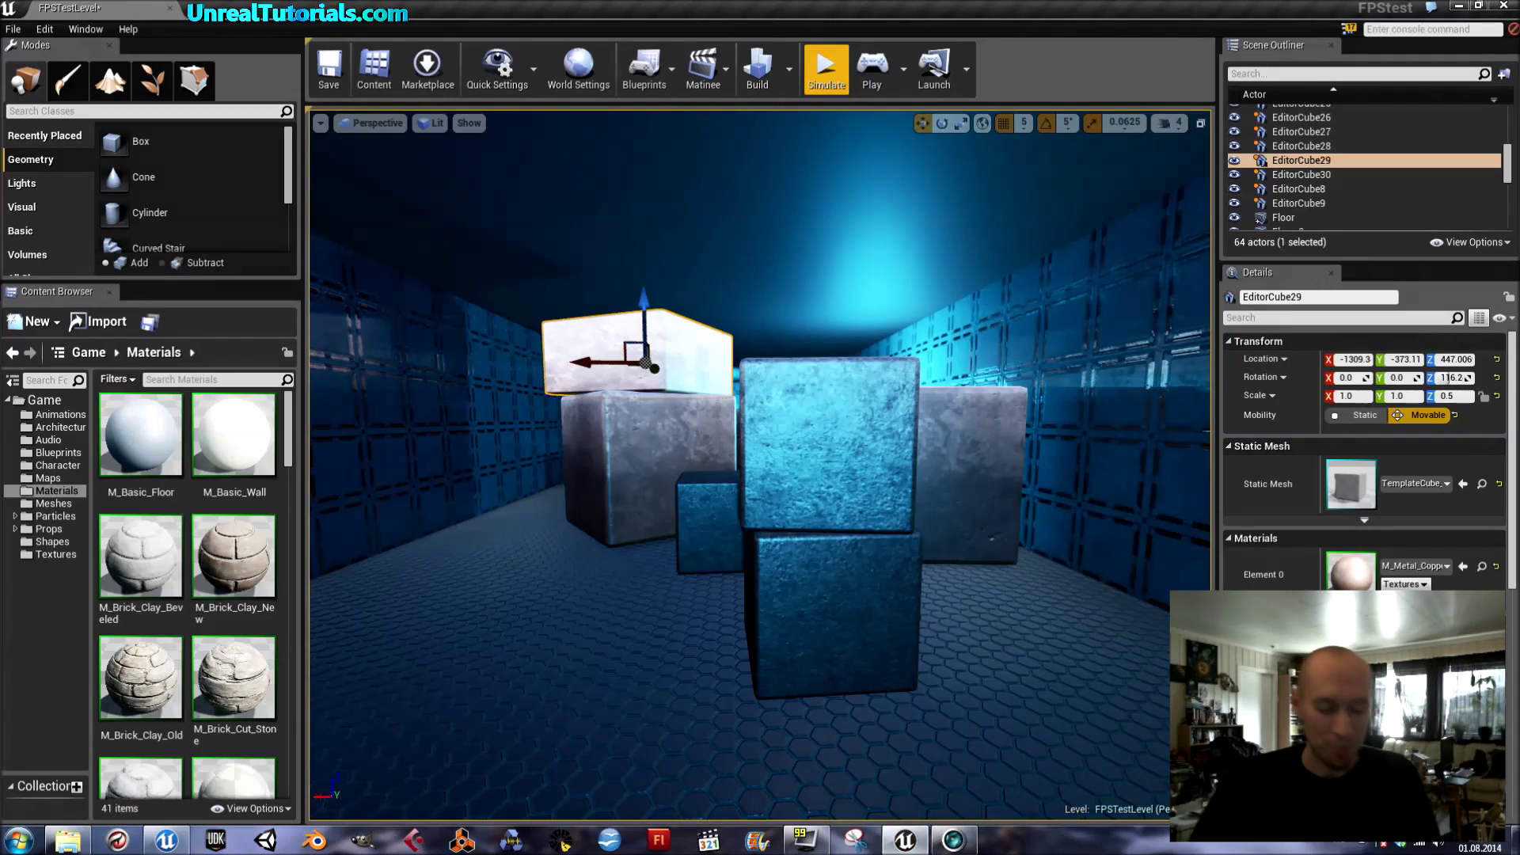
# Step: Look over the stacked metal cubes and the dark blue corridor, ending framed on the selected cube
pyautogui.moveTo(761, 465); pyautogui.dragTo(724, 428, button='right')
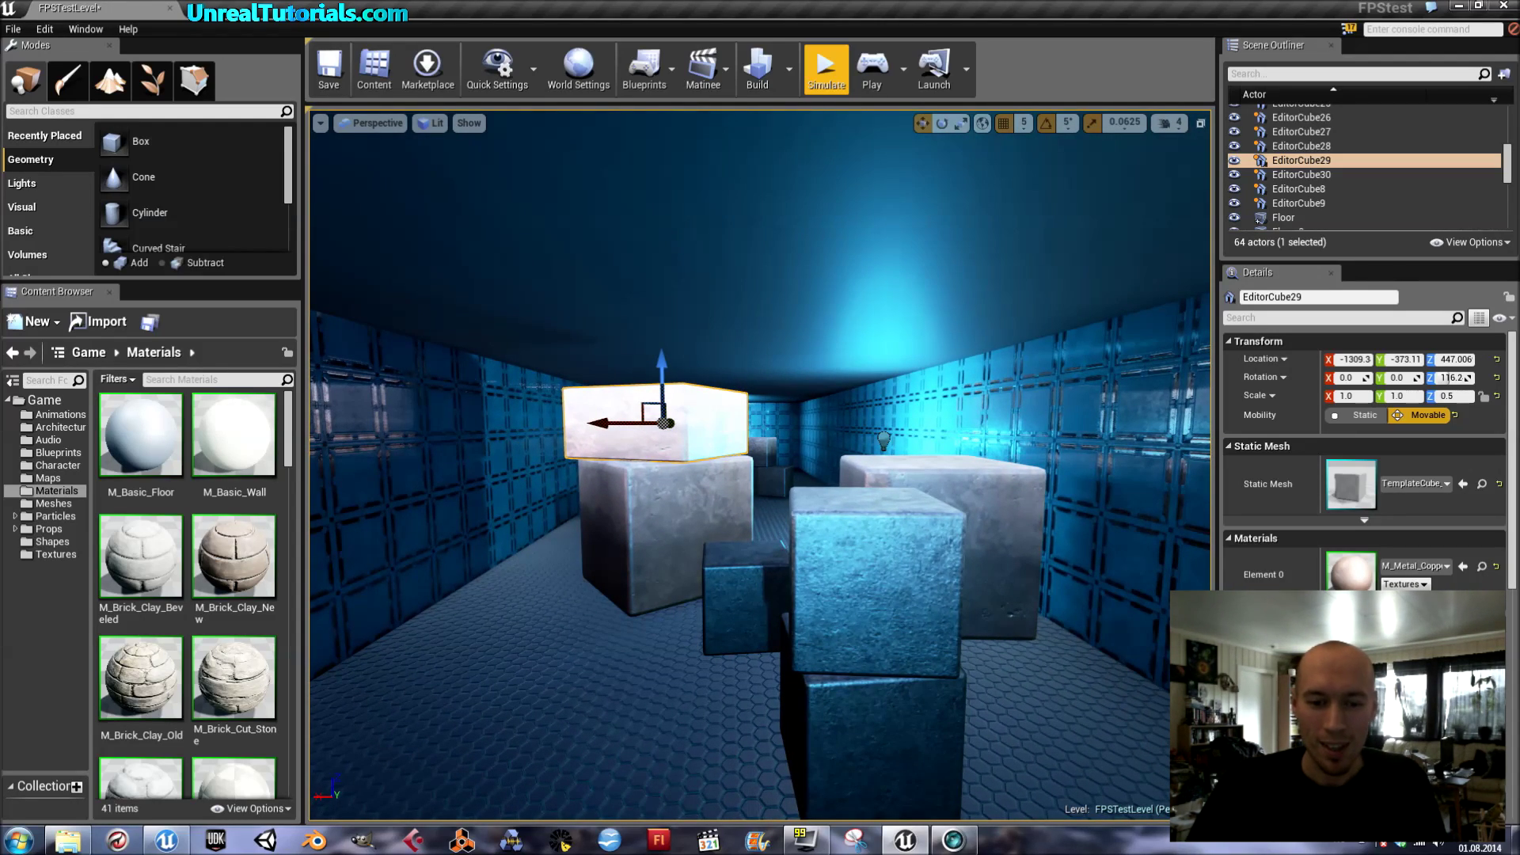
pyautogui.moveTo(757, 469)
pyautogui.mouseDown(button='right')
pyautogui.moveTo(736, 468)
pyautogui.moveTo(760, 467)
pyautogui.mouseUp(button='right')
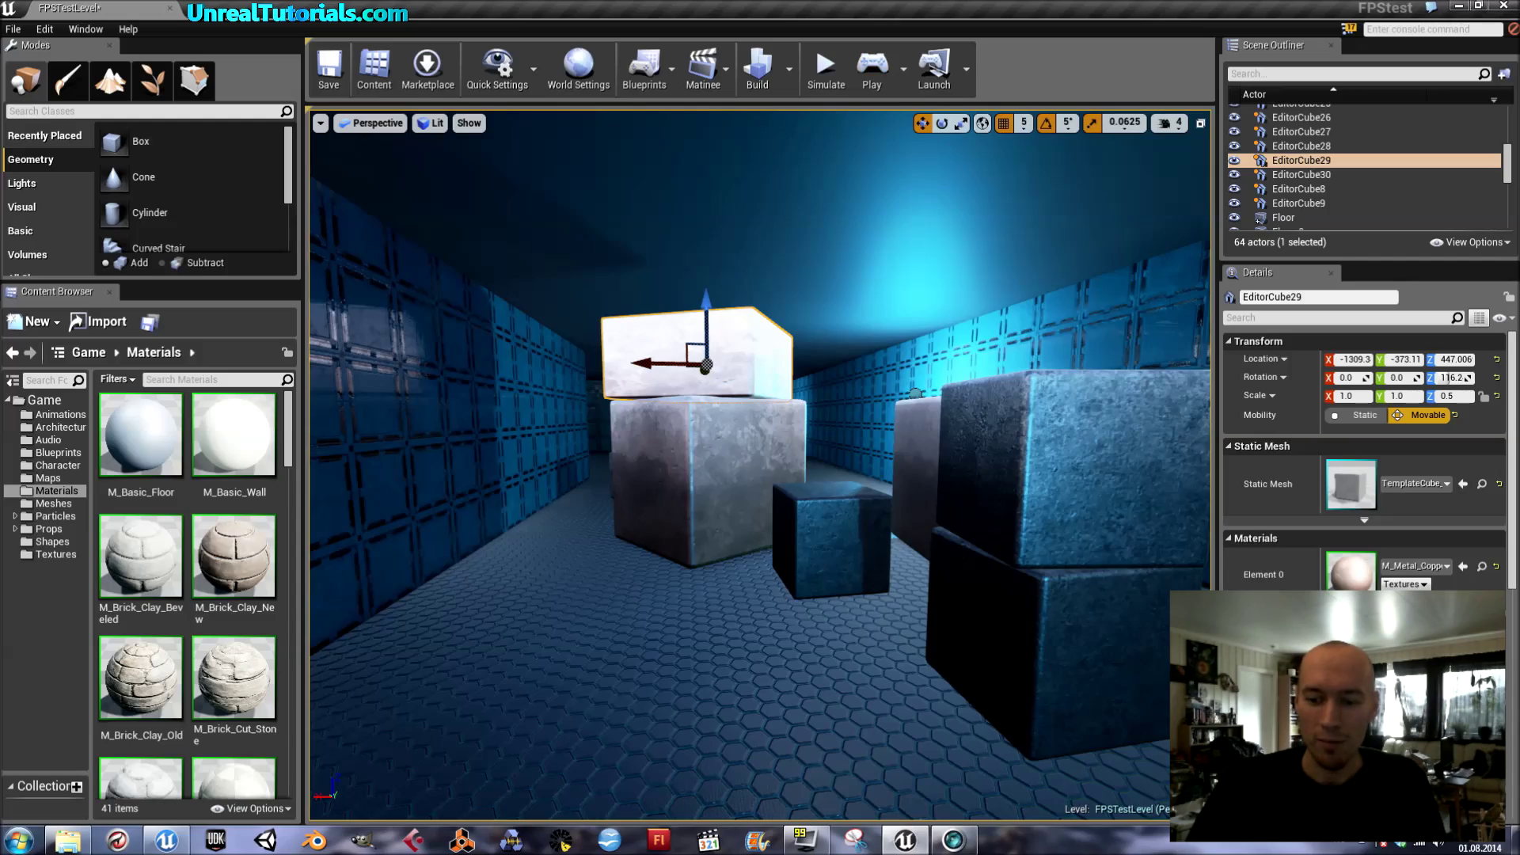
pyautogui.moveTo(761, 468); pyautogui.dragTo(796, 468, button='right')
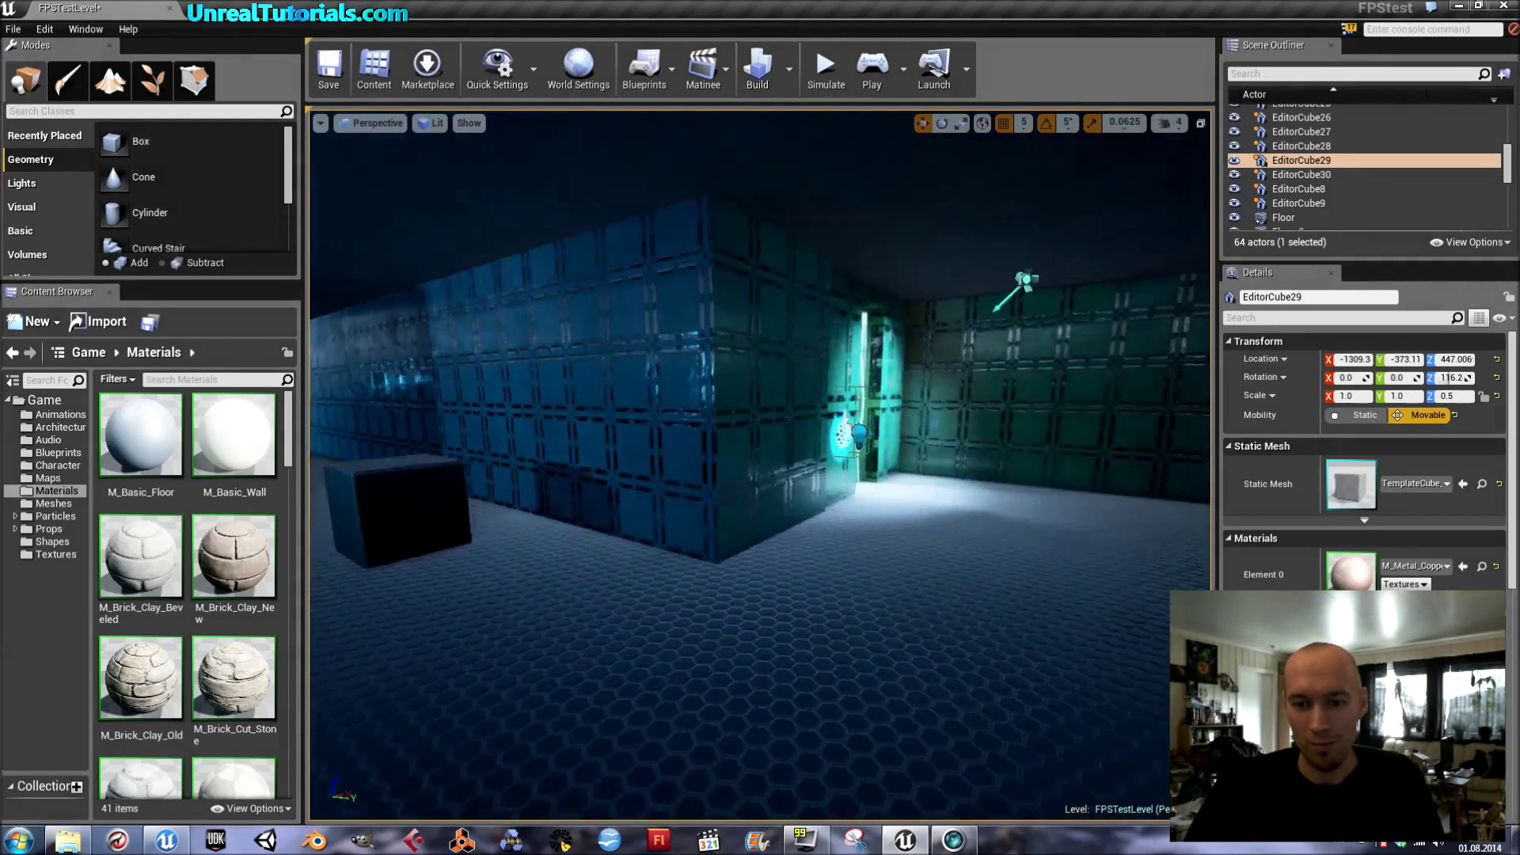
pyautogui.moveTo(760, 467); pyautogui.dragTo(1188, 469, button='right')
pyautogui.moveTo(832, 475); pyautogui.dragTo(765, 475, button='right')
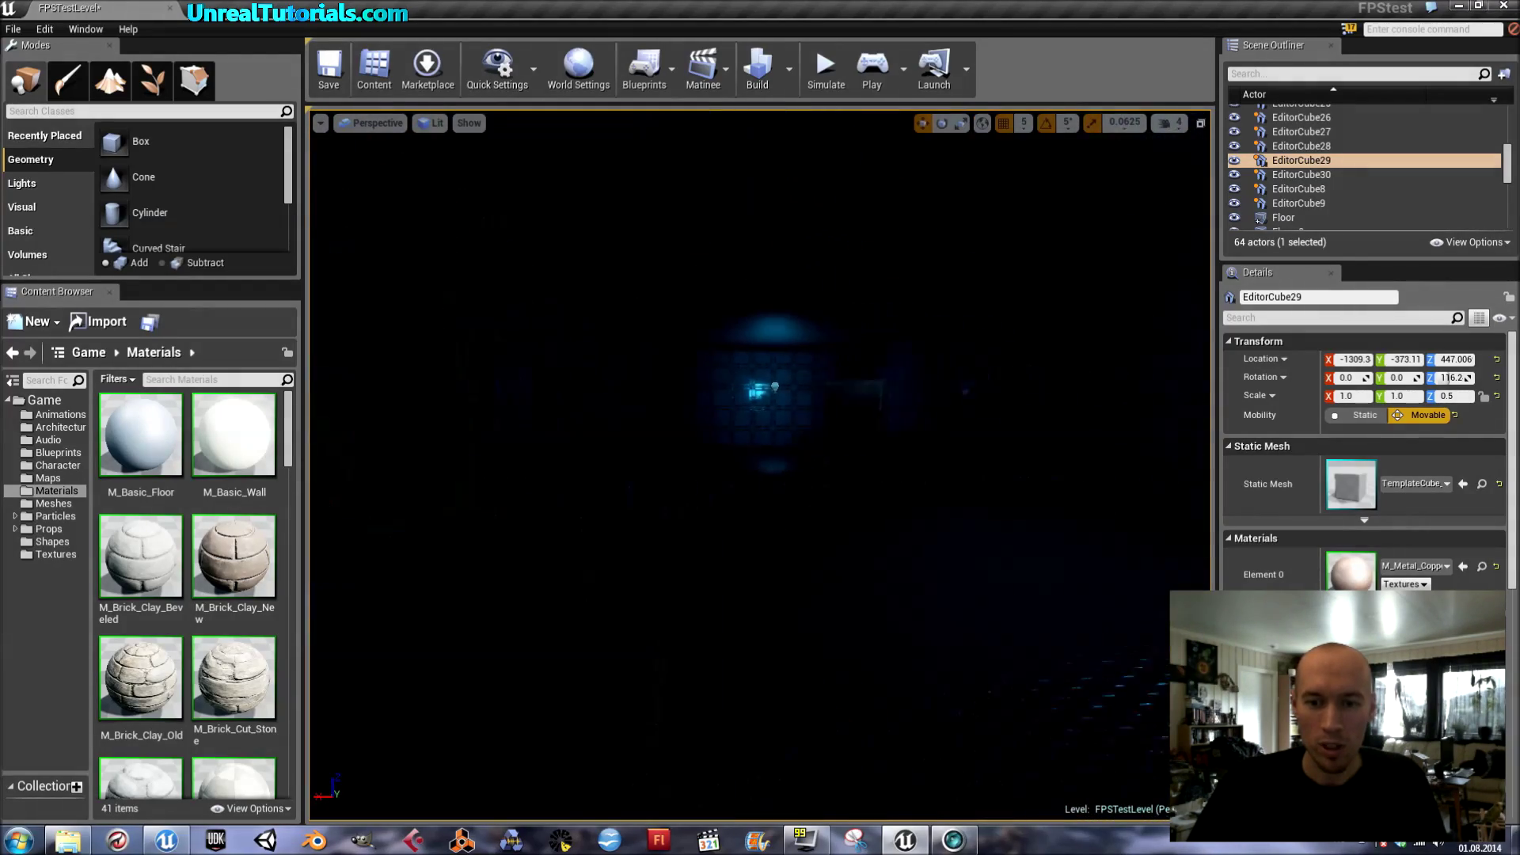
pyautogui.press('f')
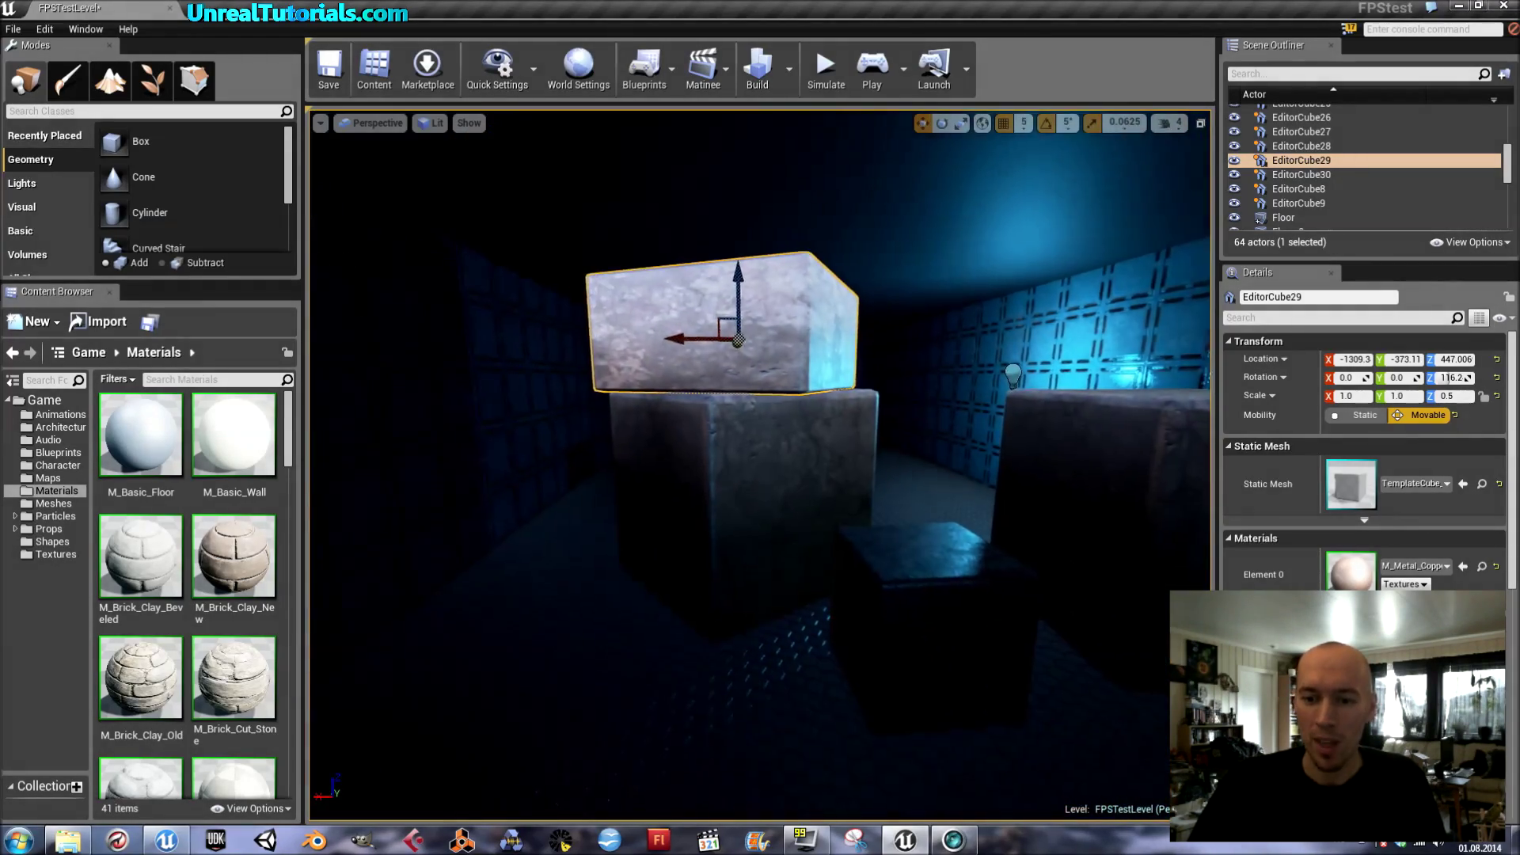
pyautogui.moveTo(765, 475)
pyautogui.mouseDown(button='right')
pyautogui.moveTo(784, 479)
pyautogui.moveTo(763, 471)
pyautogui.mouseUp(button='right')
# Step: Play-test the level, walking past the cubes to the glowing door and up to the hexagon sphere beside it
pyautogui.click(872, 76)
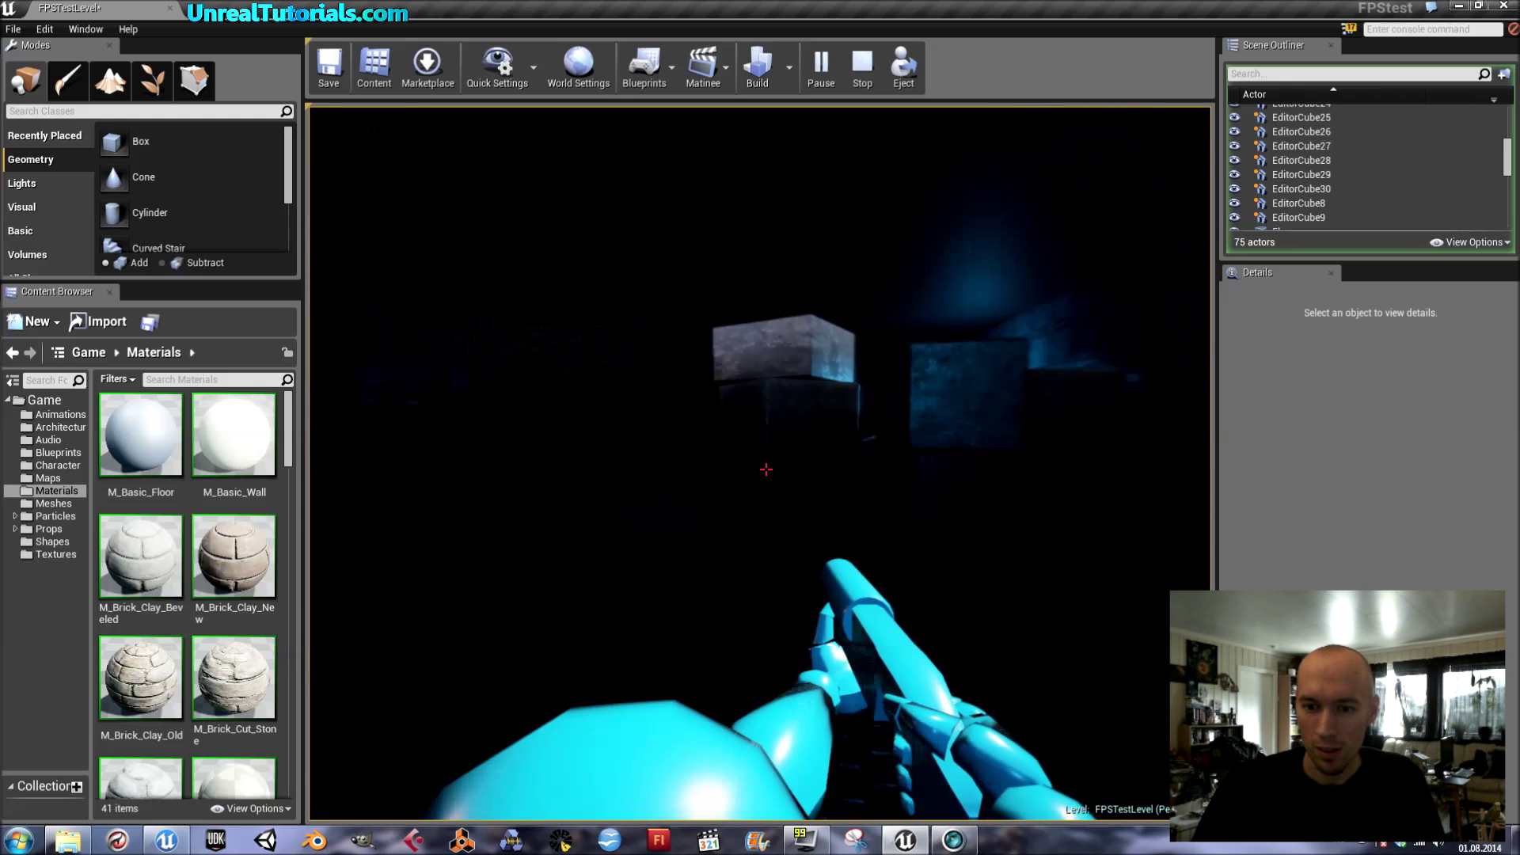
pyautogui.press('w')
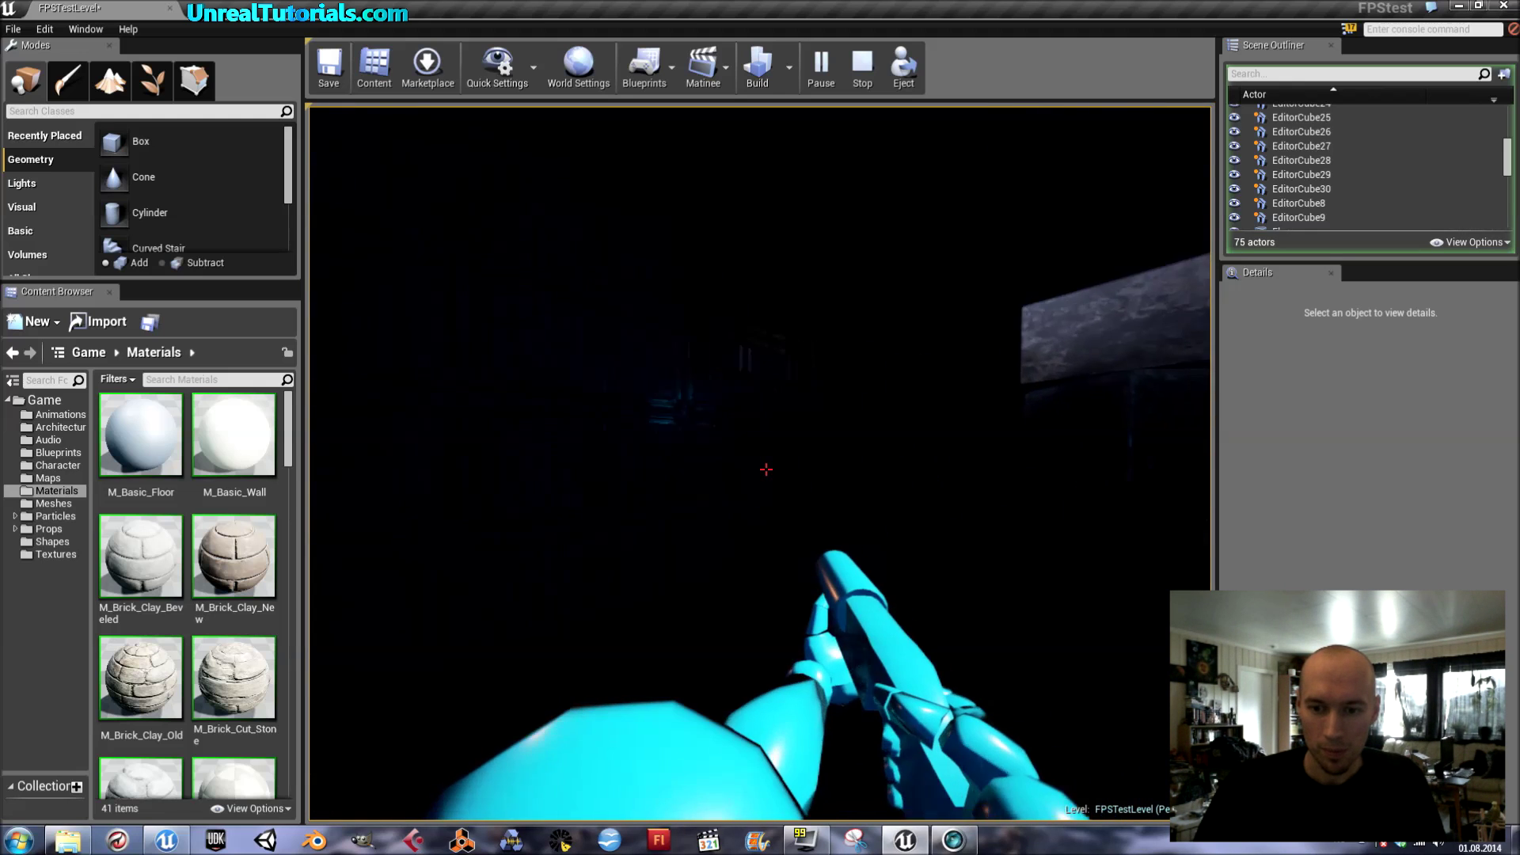
pyautogui.press('w')
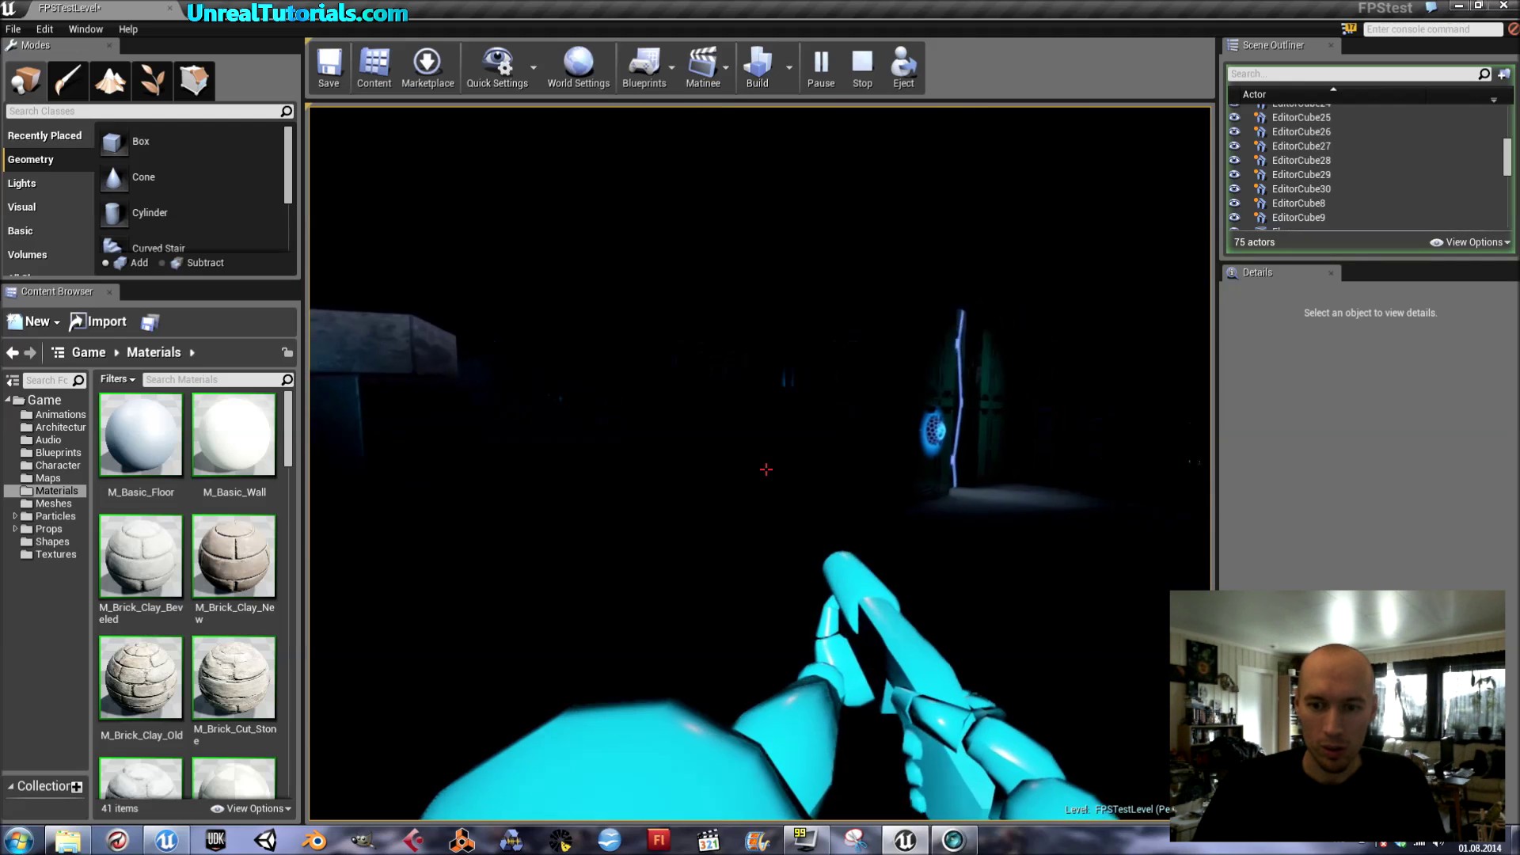
pyautogui.press('d')
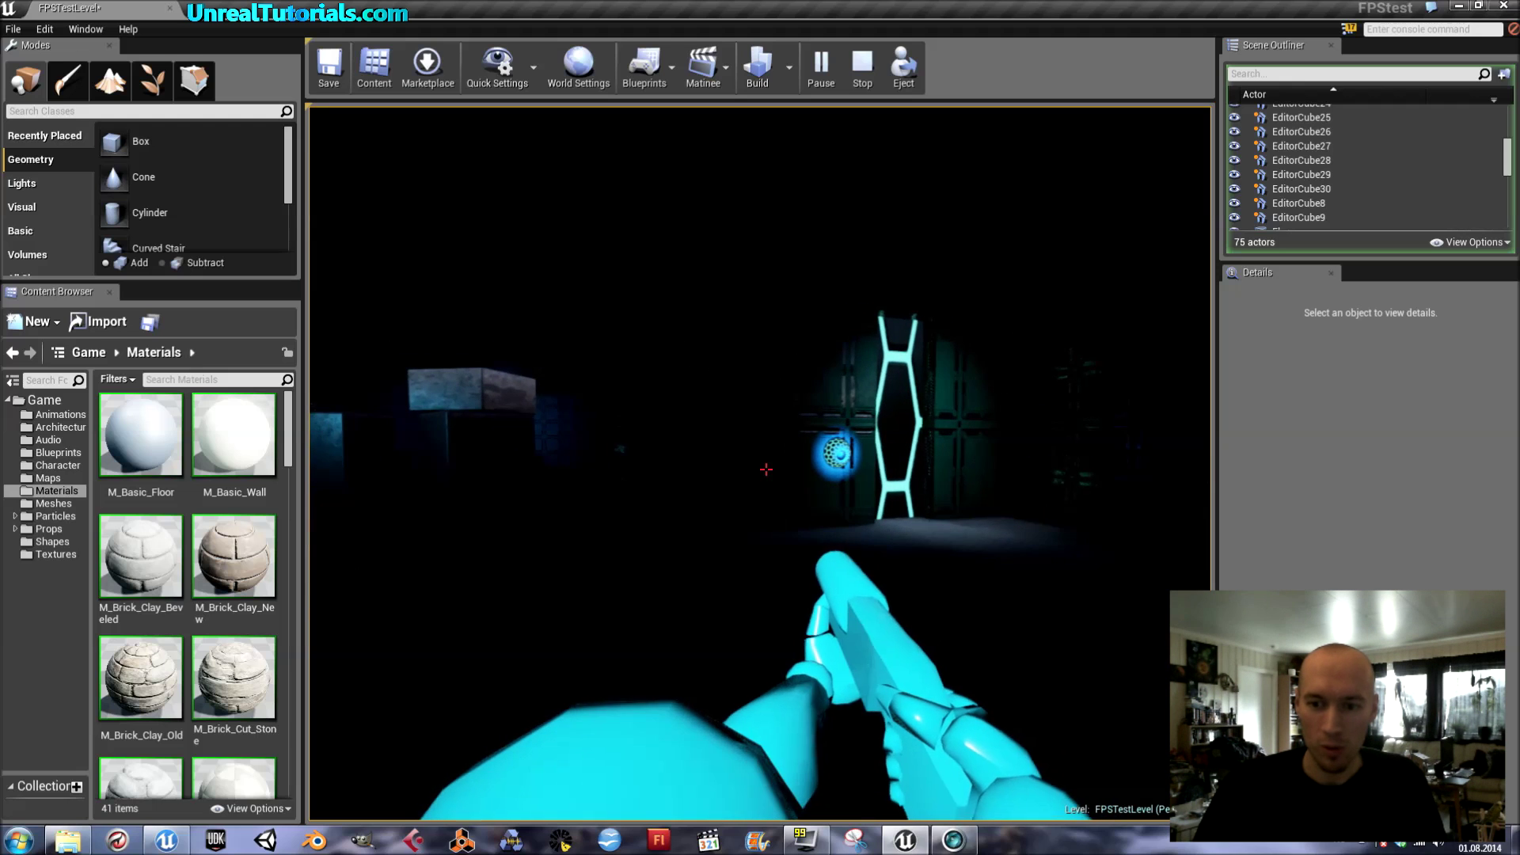
pyautogui.press('a')
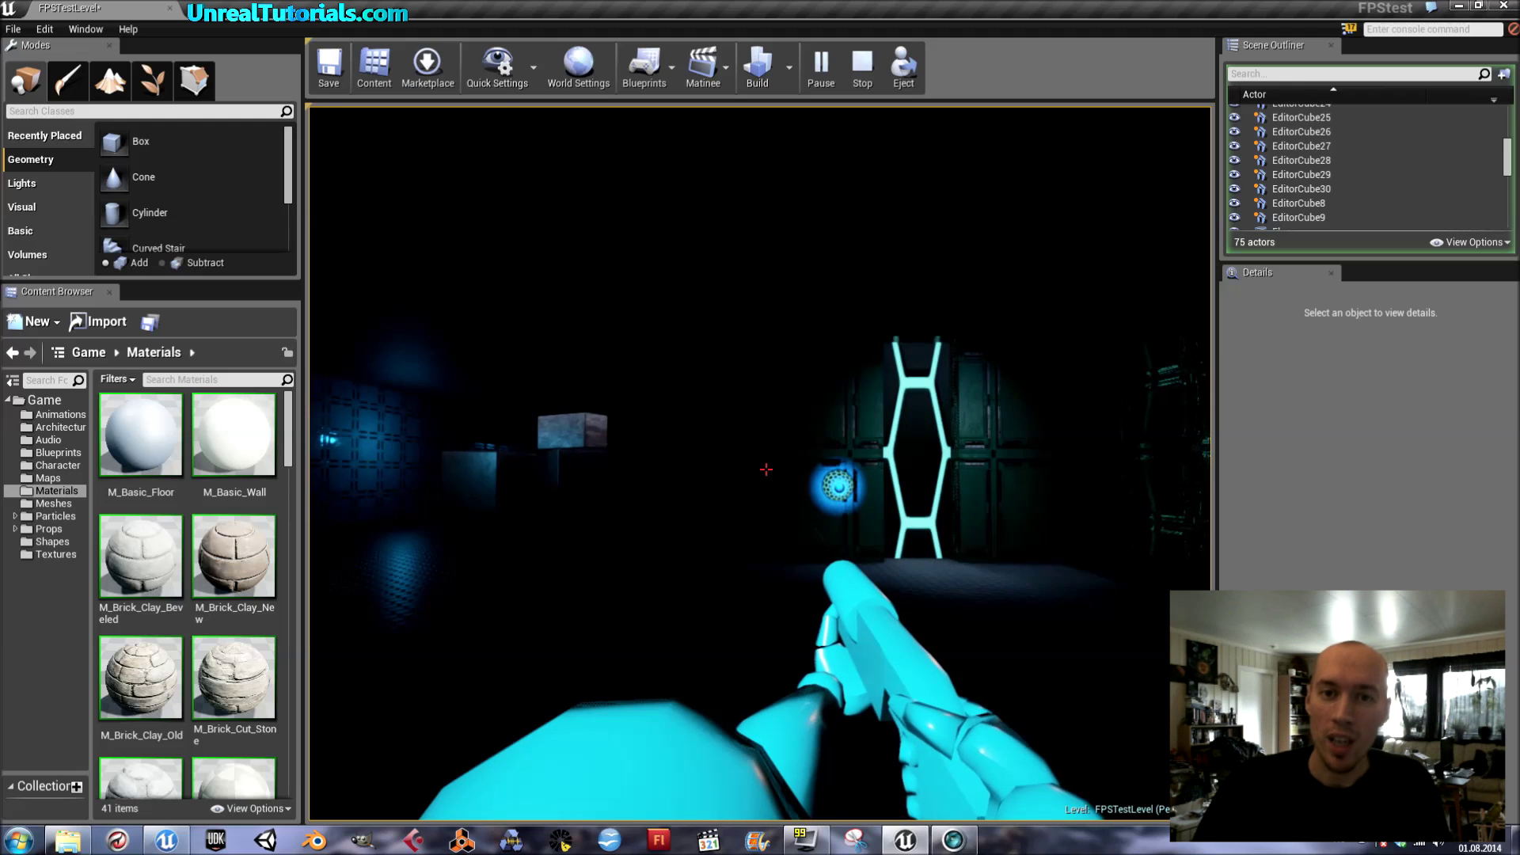
pyautogui.press('w')
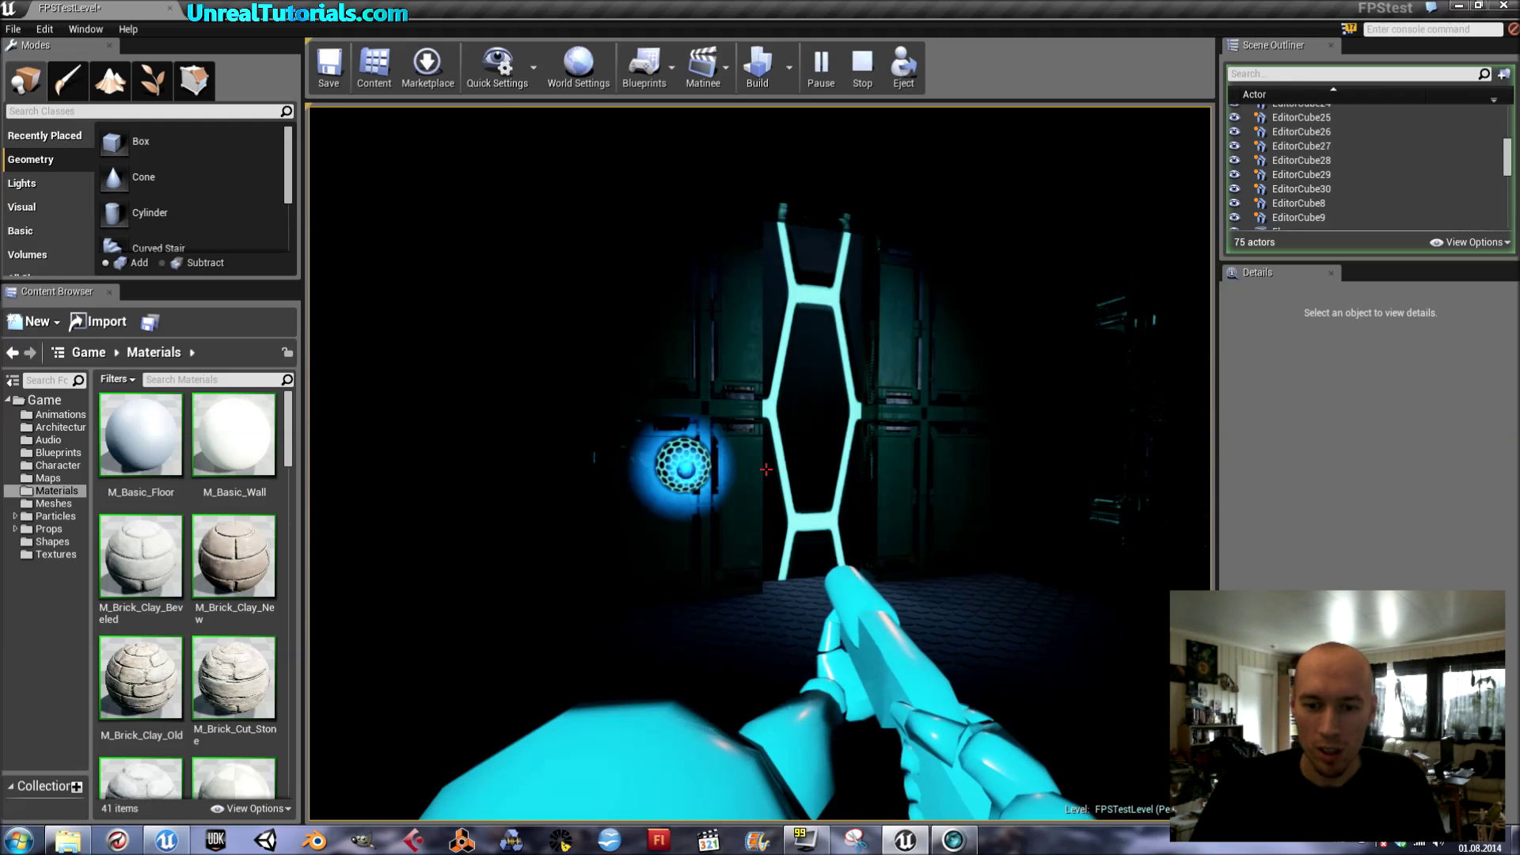
pyautogui.press('s')
pyautogui.press('s')
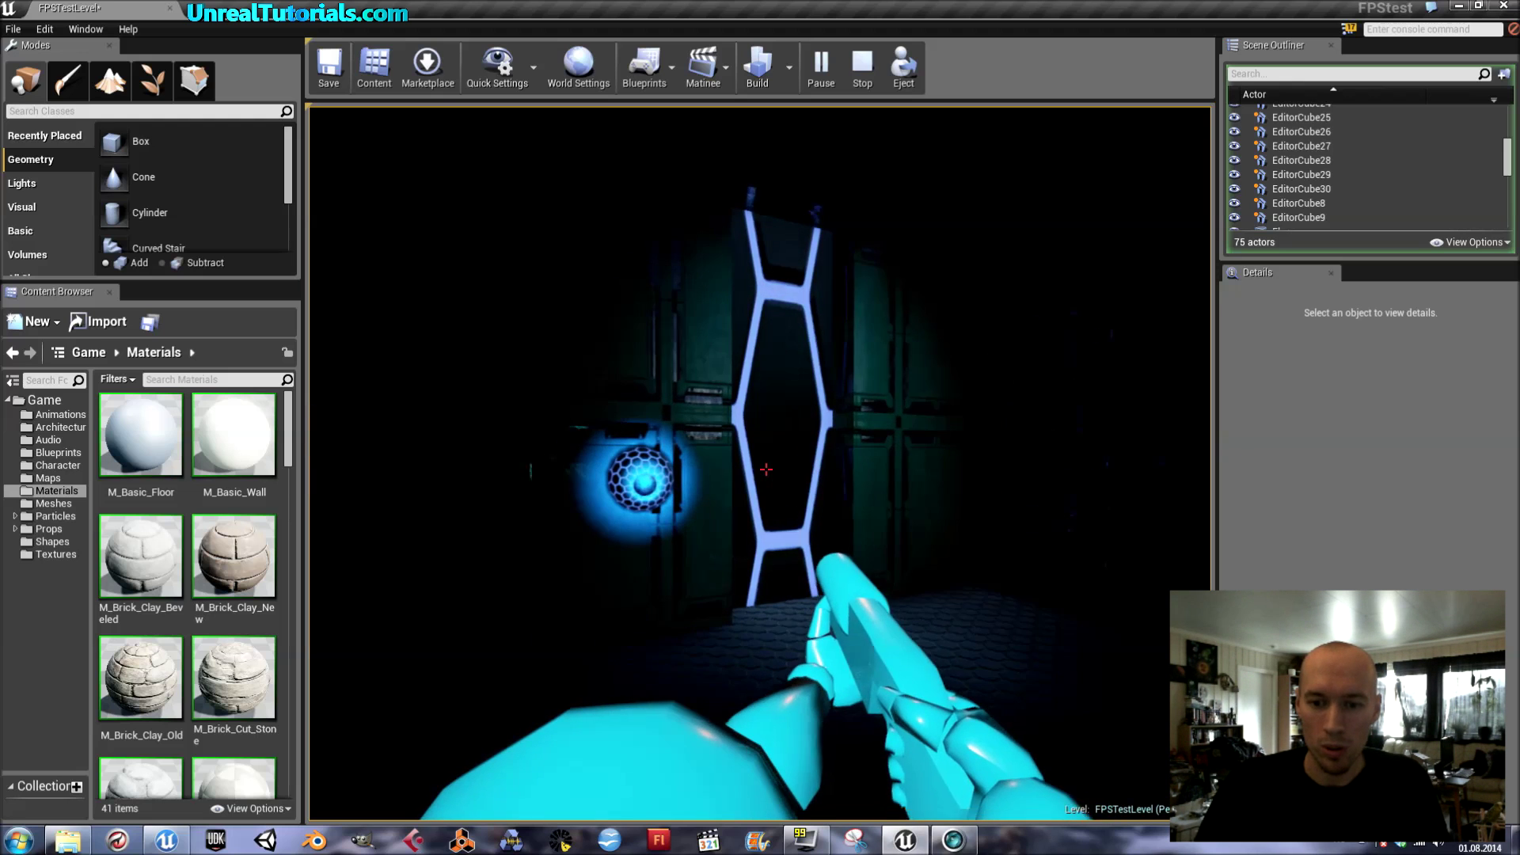
pyautogui.press('w')
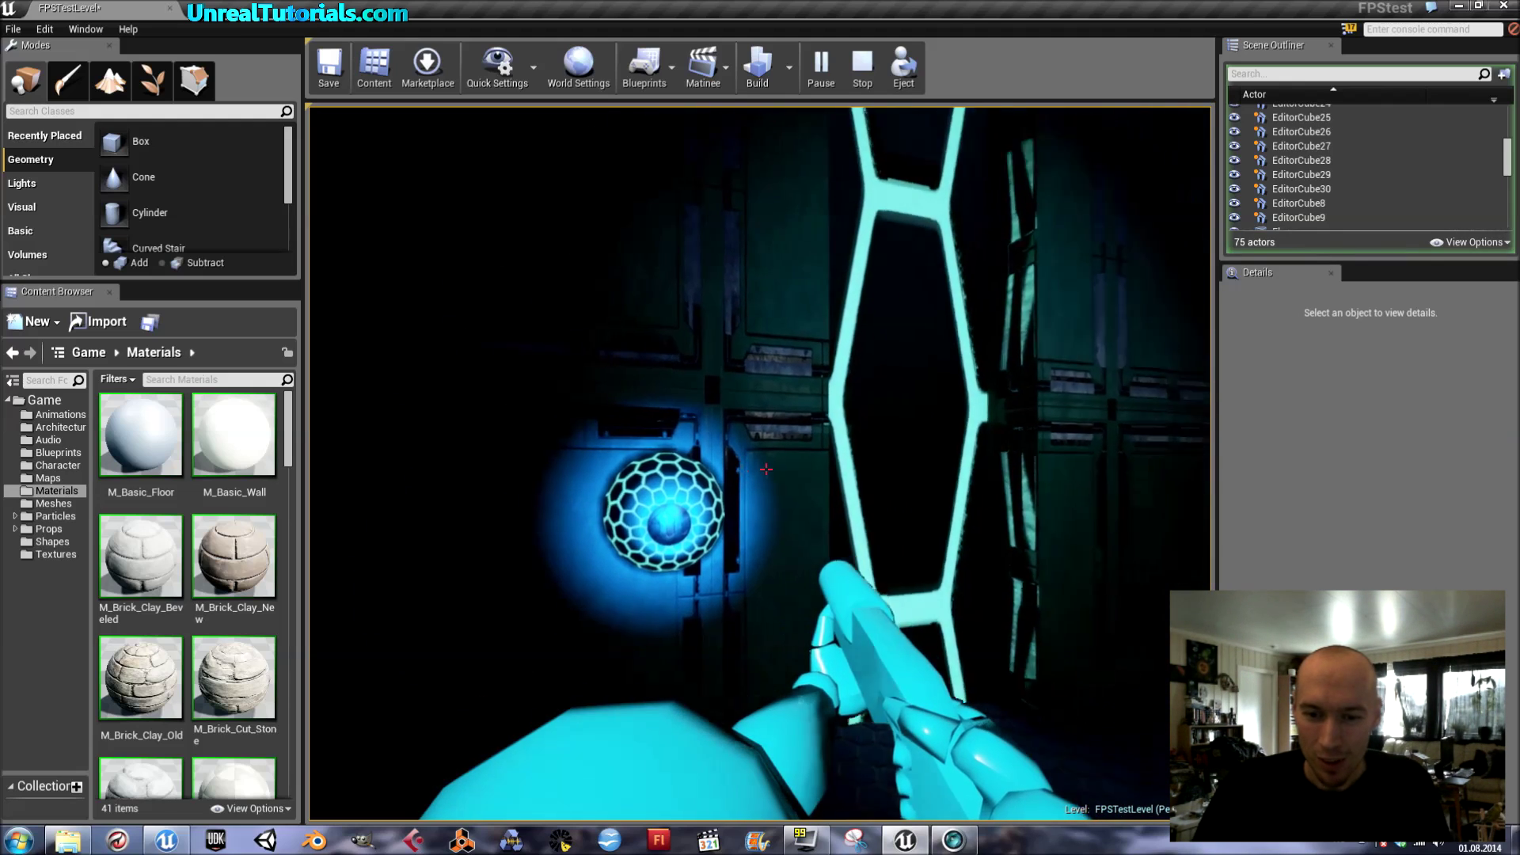
pyautogui.press('w')
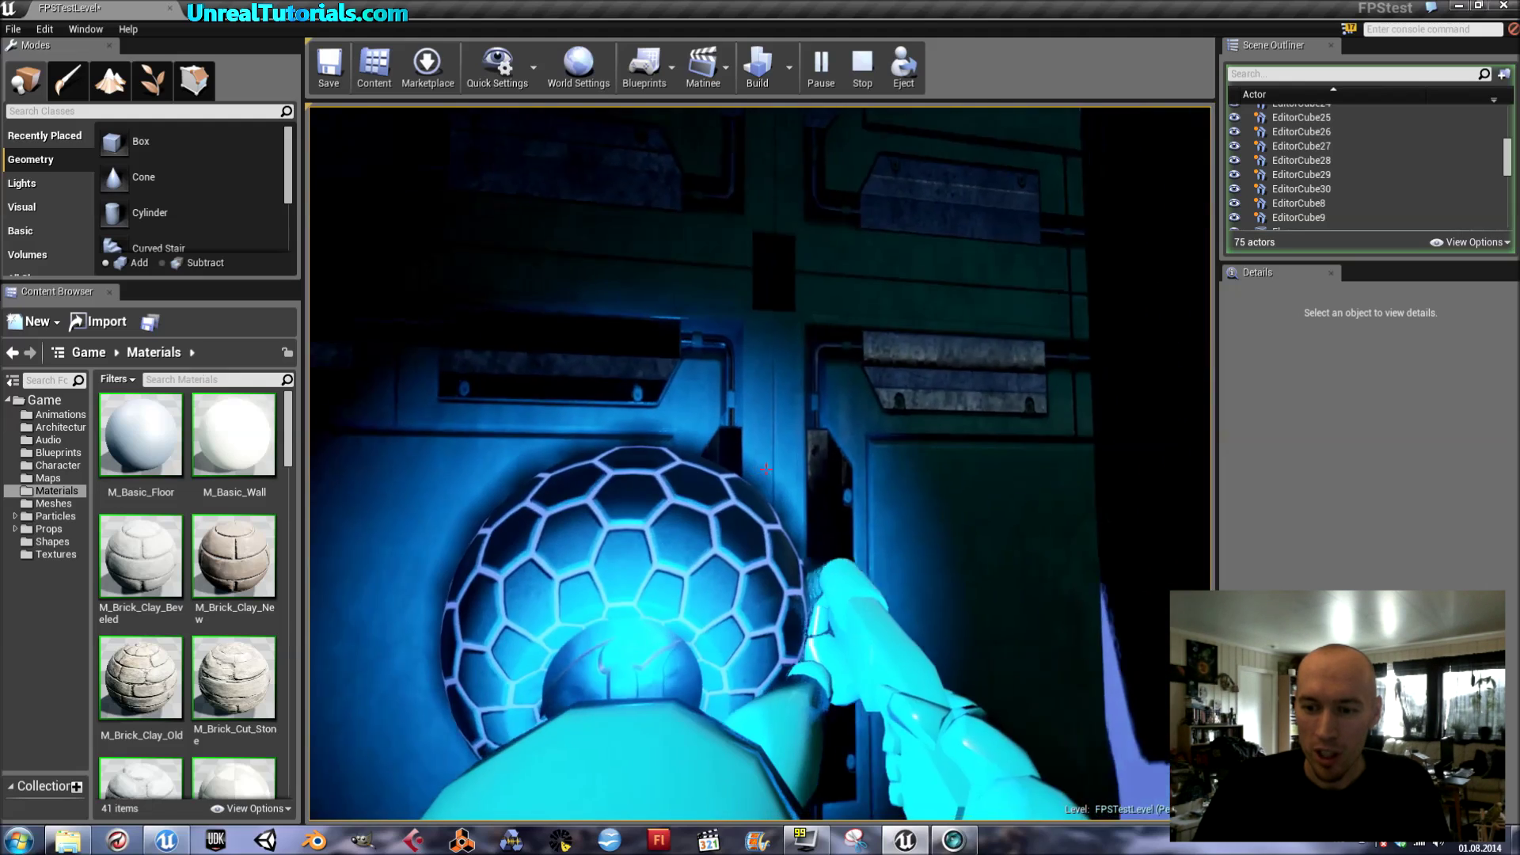
pyautogui.press('s')
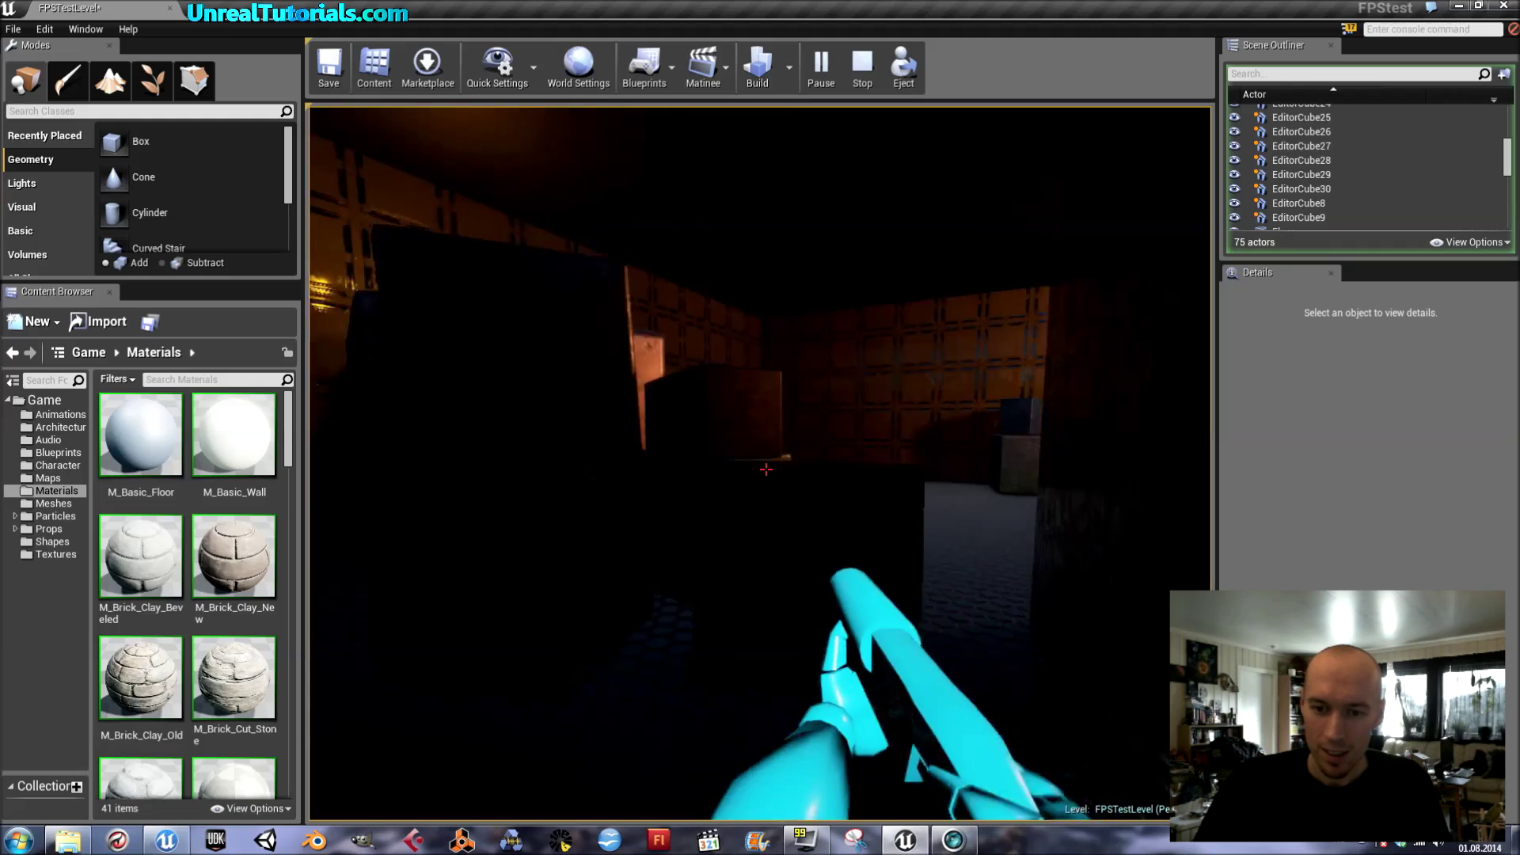
# Step: Shoot at the metal cubes in the orange-lit room to test how they react
pyautogui.click(766, 469)
pyautogui.click(766, 470)
pyautogui.click(766, 470)
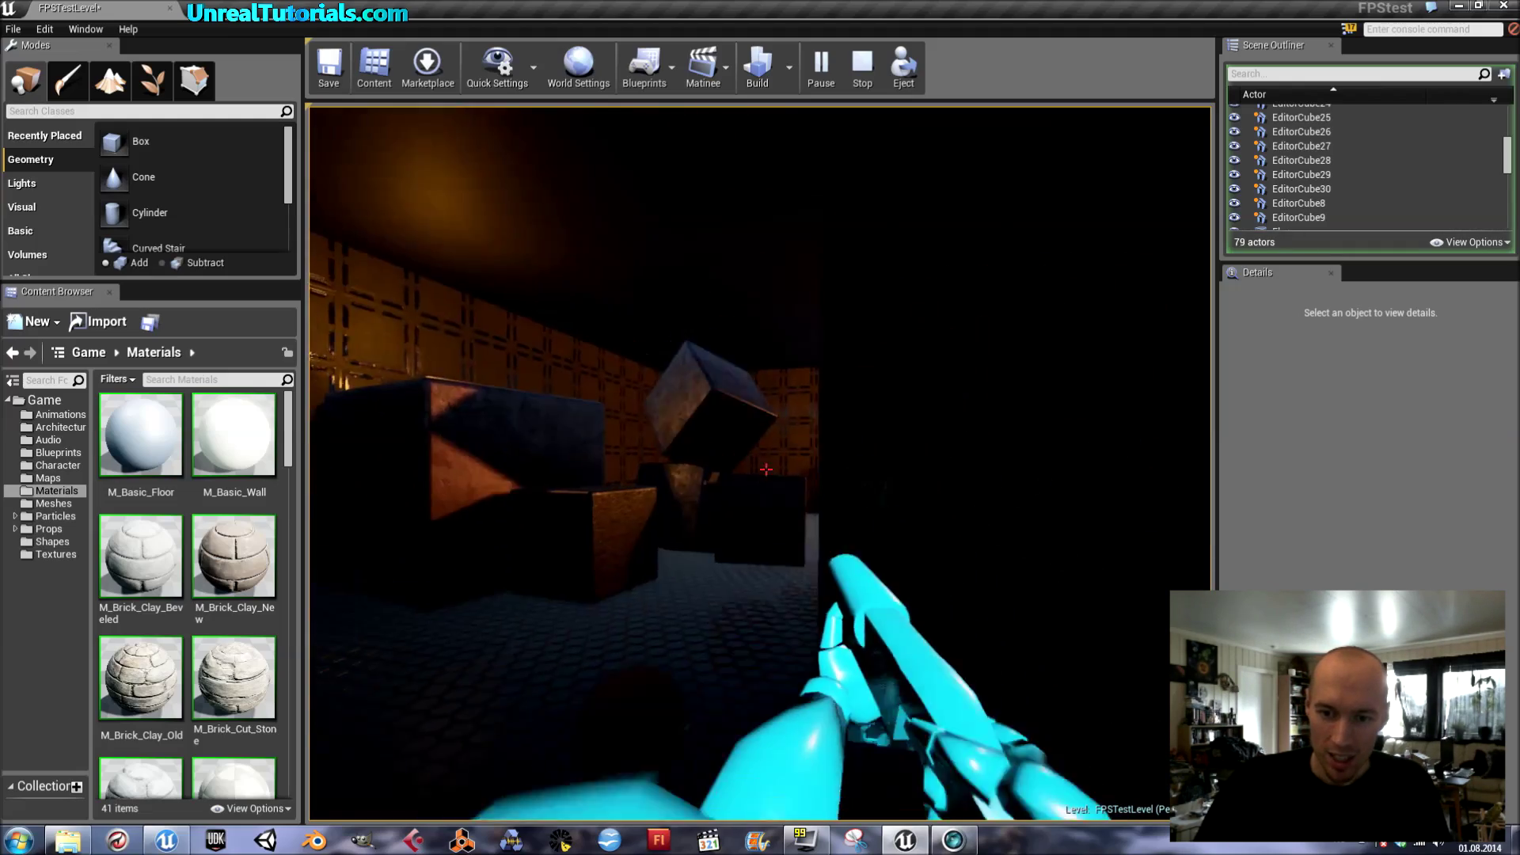
pyautogui.click(766, 469)
pyautogui.click(766, 470)
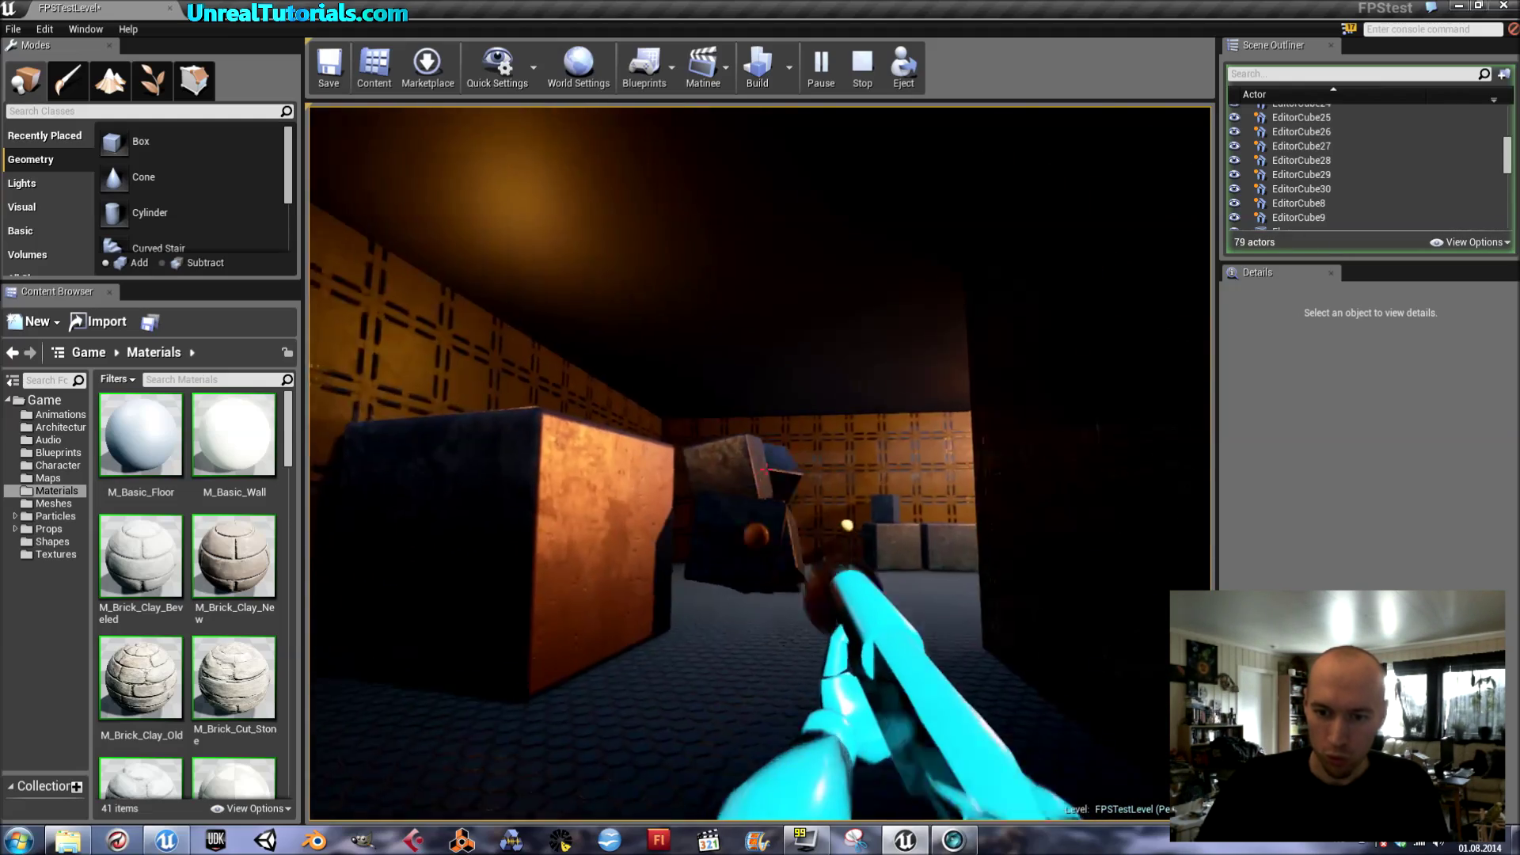
pyautogui.press('w')
pyautogui.click(766, 469)
pyautogui.press('w')
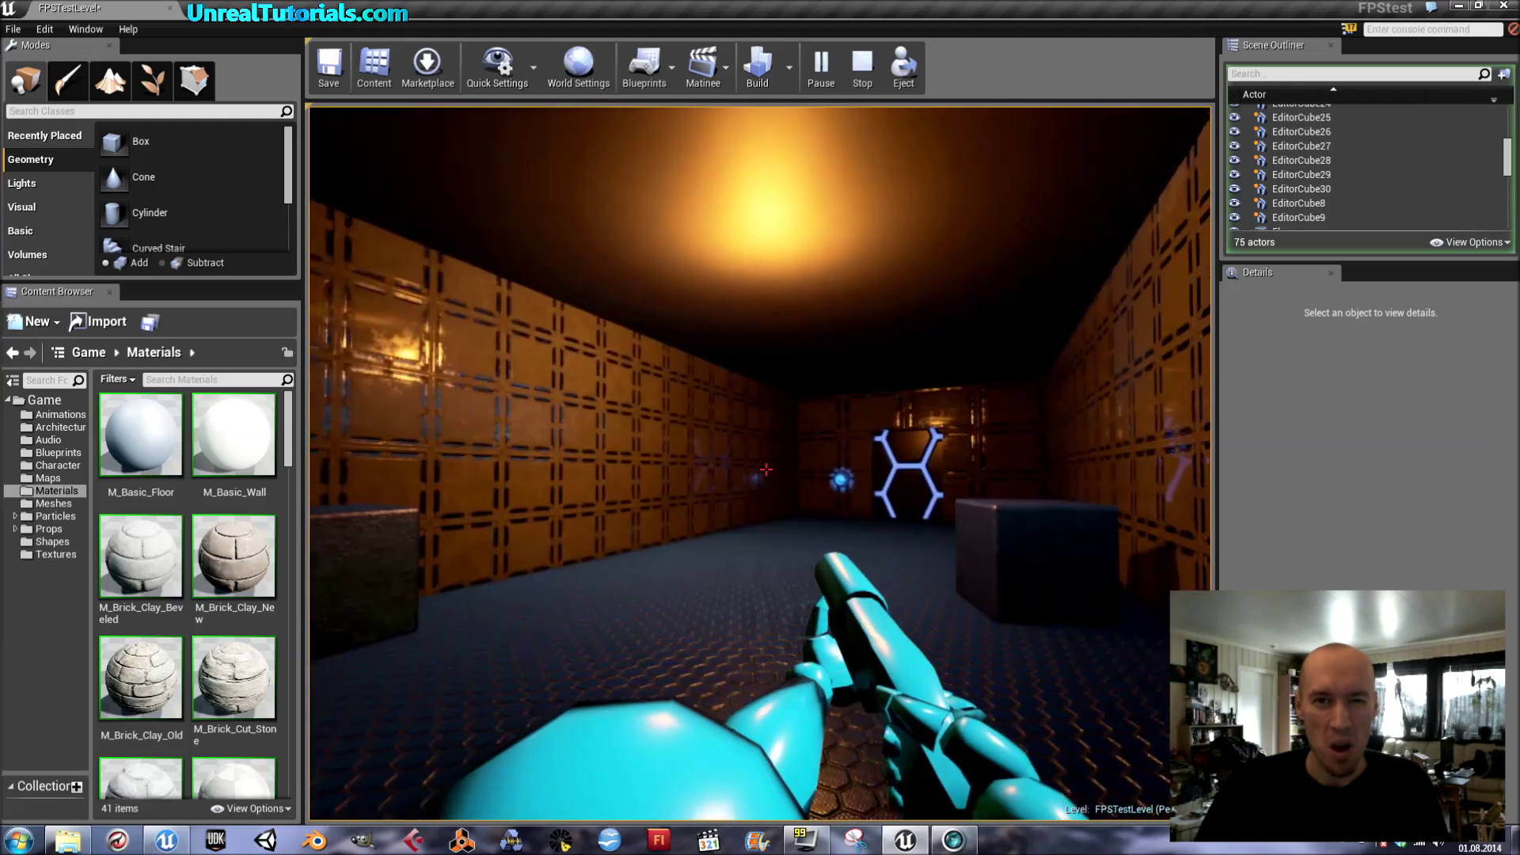
# Step: Walk to the hexagon door at the end of the orange room and inspect the glowing sphere beside it
pyautogui.press('w')
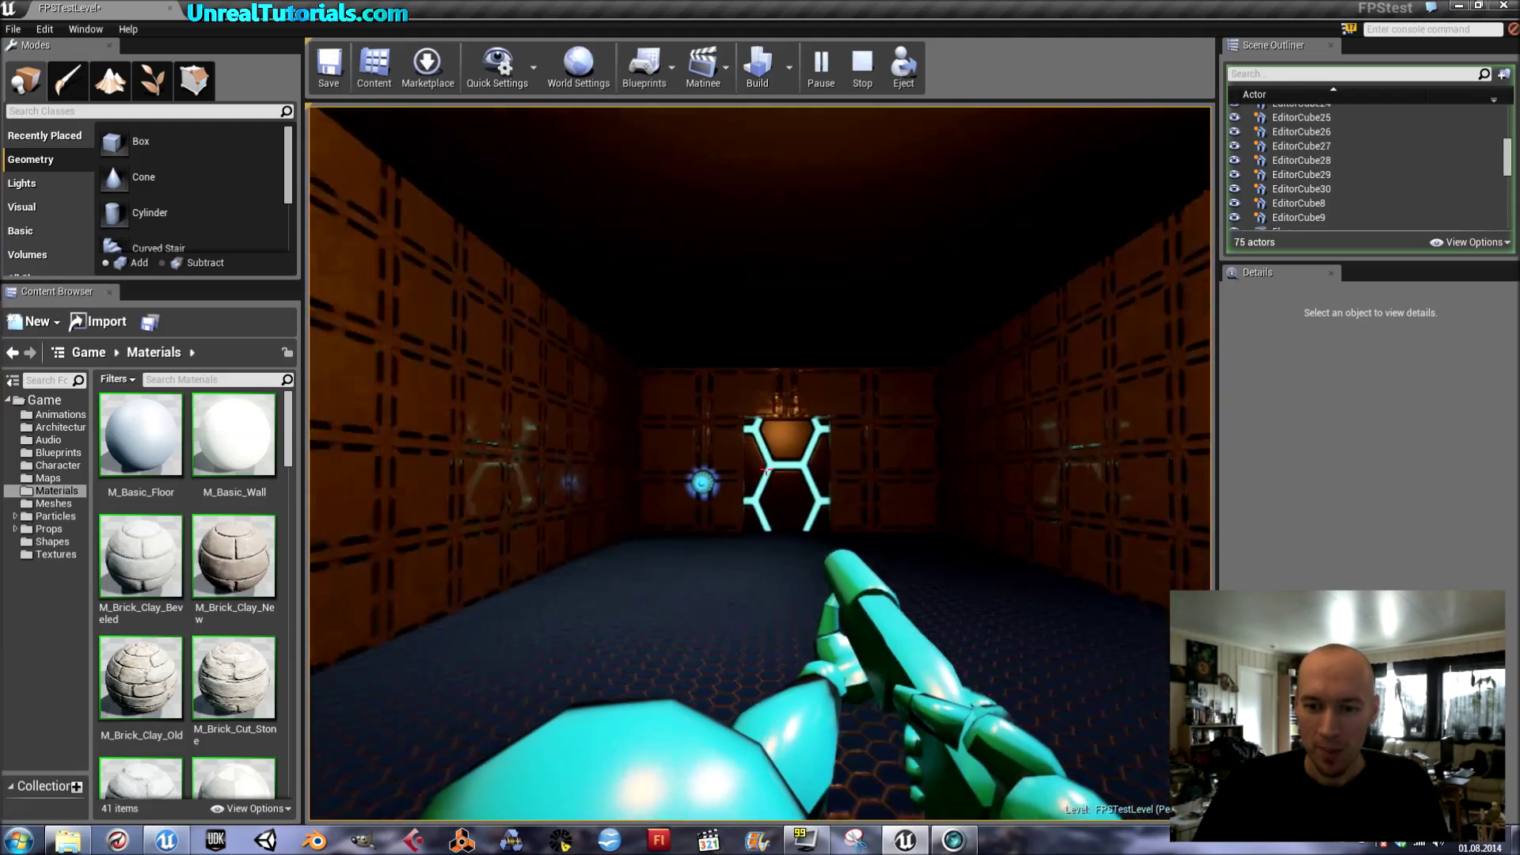
pyautogui.press('w')
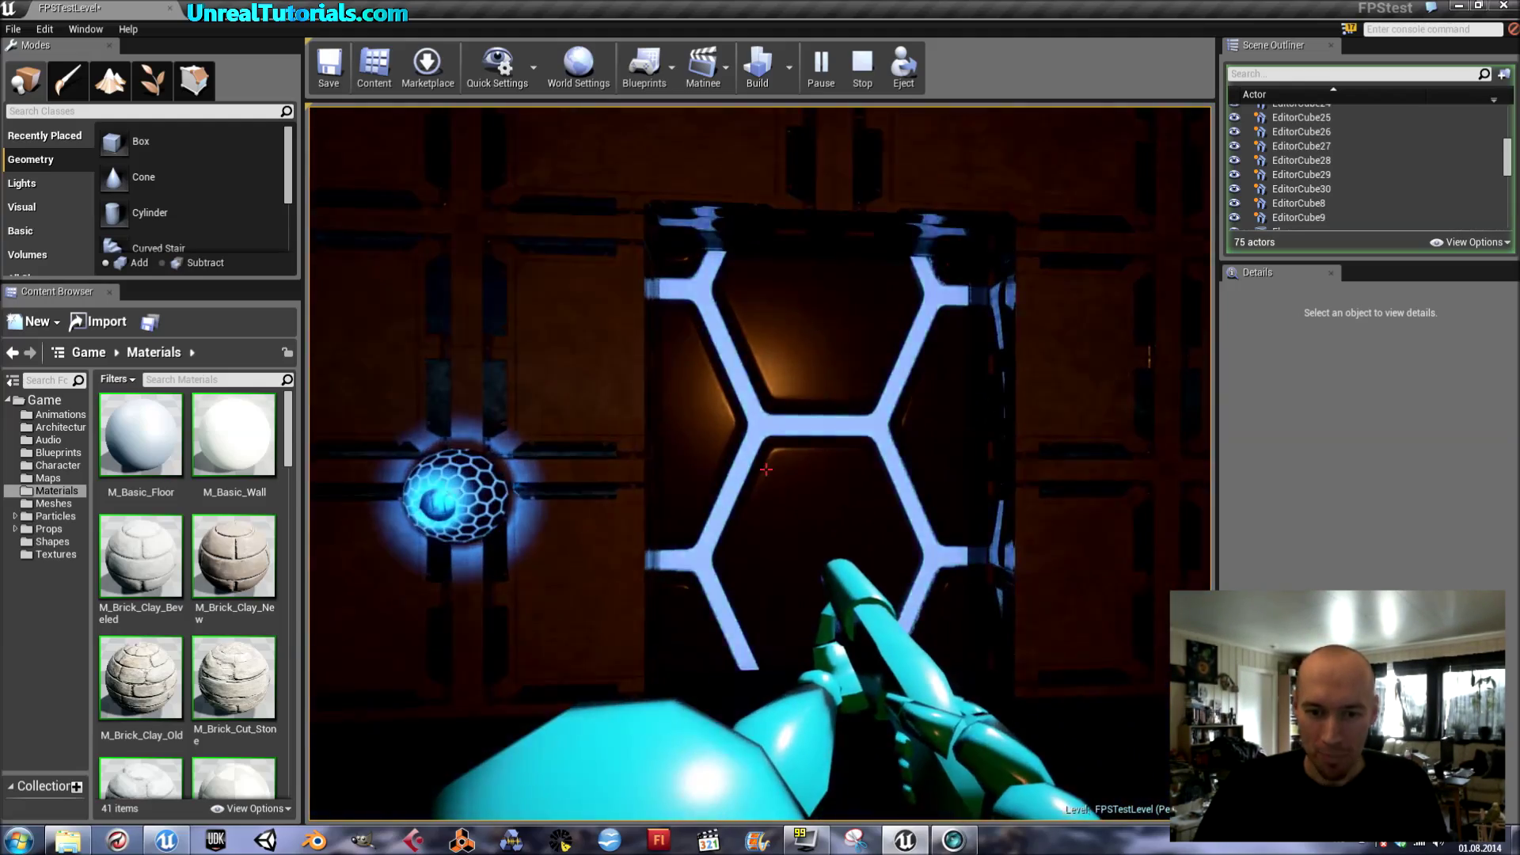
pyautogui.press('a')
pyautogui.press('s')
pyautogui.press('w')
pyautogui.press('s')
pyautogui.press('d')
pyautogui.press('w')
pyautogui.press('s')
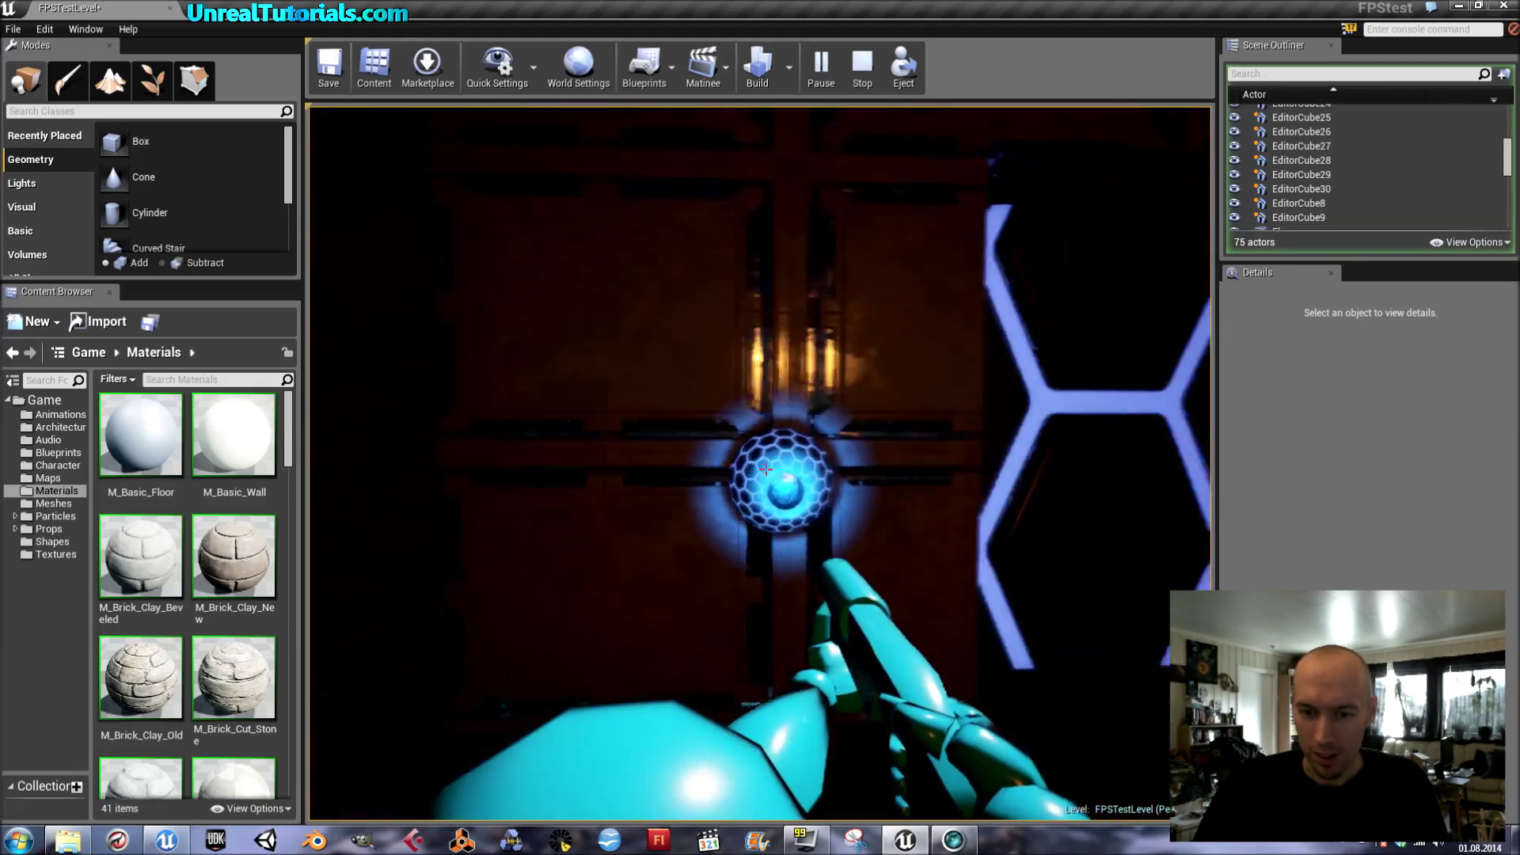
# Step: Fire a few shots around the sphere and hexagon door, and end the play session
pyautogui.press('w')
pyautogui.press('s')
pyautogui.click(766, 469)
pyautogui.press('s')
pyautogui.click(765, 470)
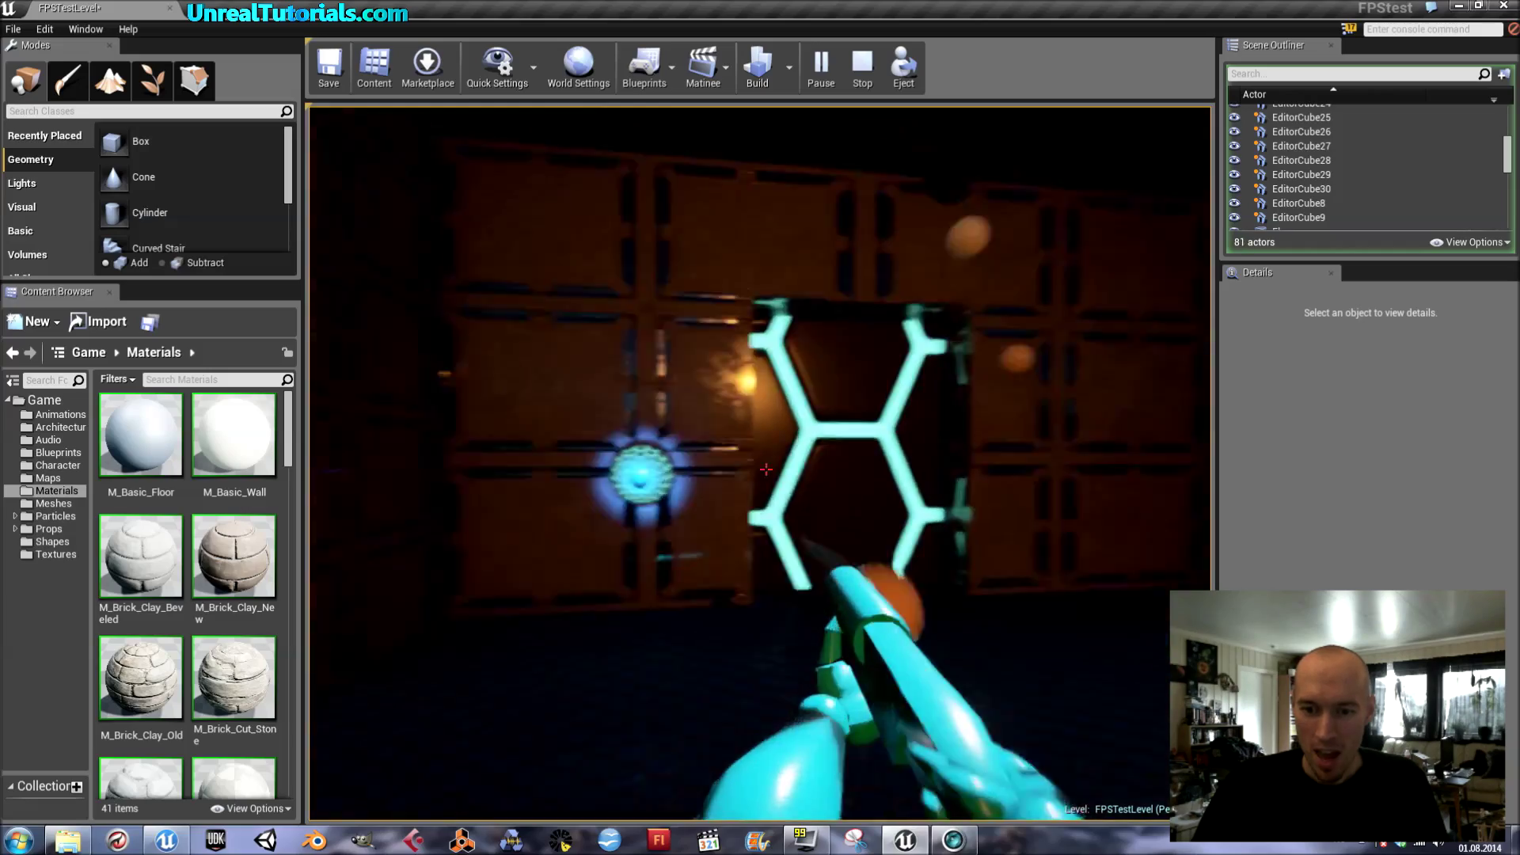
pyautogui.click(766, 470)
pyautogui.press('Escape')
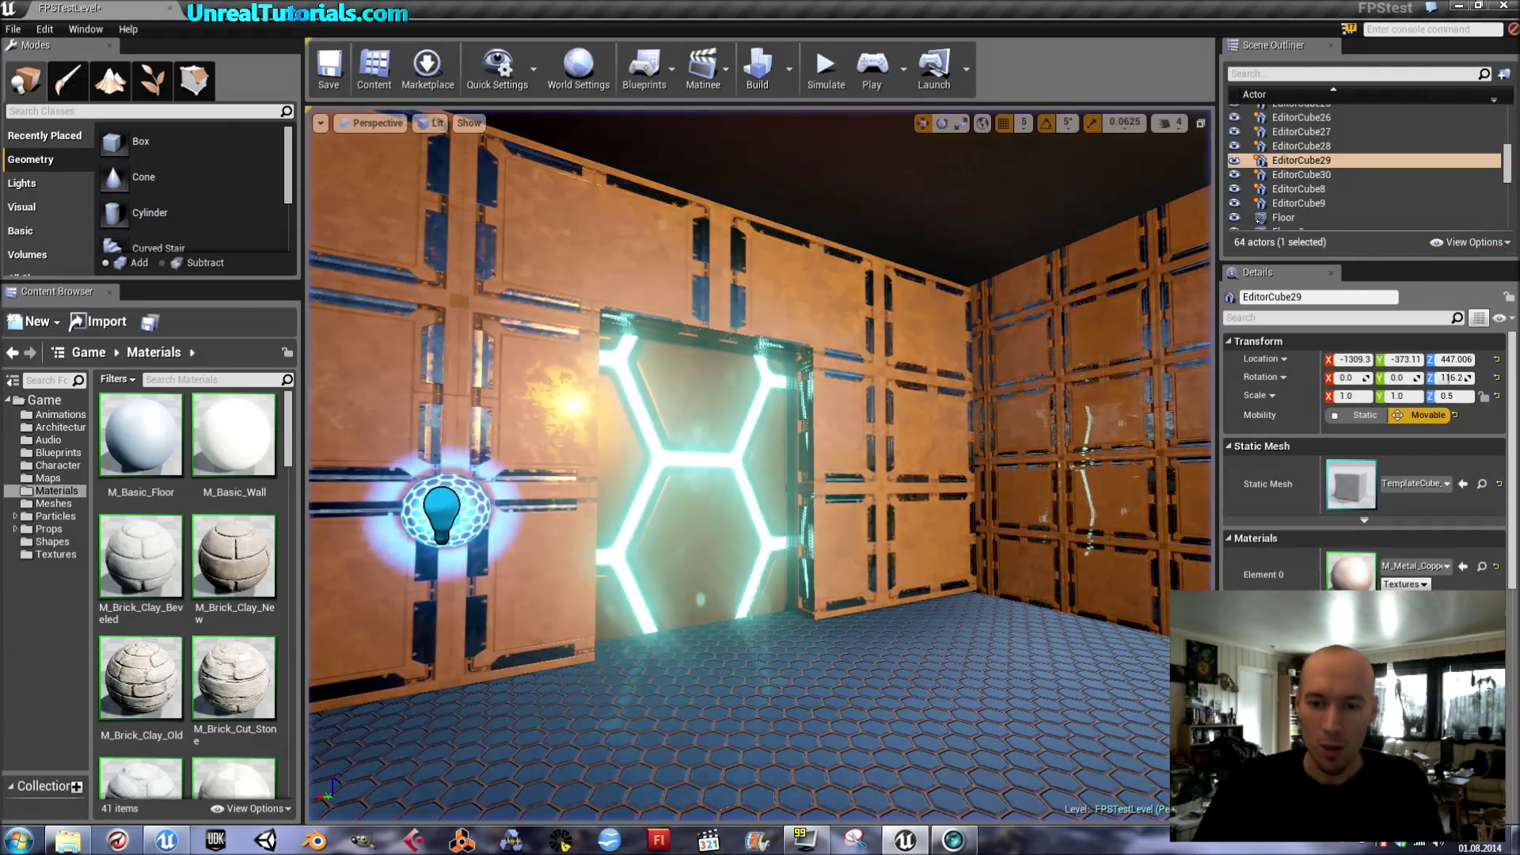
# Step: Examine the hexagon door and the glowing sphere on the orange wall from several angles in the editor viewport
pyautogui.moveTo(761, 468); pyautogui.dragTo(559, 463, button='right')
pyautogui.press('d')
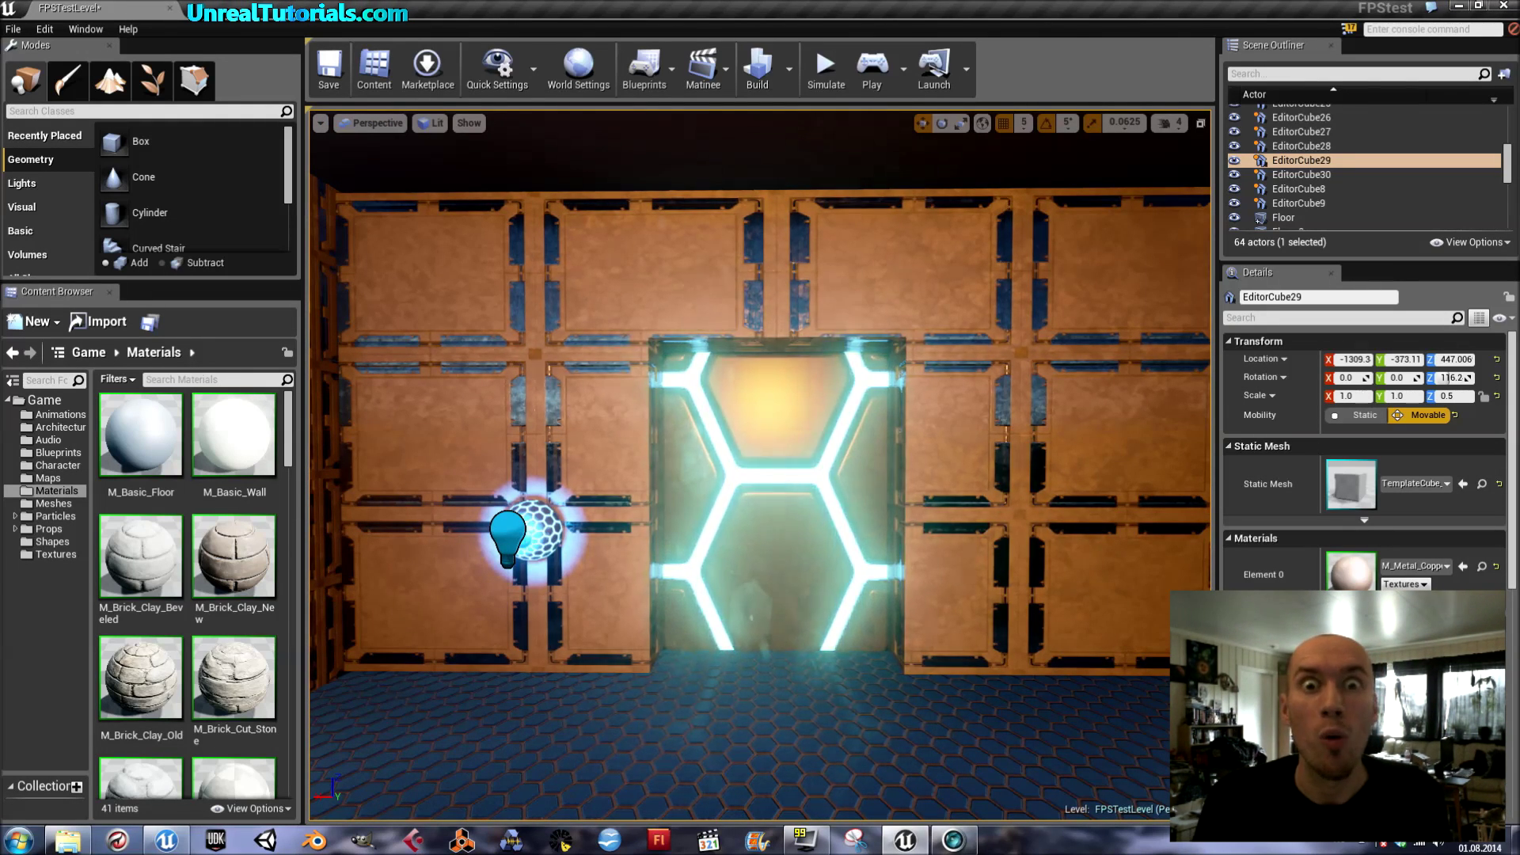
pyautogui.moveTo(761, 468); pyautogui.dragTo(791, 533, button='right')
pyautogui.press('s')
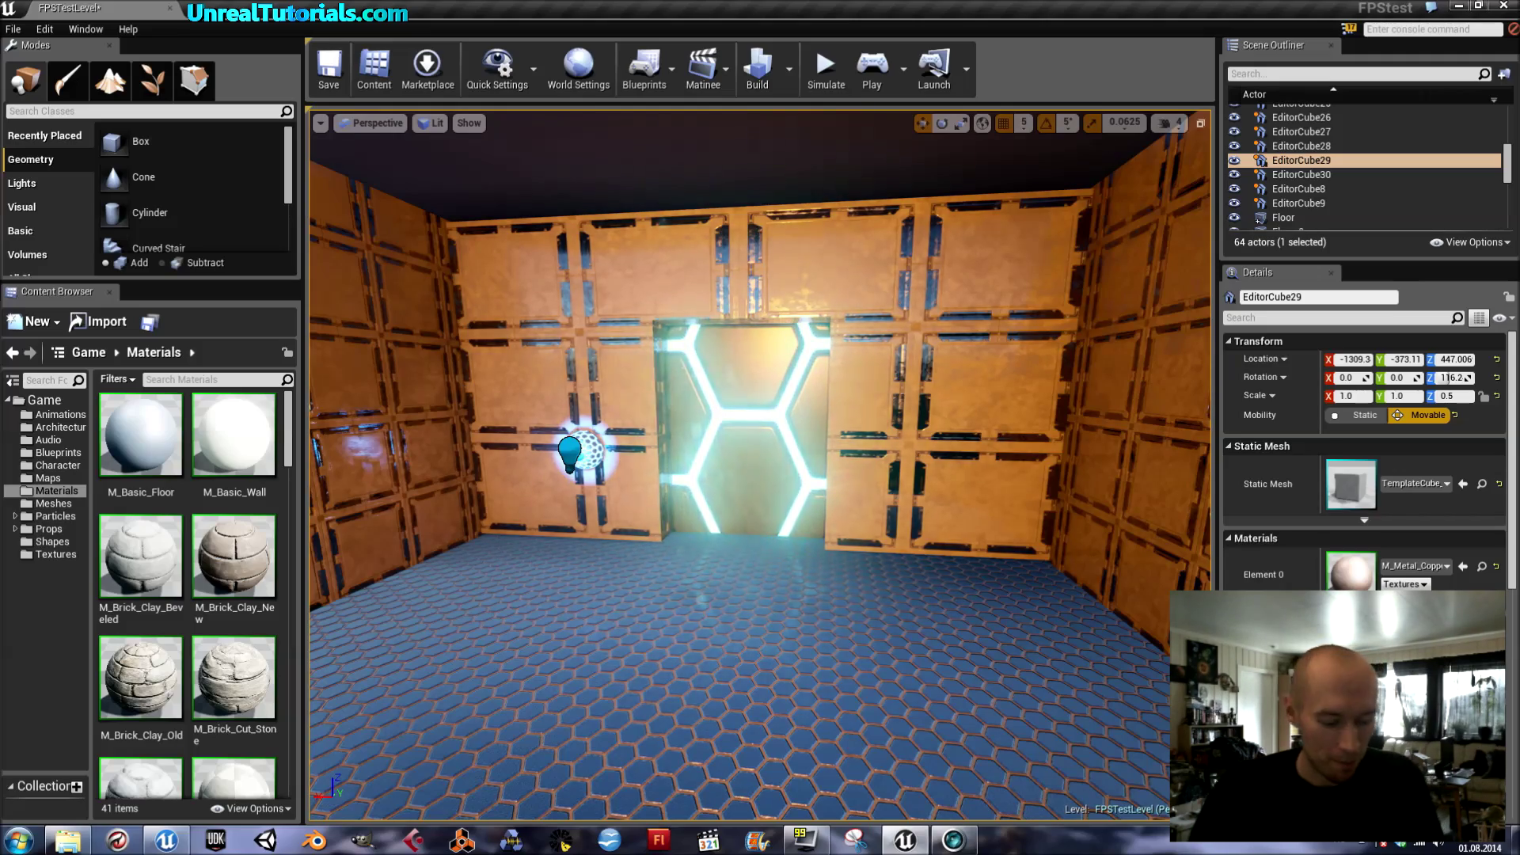
pyautogui.moveTo(760, 468); pyautogui.dragTo(838, 469, button='right')
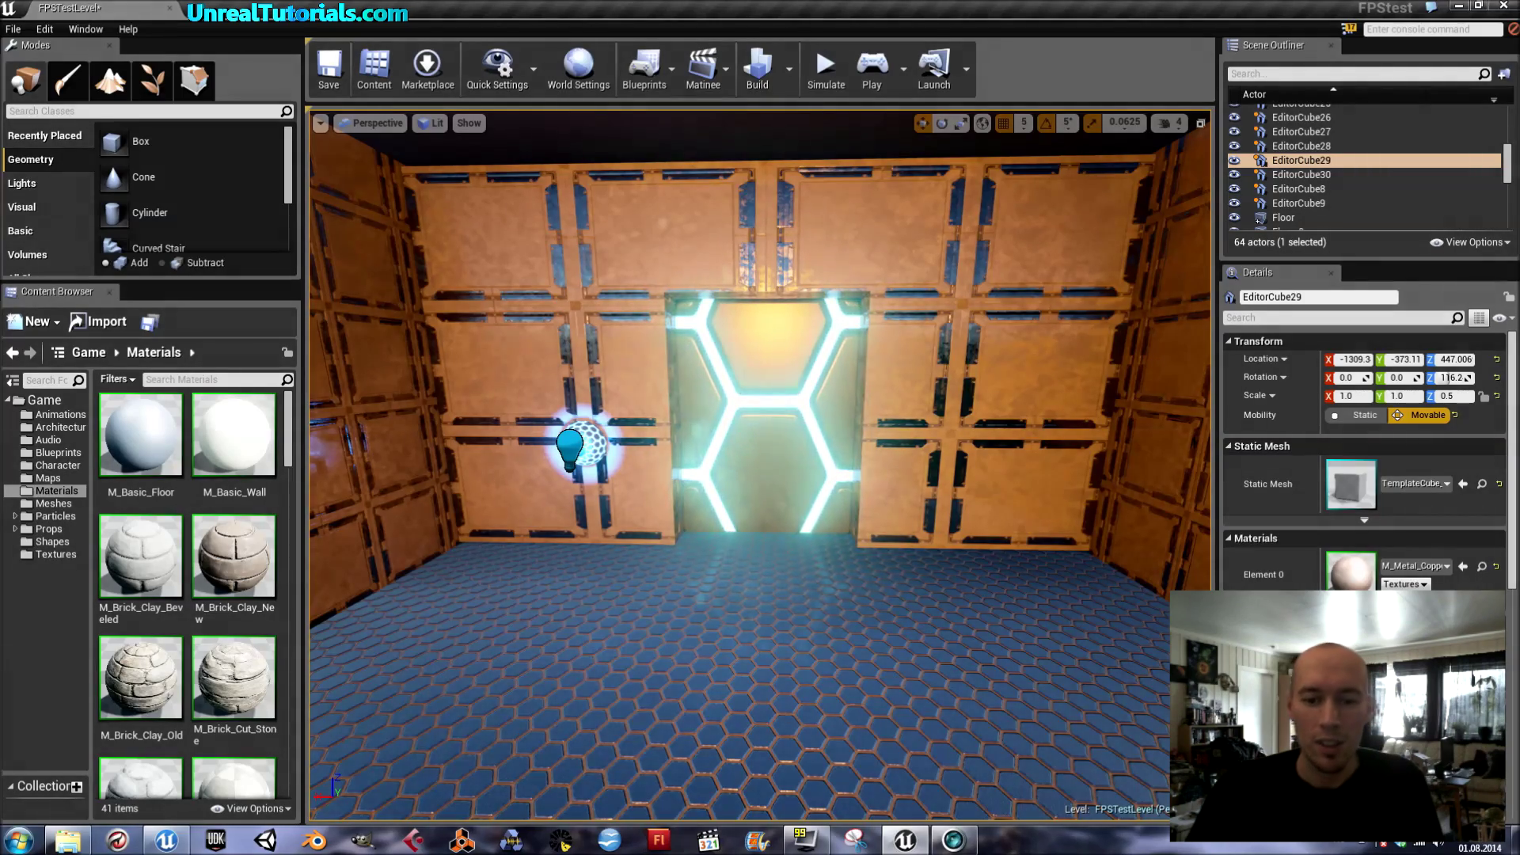
pyautogui.moveTo(760, 467); pyautogui.dragTo(714, 457, button='right')
pyautogui.press('w')
pyautogui.moveTo(854, 473); pyautogui.dragTo(856, 473, button='right')
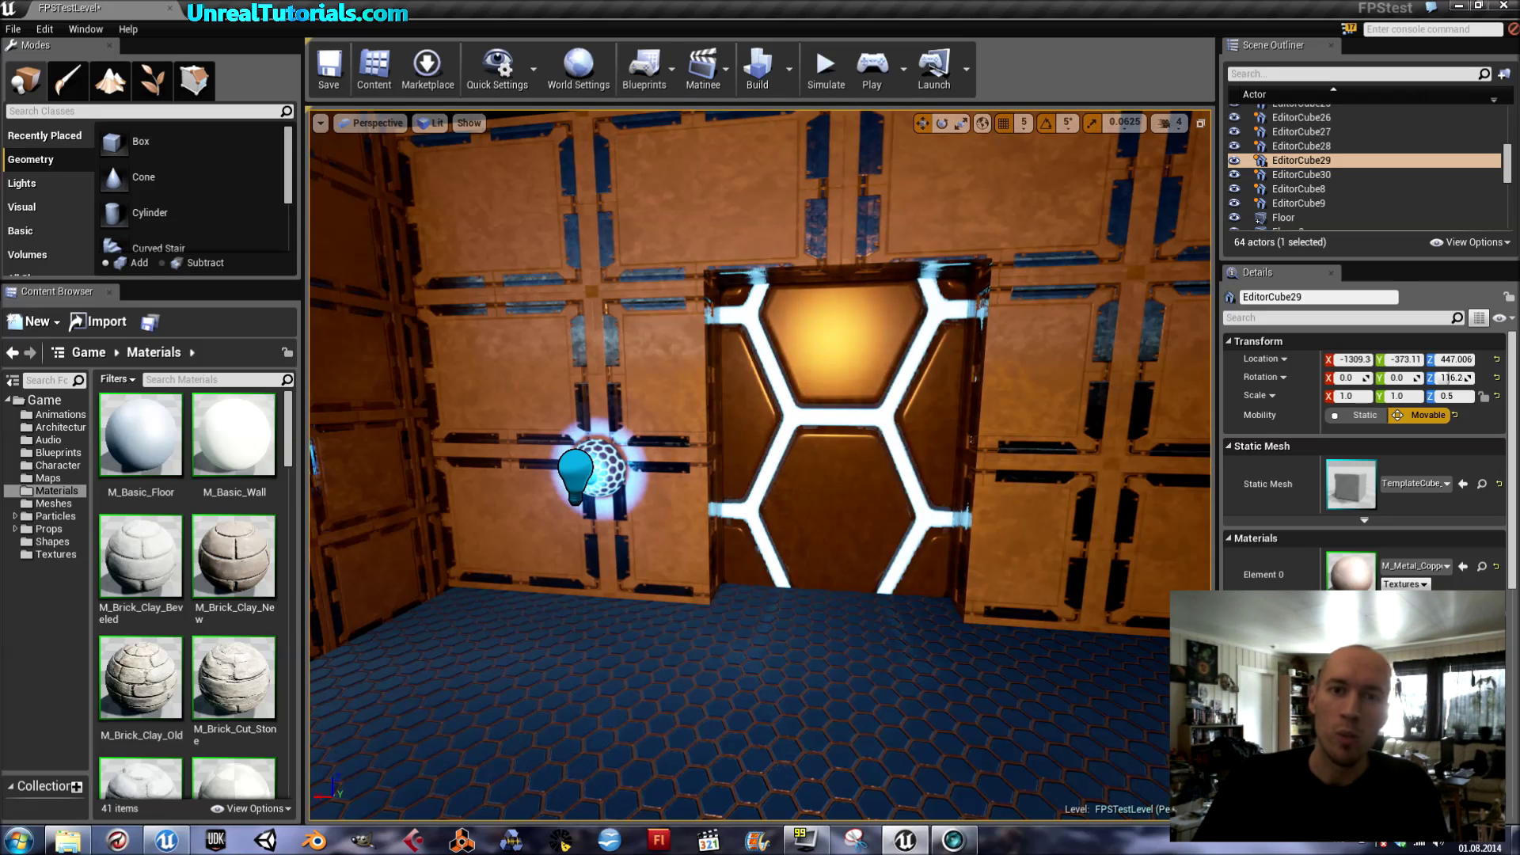
pyautogui.moveTo(856, 473)
pyautogui.mouseDown(button='right')
pyautogui.moveTo(860, 495)
pyautogui.moveTo(838, 500)
pyautogui.moveTo(863, 469)
pyautogui.mouseUp(button='right')
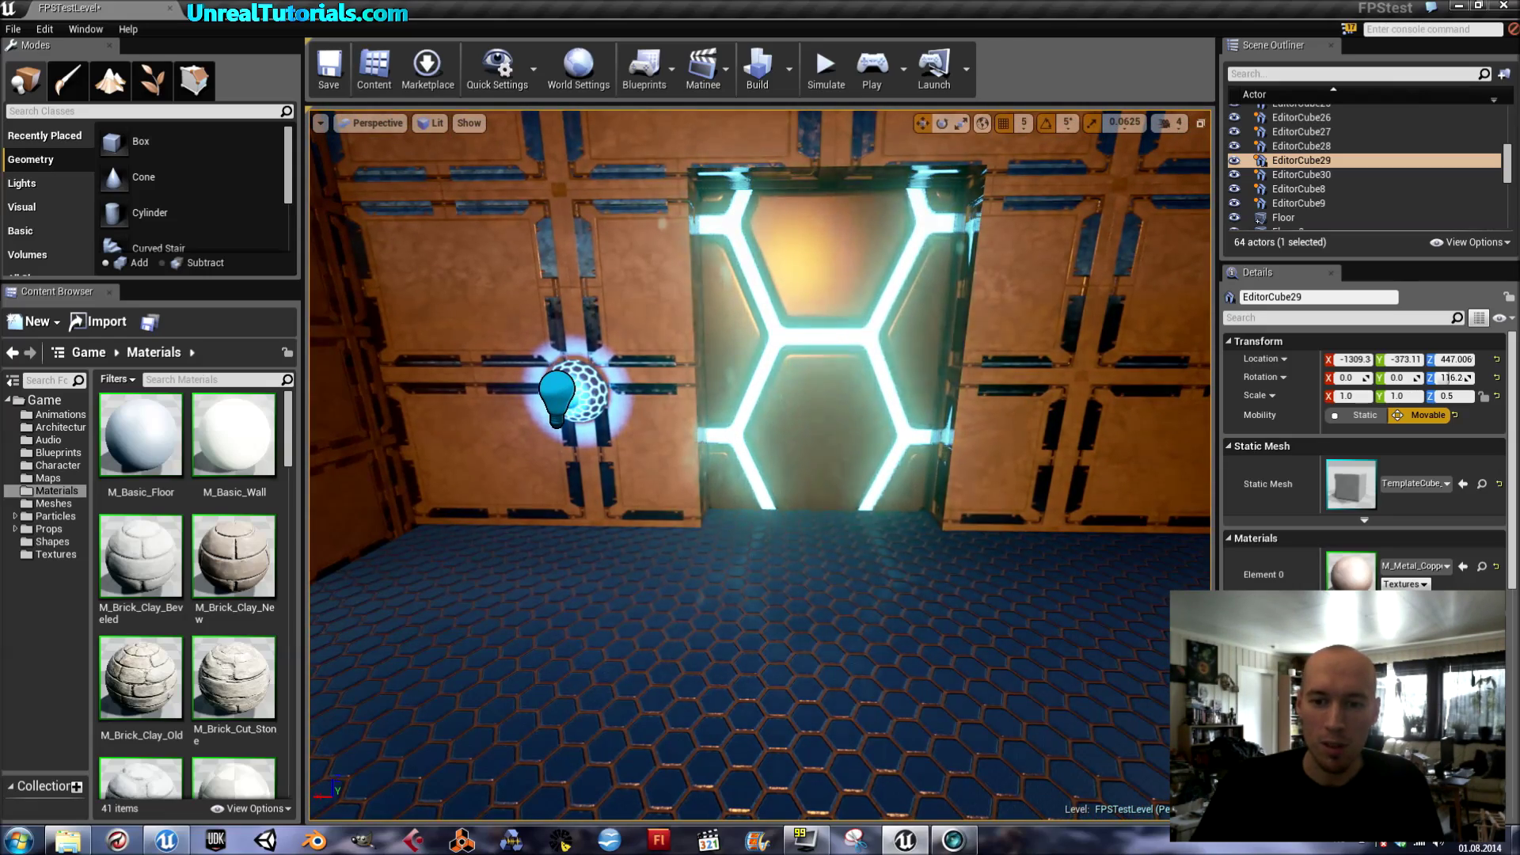
pyautogui.moveTo(859, 470)
pyautogui.mouseDown(button='right')
pyautogui.moveTo(835, 488)
pyautogui.moveTo(848, 469)
pyautogui.mouseUp(button='right')
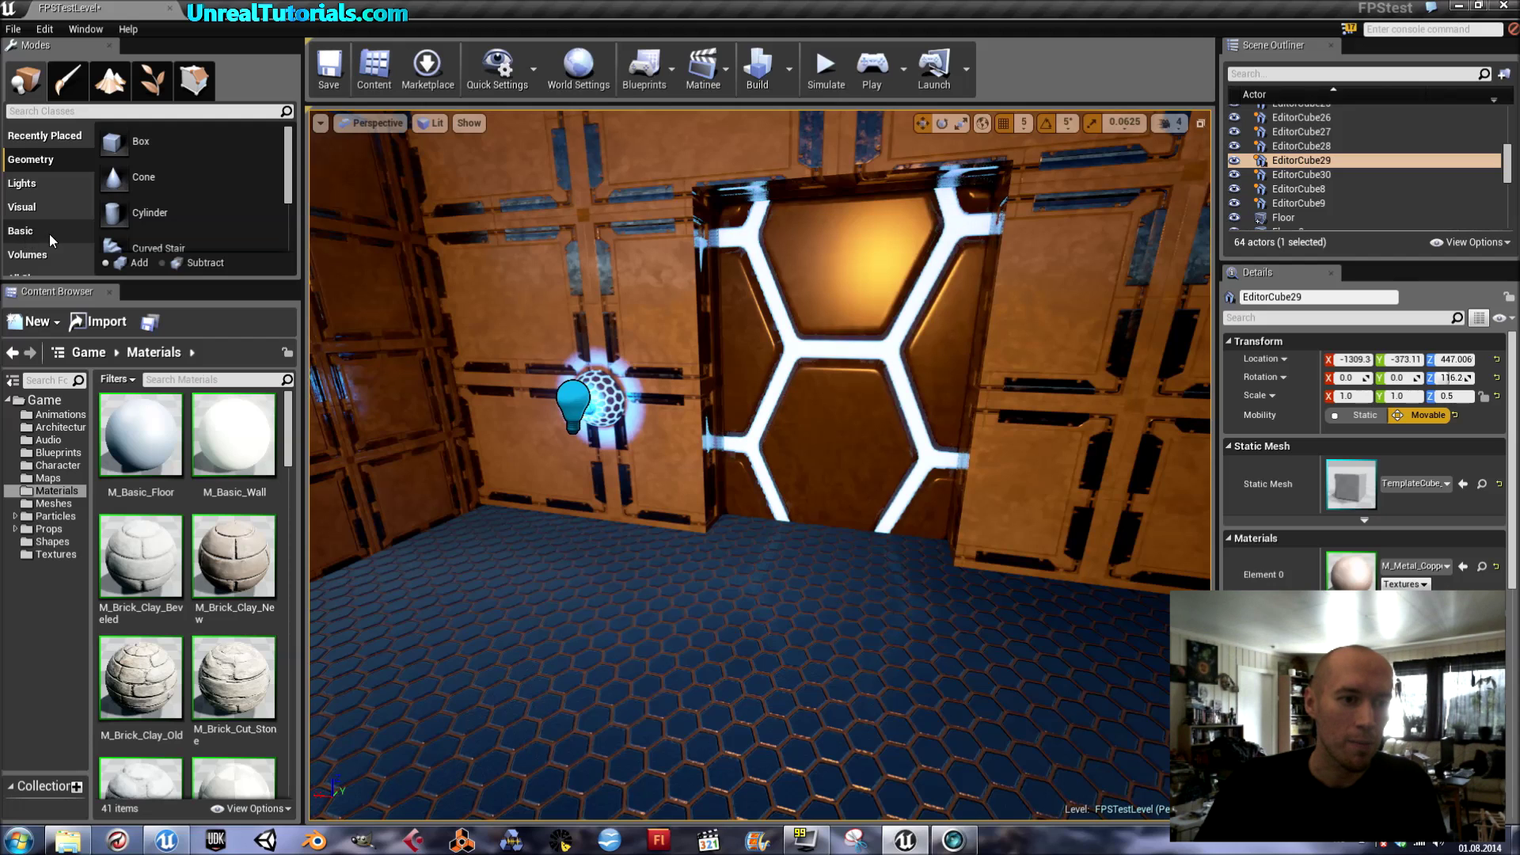
# Step: Place a Box Trigger from the Basic actors on the floor below the glowing sphere beside the door
pyautogui.click(49, 234)
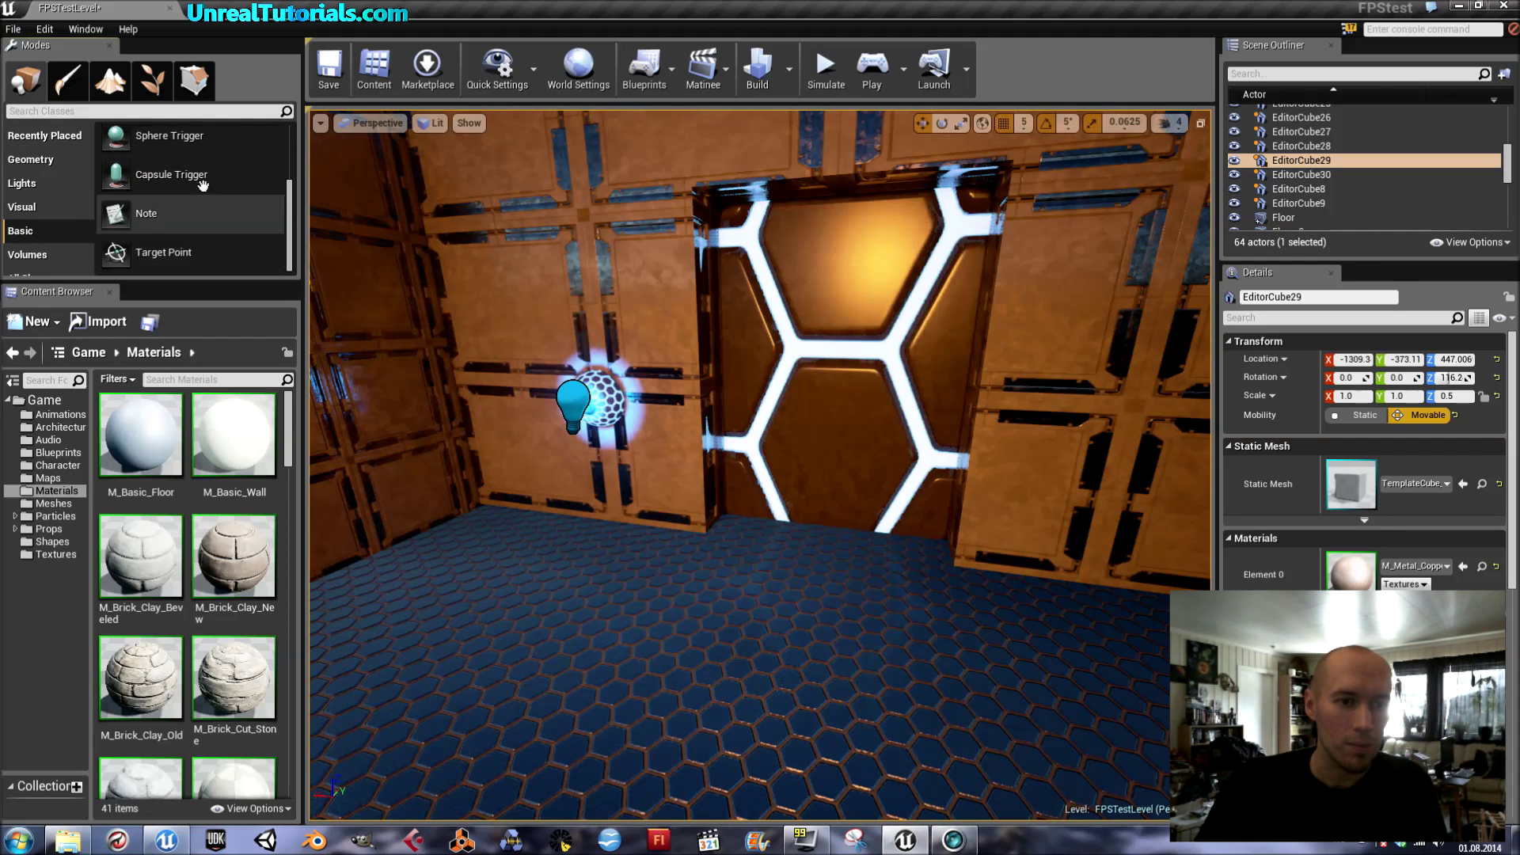
pyautogui.scroll(2, 155, 231)
pyautogui.scroll(2, 186, 228)
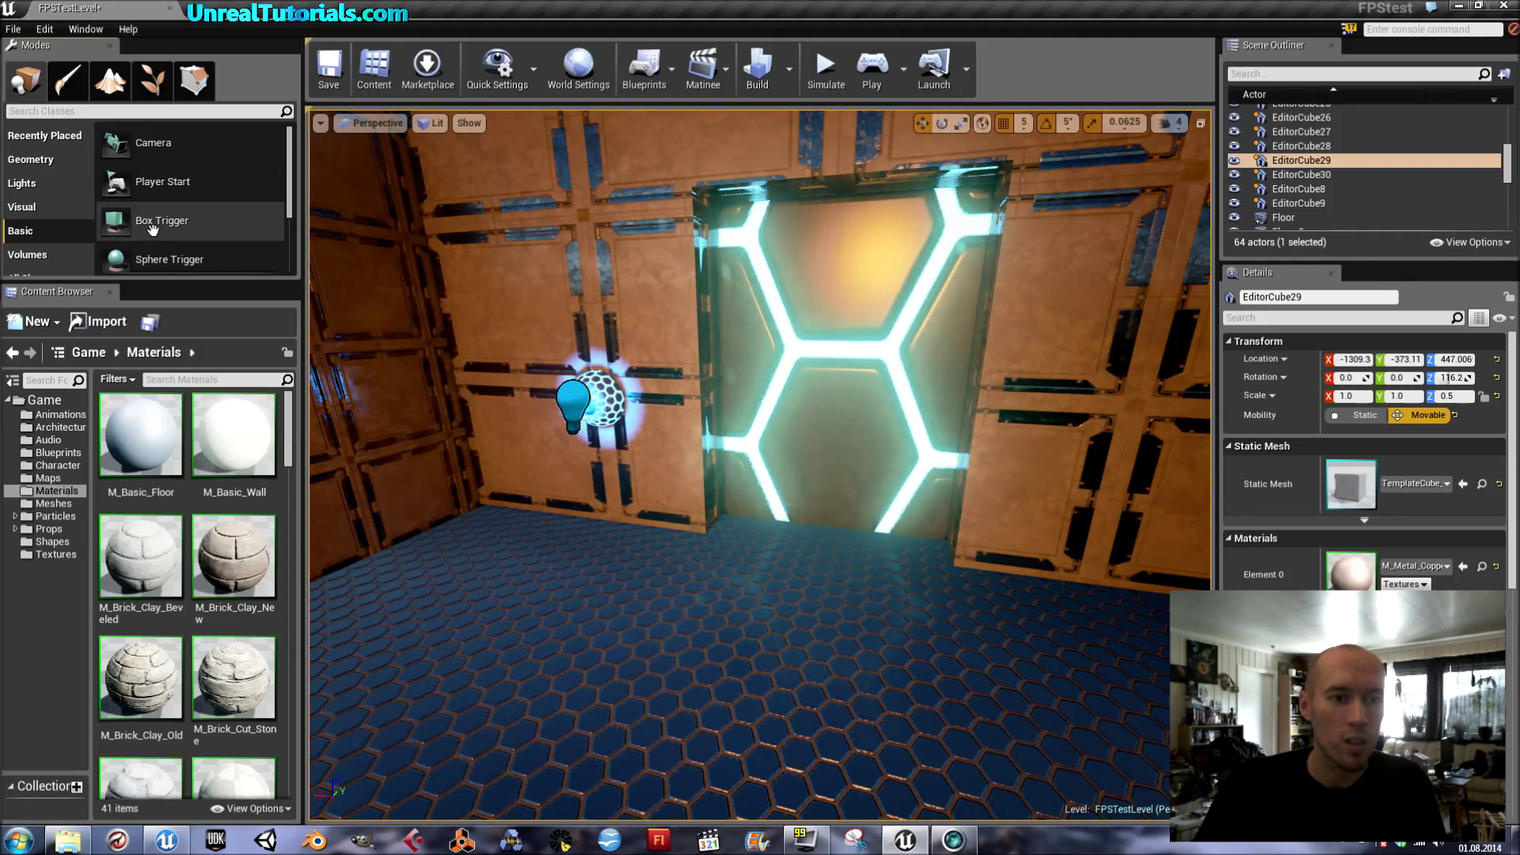
pyautogui.click(145, 223)
pyautogui.moveTo(161, 240); pyautogui.dragTo(591, 540)
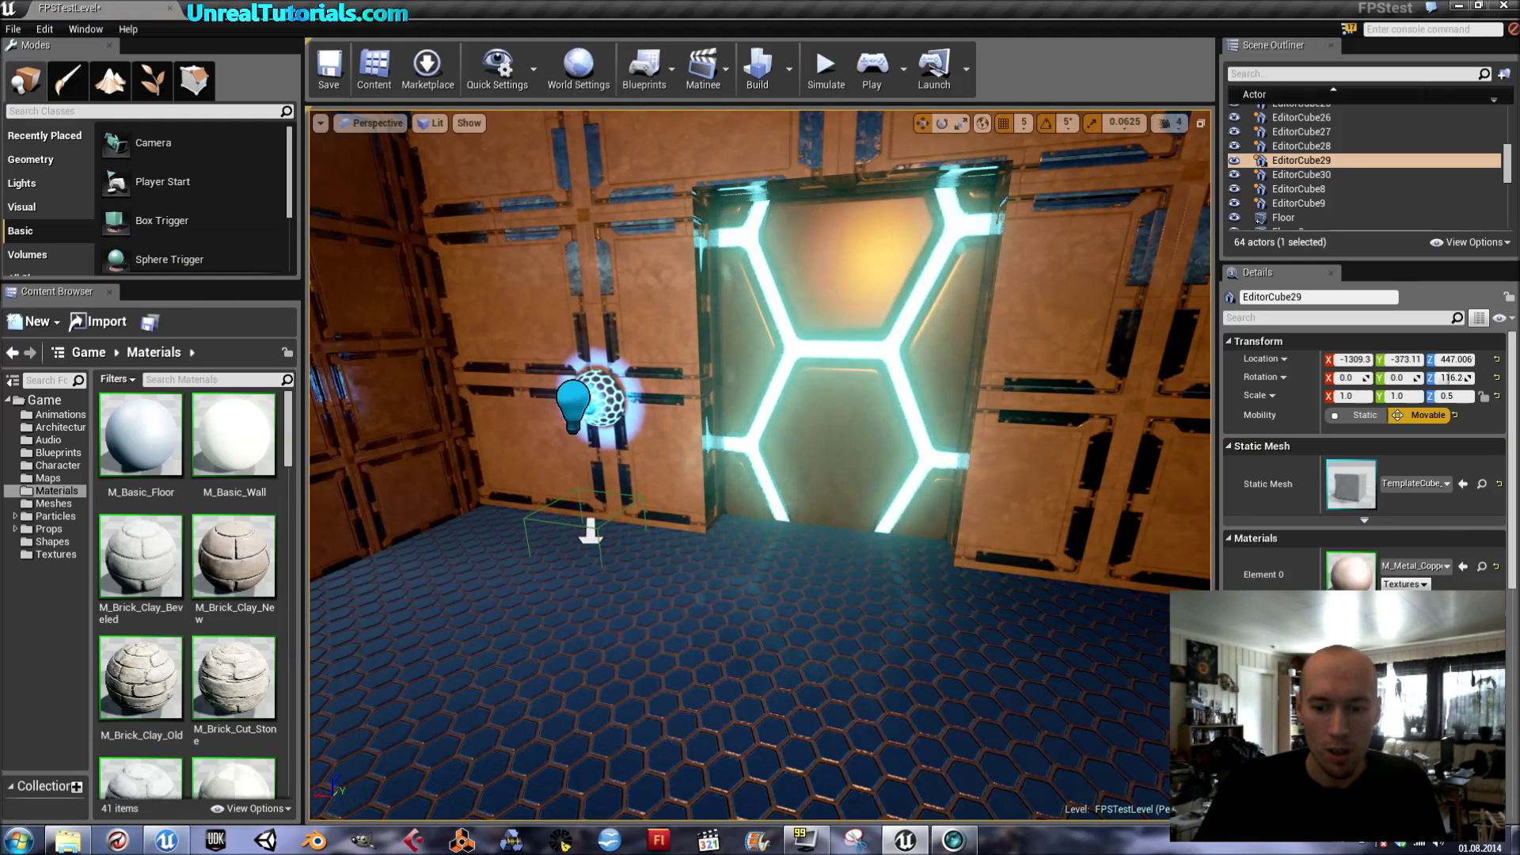
# Step: Raise the trigger box to a Z location of 275.1 so it surrounds the glowing sphere
pyautogui.moveTo(616, 526); pyautogui.dragTo(514, 539, button='right')
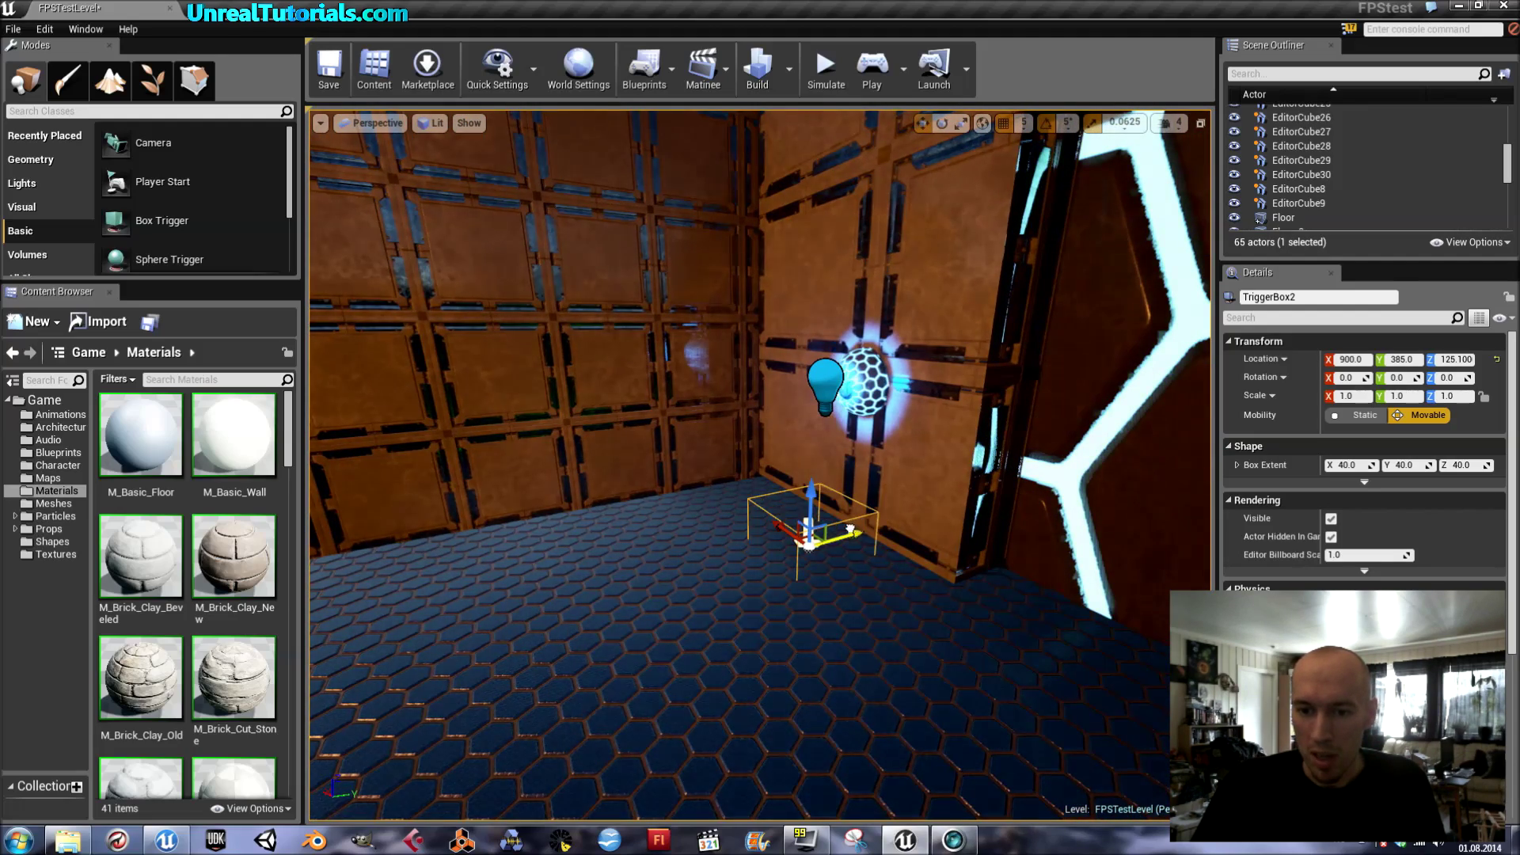
pyautogui.moveTo(810, 393); pyautogui.dragTo(804, 322)
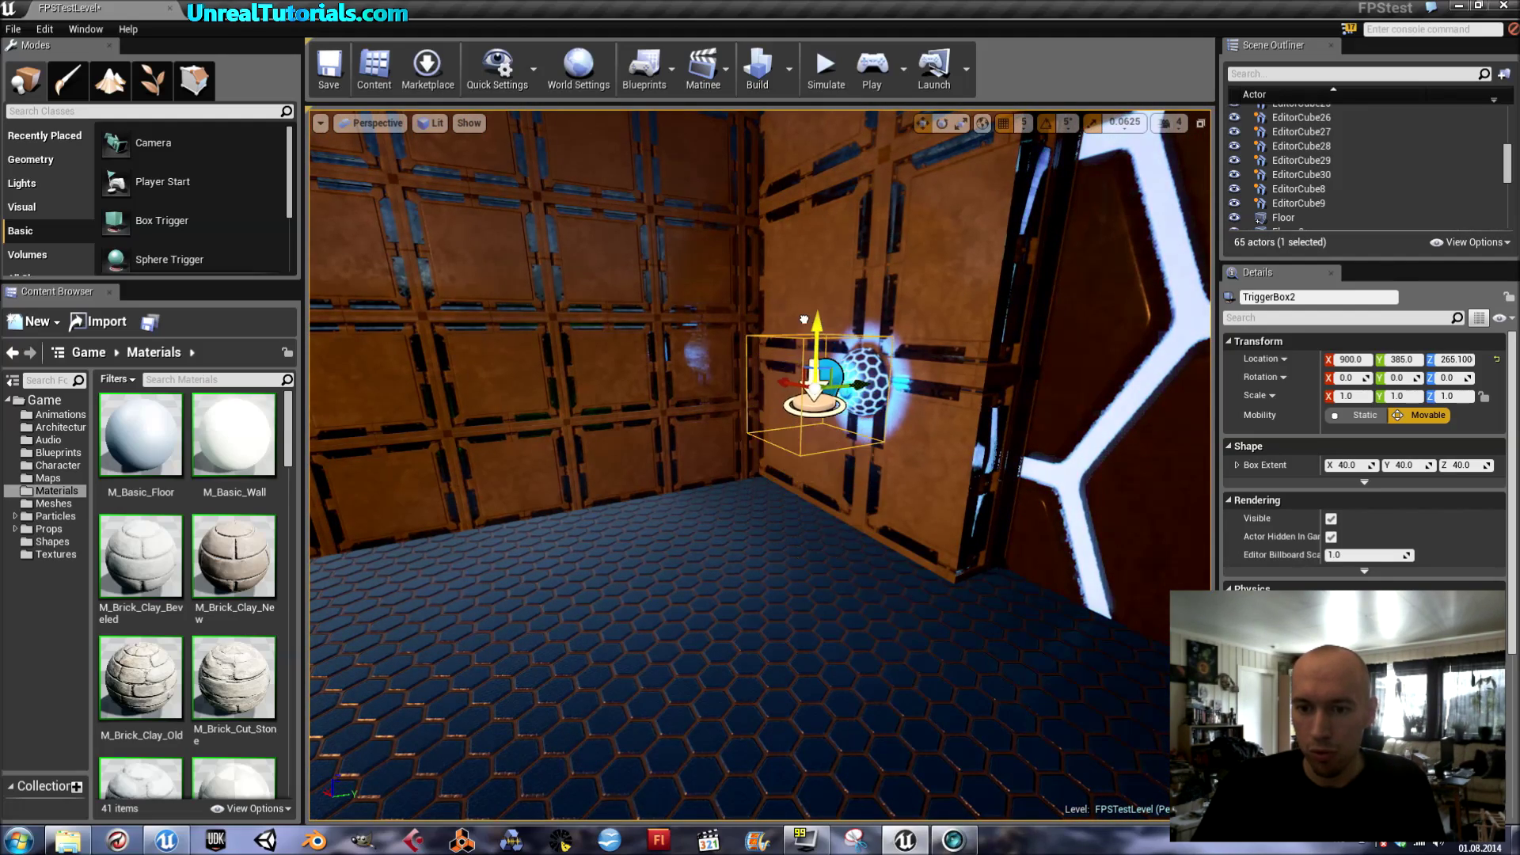
pyautogui.moveTo(816, 317); pyautogui.dragTo(966, 301, button='right')
pyautogui.moveTo(752, 284)
pyautogui.mouseDown(button='right')
pyautogui.moveTo(753, 265)
pyautogui.moveTo(737, 309)
pyautogui.mouseUp(button='right')
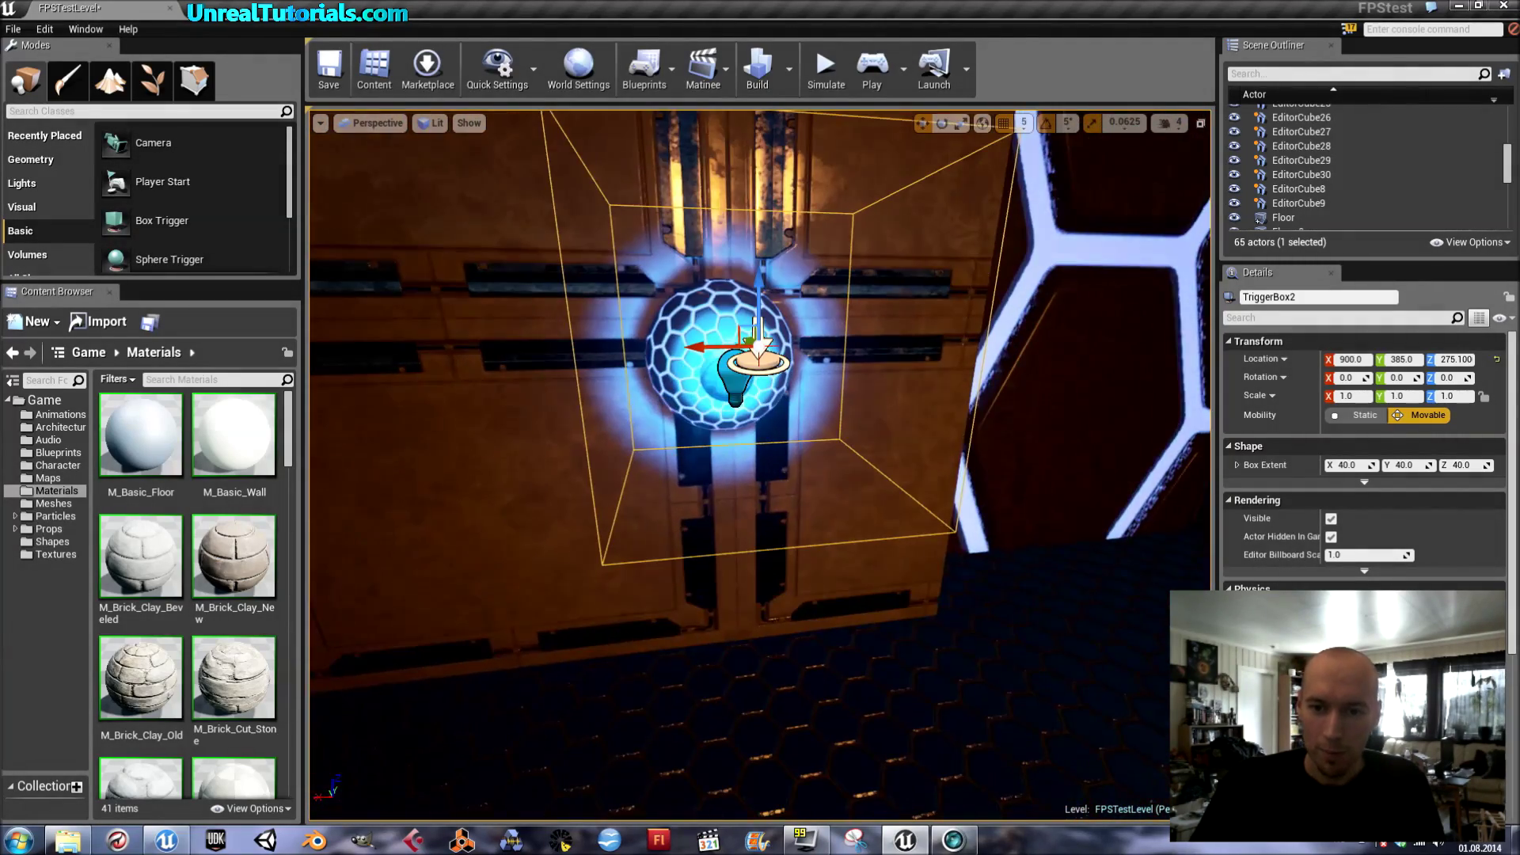
# Step: Reposition the trigger box around the blue glowing sphere to X 905, Y 435 and Z 270.1
pyautogui.moveTo(752, 283); pyautogui.dragTo(749, 310)
pyautogui.moveTo(768, 370); pyautogui.dragTo(767, 341, button='right')
pyautogui.moveTo(716, 340); pyautogui.dragTo(701, 341)
pyautogui.moveTo(701, 341); pyautogui.dragTo(625, 329, button='right')
pyautogui.moveTo(695, 391); pyautogui.dragTo(695, 391, button='right')
pyautogui.moveTo(695, 391); pyautogui.dragTo(822, 390)
pyautogui.moveTo(822, 390); pyautogui.dragTo(931, 396, button='right')
# Step: Place another Box Trigger on the floor near the red glowing sphere on the other side of the hexagon door
pyautogui.moveTo(816, 253); pyautogui.dragTo(1186, 380, button='right')
pyautogui.press('w')
pyautogui.press('s')
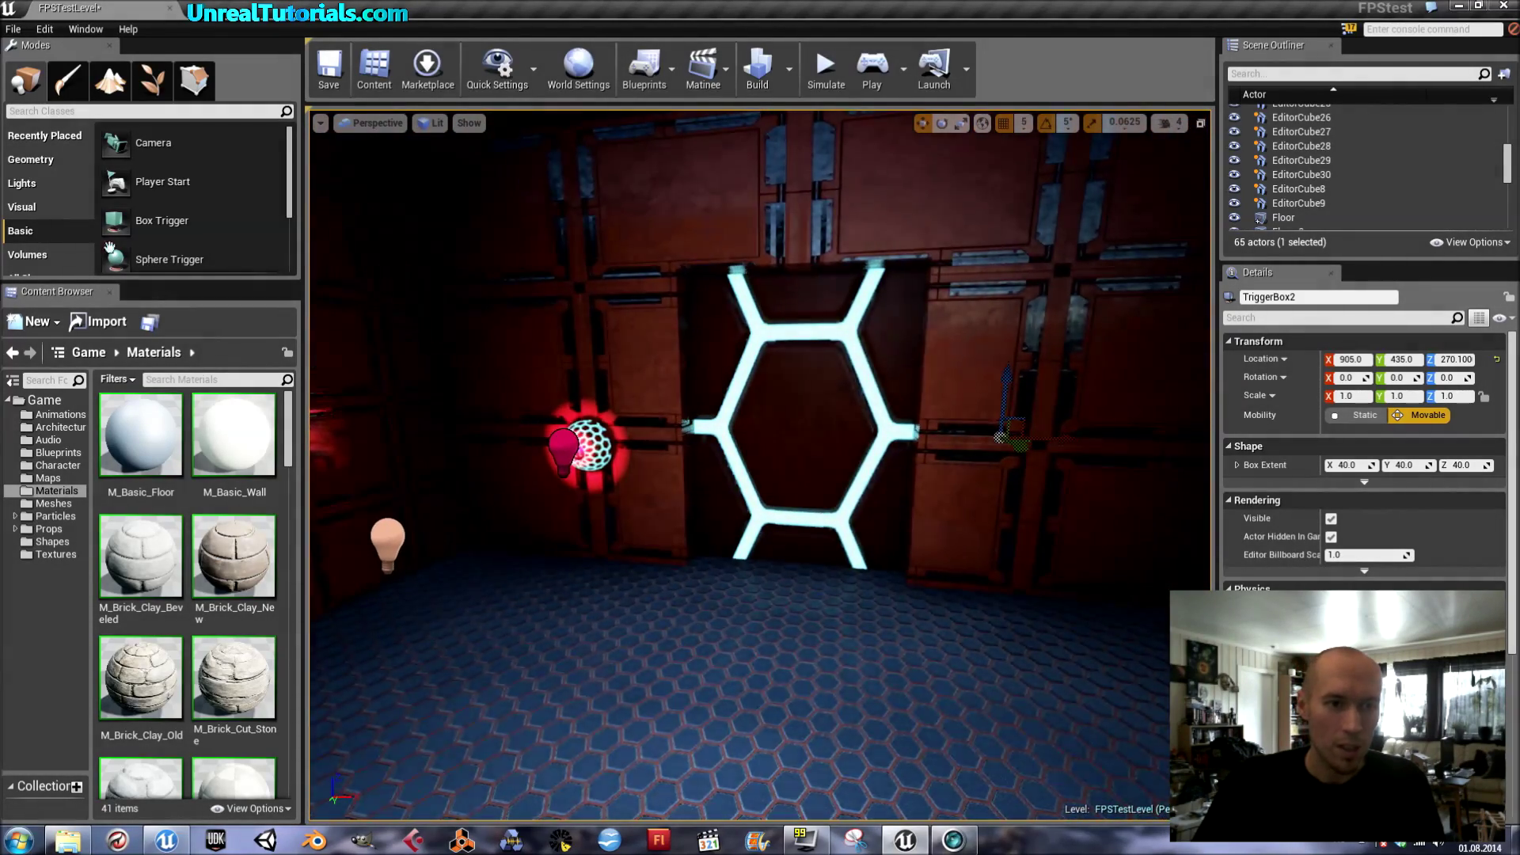
pyautogui.moveTo(154, 223); pyautogui.dragTo(578, 585)
pyautogui.moveTo(579, 585); pyautogui.dragTo(466, 578, button='right')
pyautogui.press('d')
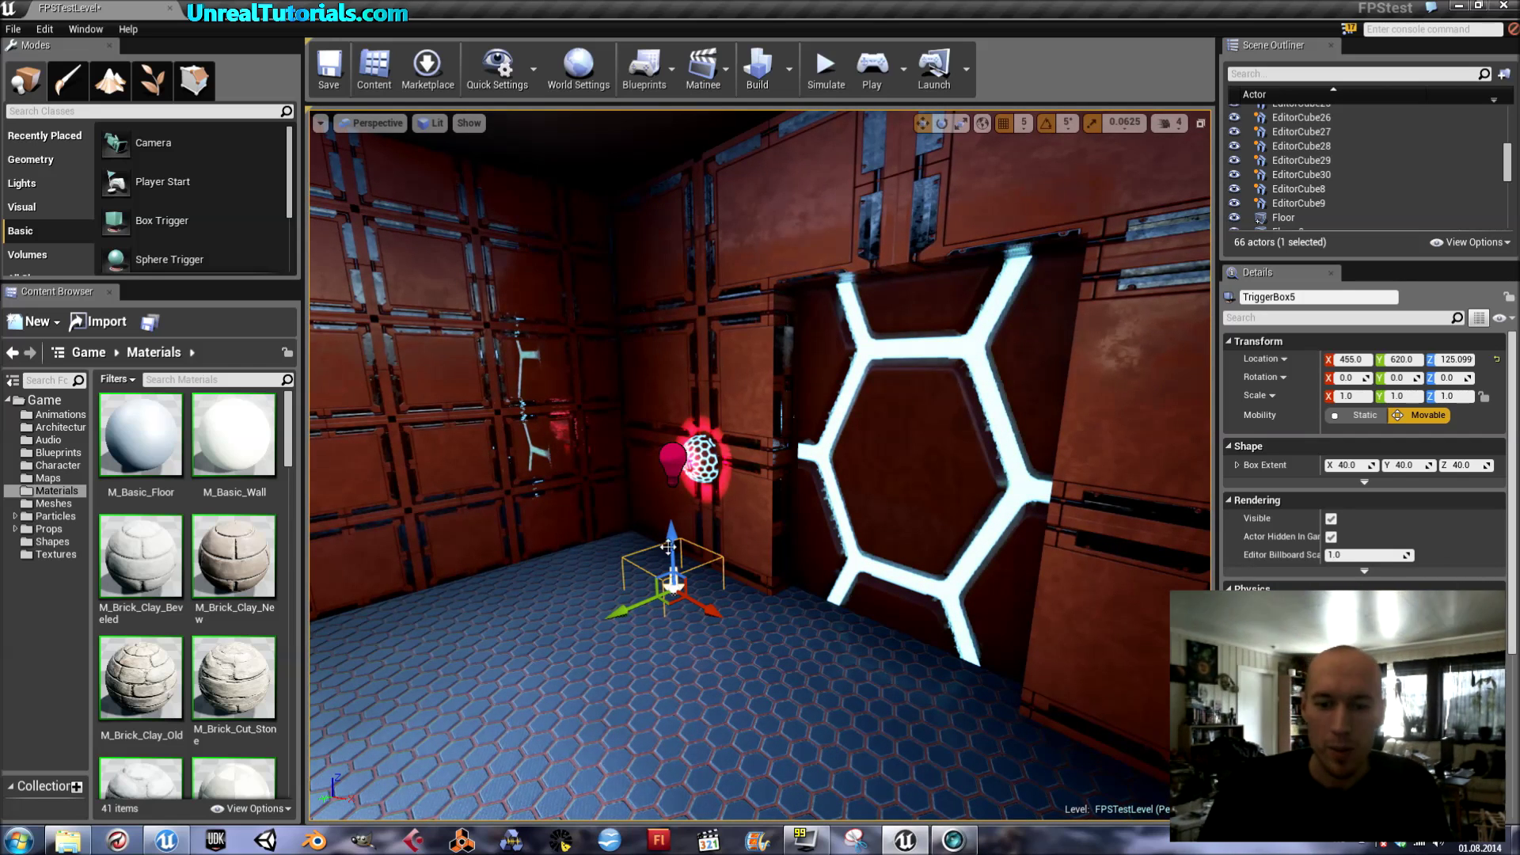
# Step: Raise the new trigger box to Z 270.1 and move it to Y 575 so it surrounds the red sphere
pyautogui.moveTo(672, 585); pyautogui.dragTo(667, 458)
pyautogui.moveTo(662, 459); pyautogui.dragTo(594, 461, button='right')
pyautogui.press('w')
pyautogui.moveTo(740, 484); pyautogui.dragTo(878, 476)
pyautogui.moveTo(877, 475); pyautogui.dragTo(914, 476, button='right')
pyautogui.press('a')
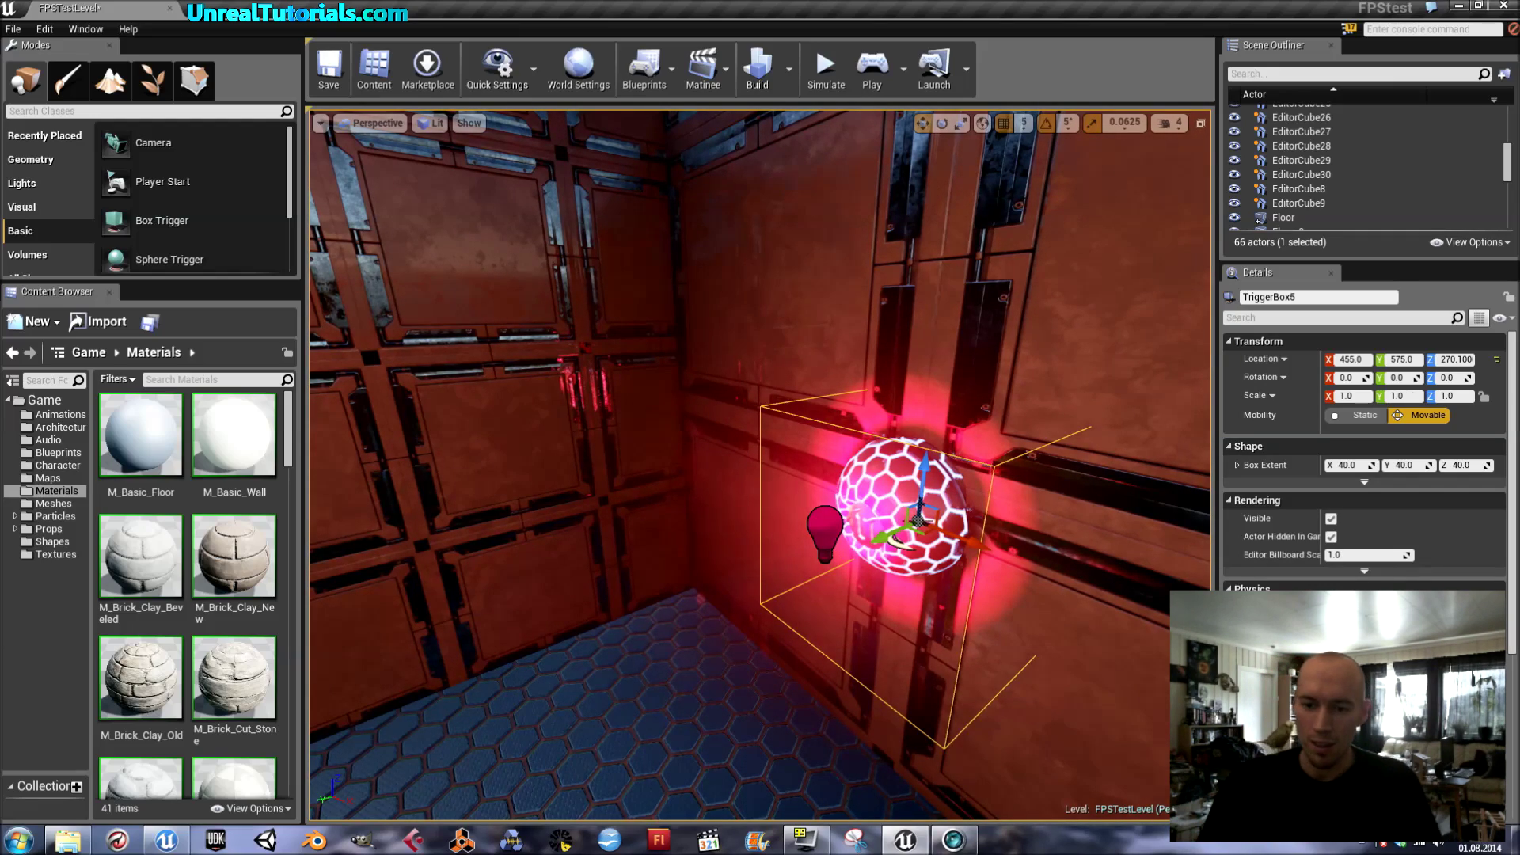
# Step: Centre the trigger box on the red sphere by moving it to X 445 and Y 565
pyautogui.moveTo(879, 459); pyautogui.dragTo(998, 467, button='right')
pyautogui.press('a')
pyautogui.moveTo(866, 429); pyautogui.dragTo(839, 426)
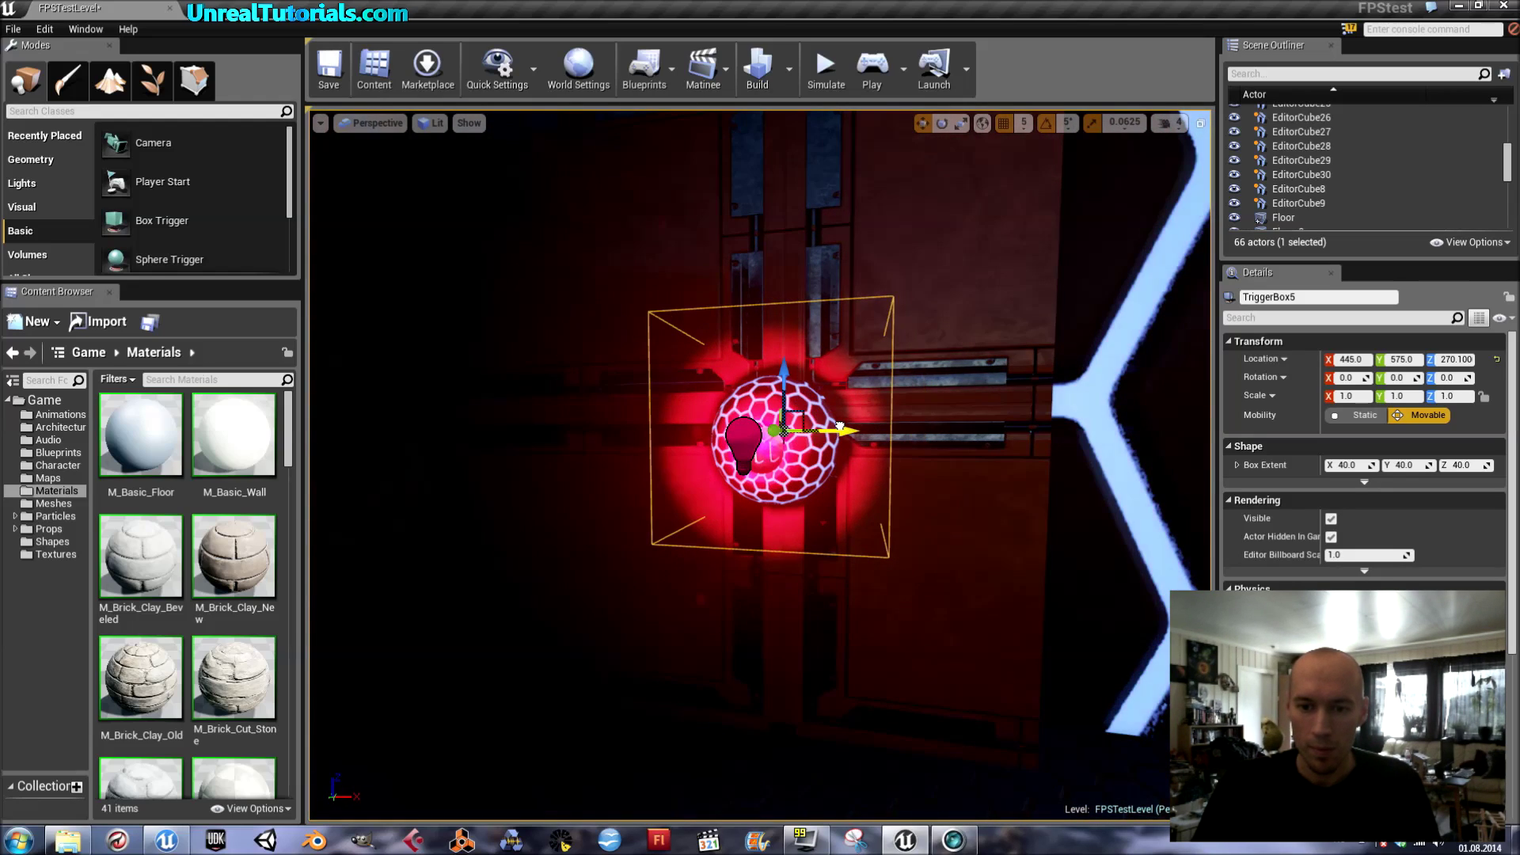
pyautogui.moveTo(839, 428); pyautogui.dragTo(705, 424, button='right')
pyautogui.press('d')
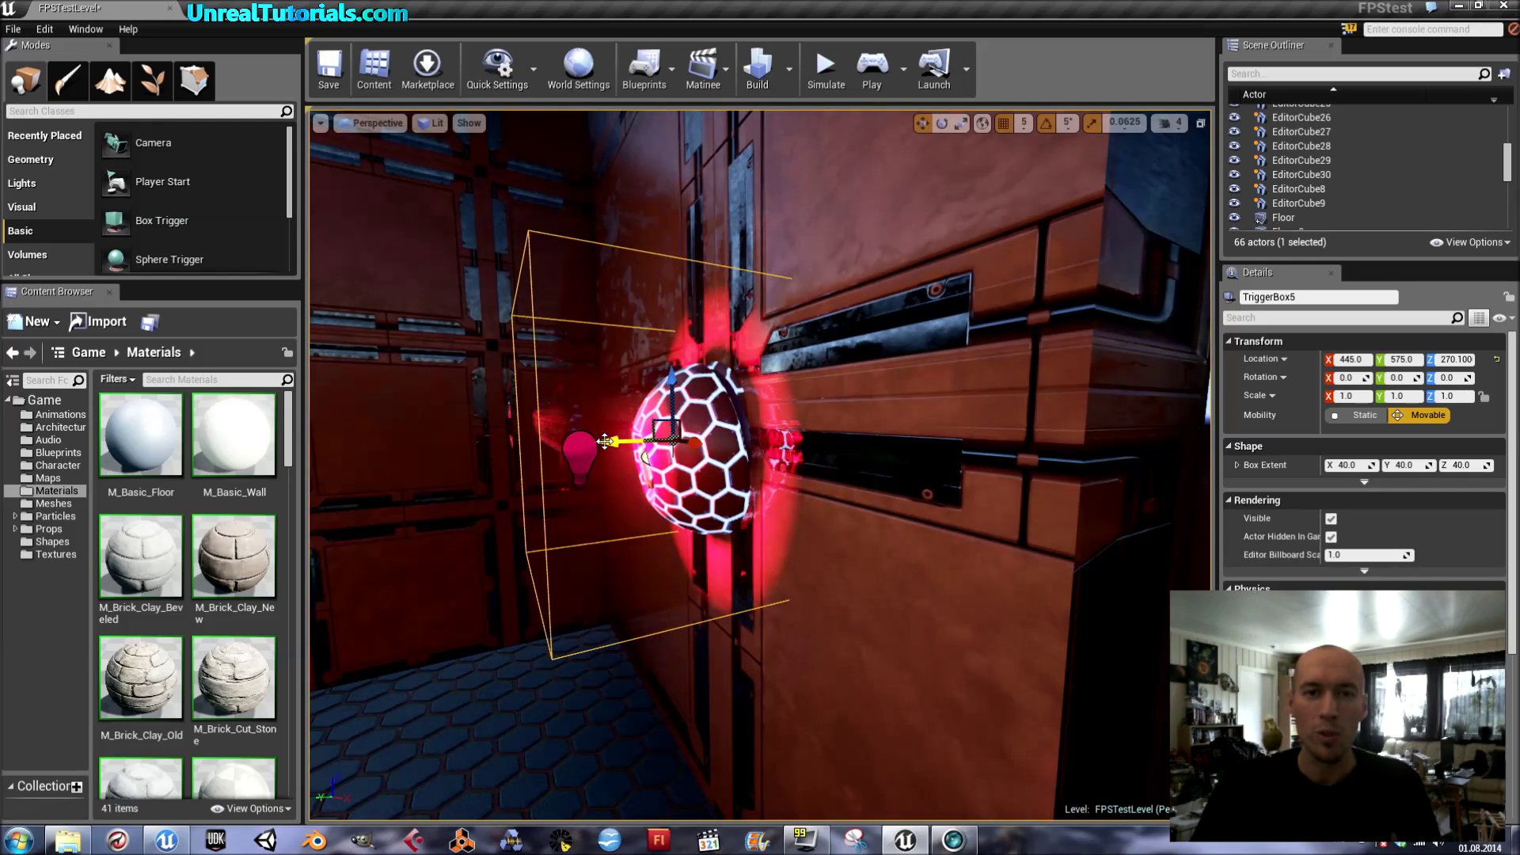
pyautogui.moveTo(607, 441); pyautogui.dragTo(646, 436)
pyautogui.moveTo(647, 436); pyautogui.dragTo(824, 436, button='right')
pyautogui.press('a')
pyautogui.press('f')
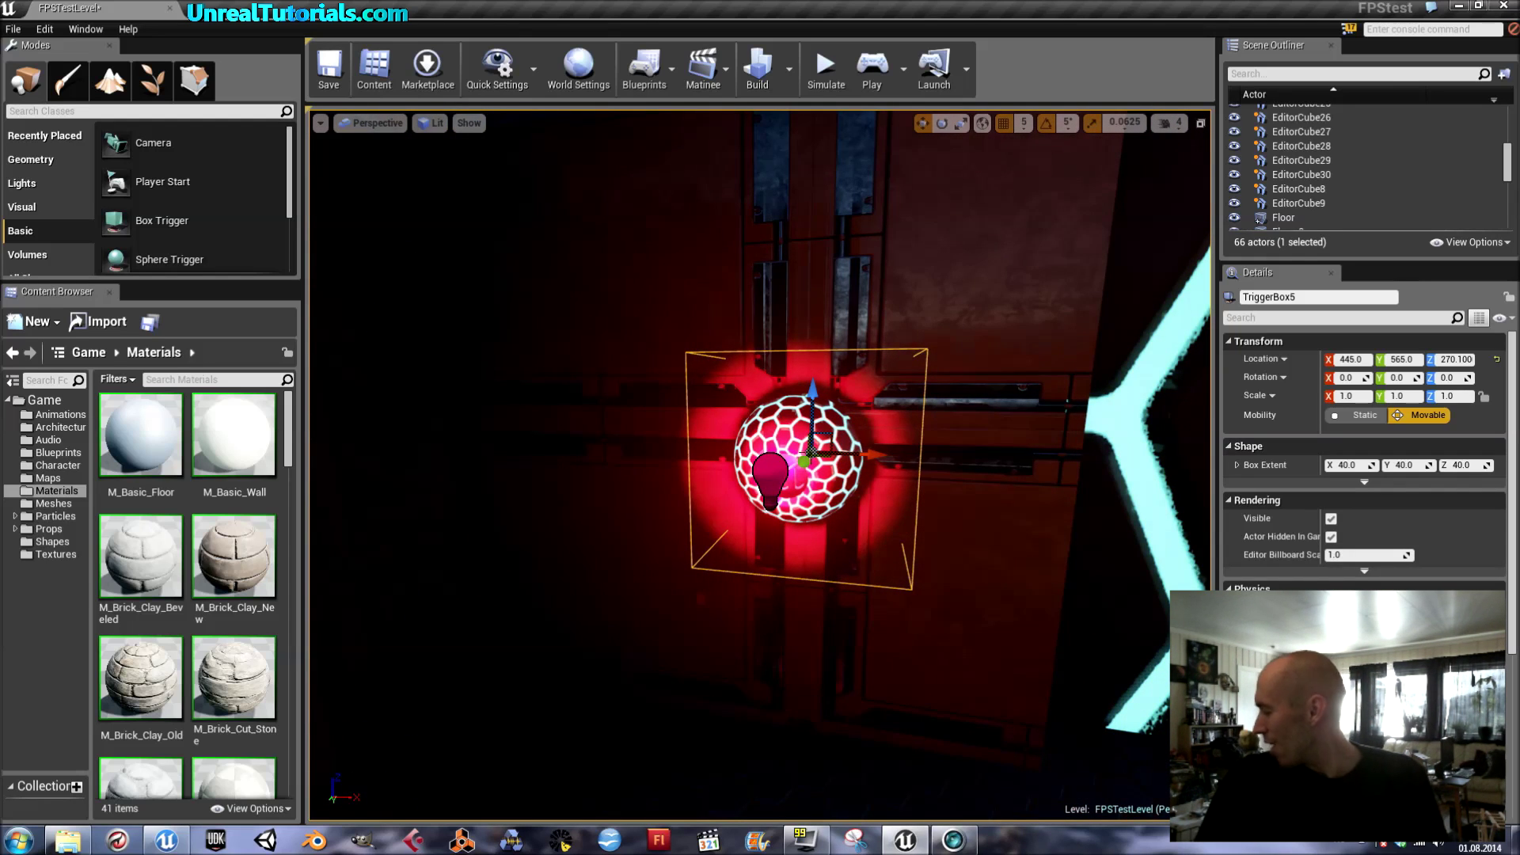
# Step: Select the hexagon door from the orange room side and save the level
pyautogui.moveTo(760, 466)
pyautogui.mouseDown(button='right')
pyautogui.moveTo(1148, 465)
pyautogui.moveTo(689, 456)
pyautogui.moveTo(740, 457)
pyautogui.moveTo(748, 486)
pyautogui.mouseUp(button='right')
pyautogui.press('w')
pyautogui.press('s')
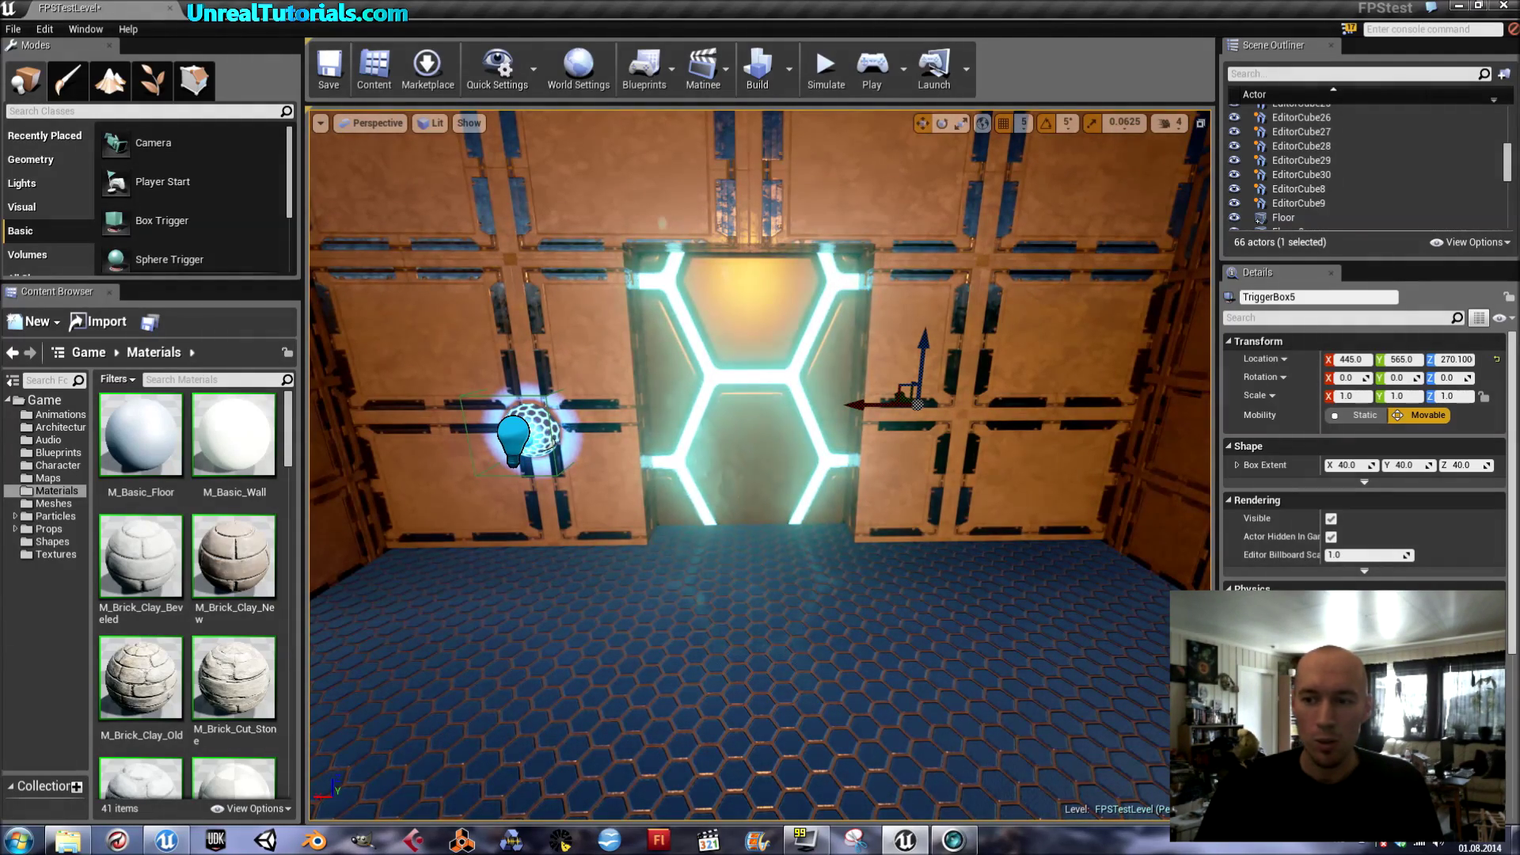
pyautogui.click(749, 467)
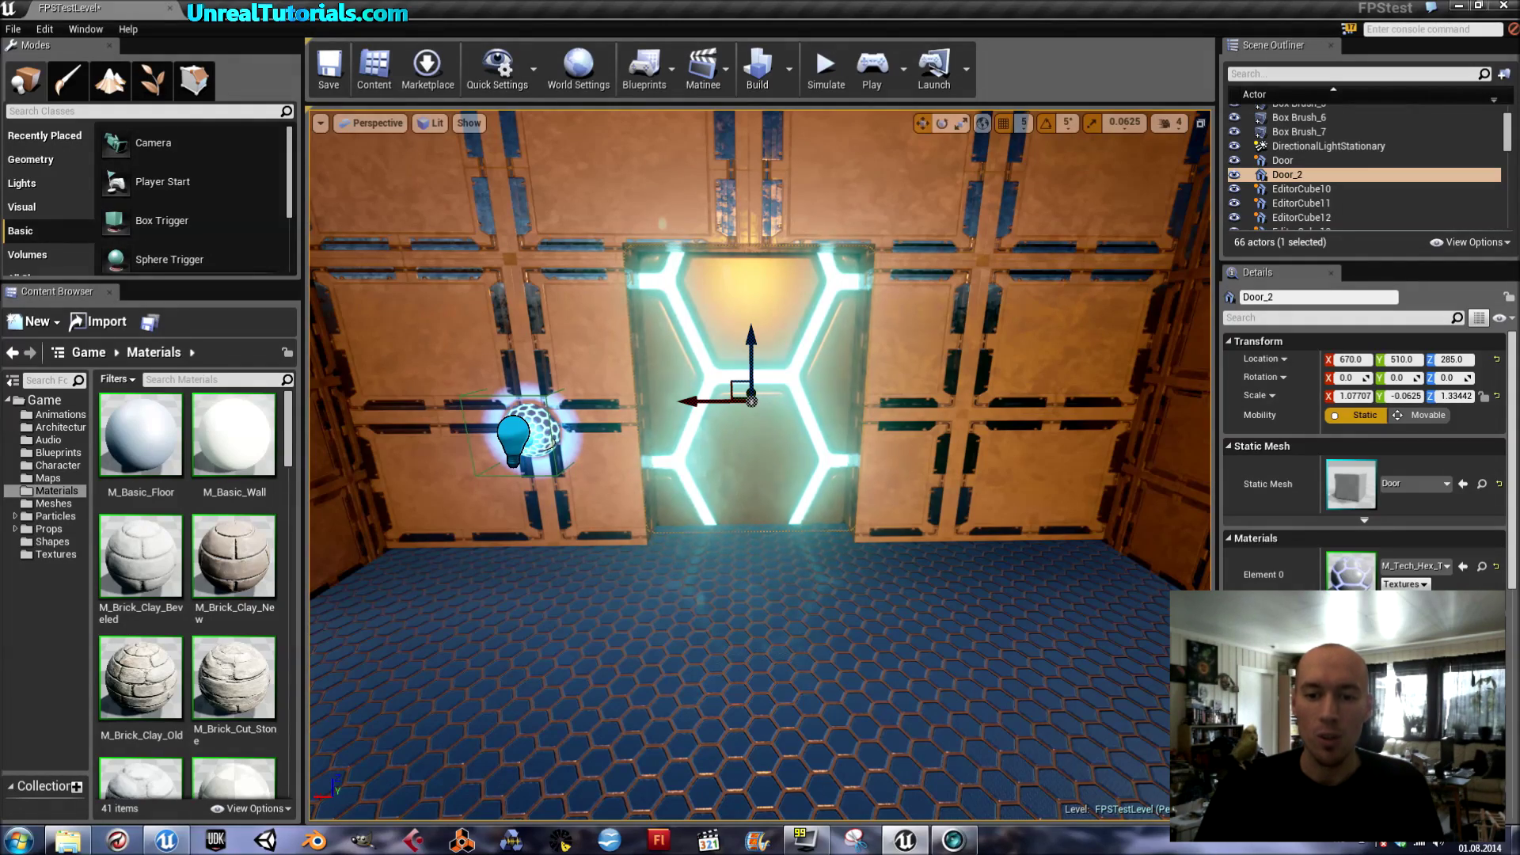
pyautogui.moveTo(749, 468)
pyautogui.mouseDown(button='right')
pyautogui.moveTo(713, 460)
pyautogui.moveTo(730, 461)
pyautogui.mouseUp(button='right')
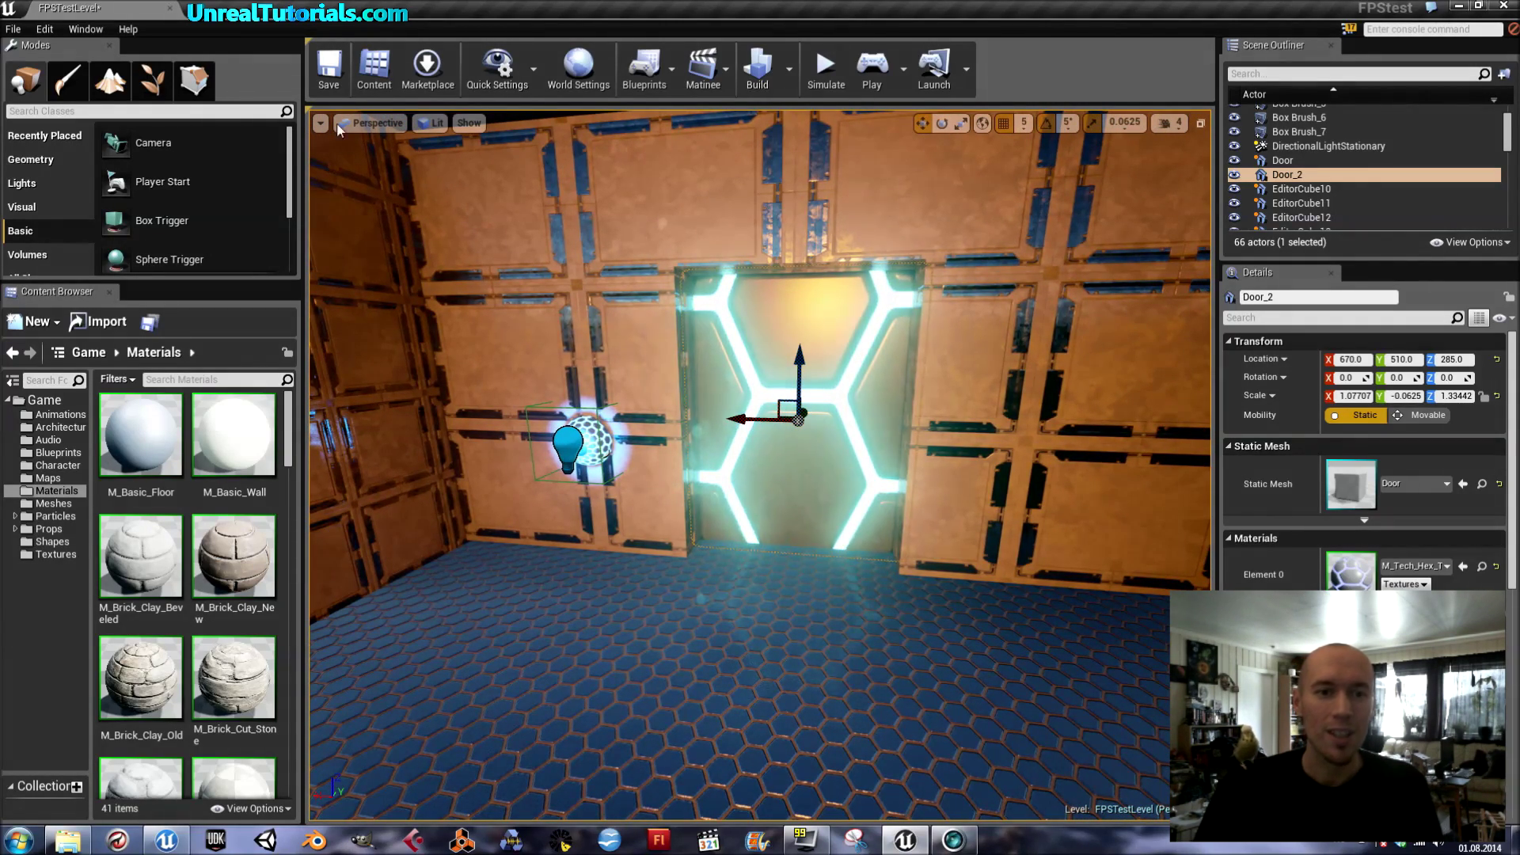
pyautogui.click(330, 70)
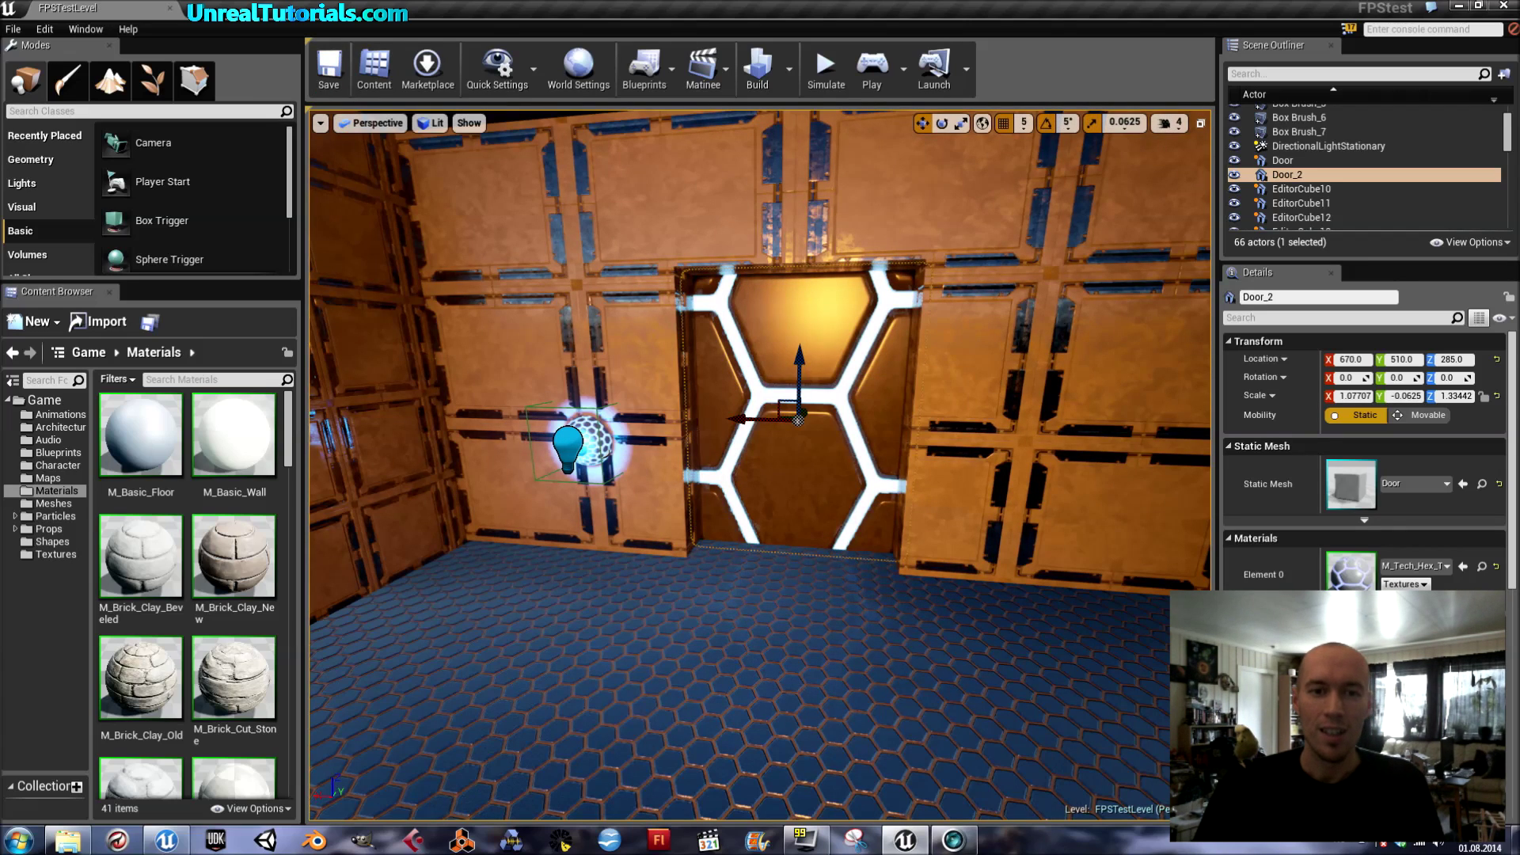
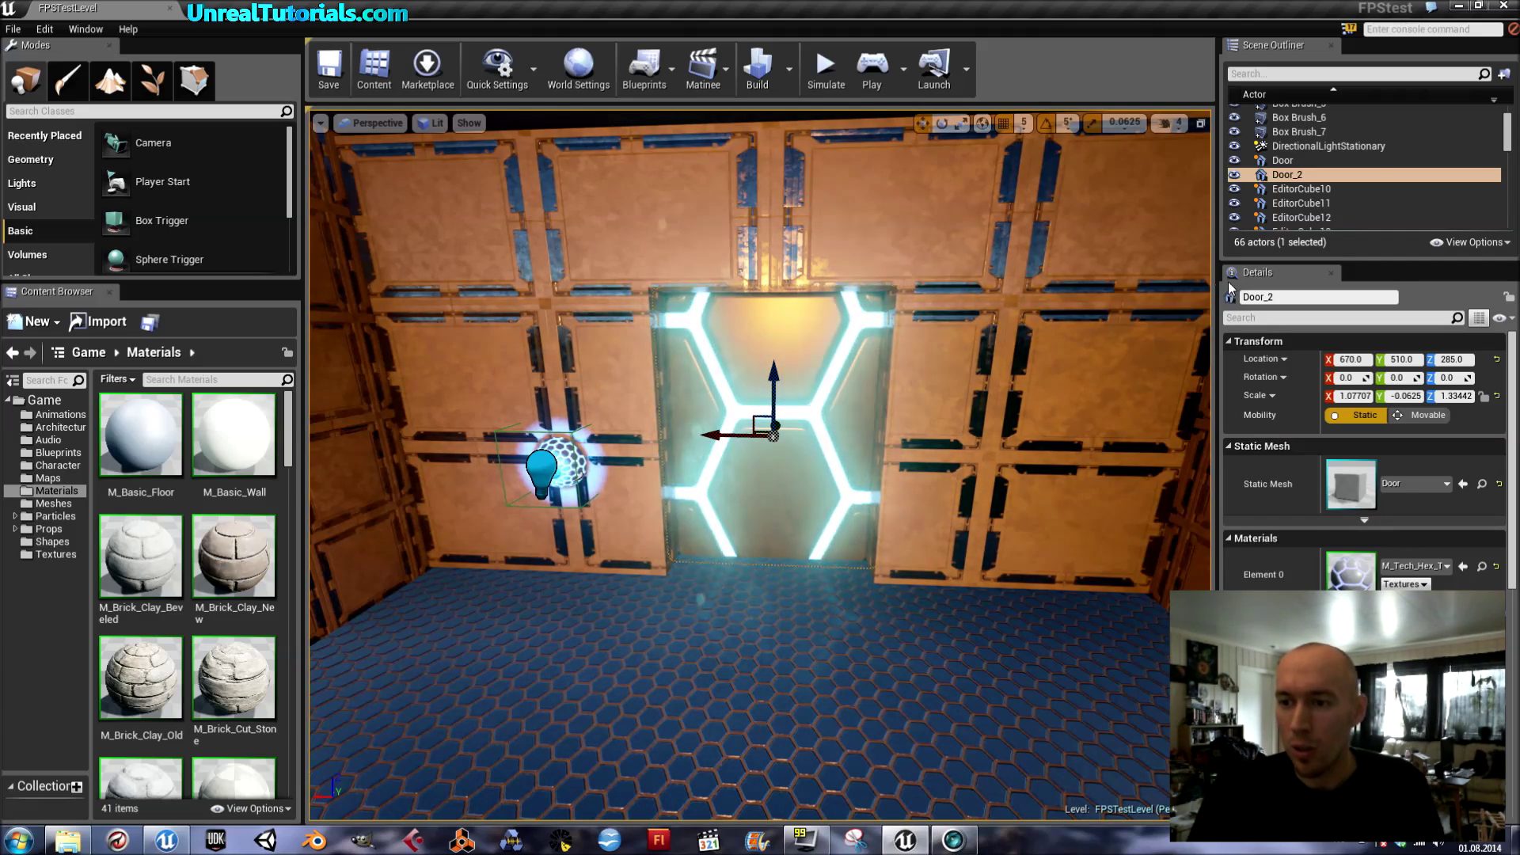
# Step: Set the hexagon door's mobility to Movable and save the level
pyautogui.press('w')
pyautogui.moveTo(841, 458)
pyautogui.mouseDown(button='right')
pyautogui.moveTo(871, 475)
pyautogui.moveTo(843, 467)
pyautogui.mouseUp(button='right')
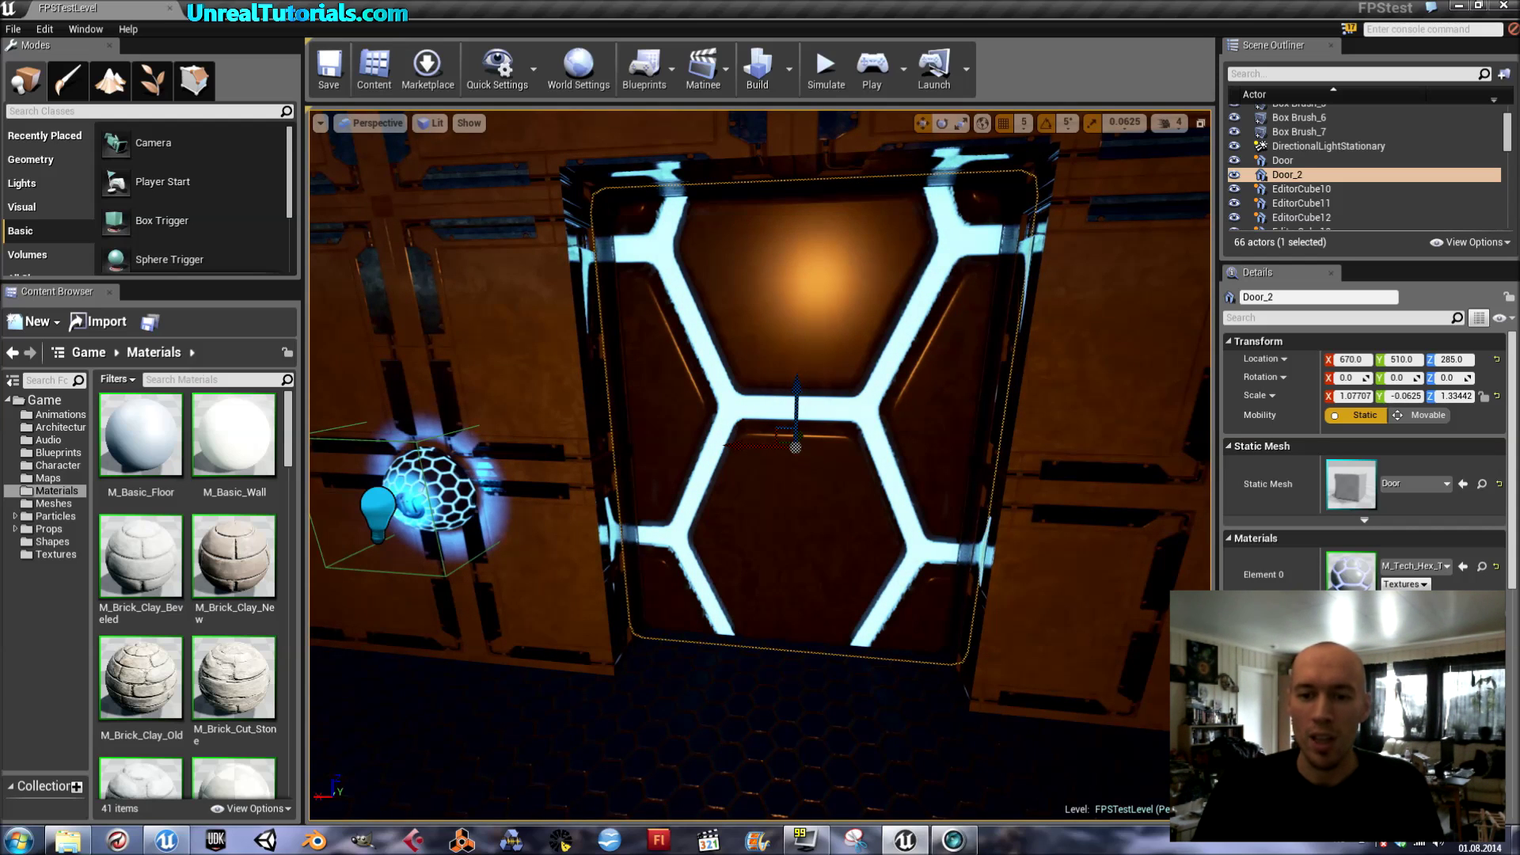
pyautogui.rightClick(803, 317)
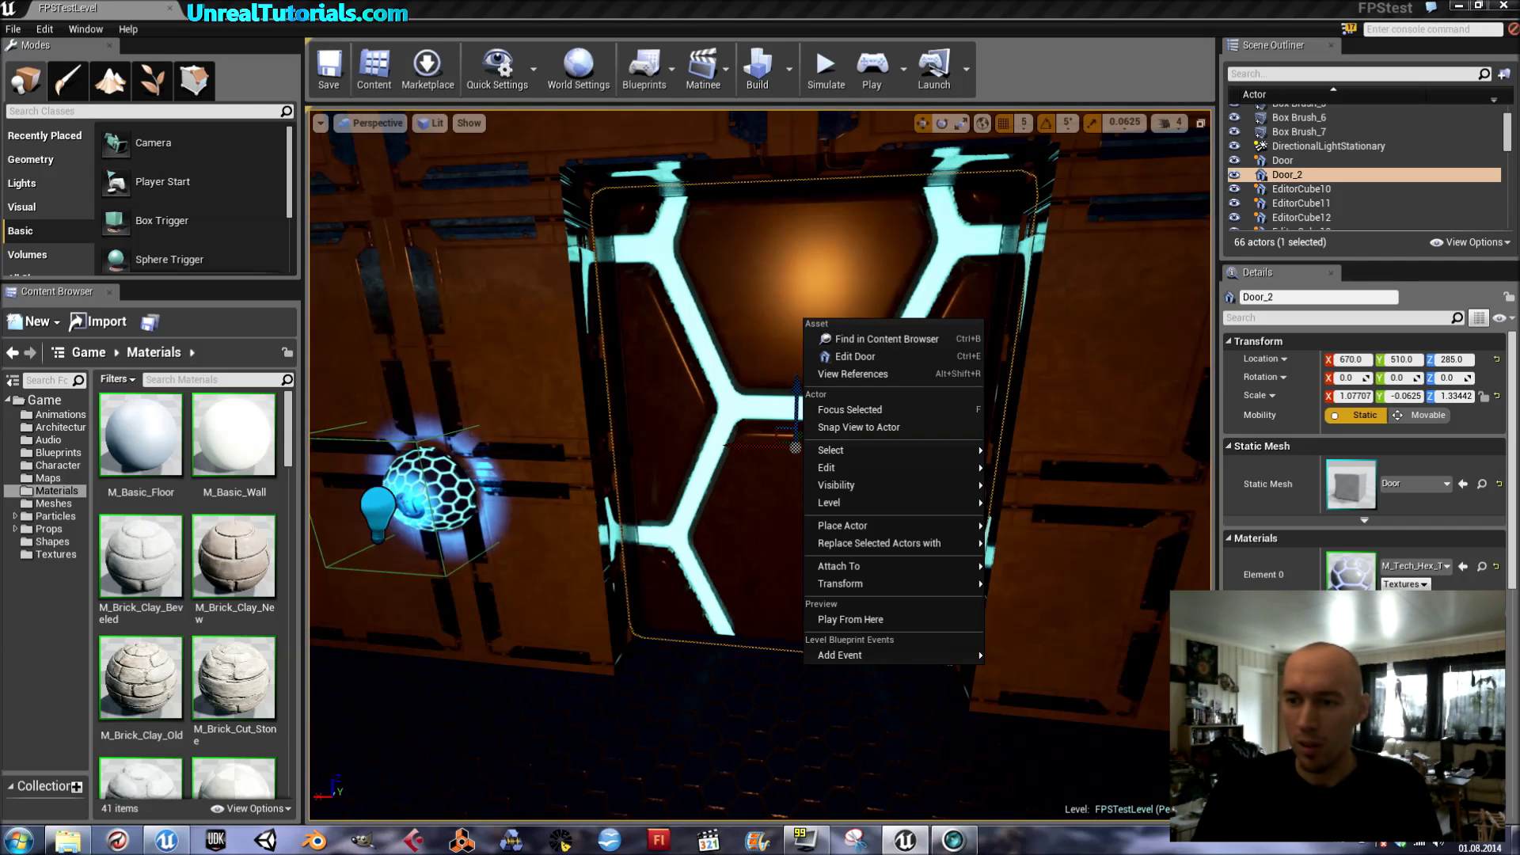
pyautogui.click(1262, 278)
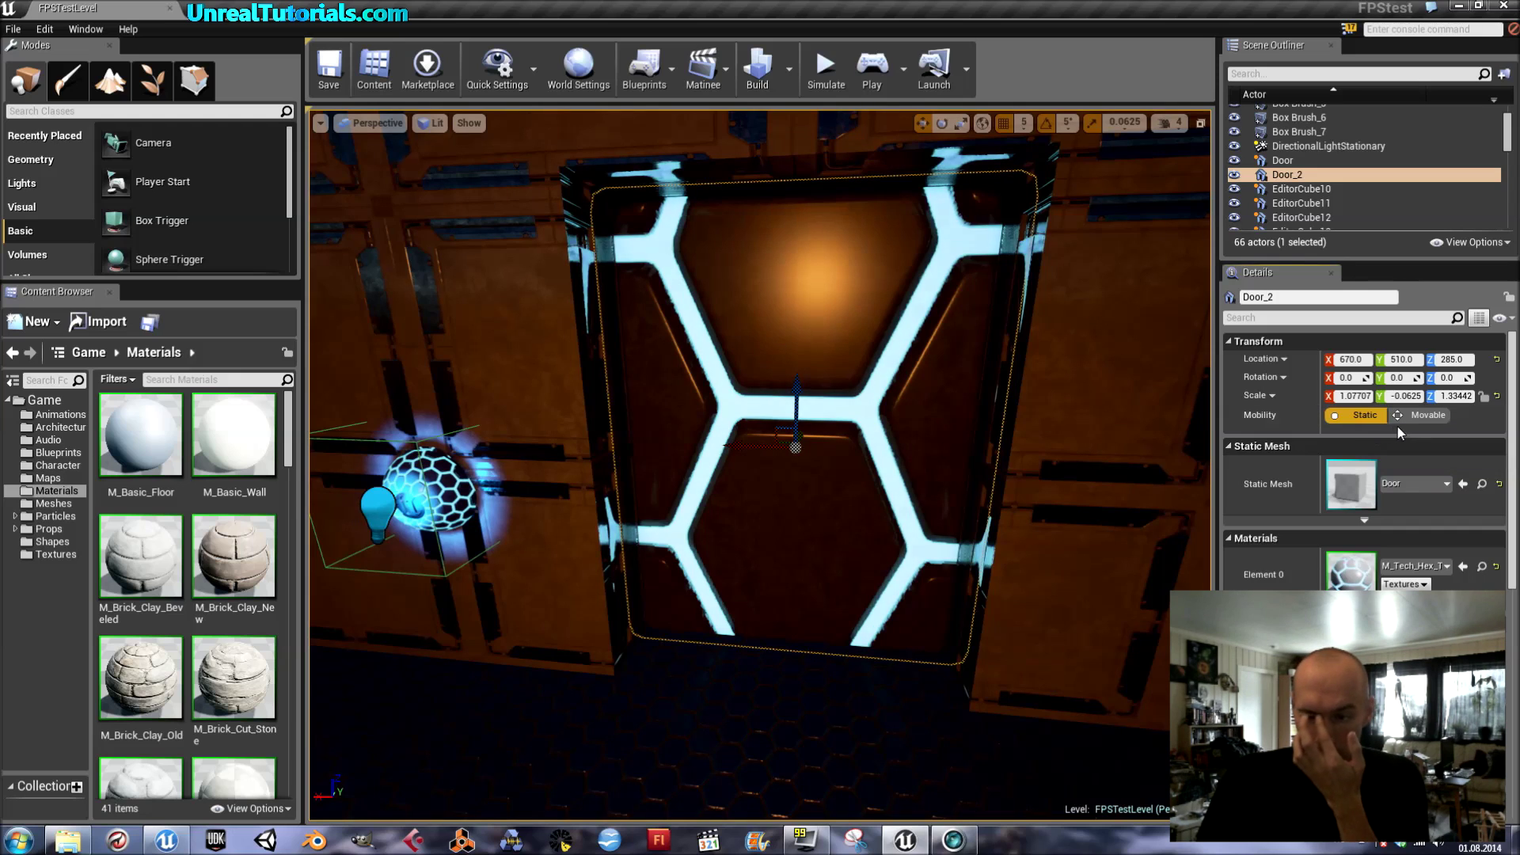
pyautogui.click(1419, 418)
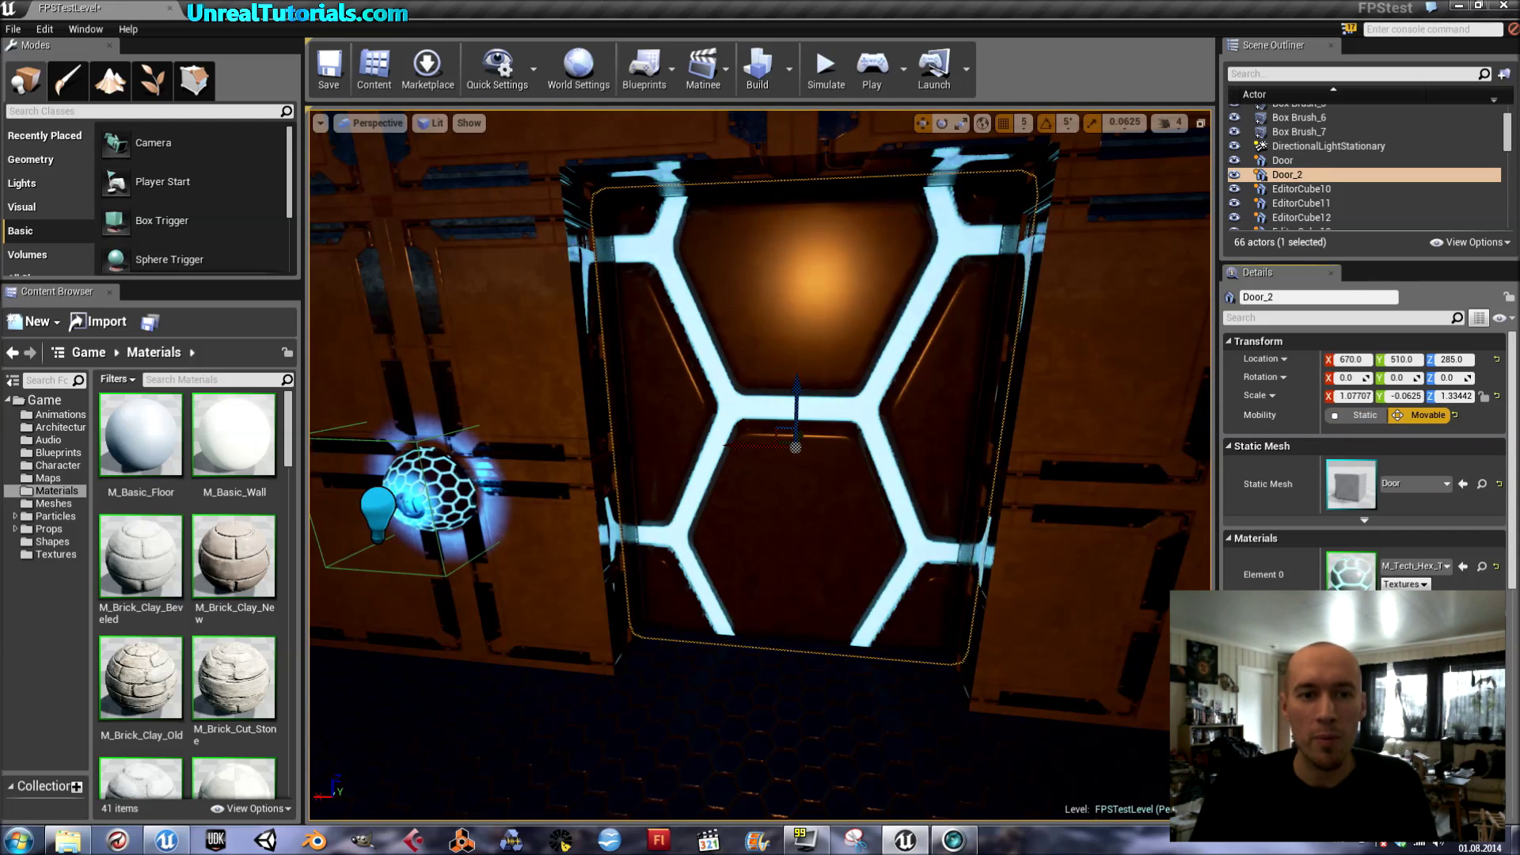
pyautogui.hotkey('ctrl', 's')
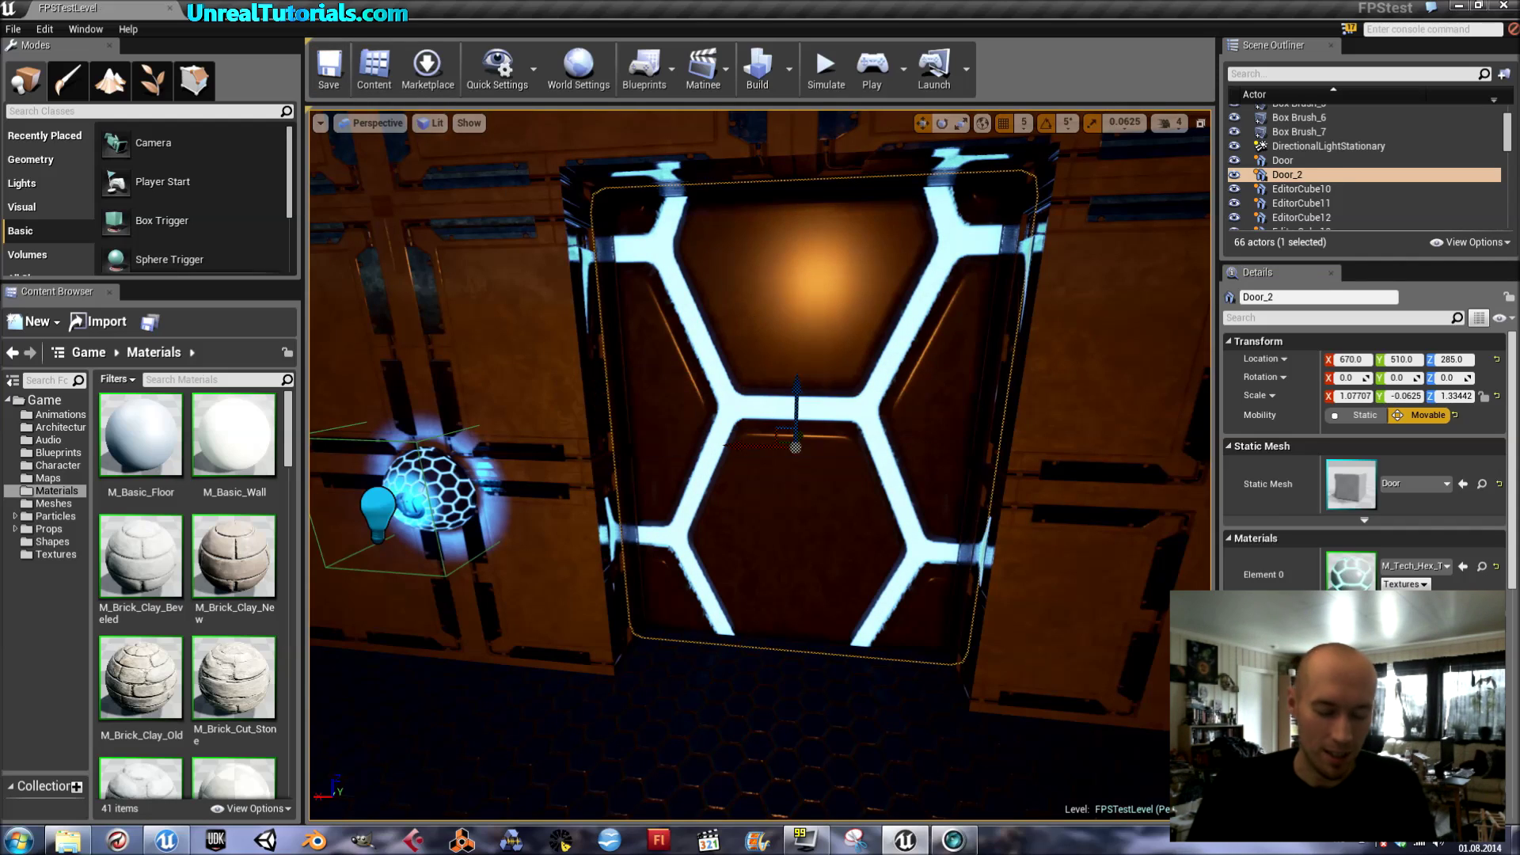
# Step: Add a new Matinee to the level and reposition its editor window
pyautogui.moveTo(761, 466)
pyautogui.mouseDown(button='right')
pyautogui.moveTo(839, 465)
pyautogui.moveTo(779, 430)
pyautogui.moveTo(760, 475)
pyautogui.moveTo(745, 472)
pyautogui.mouseUp(button='right')
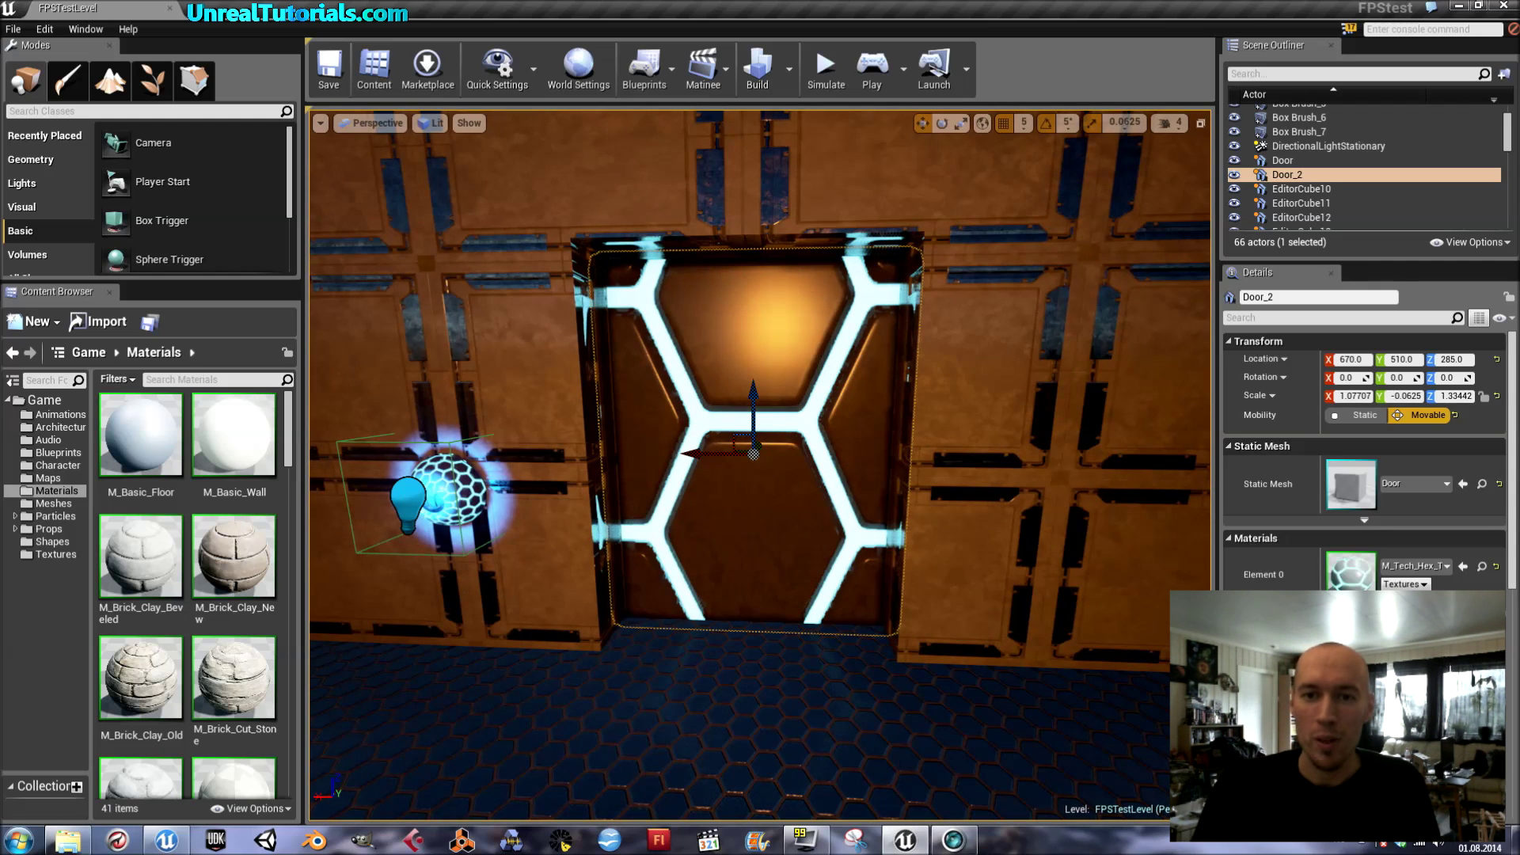
pyautogui.click(702, 76)
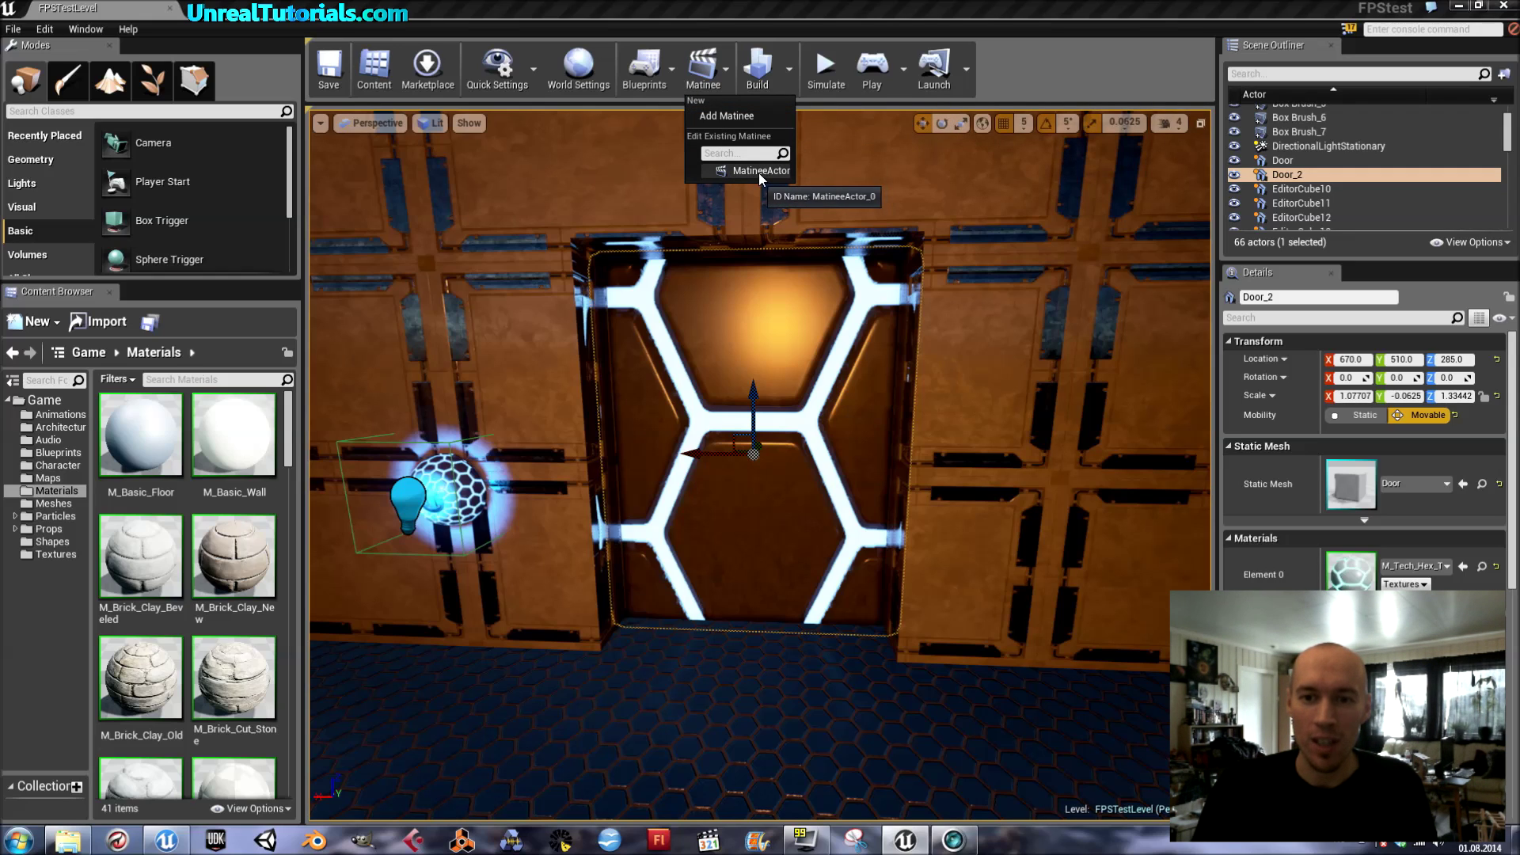
pyautogui.click(725, 116)
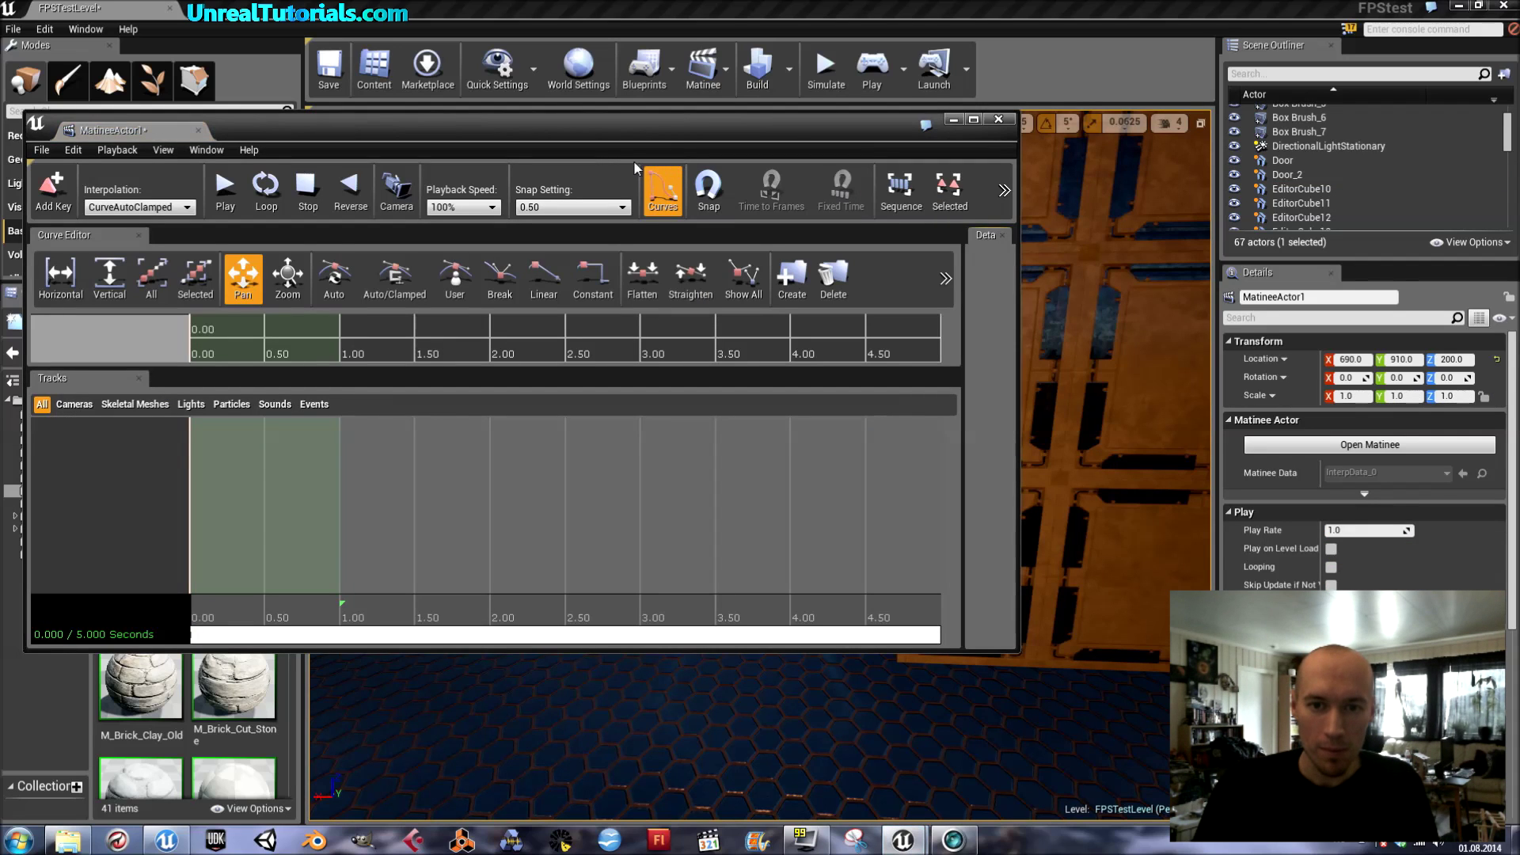
pyautogui.moveTo(629, 131); pyautogui.dragTo(644, 95)
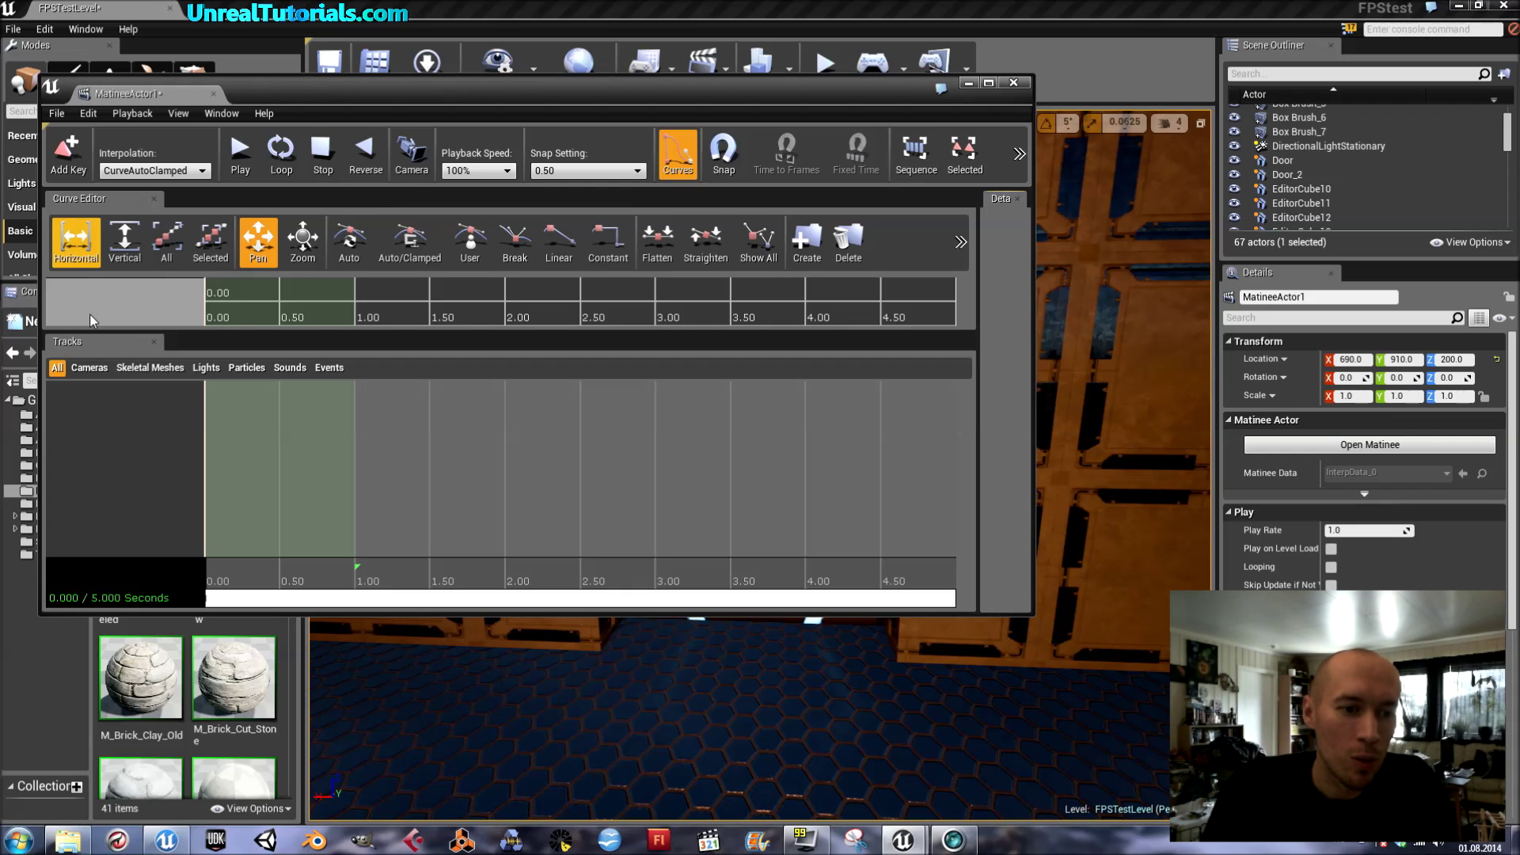
# Step: Add a new empty group named Door2 to the Matinee's tracks
pyautogui.rightClick(98, 422)
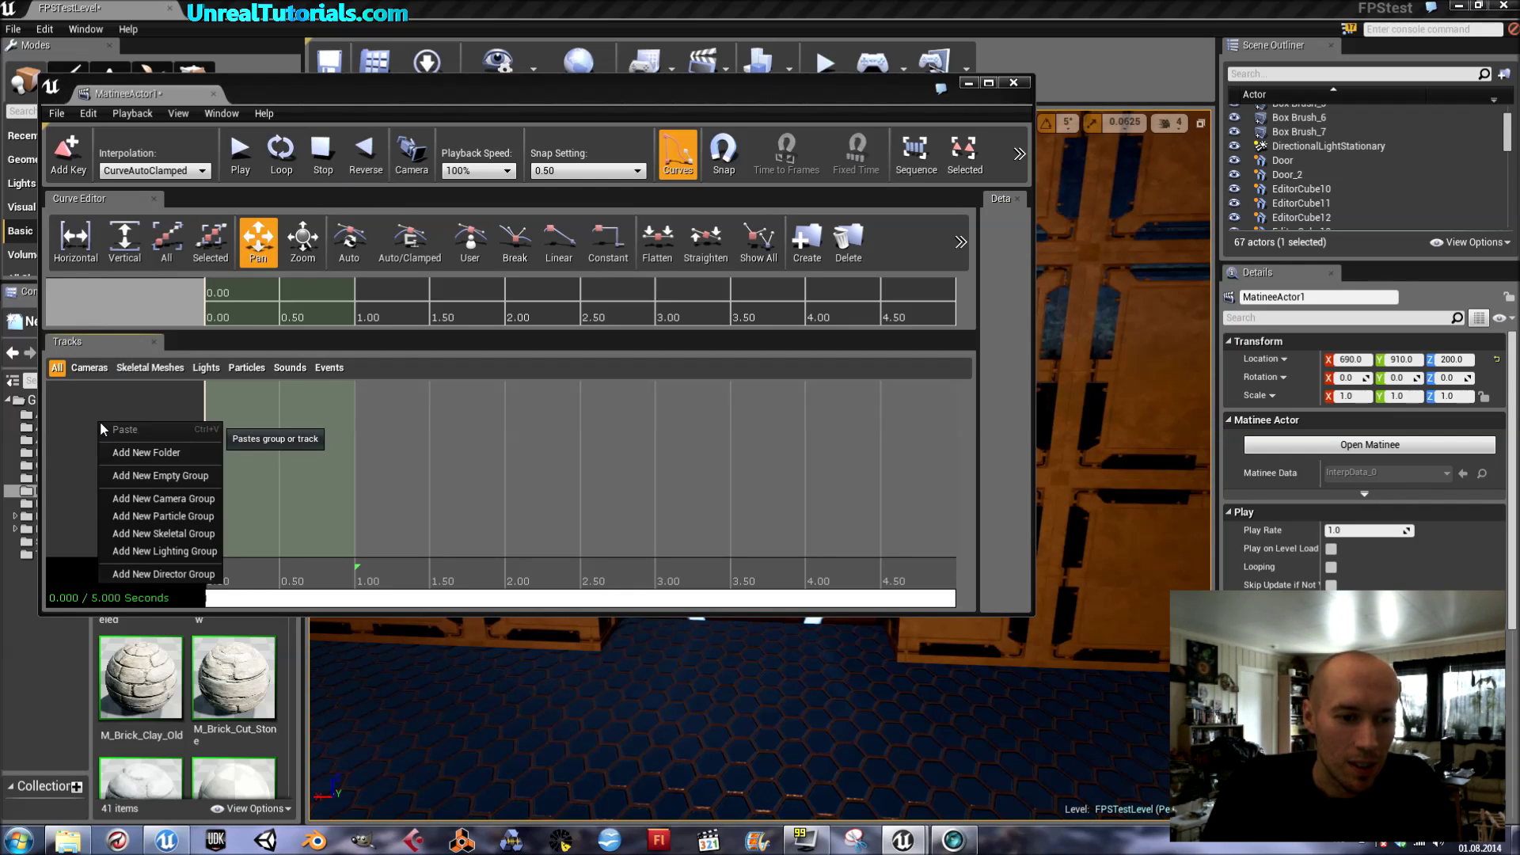
pyautogui.click(125, 479)
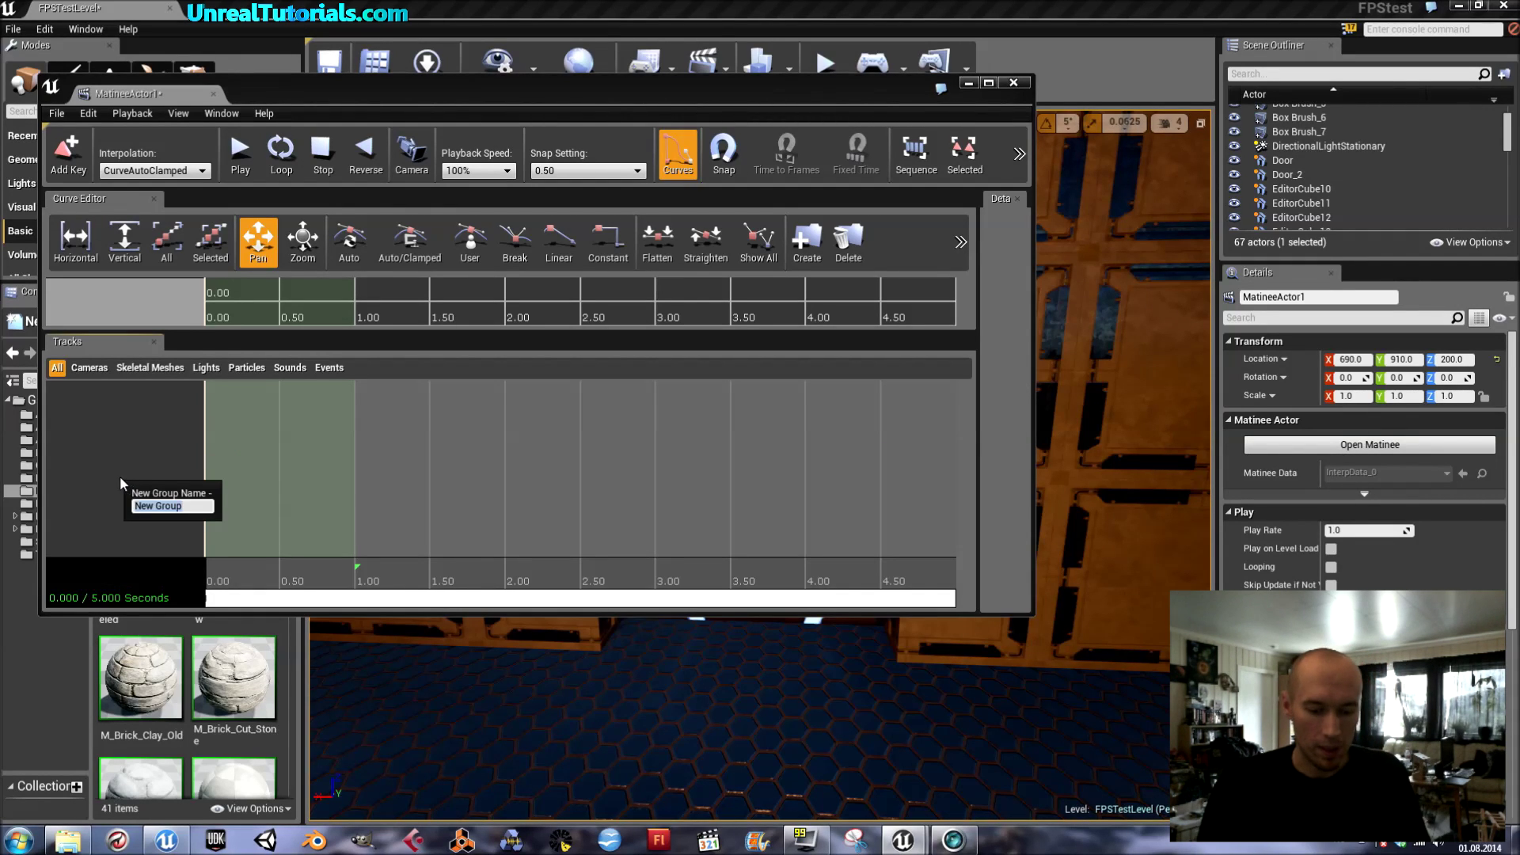
pyautogui.press('BackSpace')
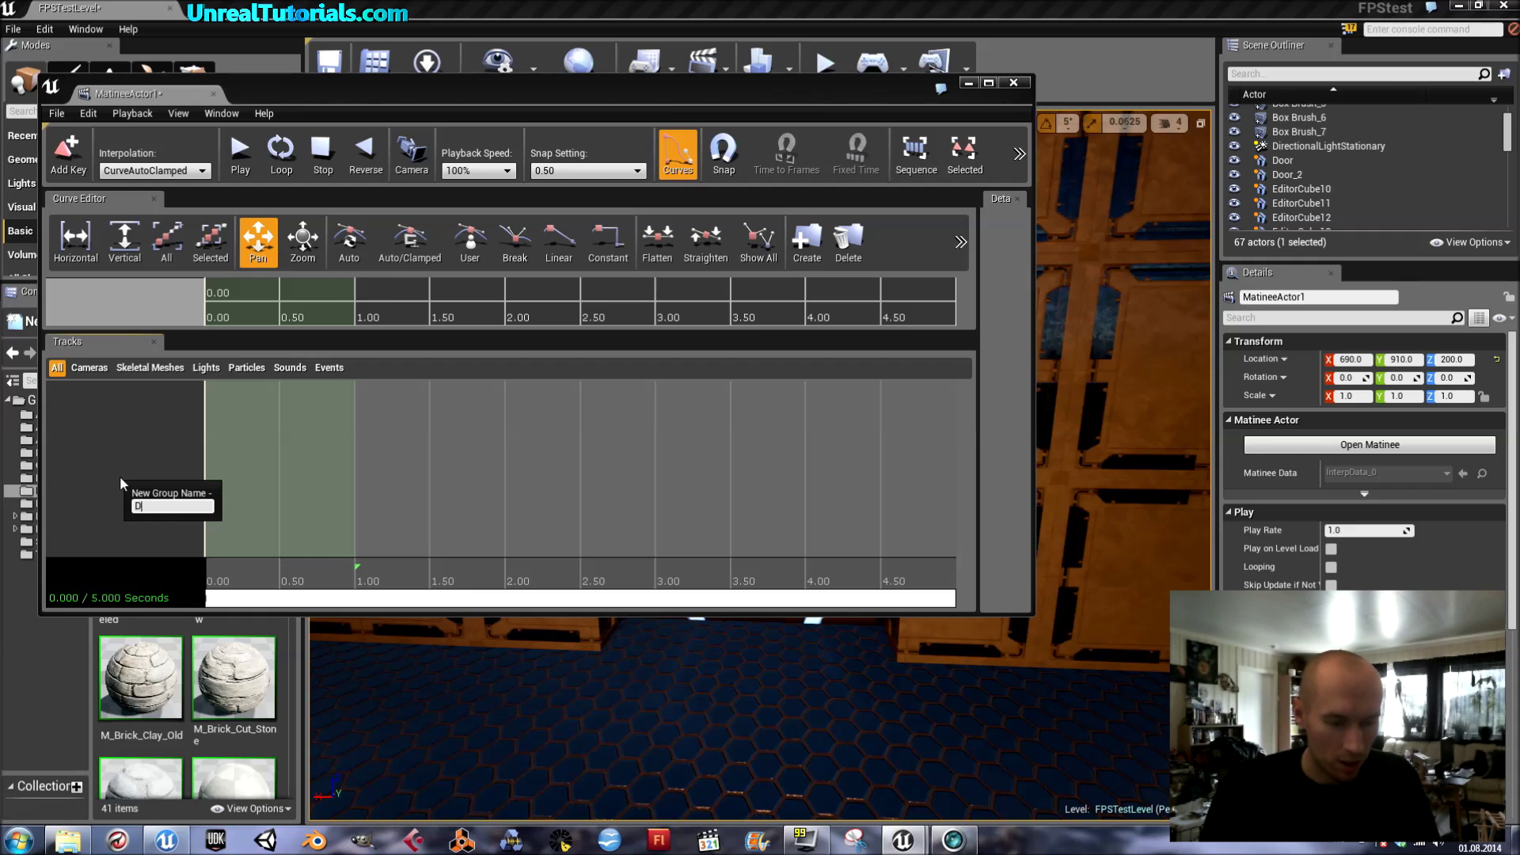
pyautogui.press('Return')
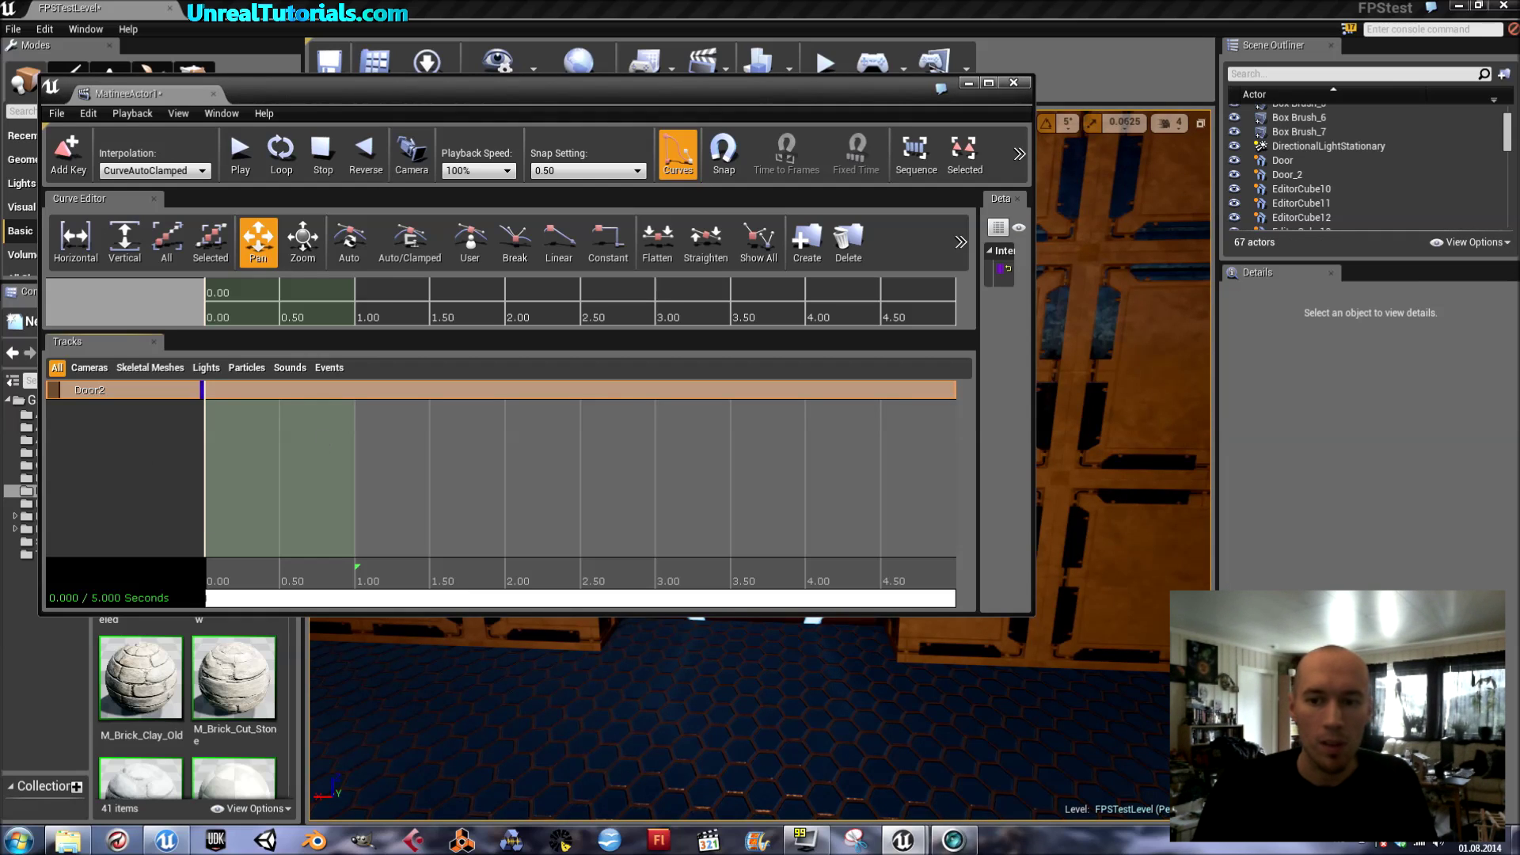
# Step: Add the hexagon door as an actor to the Door2 group and give the group a movement track
pyautogui.moveTo(1034, 317); pyautogui.dragTo(822, 317)
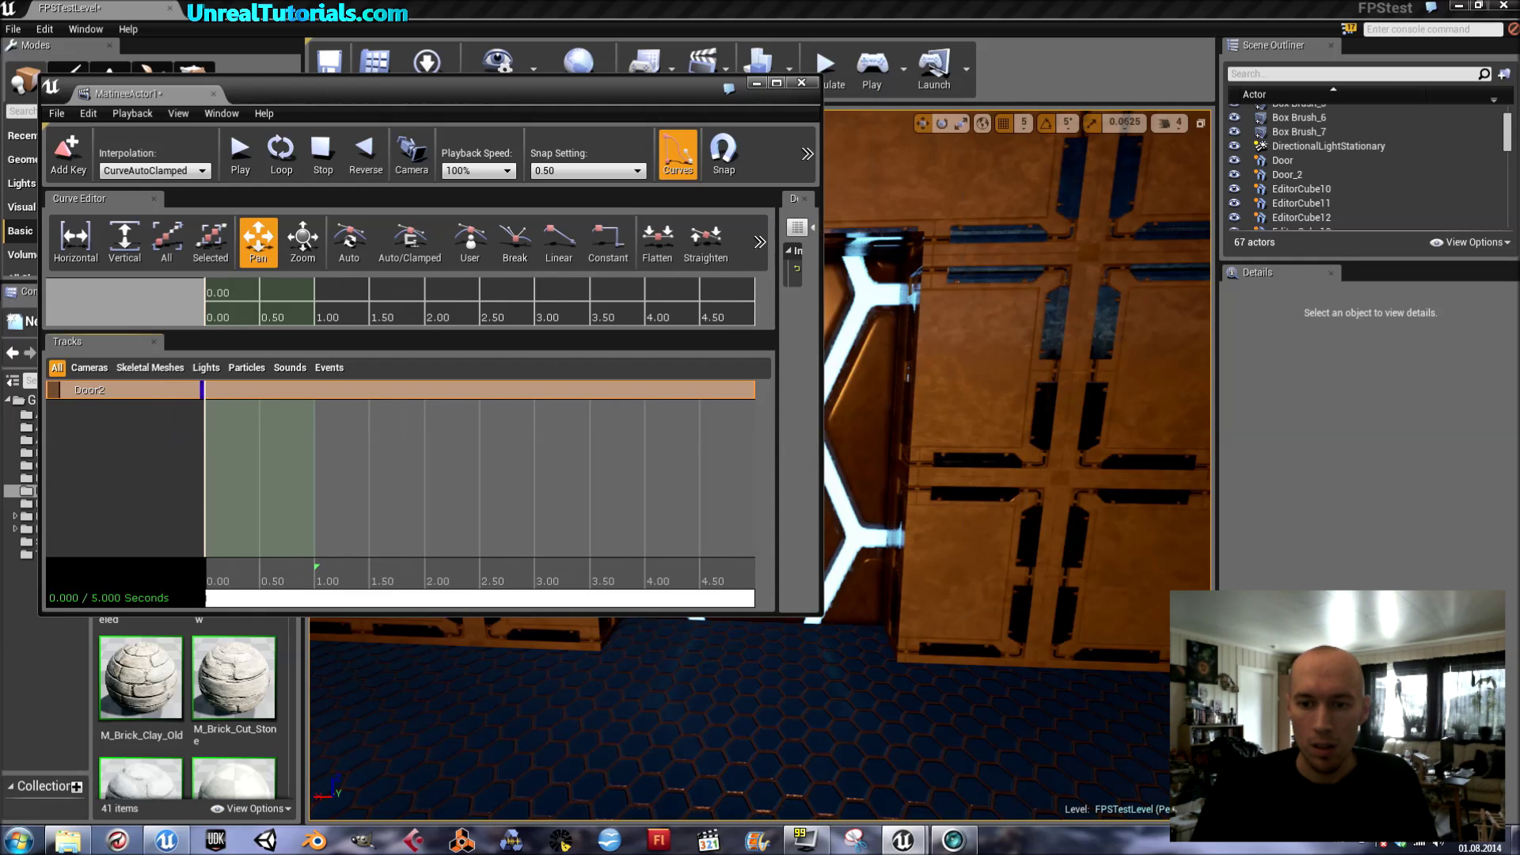
pyautogui.click(887, 396)
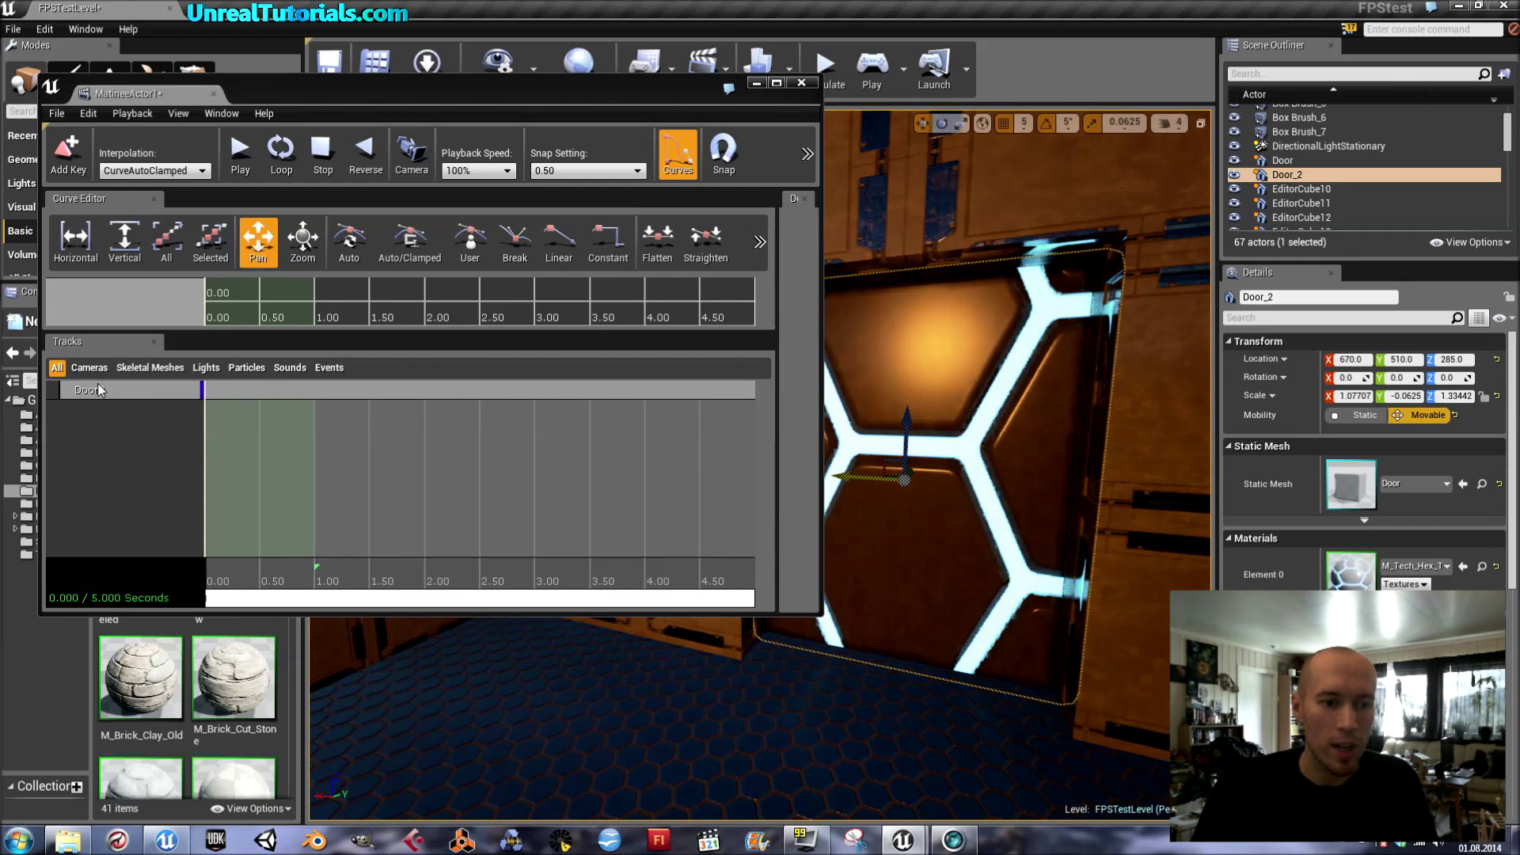
pyautogui.rightClick(158, 399)
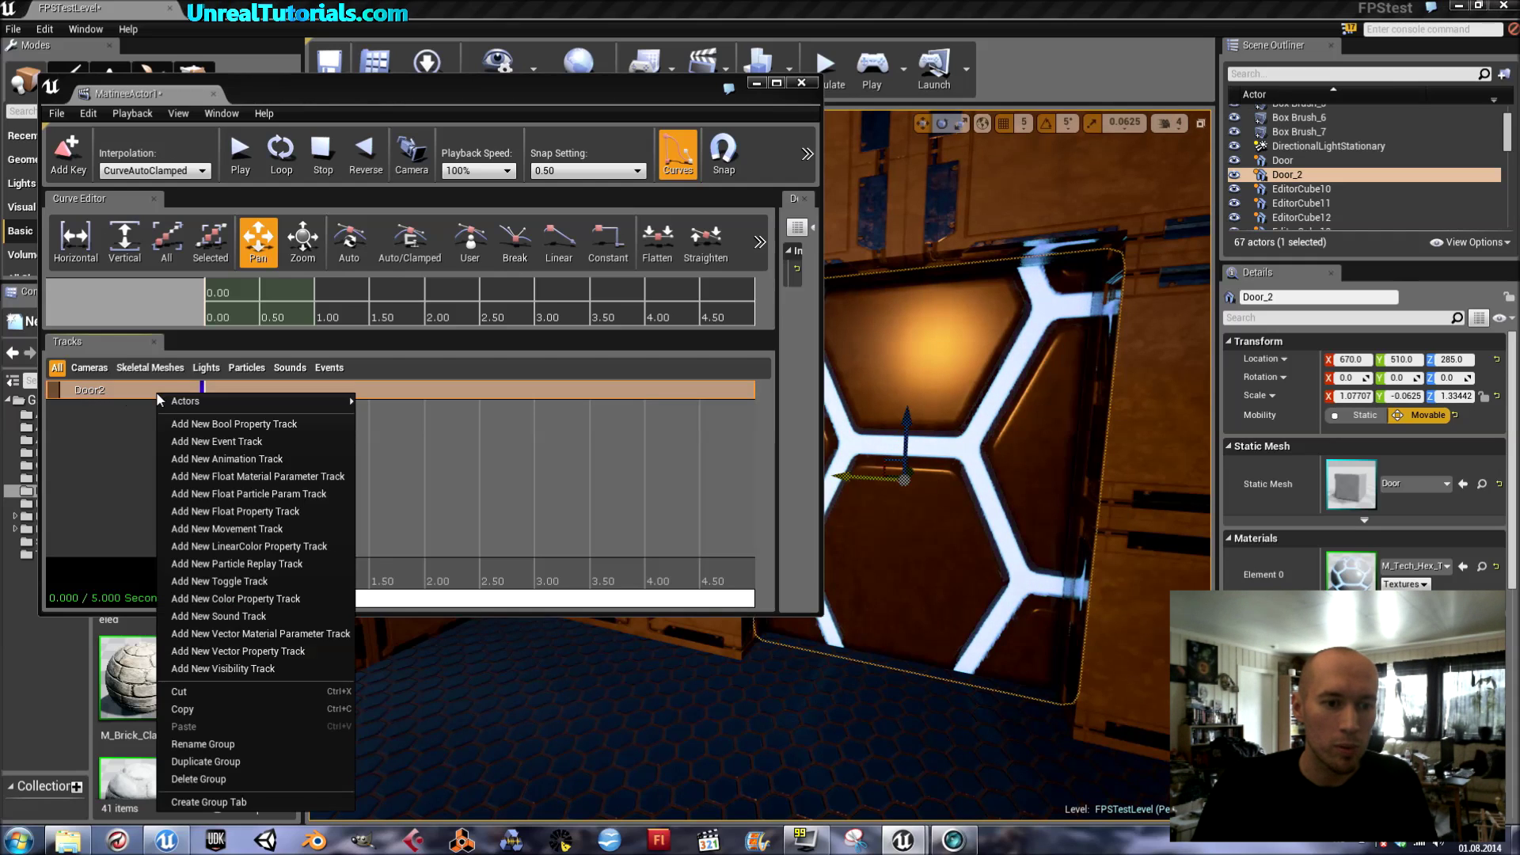
pyautogui.moveTo(183, 407)
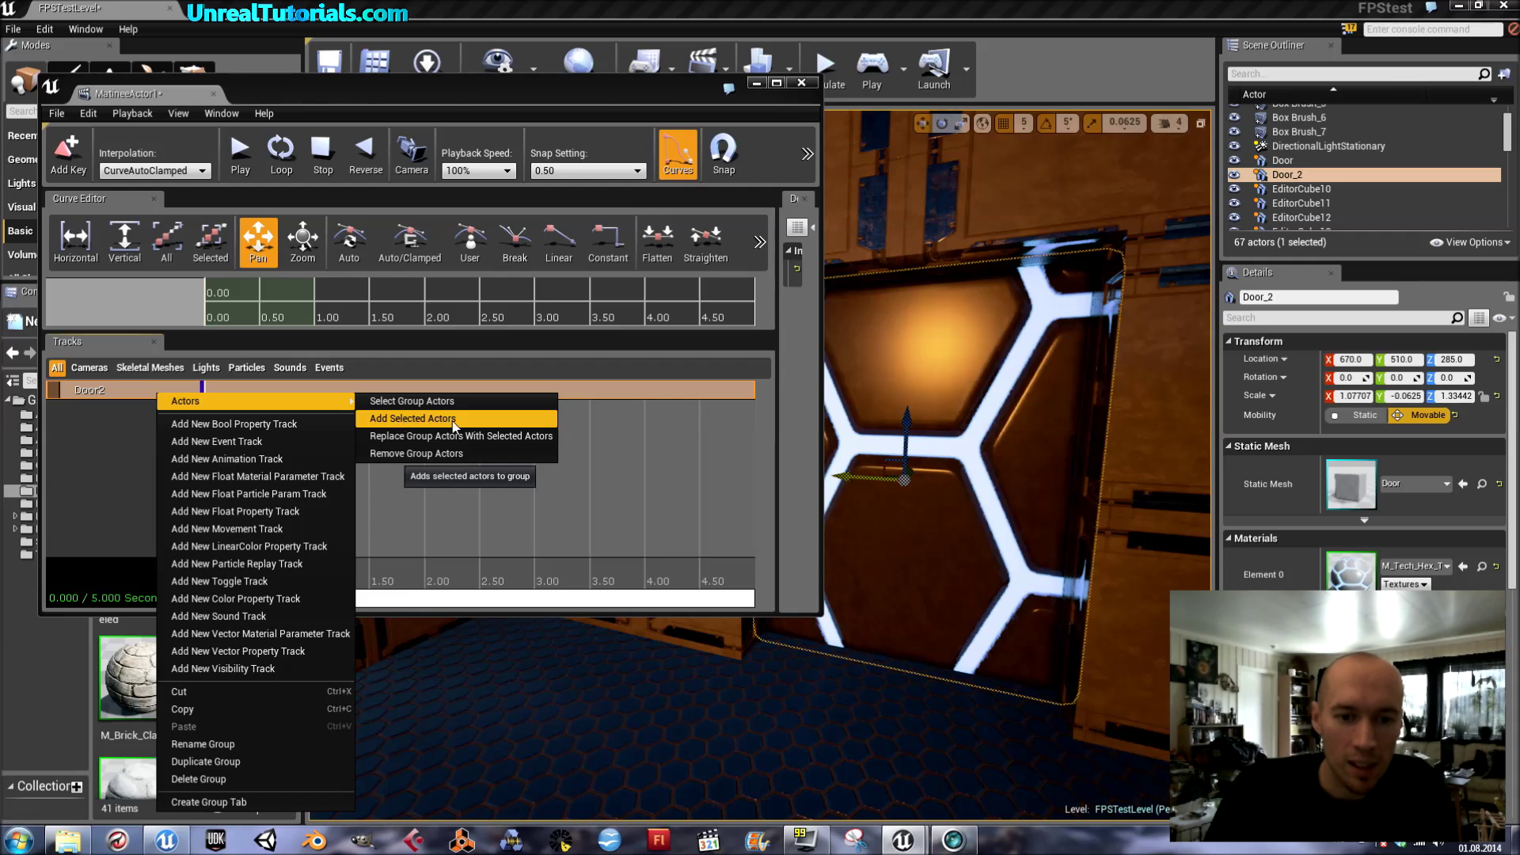
pyautogui.click(427, 419)
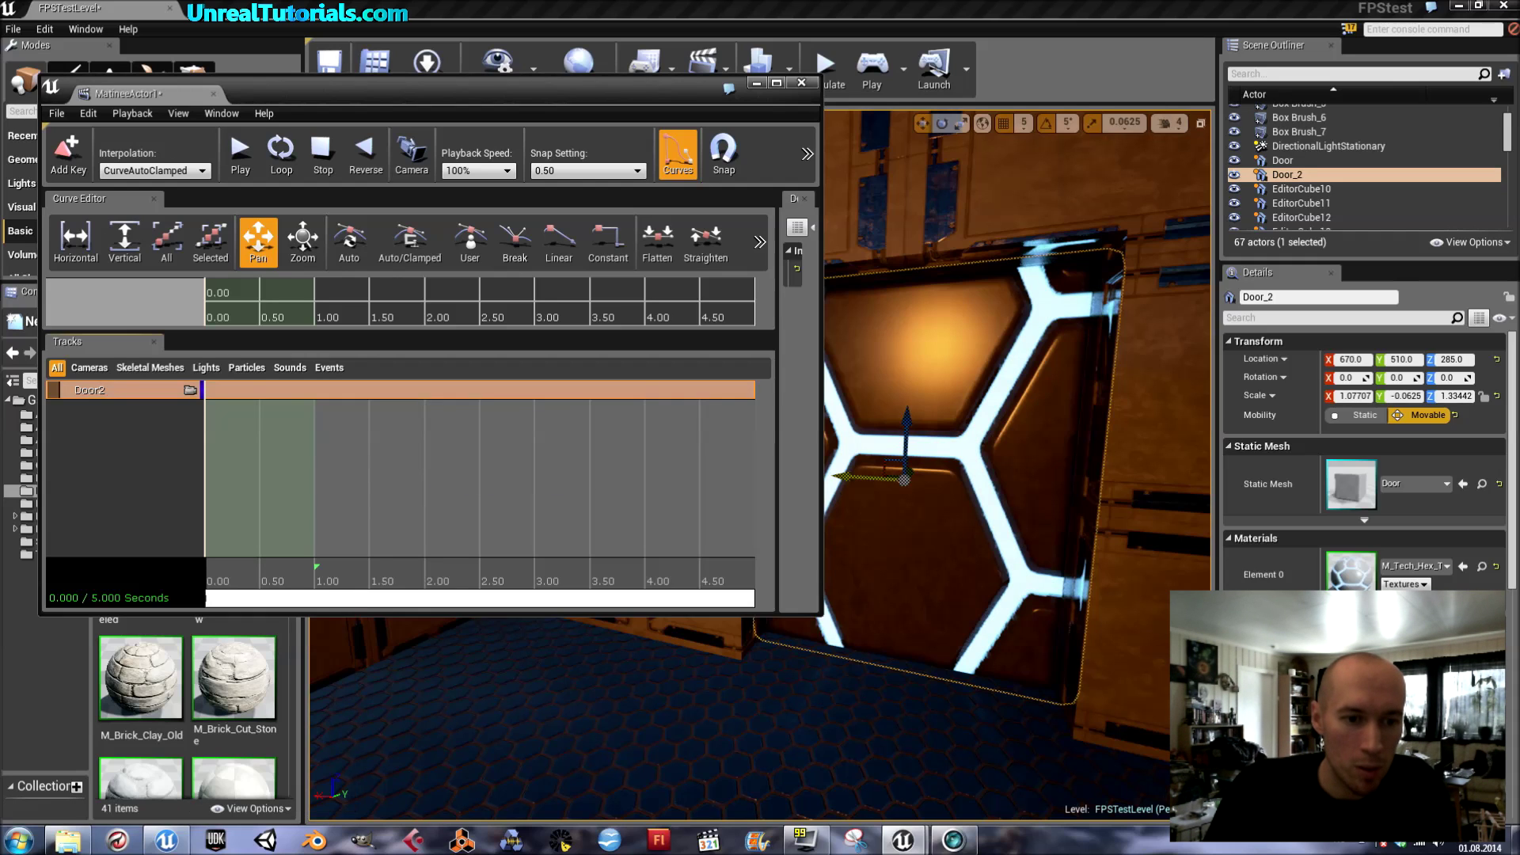
pyautogui.rightClick(162, 397)
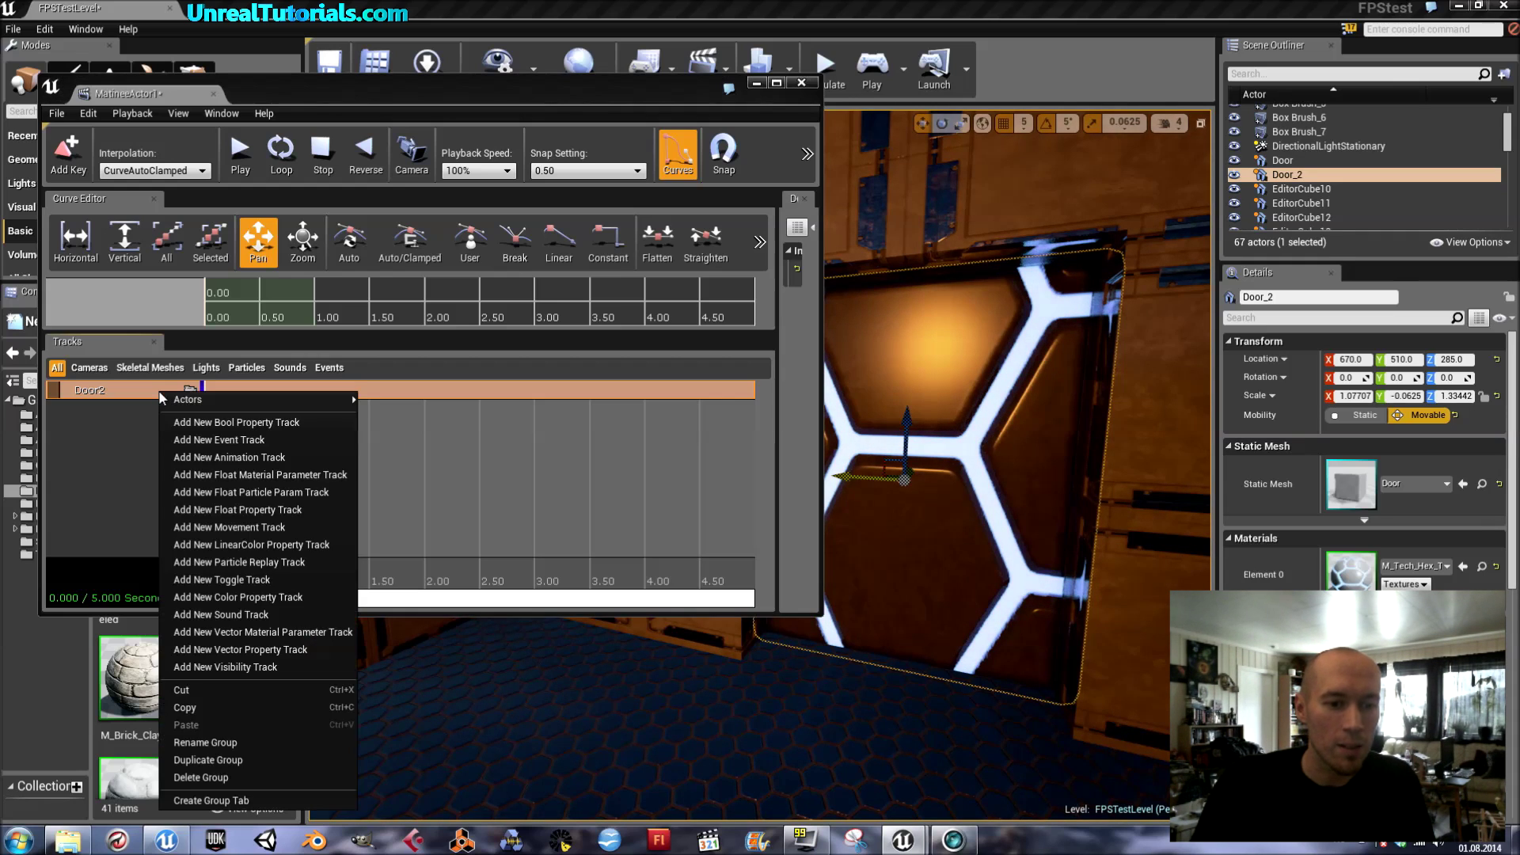
pyautogui.click(253, 528)
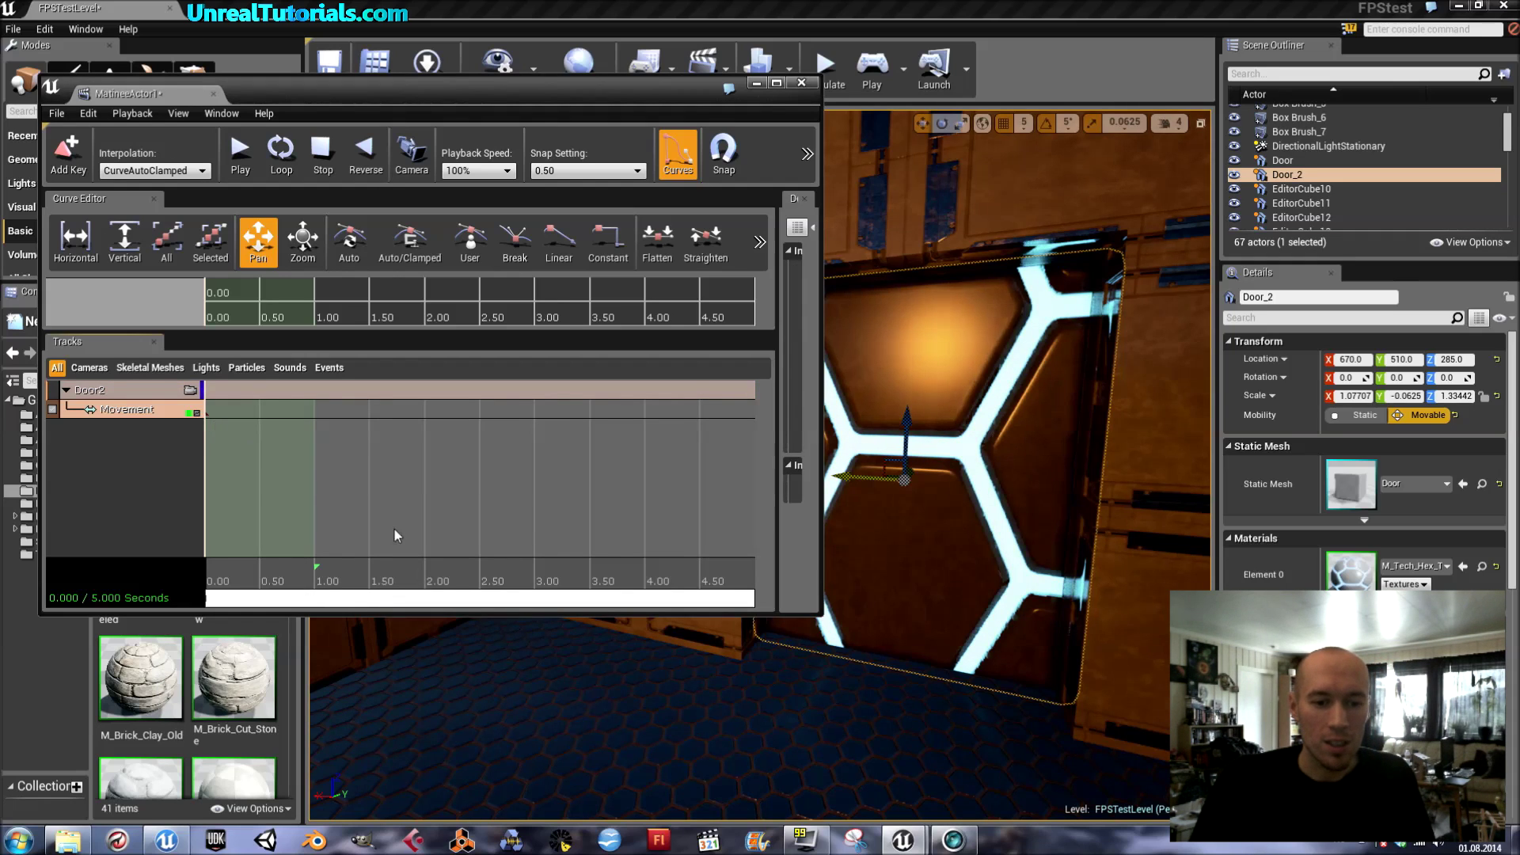
# Step: Set the Matinee's loop section end and sequence end to about 3 seconds, and return the time position to 0
pyautogui.scroll(-2, 396, 536)
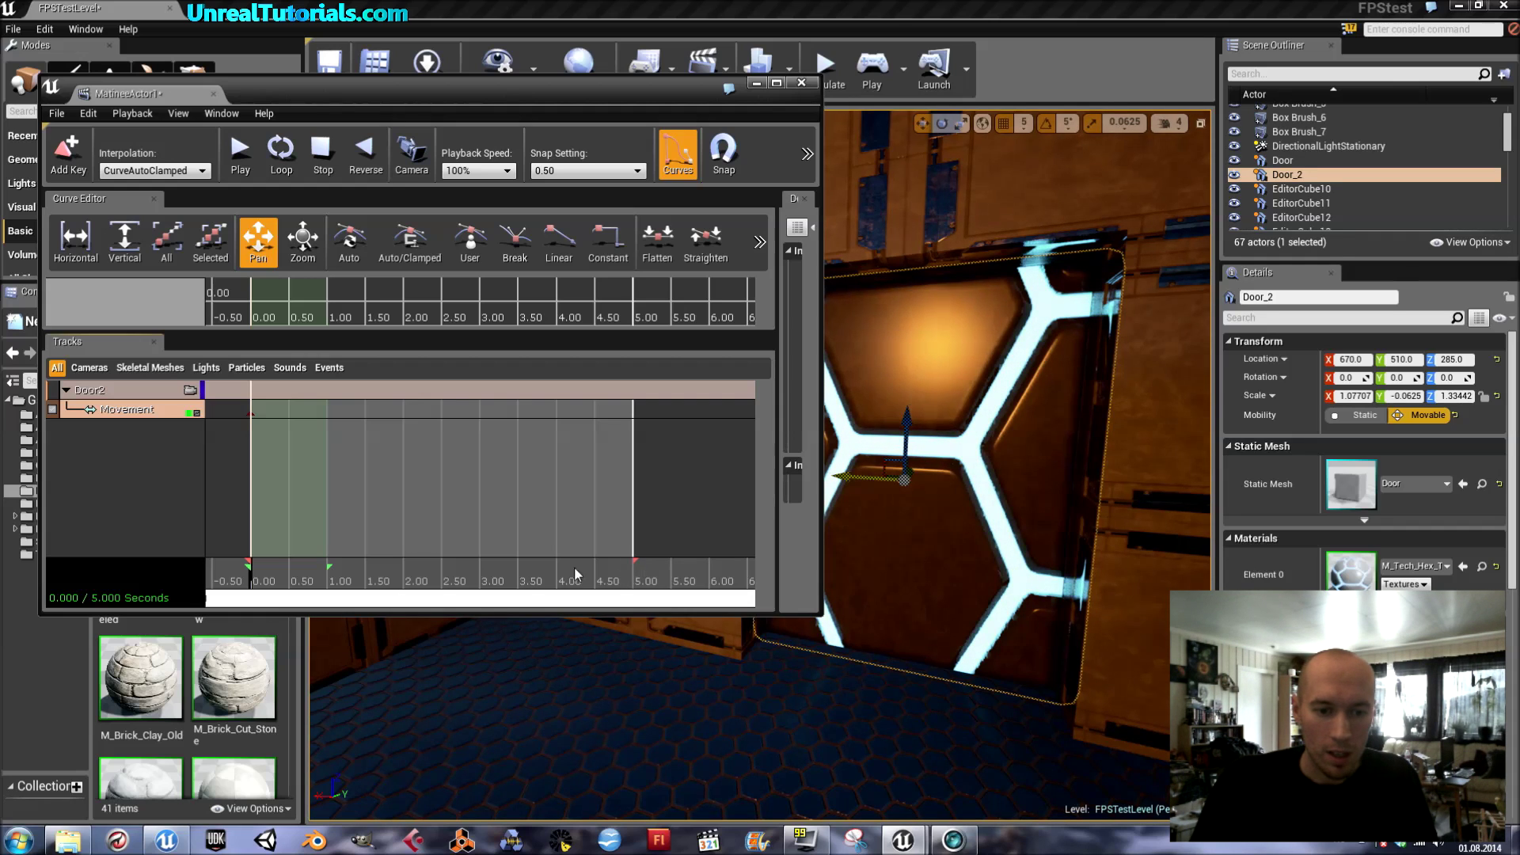
pyautogui.moveTo(331, 574); pyautogui.dragTo(485, 578)
pyautogui.click(353, 580)
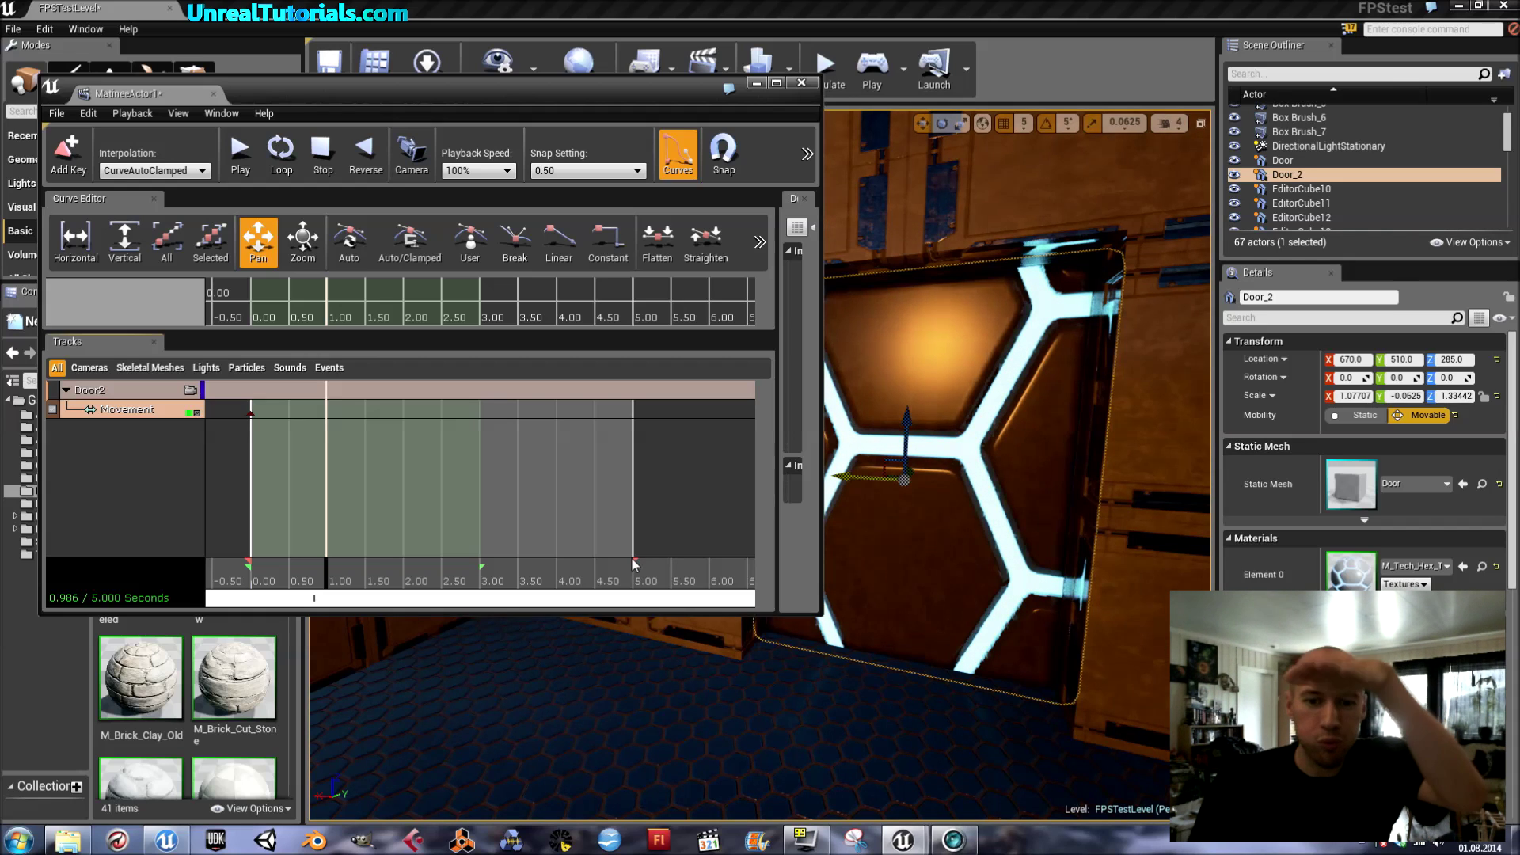
pyautogui.moveTo(634, 565); pyautogui.dragTo(479, 567)
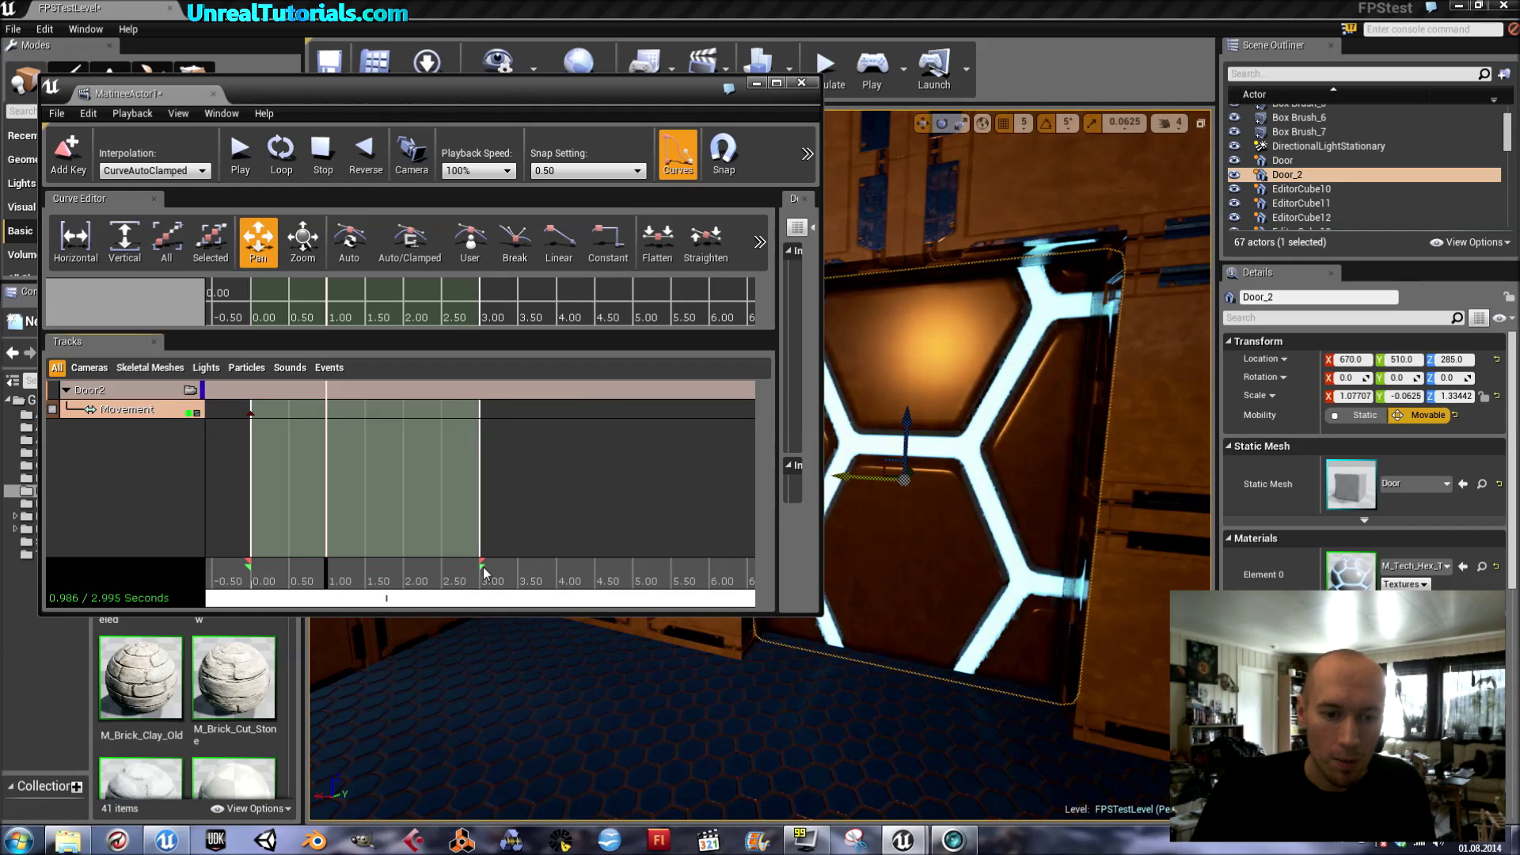
pyautogui.moveTo(325, 570); pyautogui.dragTo(233, 572)
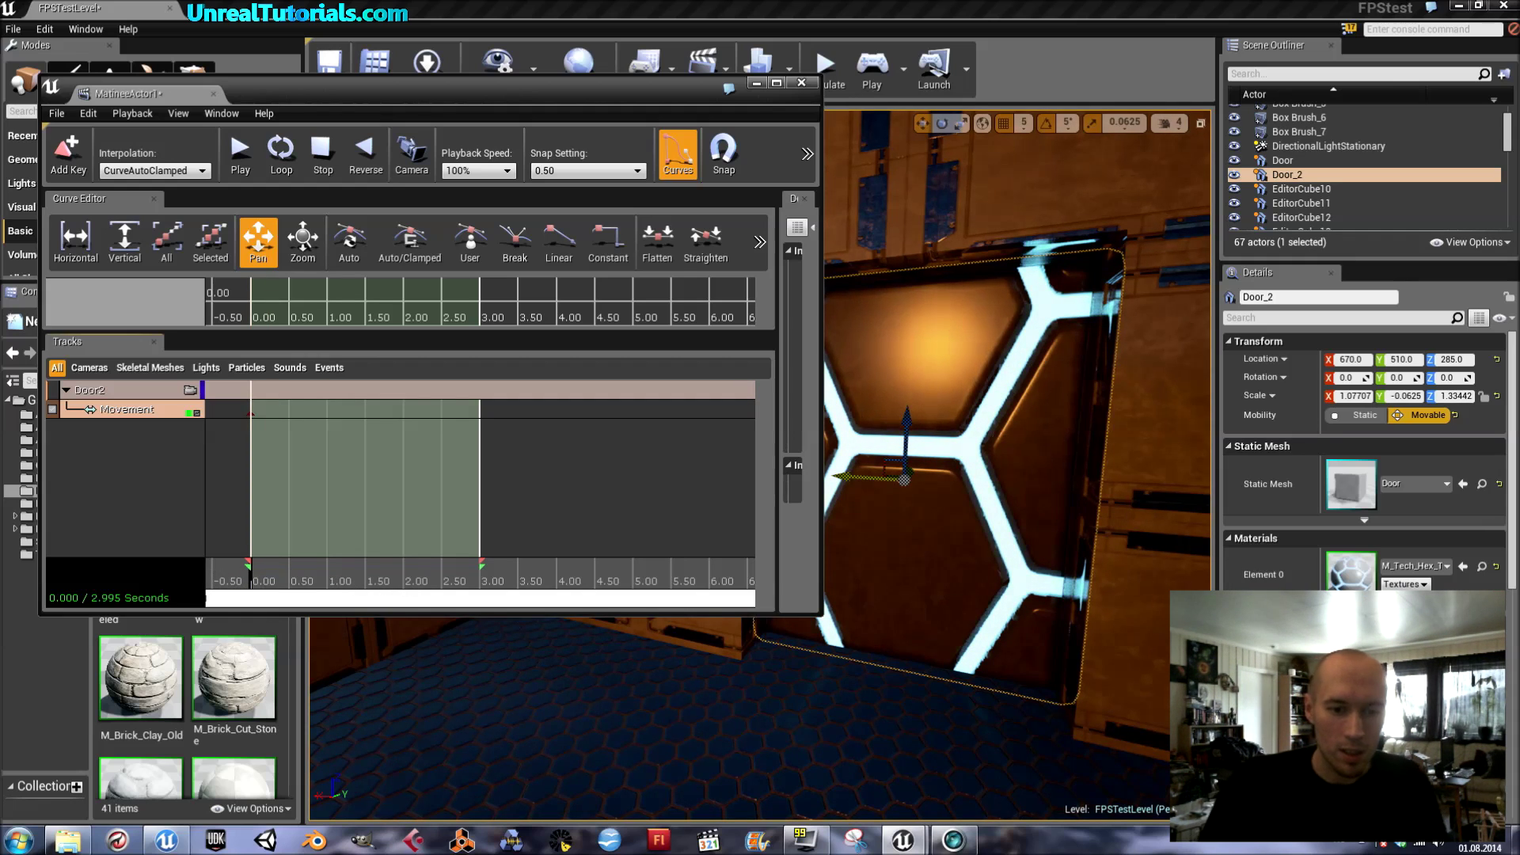
pyautogui.scroll(-4, 328, 487)
pyautogui.scroll(5, 328, 487)
pyautogui.scroll(-4, 329, 487)
pyautogui.scroll(4, 329, 487)
pyautogui.scroll(-2, 479, 483)
pyautogui.scroll(1, 479, 484)
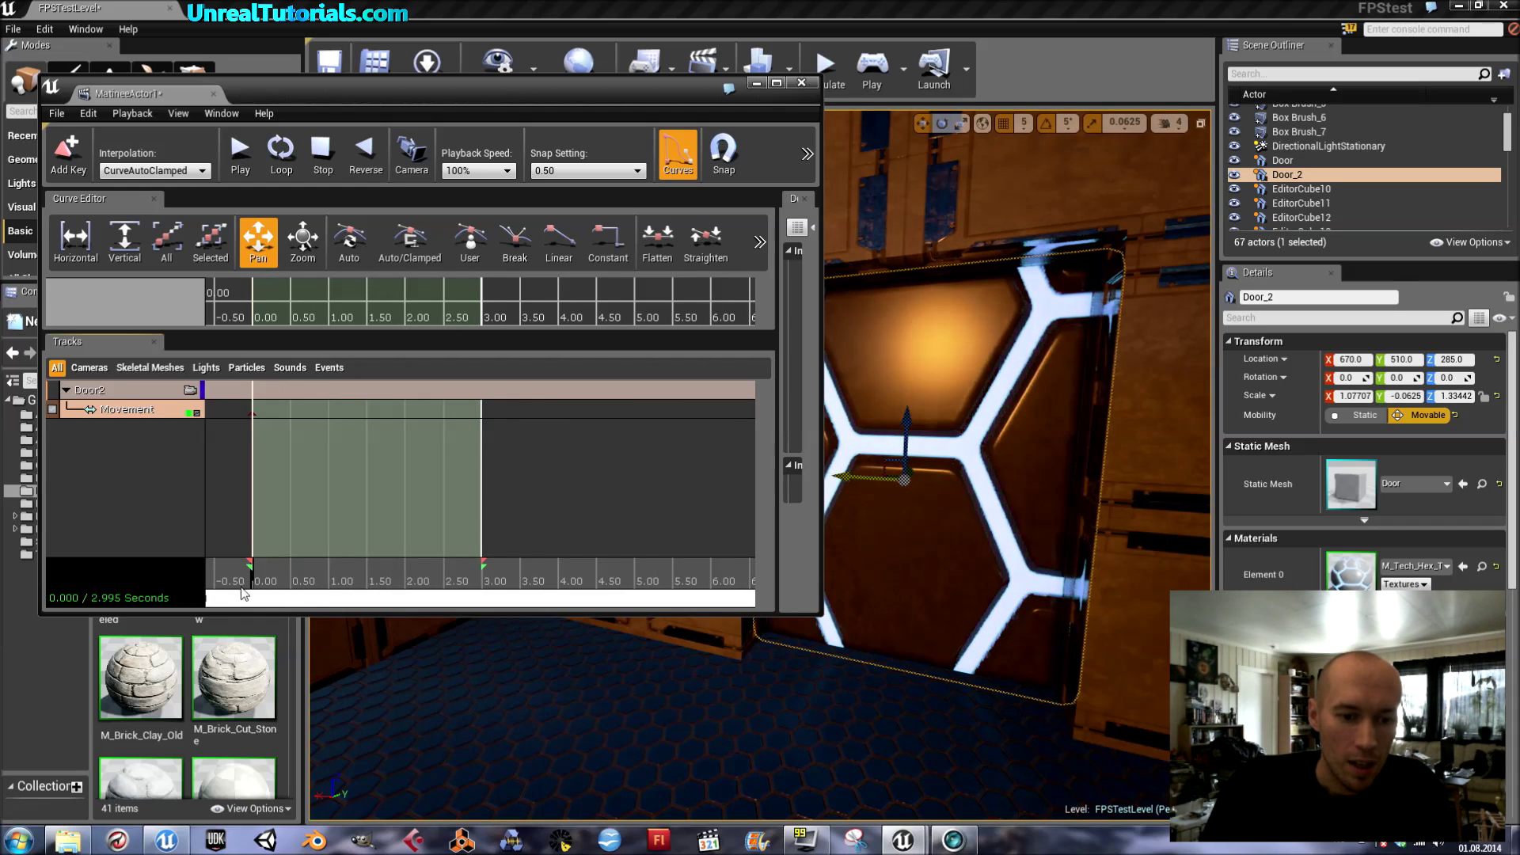
pyautogui.moveTo(252, 582); pyautogui.dragTo(212, 586)
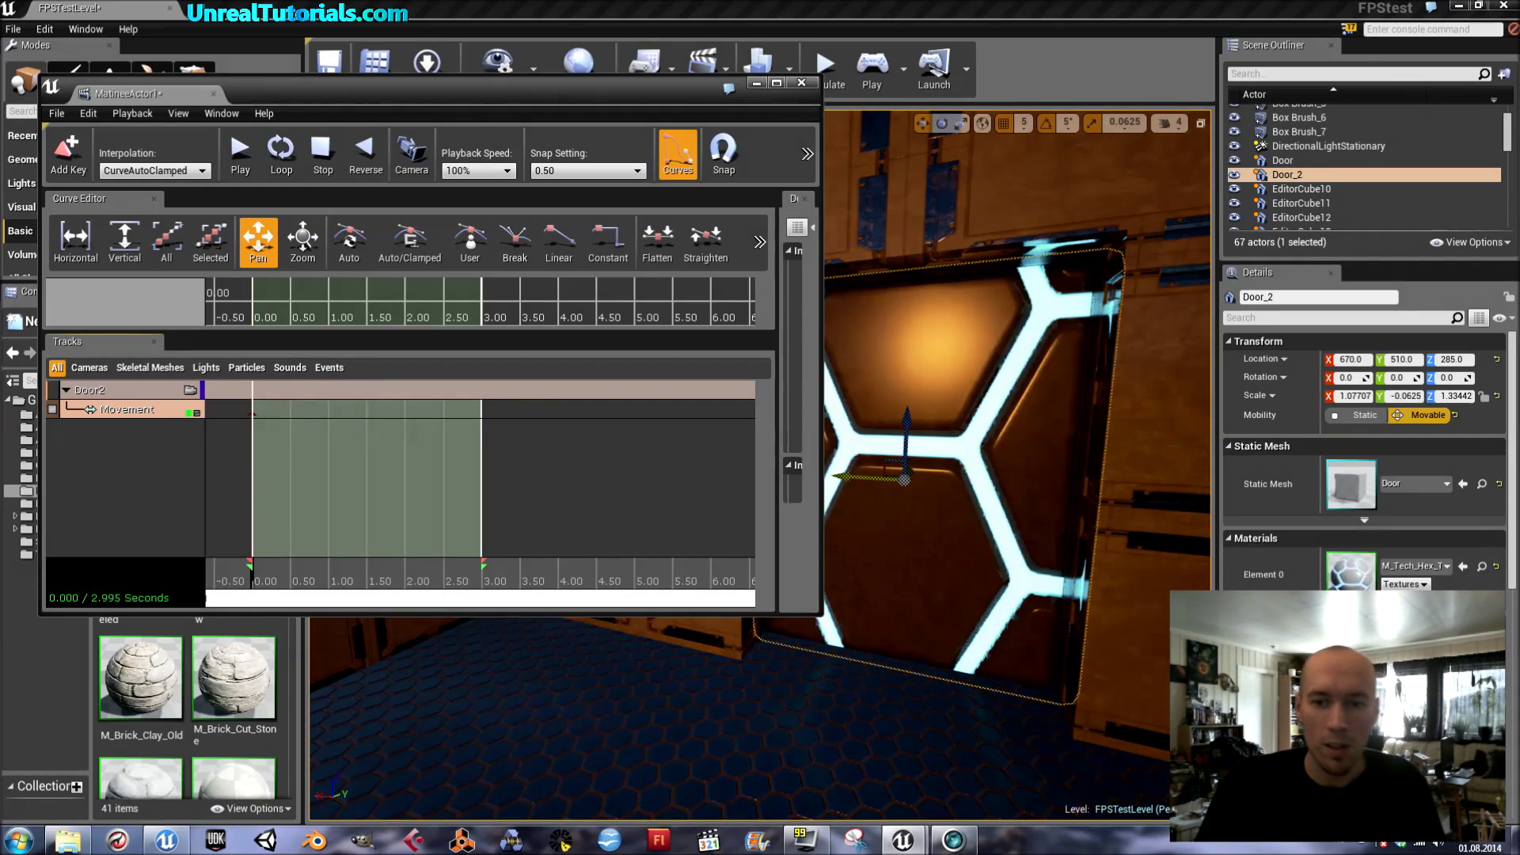
# Step: At the sequence end, 2.995 seconds, raise the hexagon door to Z 580 and add a movement key
pyautogui.moveTo(951, 554)
pyautogui.mouseDown(button='right')
pyautogui.moveTo(895, 542)
pyautogui.moveTo(926, 559)
pyautogui.mouseUp(button='right')
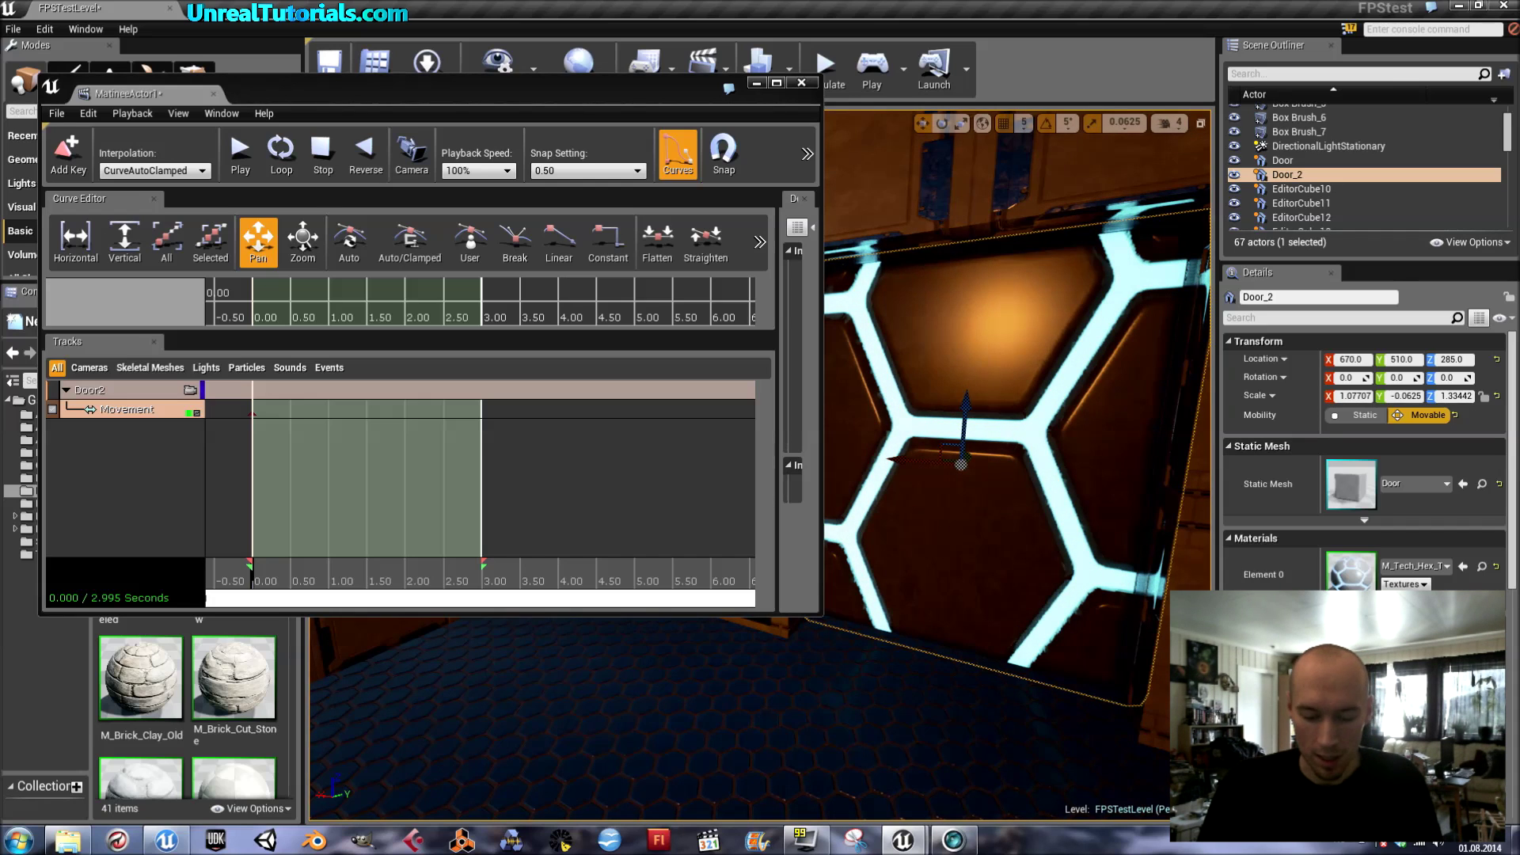
pyautogui.click(253, 414)
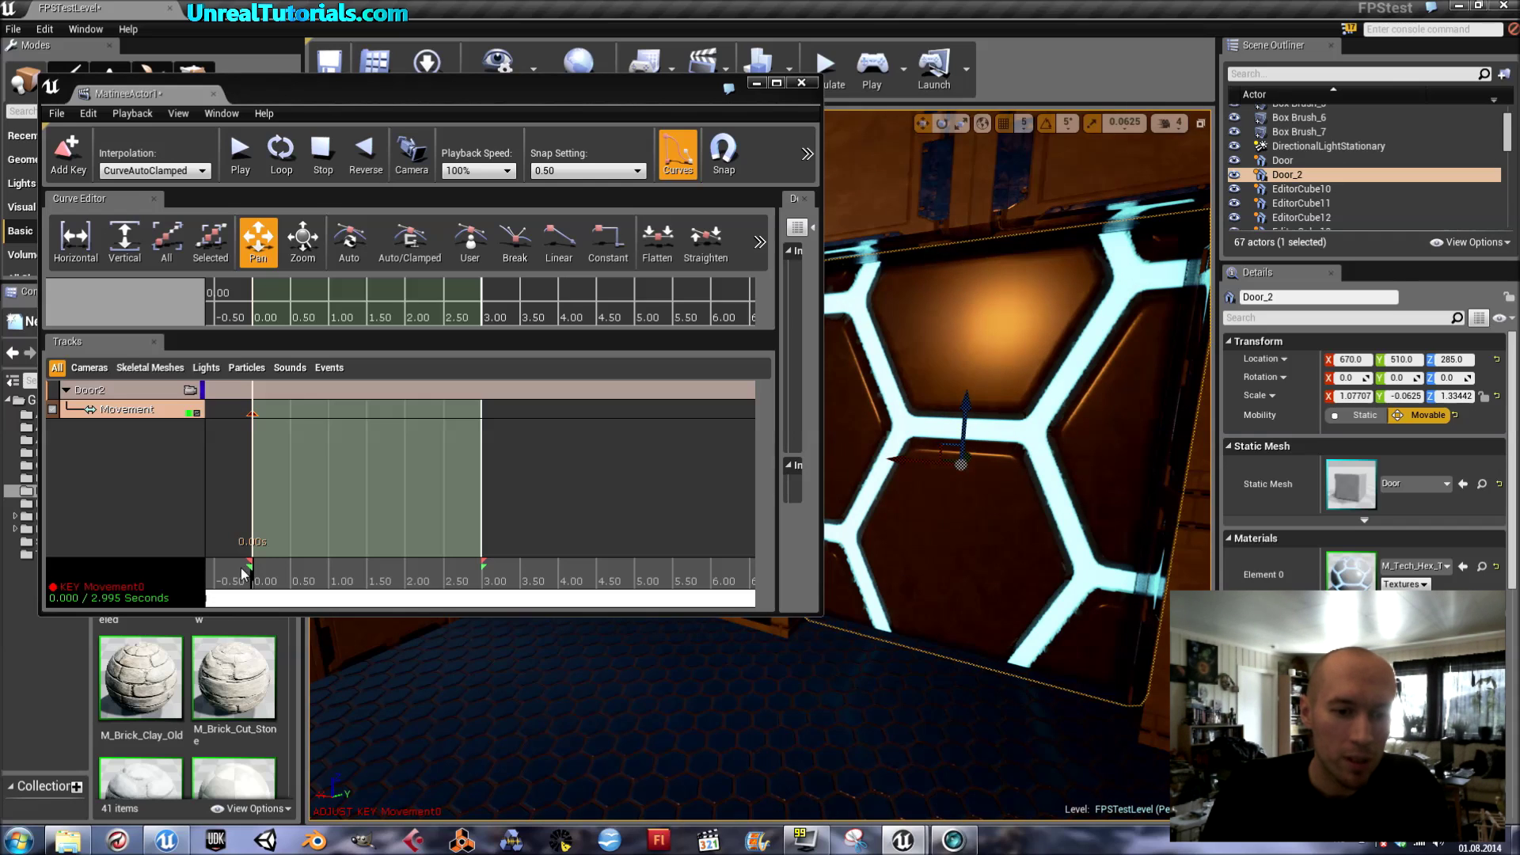
pyautogui.moveTo(255, 588); pyautogui.dragTo(559, 542)
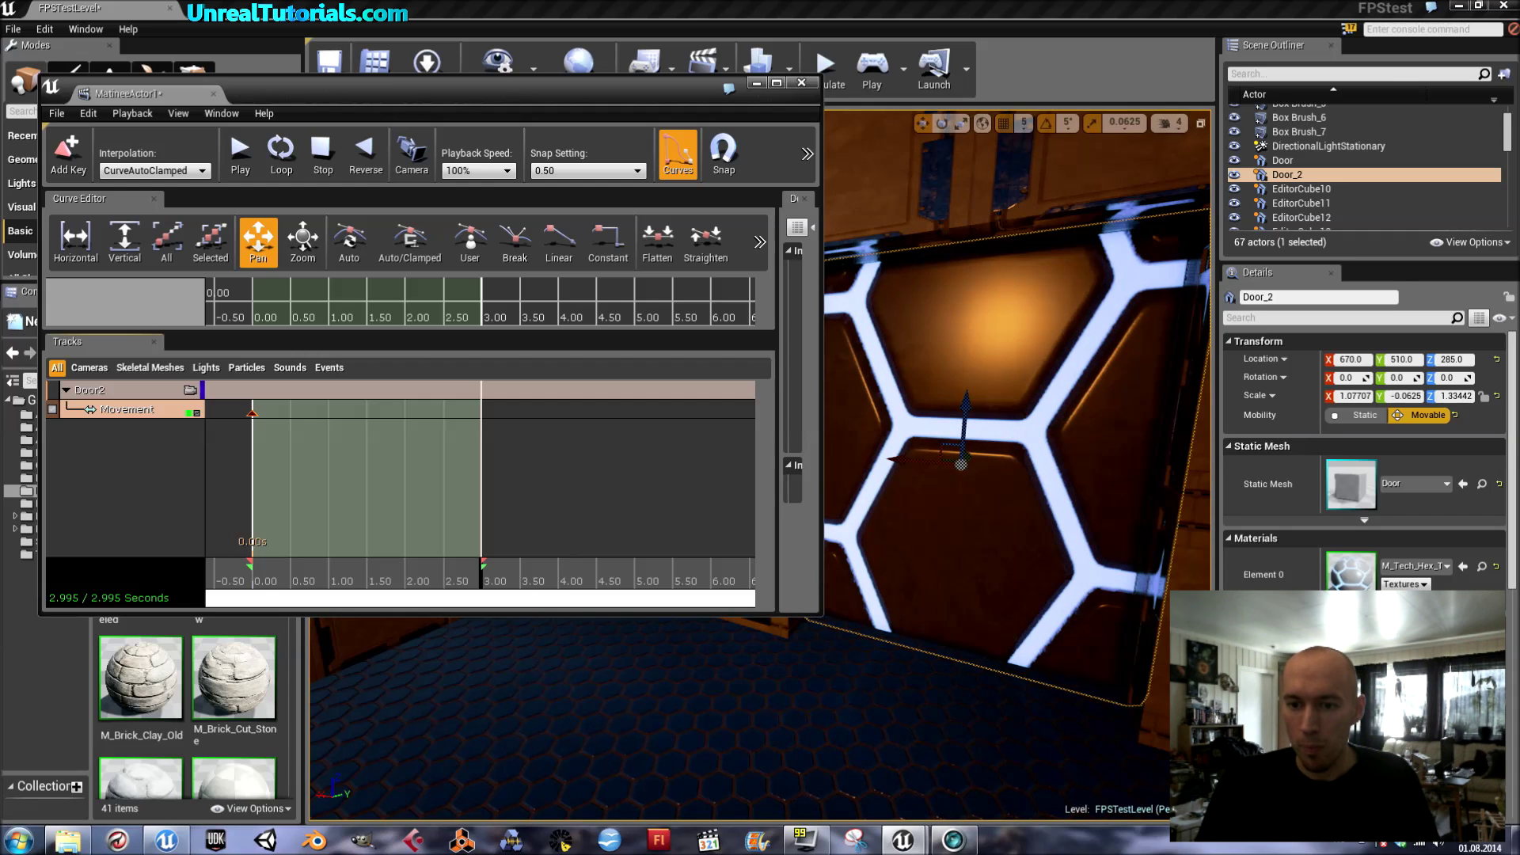
pyautogui.moveTo(965, 412); pyautogui.dragTo(972, 111)
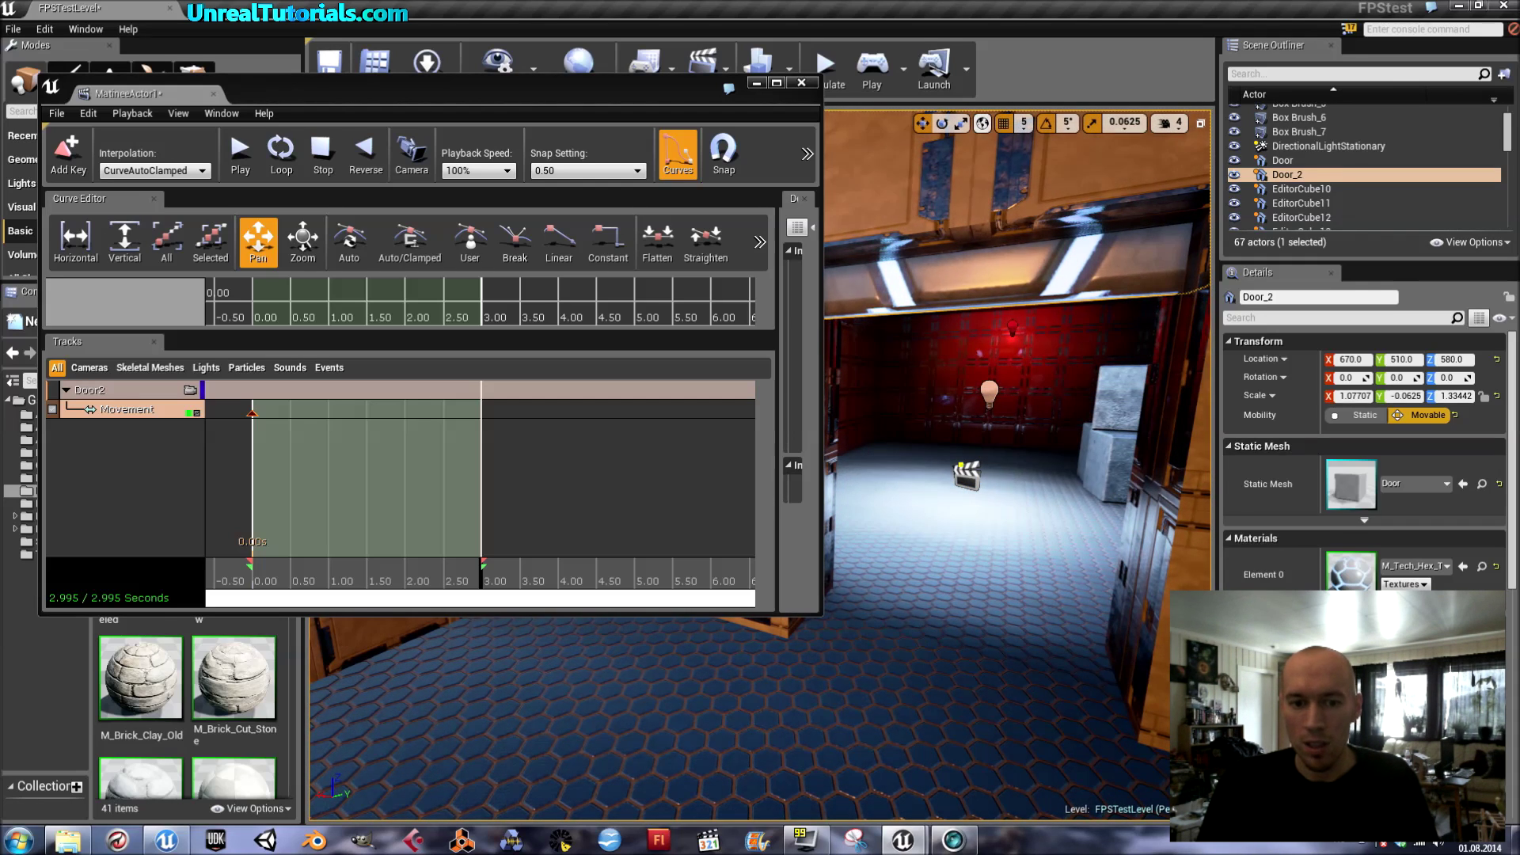
pyautogui.press('Return')
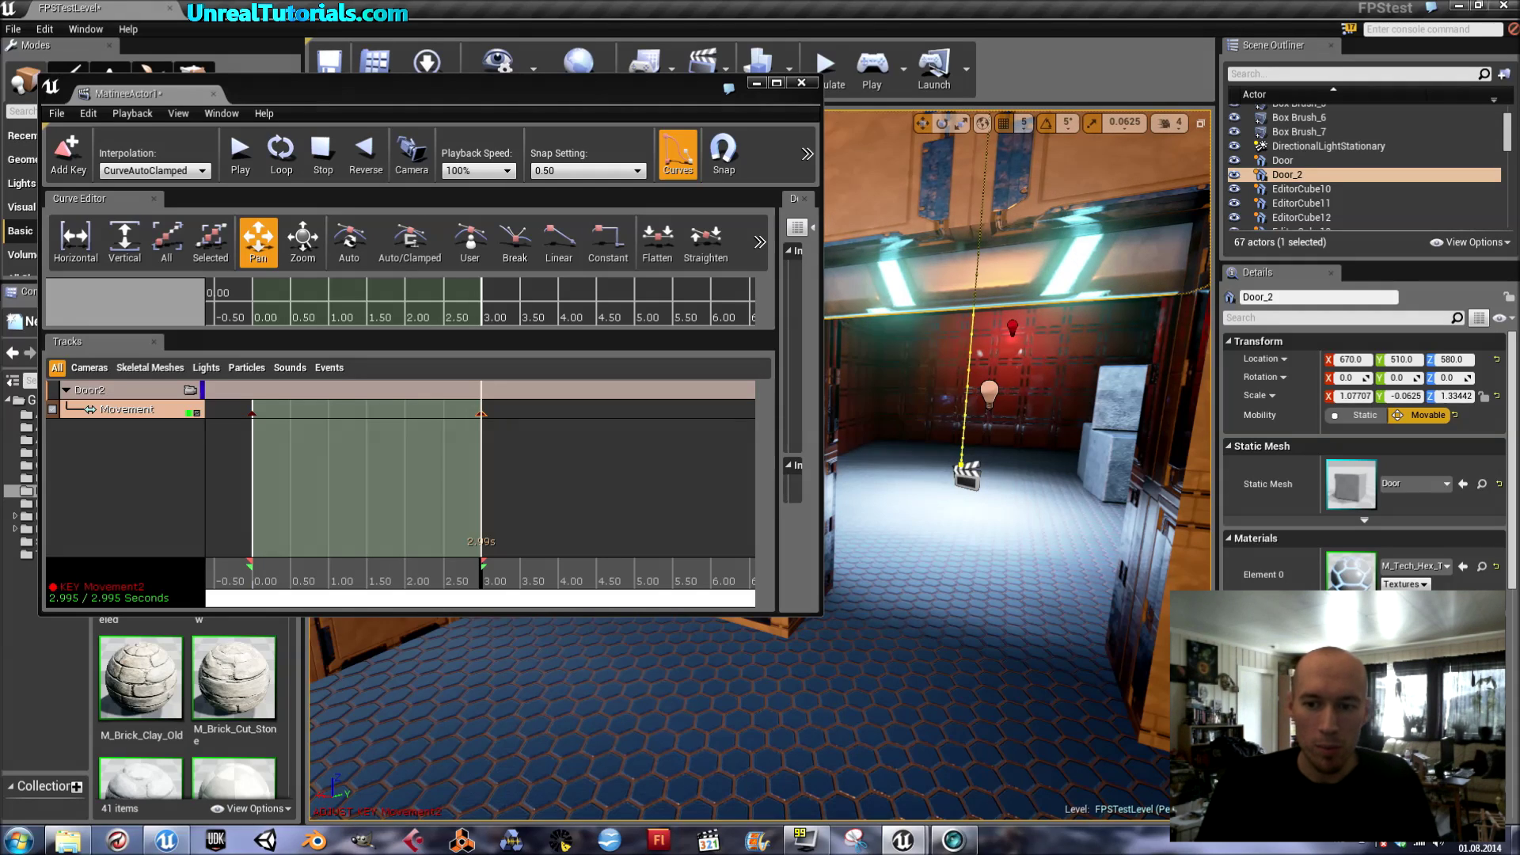
# Step: Return the Matinee's time position to 0 and save everything, agreeing to close the Matinee
pyautogui.moveTo(963, 357); pyautogui.dragTo(964, 320, button='right')
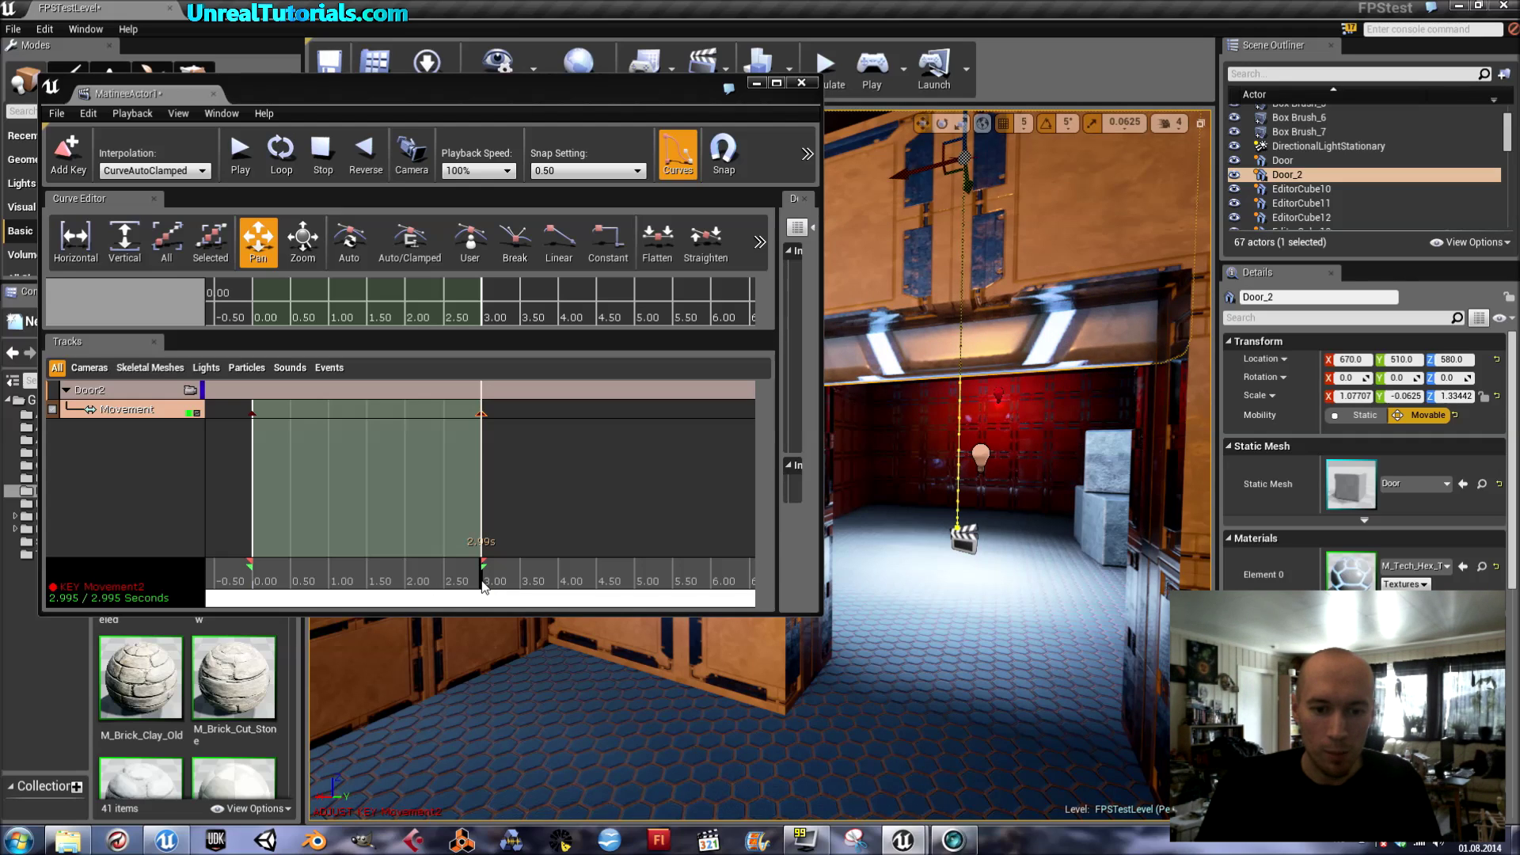
pyautogui.moveTo(484, 586)
pyautogui.mouseDown()
pyautogui.moveTo(262, 582)
pyautogui.moveTo(513, 586)
pyautogui.moveTo(252, 583)
pyautogui.mouseUp()
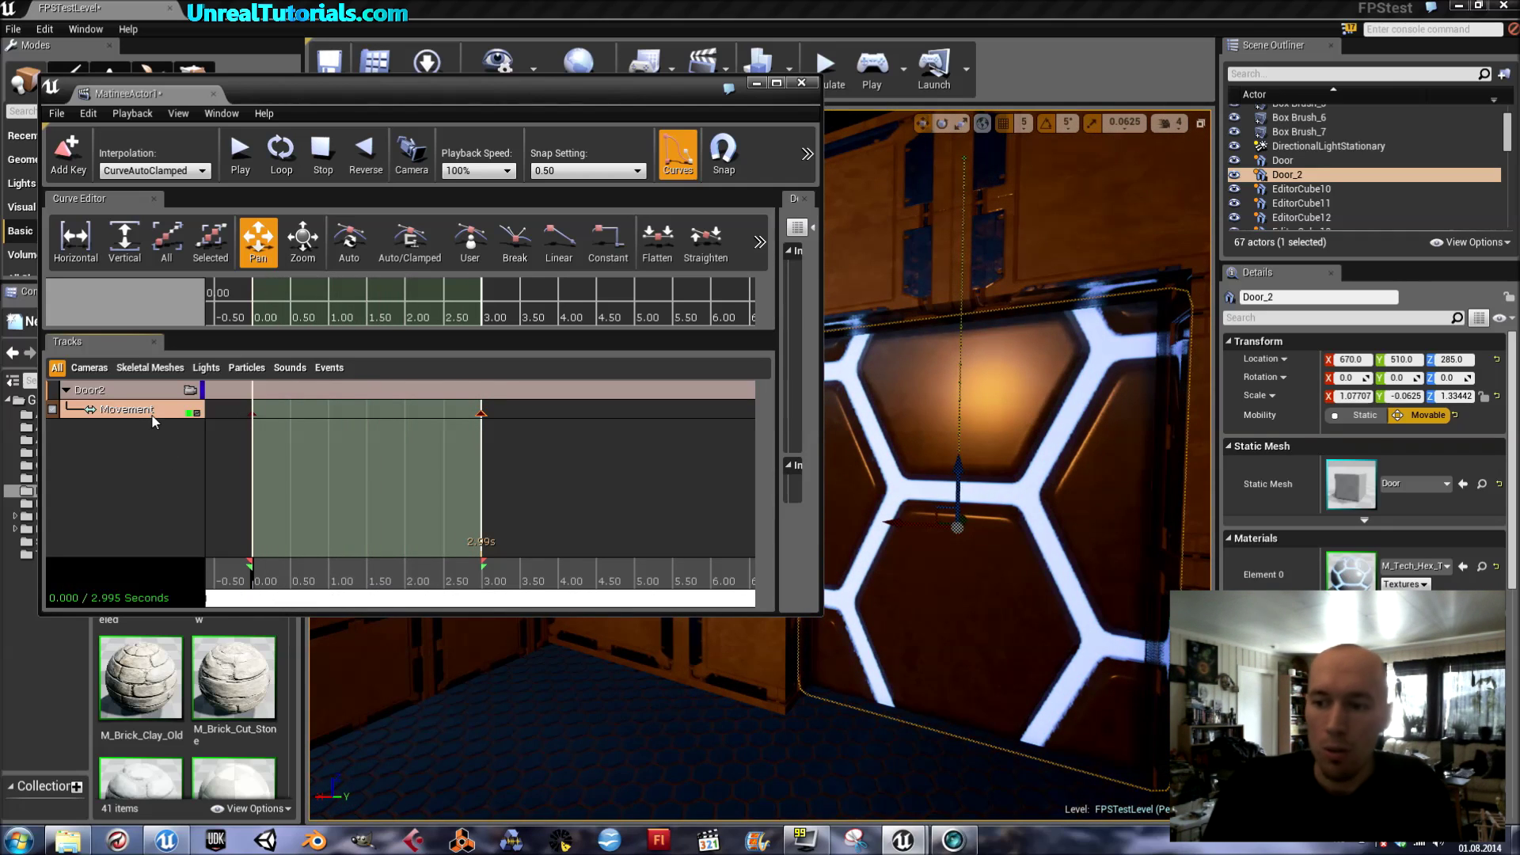
pyautogui.click(57, 116)
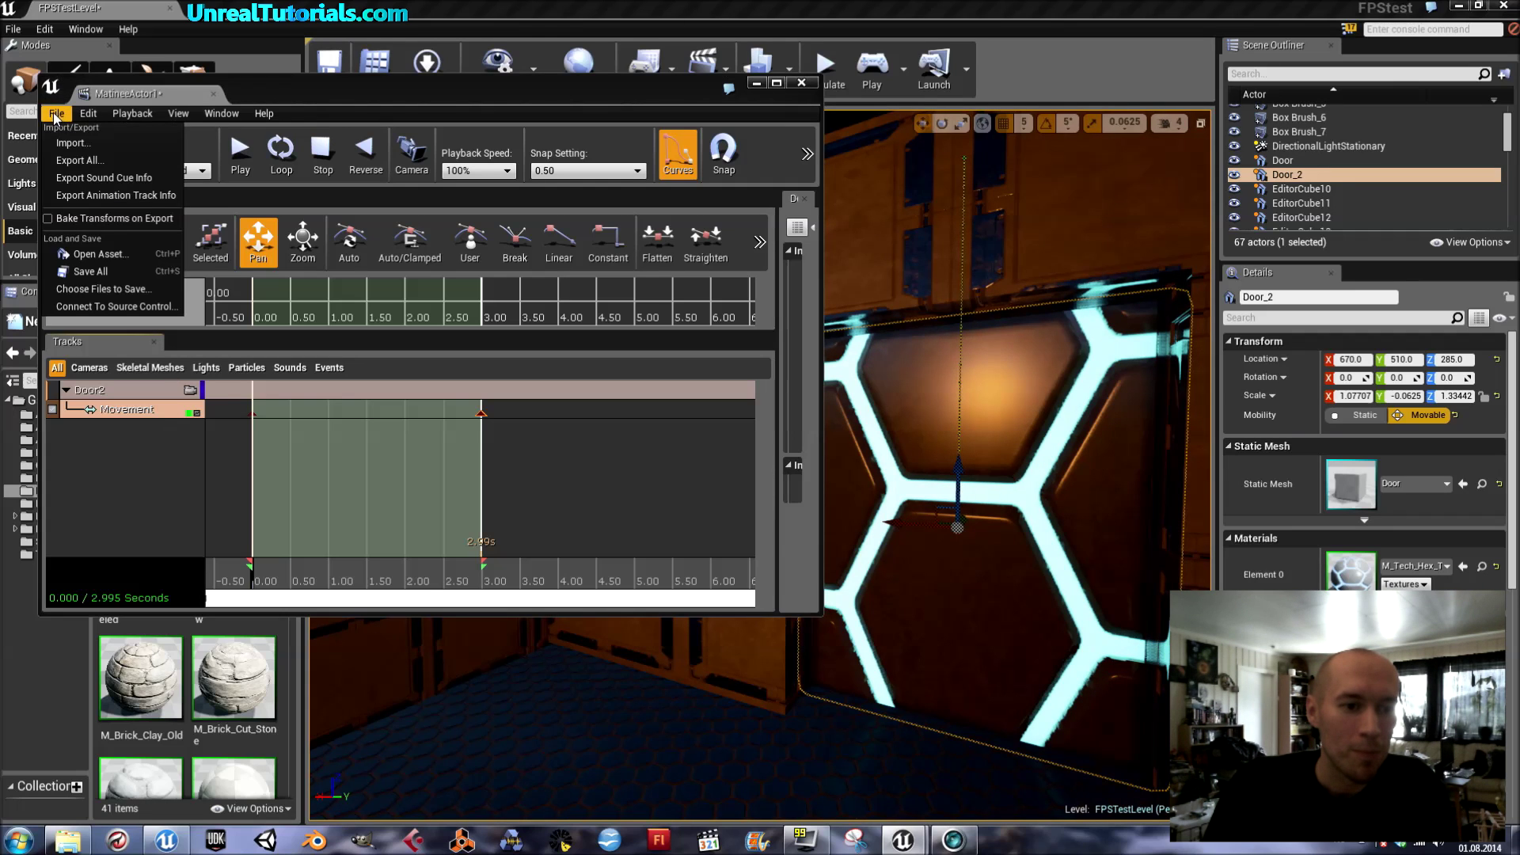
pyautogui.click(106, 274)
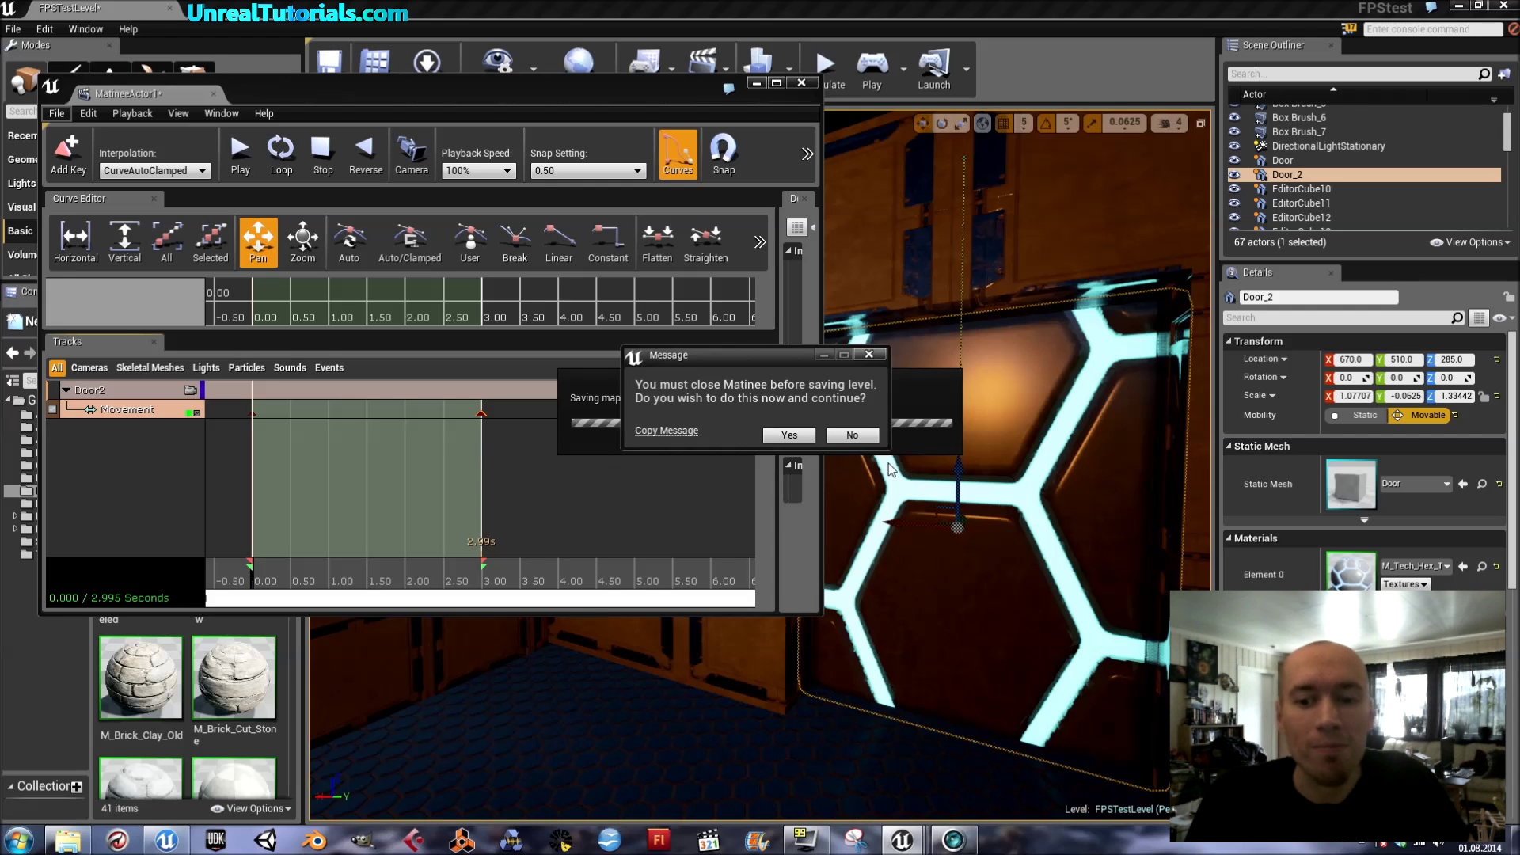
pyautogui.click(790, 436)
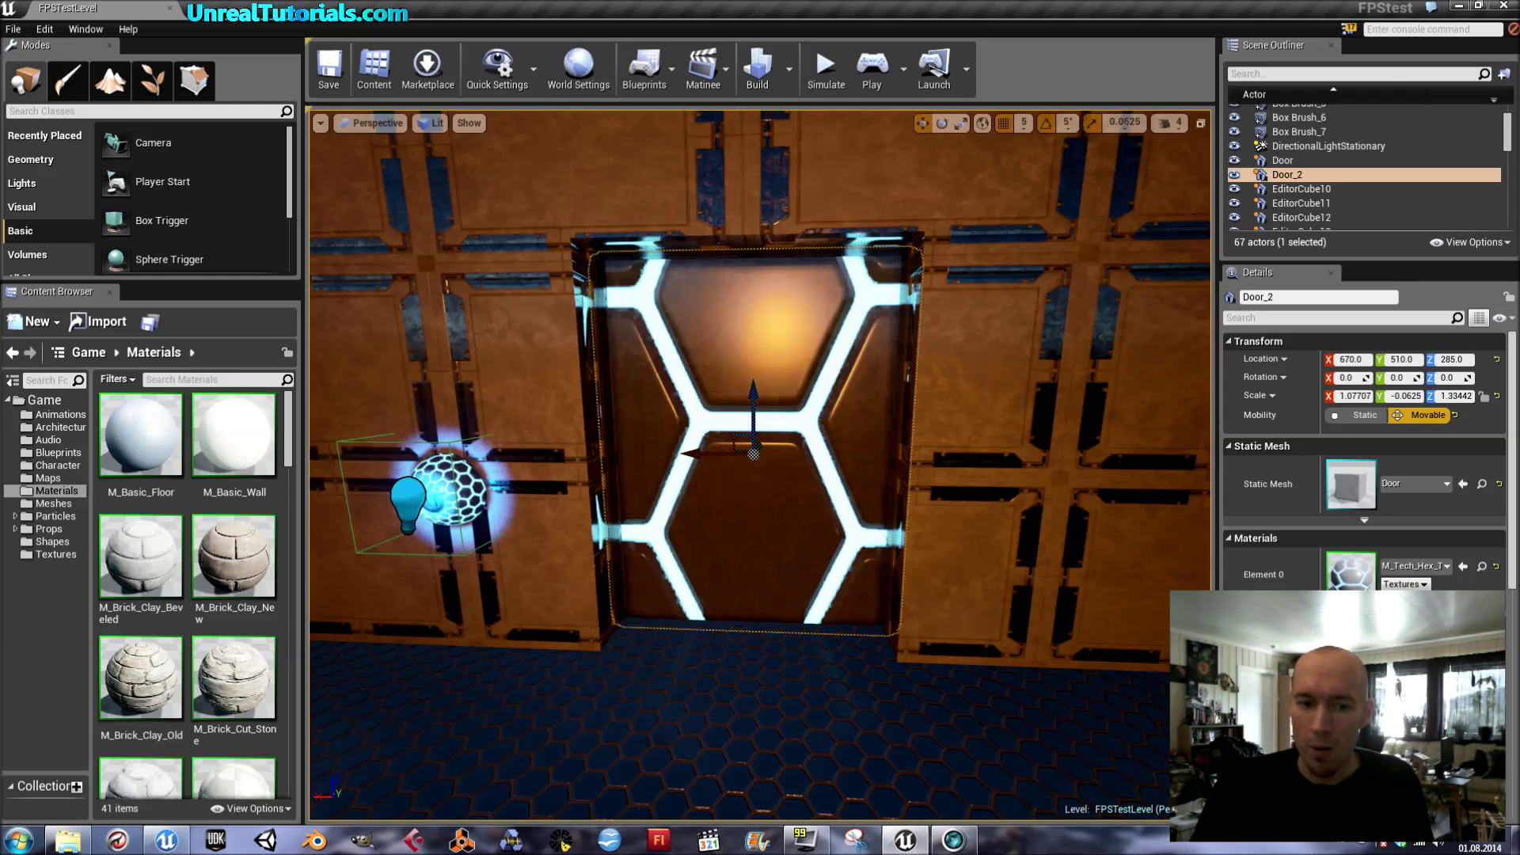
# Step: Open the level blueprint and reposition its editor window over the viewport
pyautogui.press('s')
pyautogui.moveTo(791, 438); pyautogui.dragTo(724, 438, button='right')
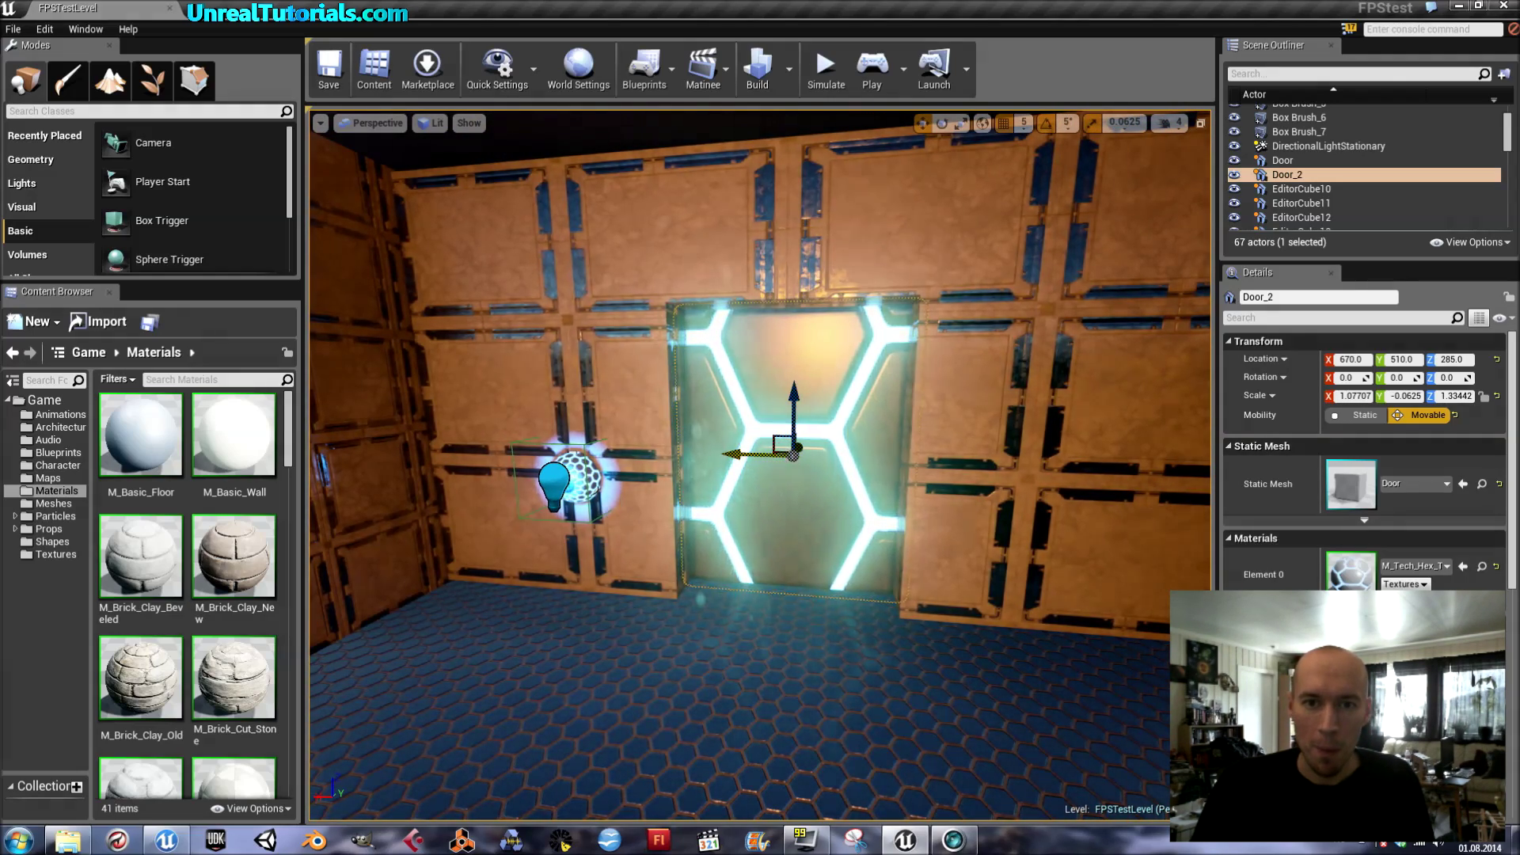
pyautogui.click(643, 82)
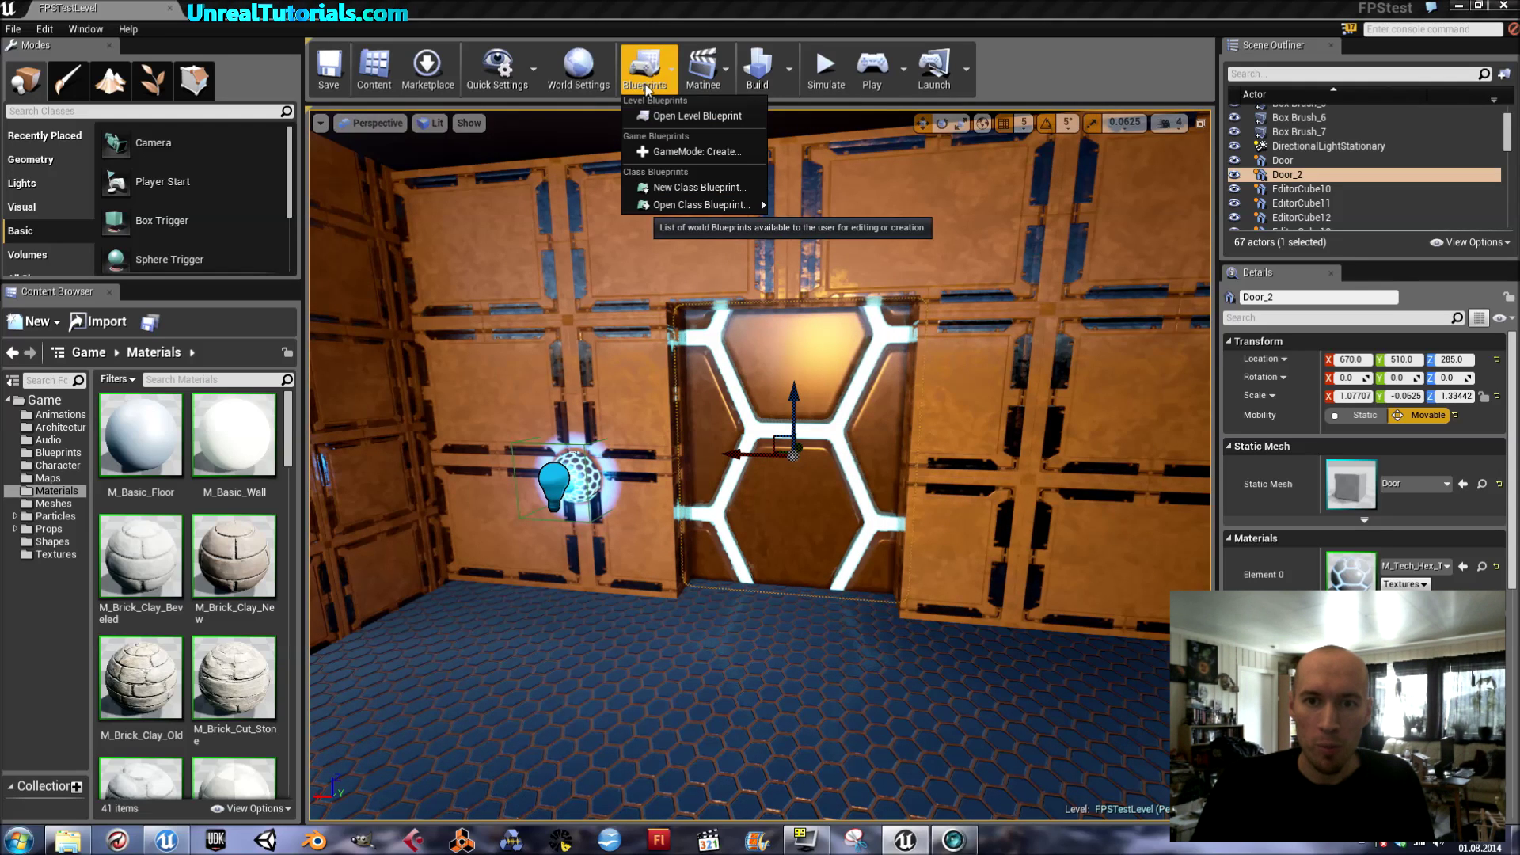
pyautogui.click(669, 113)
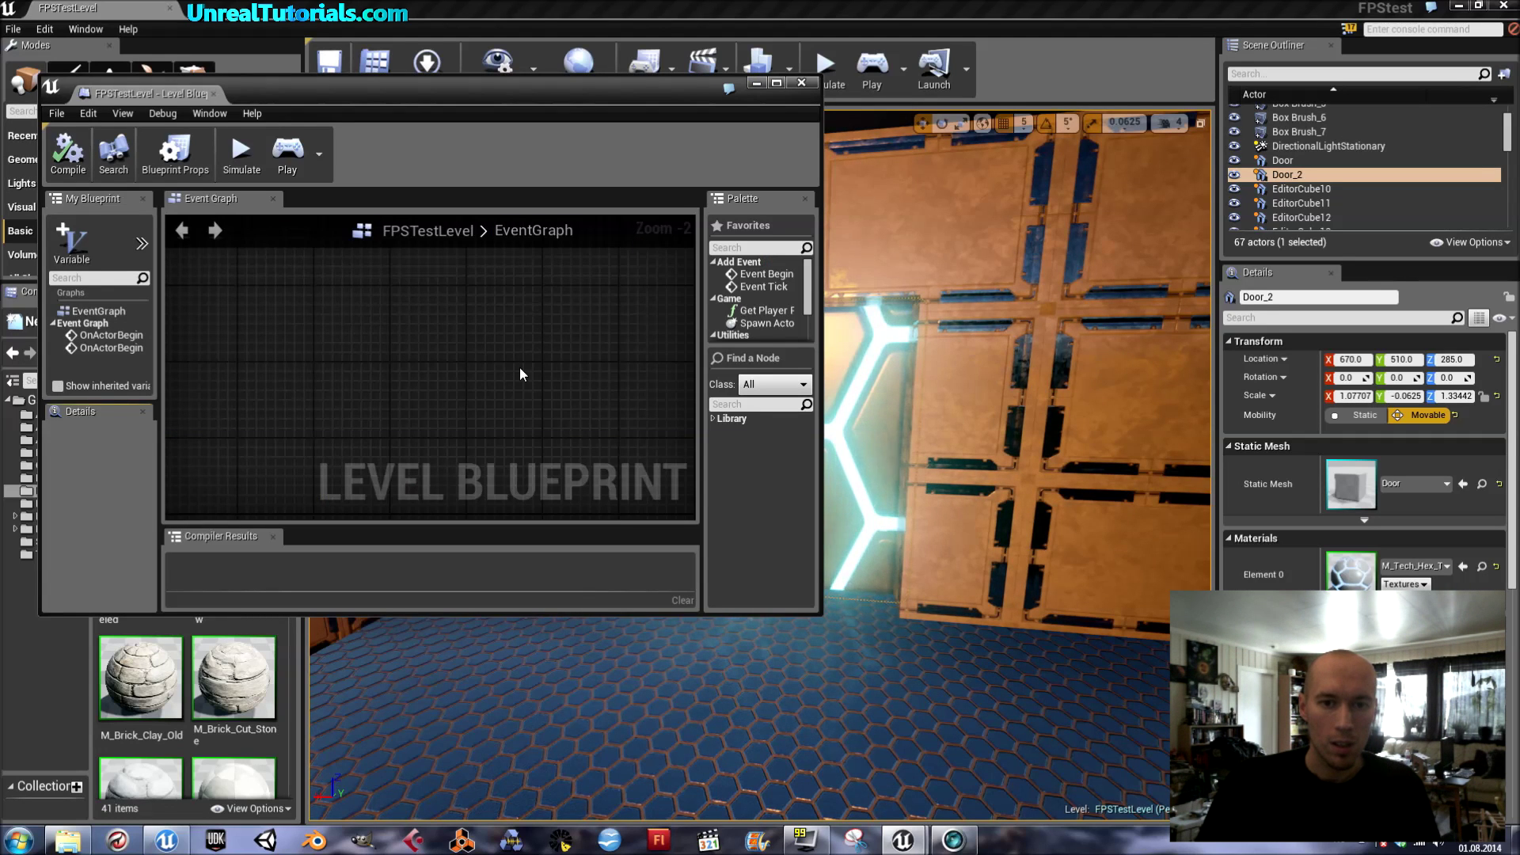
pyautogui.moveTo(520, 368); pyautogui.dragTo(456, 341, button='right')
pyautogui.moveTo(491, 78); pyautogui.dragTo(488, 13)
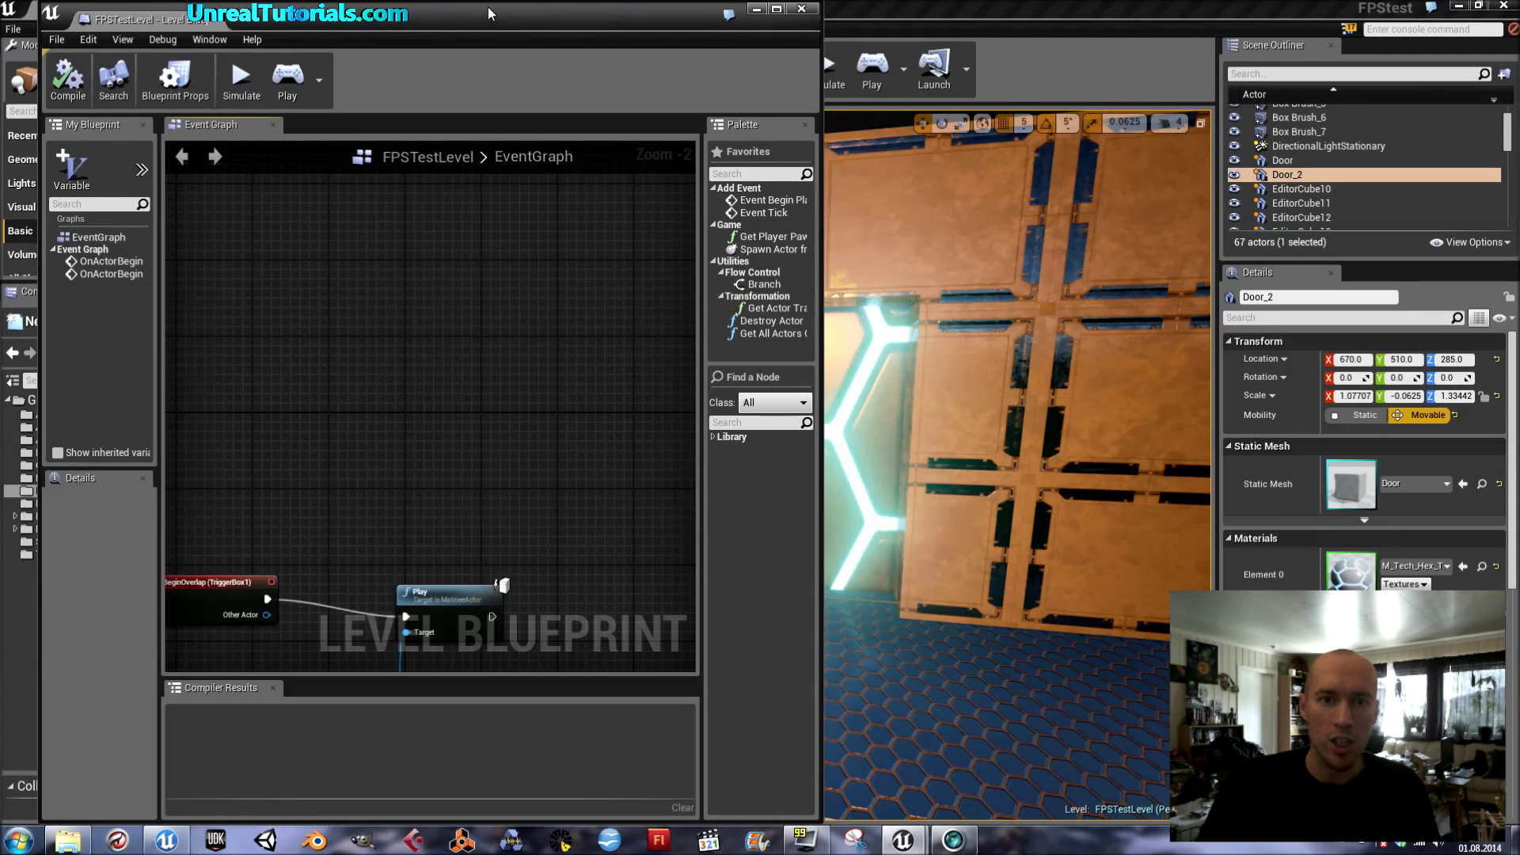
pyautogui.moveTo(482, 2); pyautogui.dragTo(481, 55)
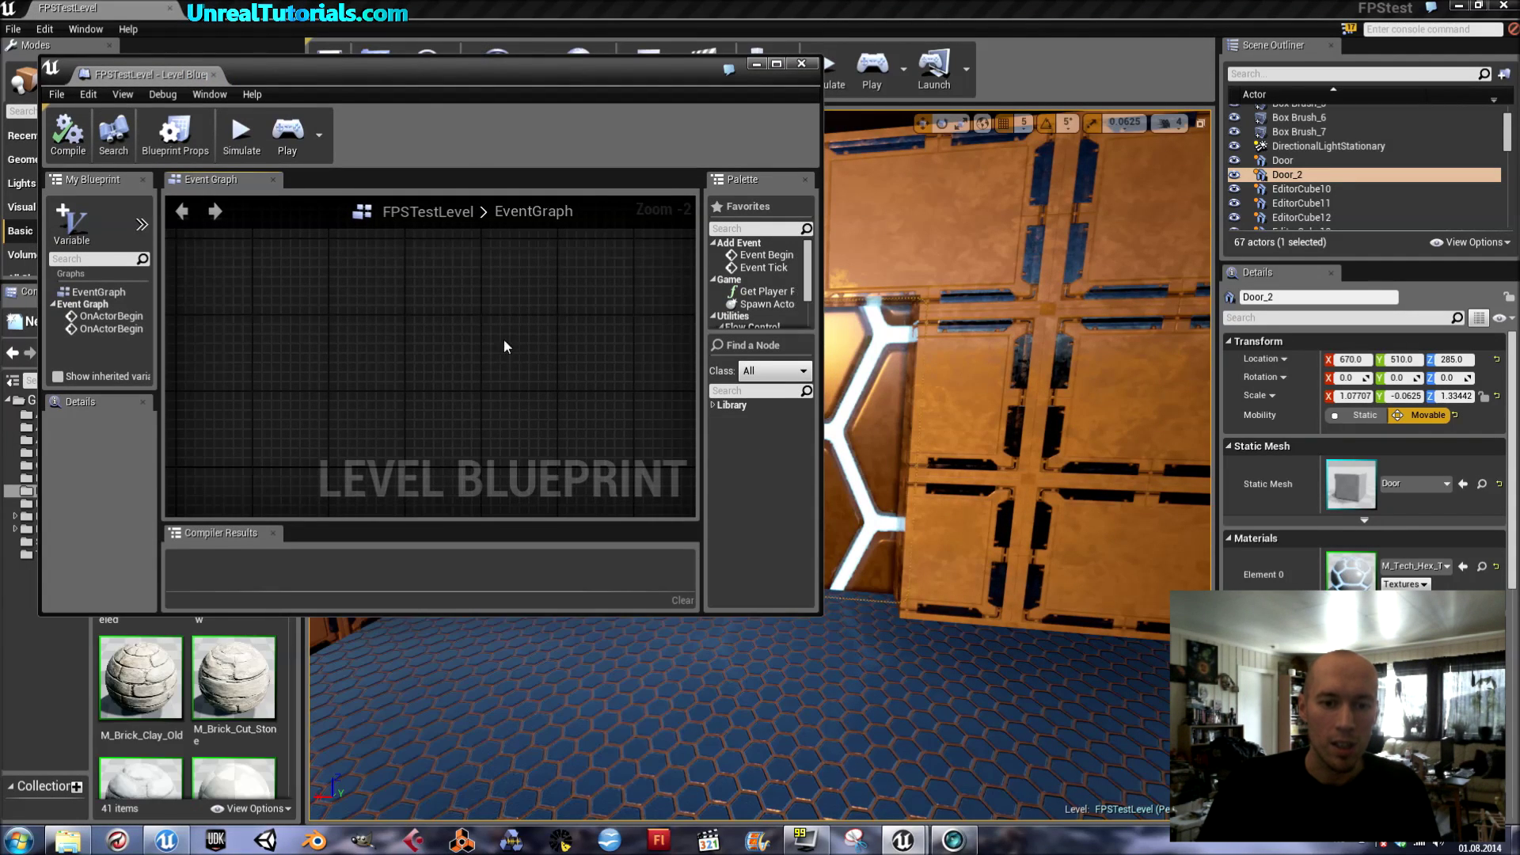
# Step: Add an OnActorBeginOverlap event for the trigger box around the blue sphere, placed in an empty area of the event graph
pyautogui.moveTo(492, 253); pyautogui.dragTo(687, 80, button='right')
pyautogui.moveTo(479, 71); pyautogui.dragTo(551, 394, button='right')
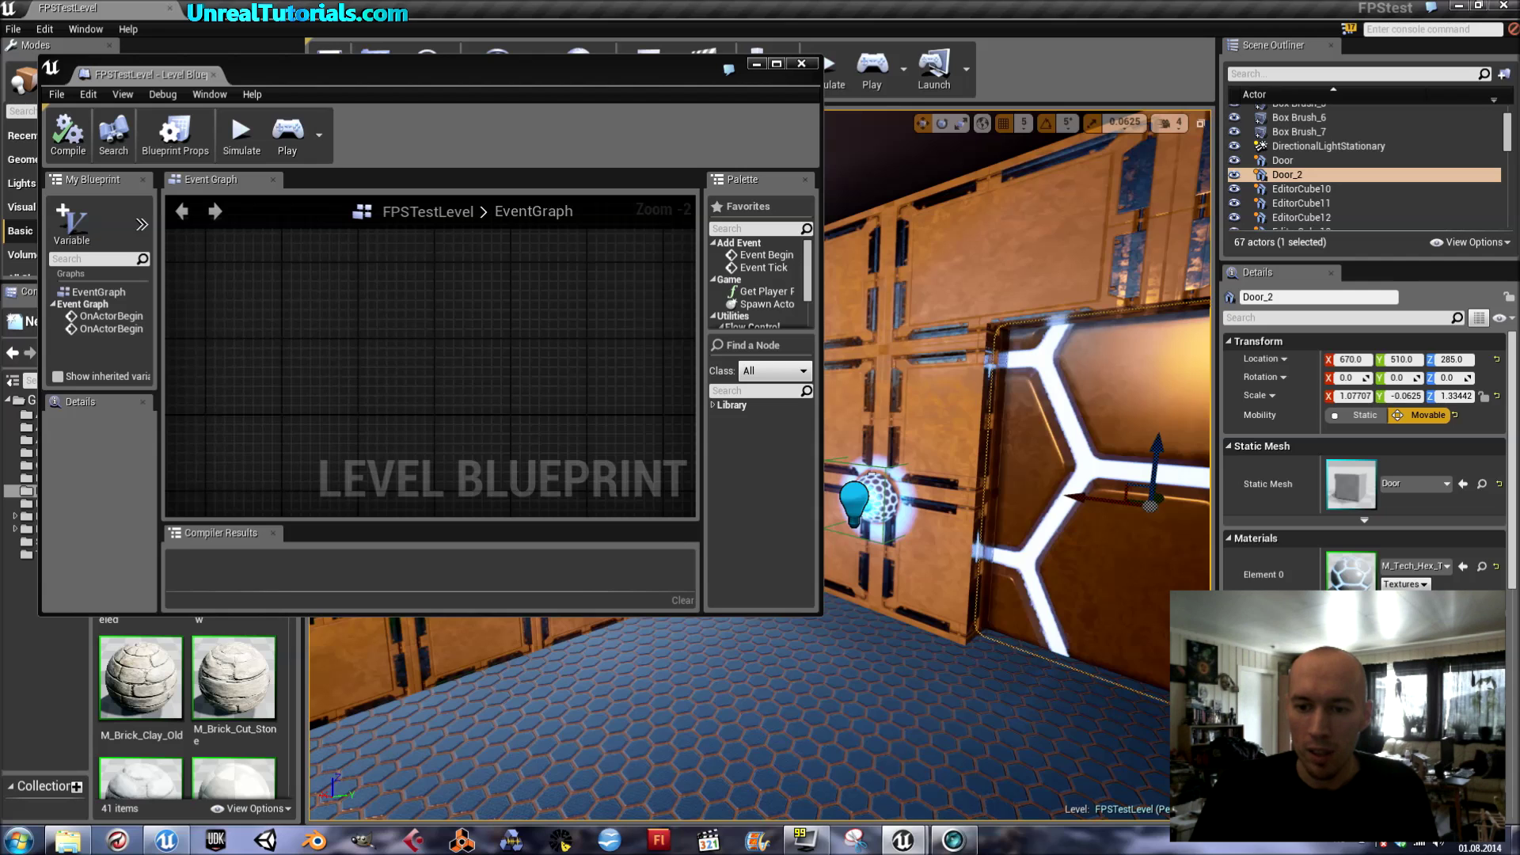
pyautogui.click(884, 470)
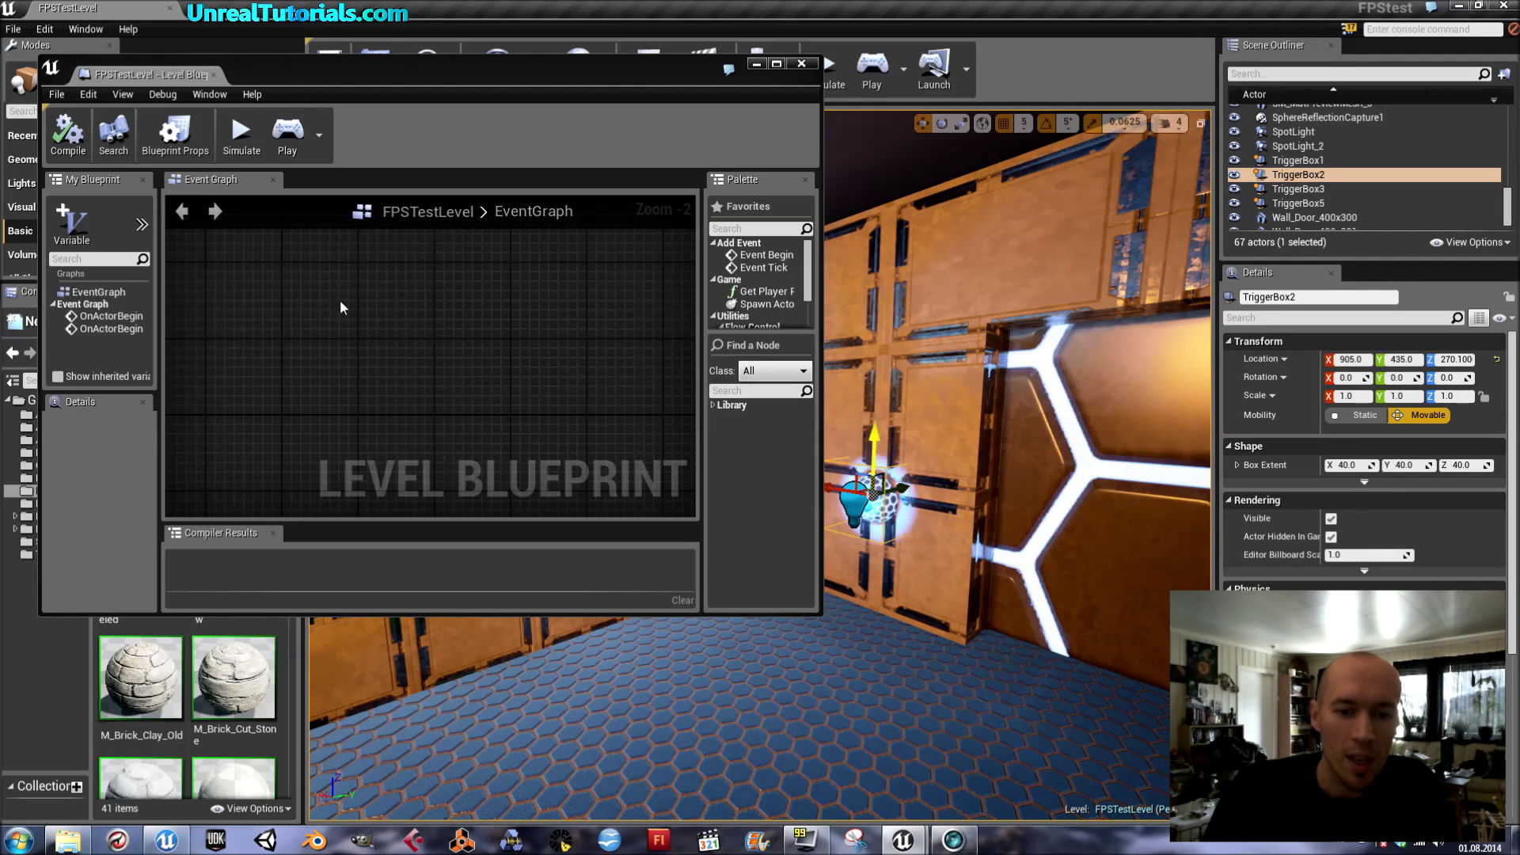
pyautogui.rightClick(292, 290)
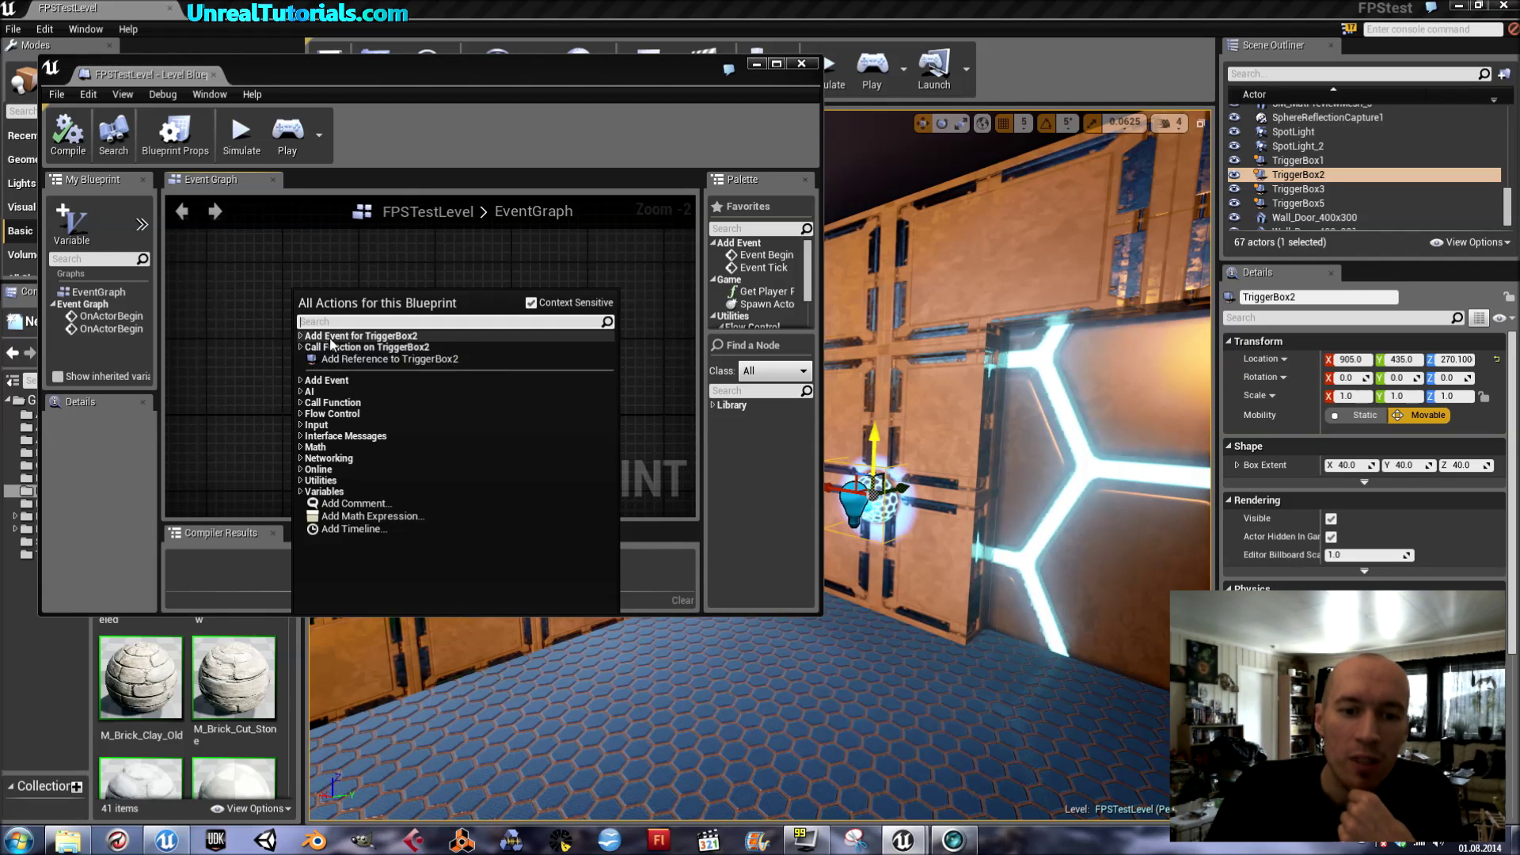
pyautogui.click(301, 336)
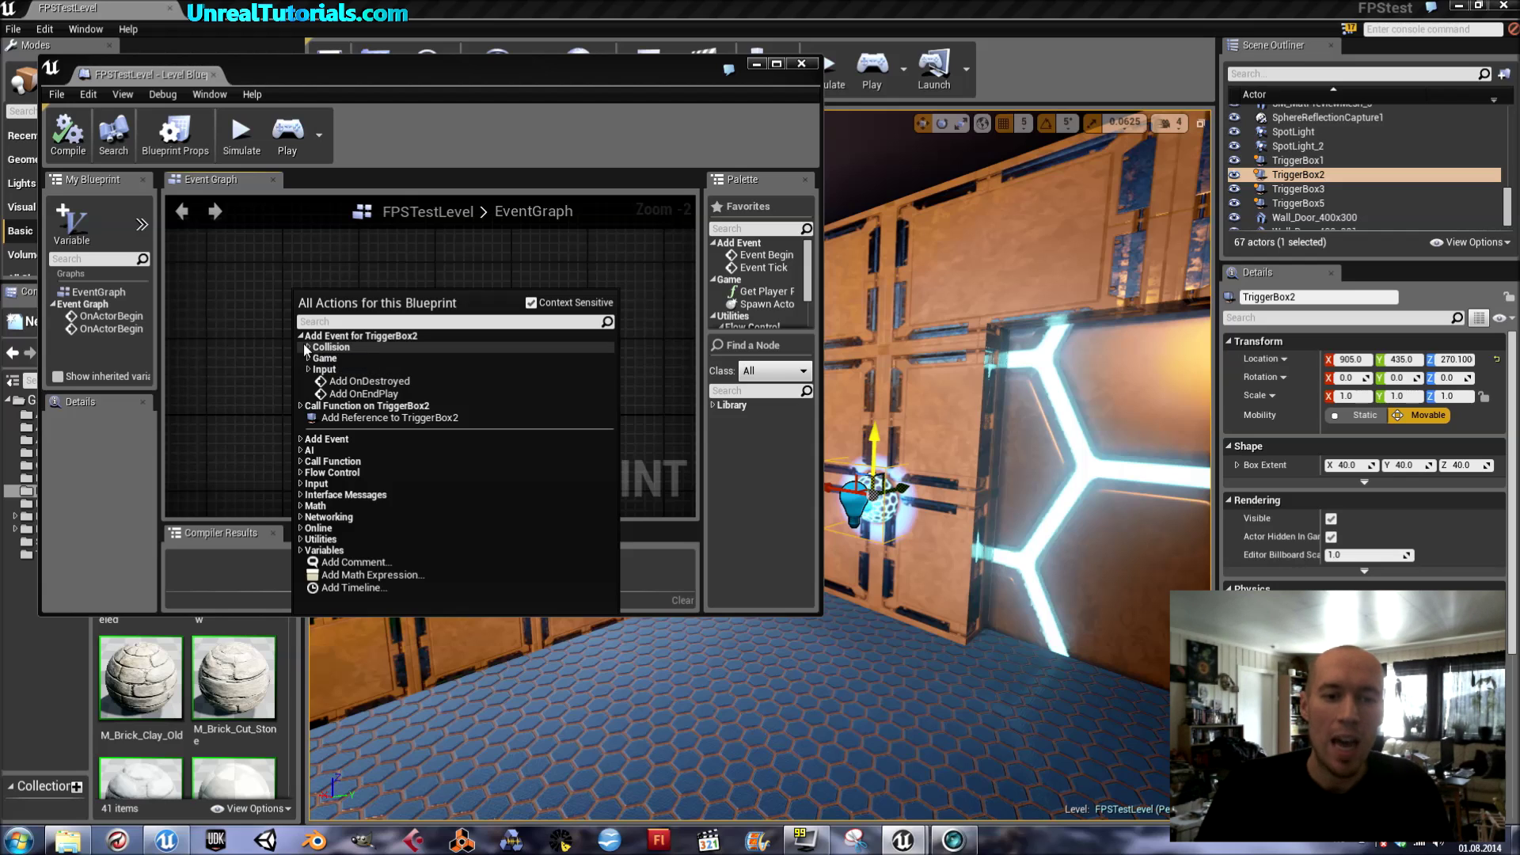
pyautogui.click(308, 349)
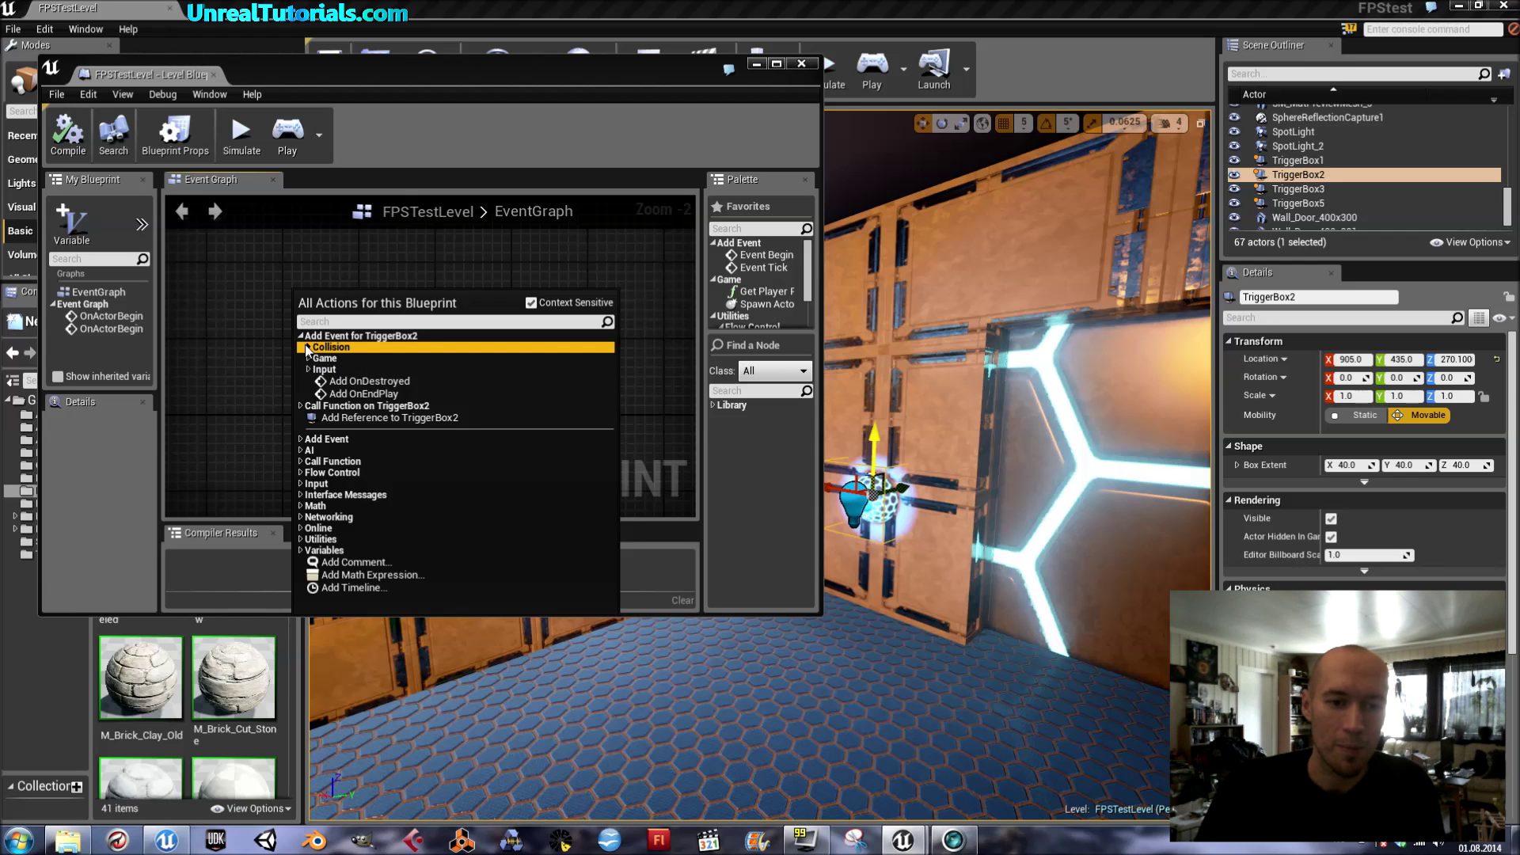
pyautogui.click(309, 349)
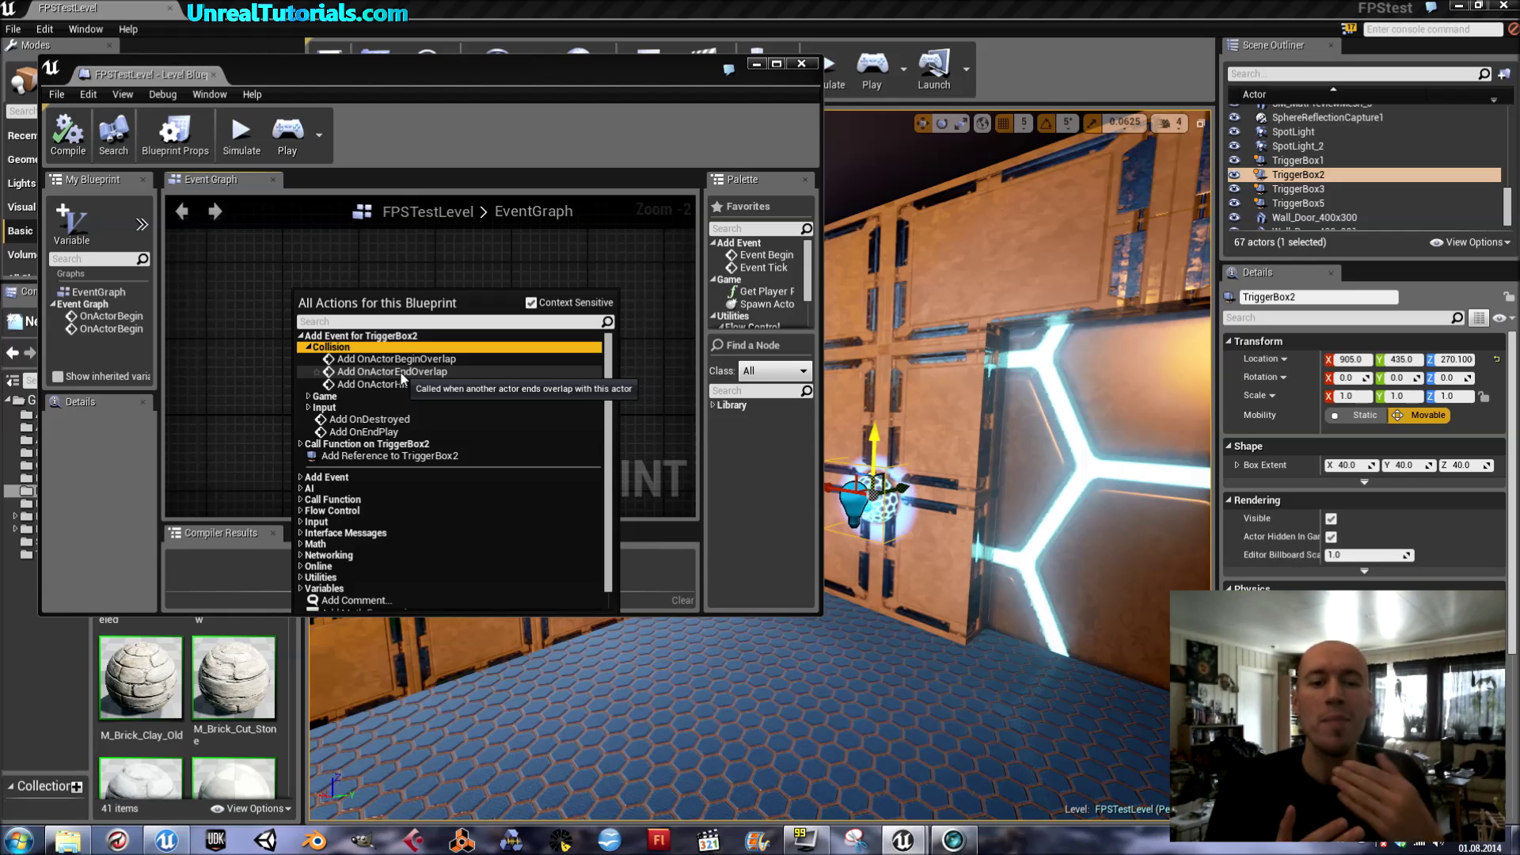
pyautogui.click(394, 361)
pyautogui.moveTo(369, 332); pyautogui.dragTo(282, 303)
# Step: Add an OnActorBeginOverlap event for the trigger box around the red sphere and place it below the first event
pyautogui.moveTo(998, 475); pyautogui.dragTo(914, 499, button='right')
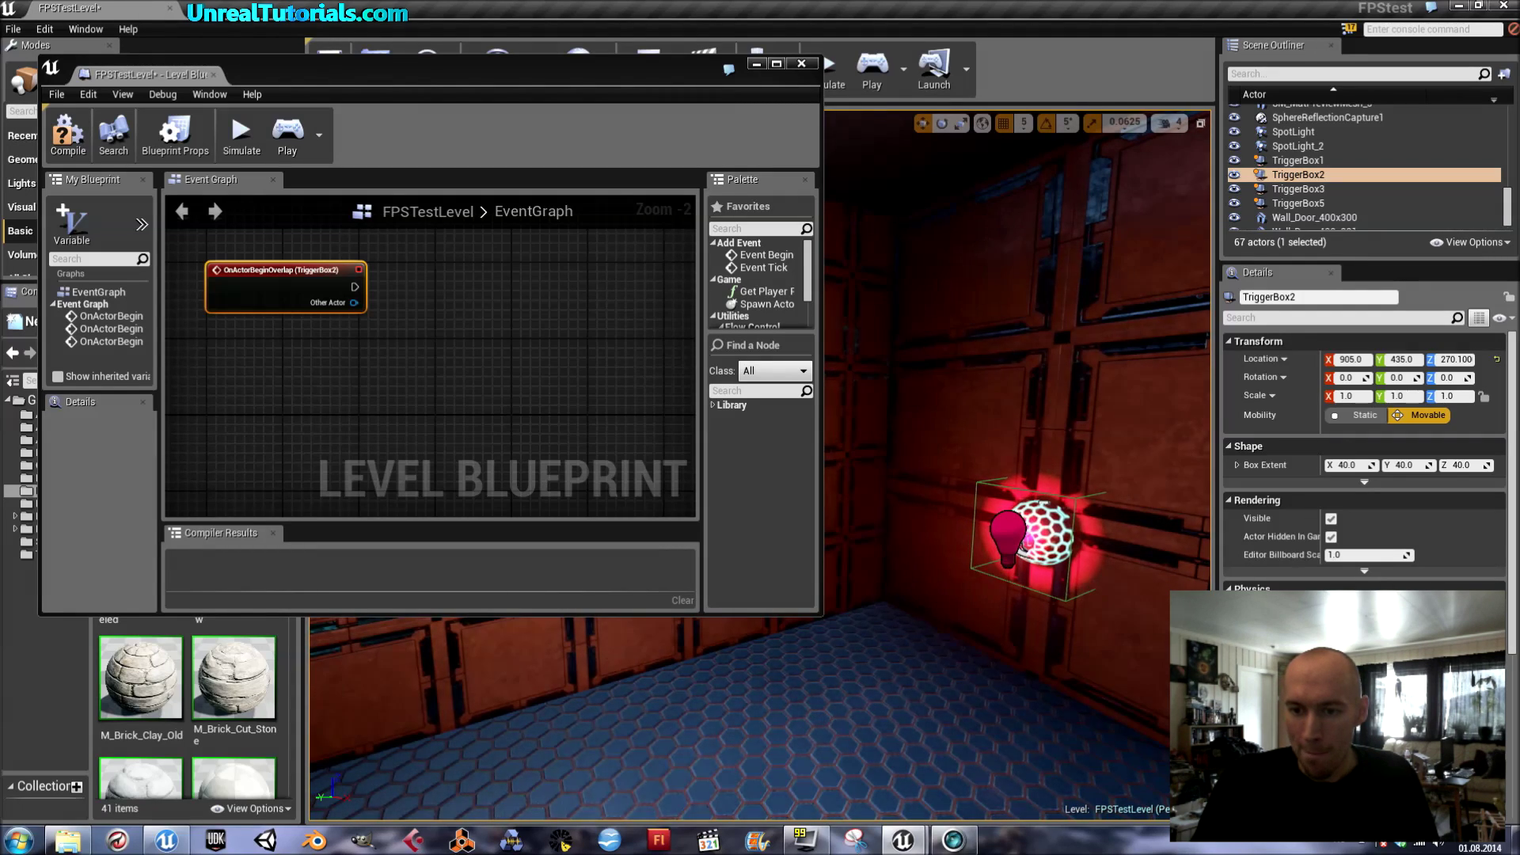
pyautogui.click(971, 539)
pyautogui.click(974, 537)
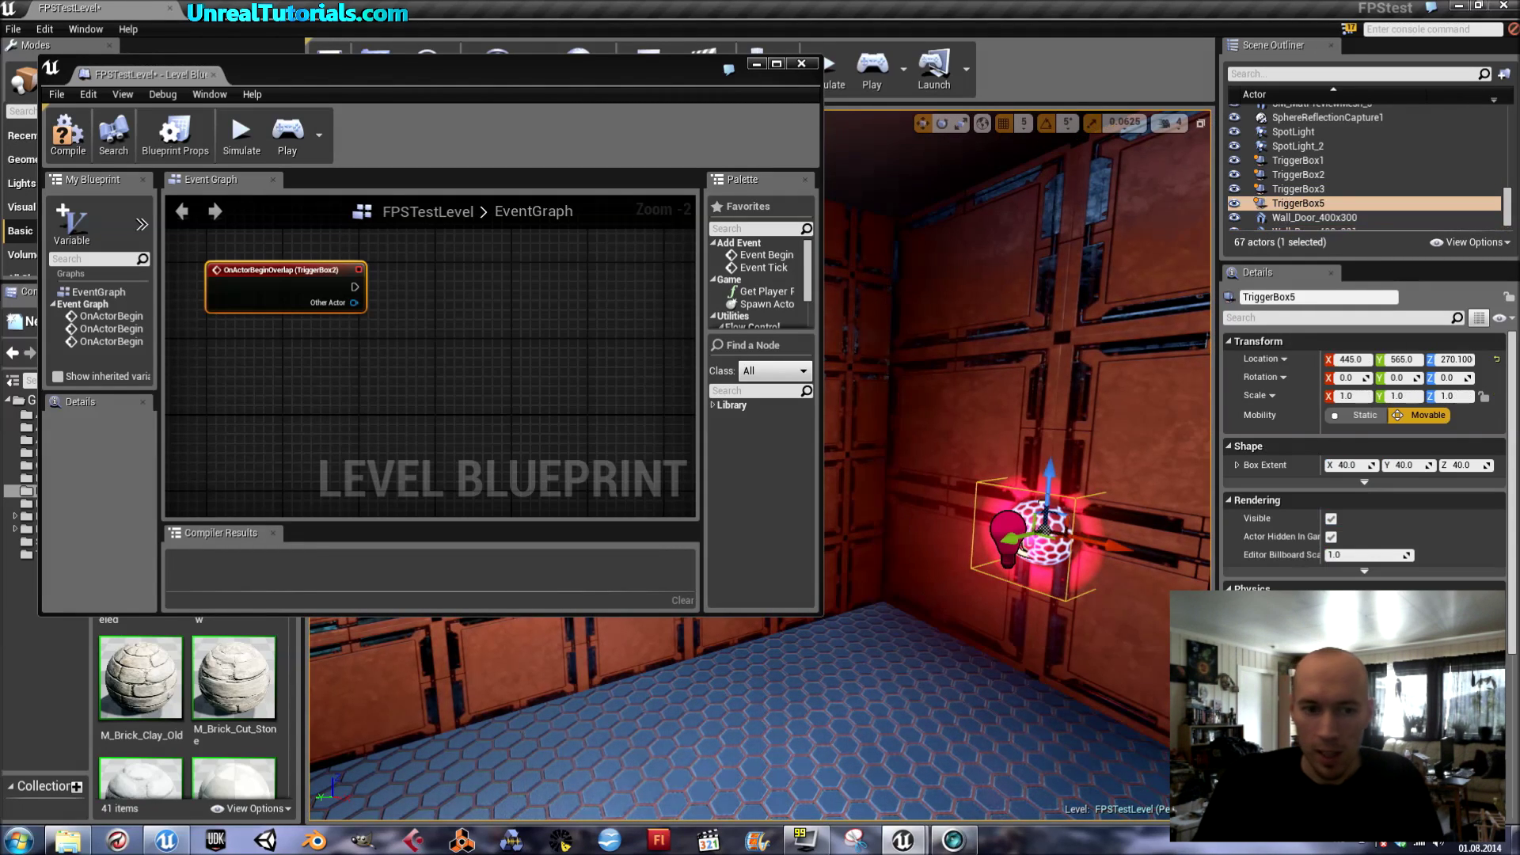
pyautogui.rightClick(278, 382)
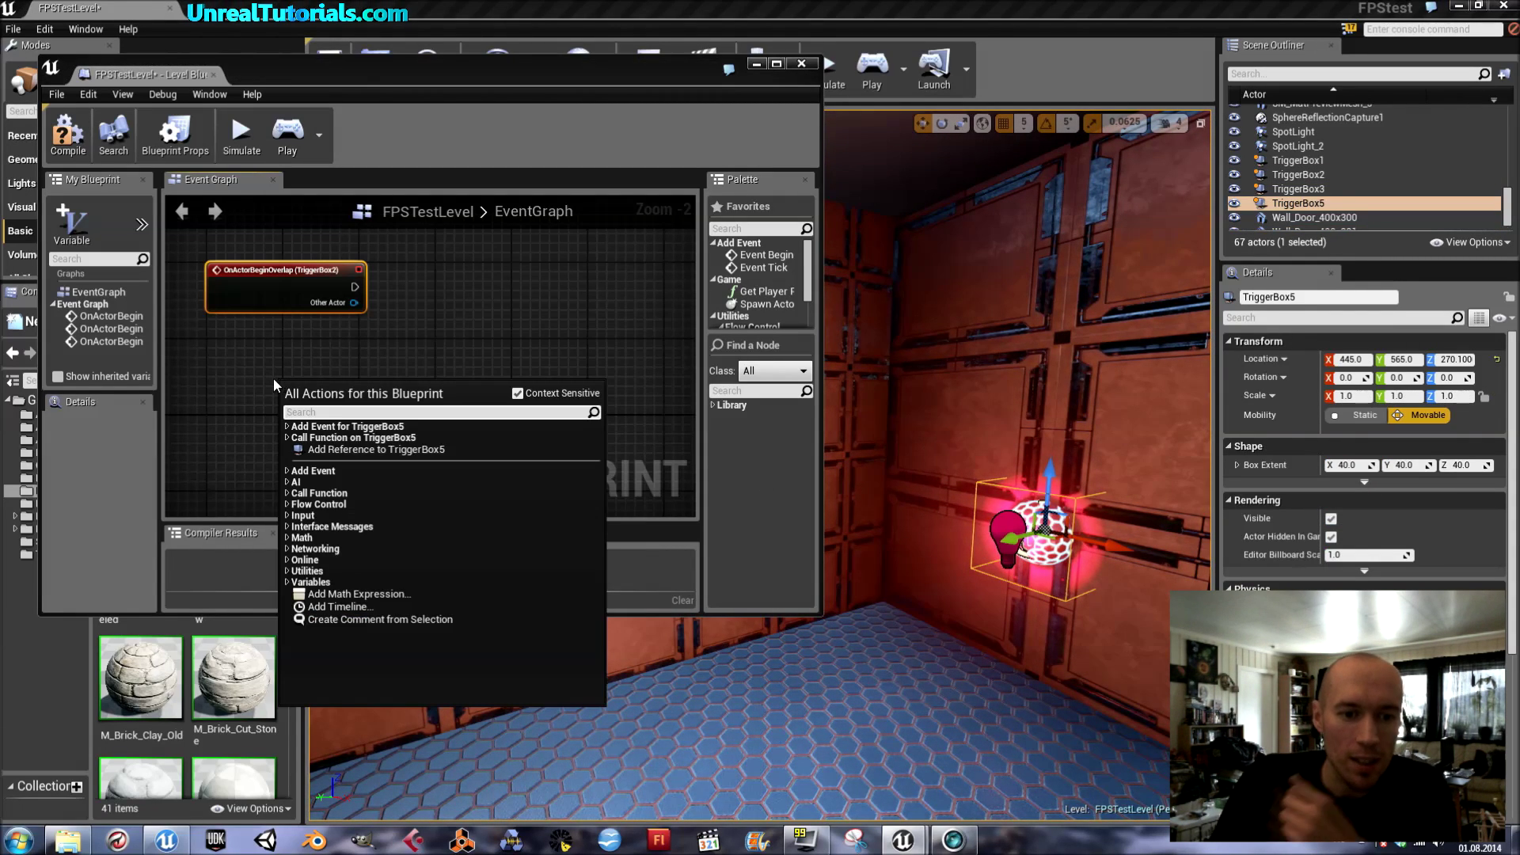
pyautogui.click(288, 428)
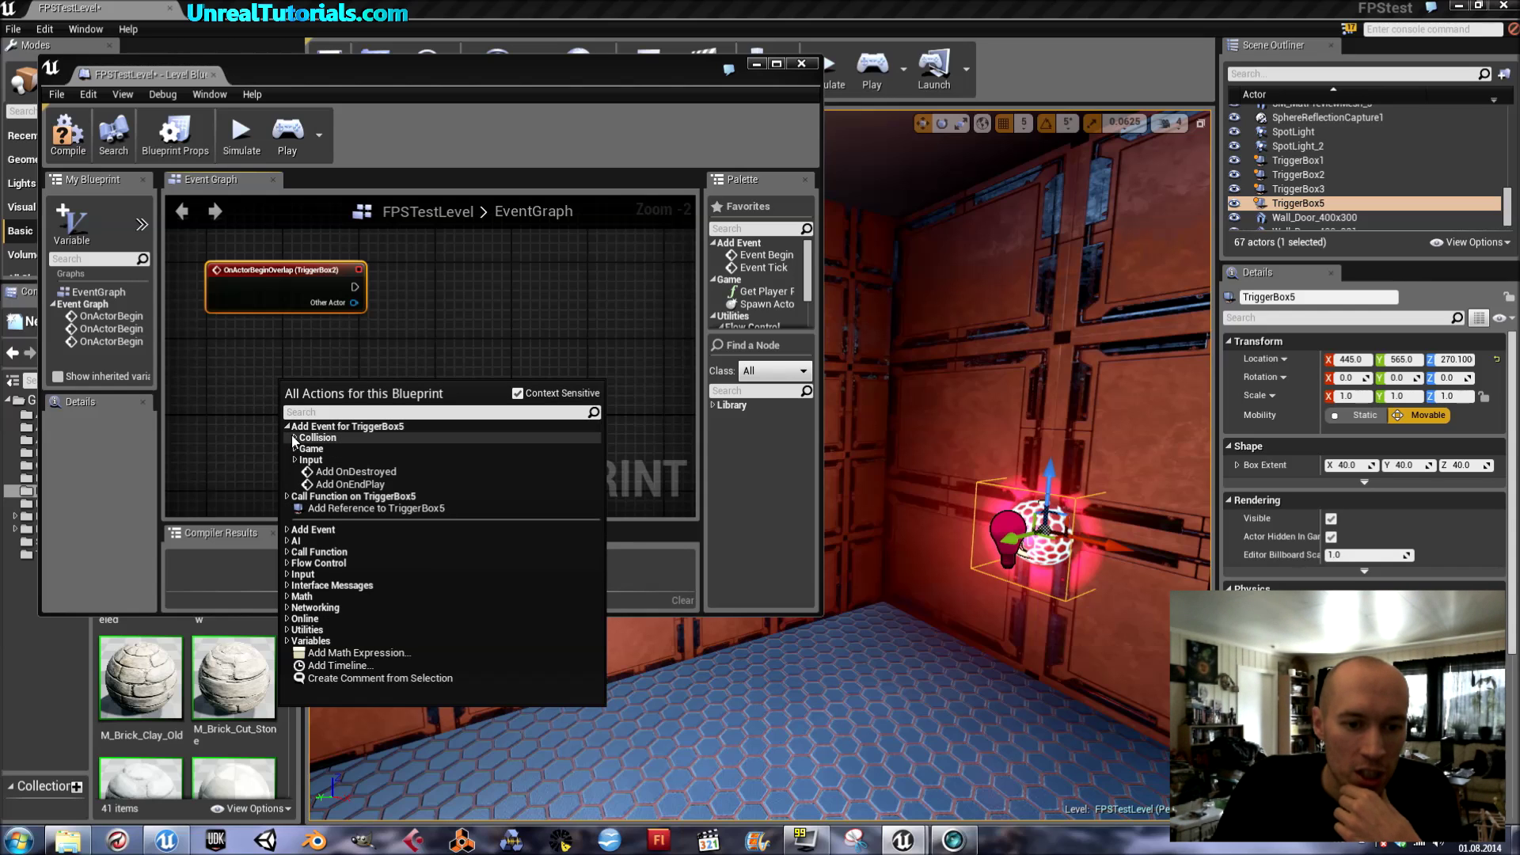
pyautogui.click(295, 438)
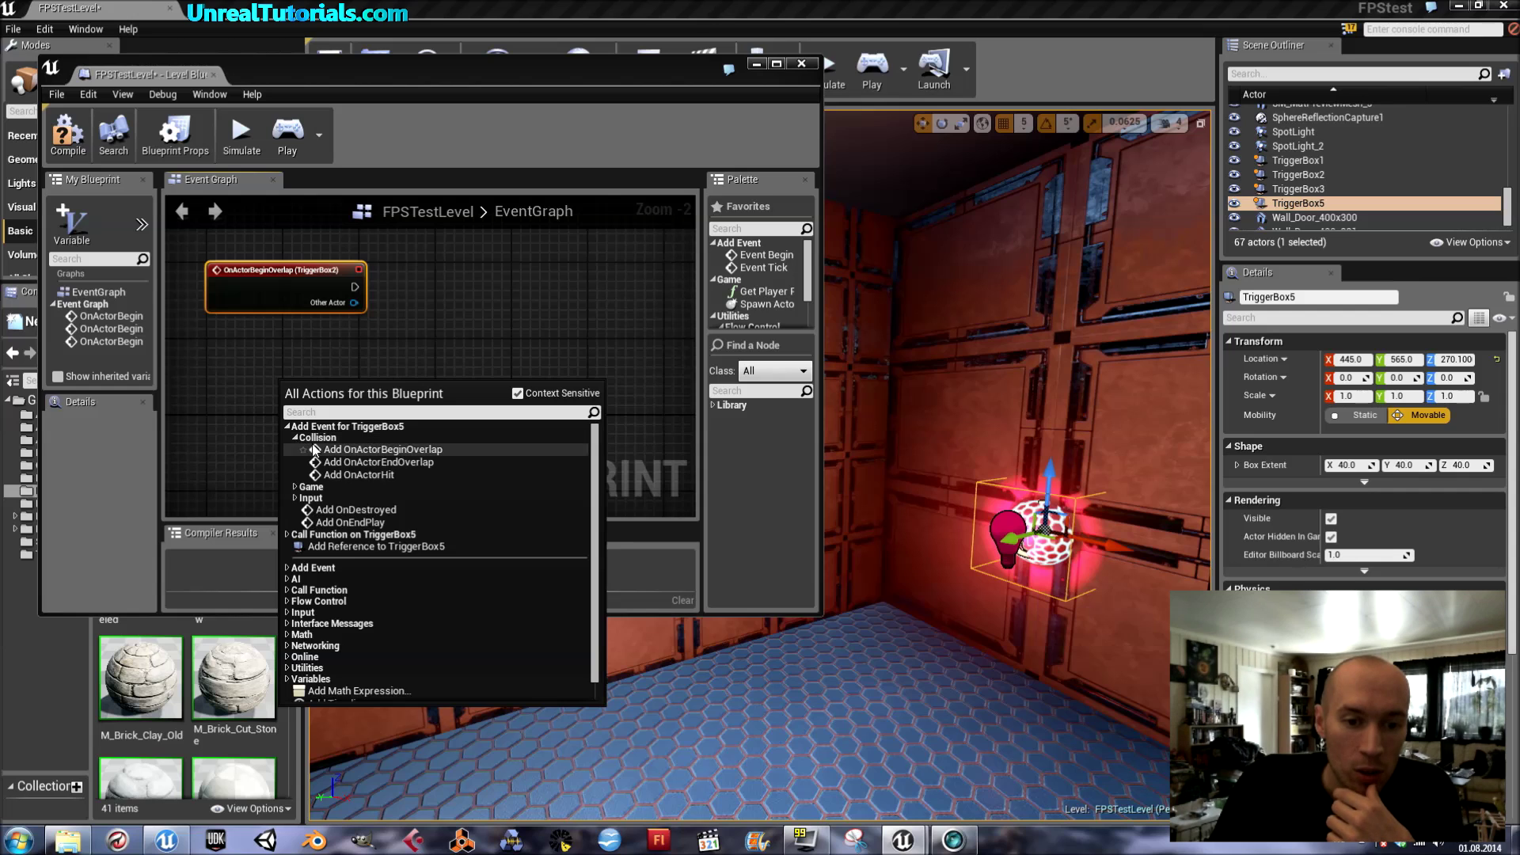
pyautogui.click(321, 451)
pyautogui.moveTo(319, 398); pyautogui.dragTo(253, 449)
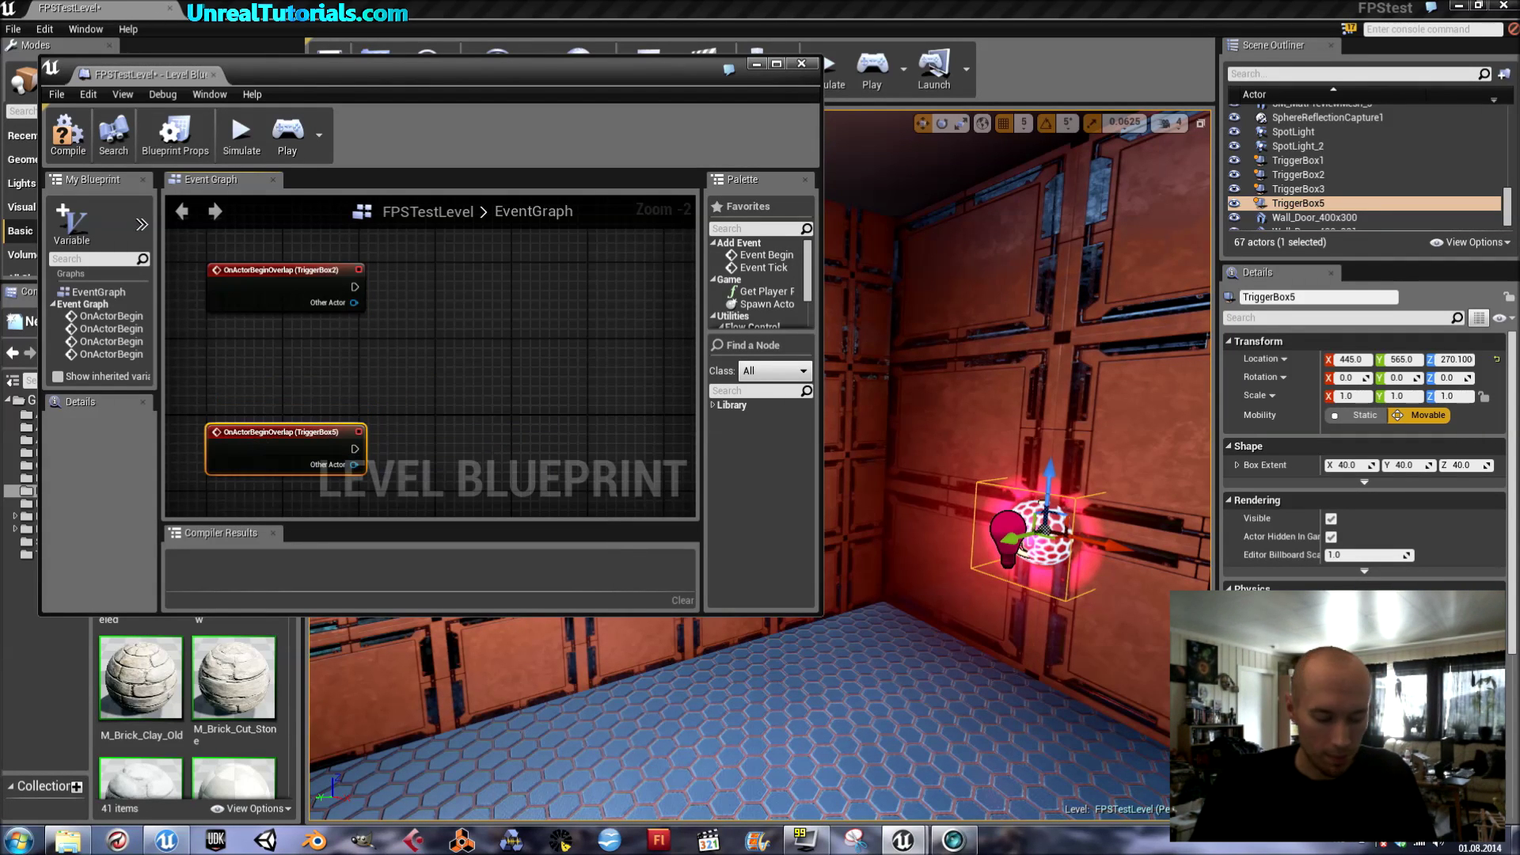
# Step: Add a reference to MatineeActor1 to the event graph and place it between the two overlap events
pyautogui.moveTo(950, 444); pyautogui.dragTo(1022, 451, button='right')
pyautogui.press('w')
pyautogui.press('w')
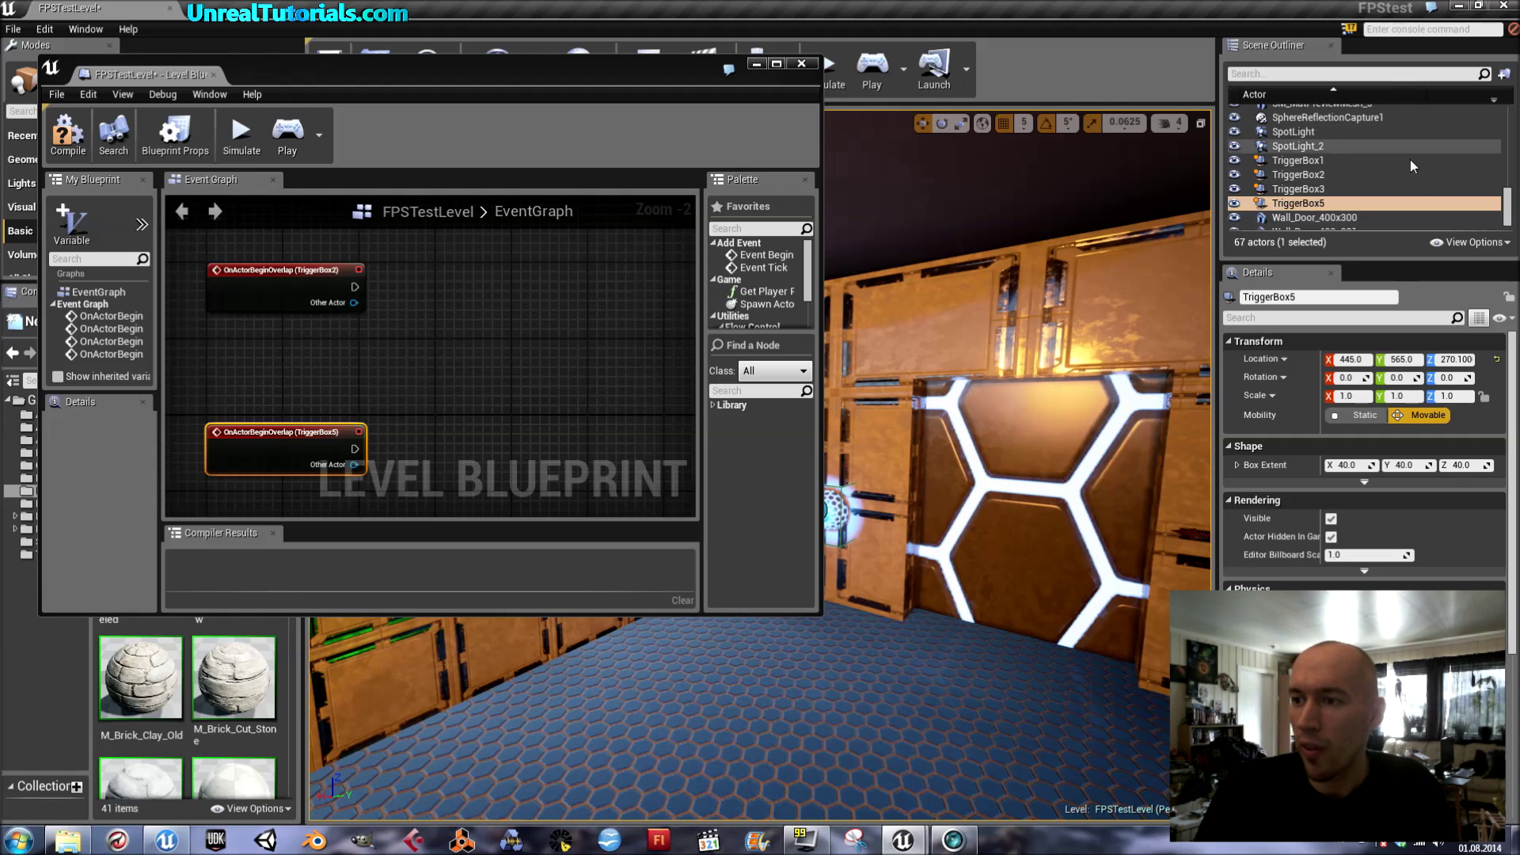
pyautogui.moveTo(1507, 212); pyautogui.dragTo(1505, 177)
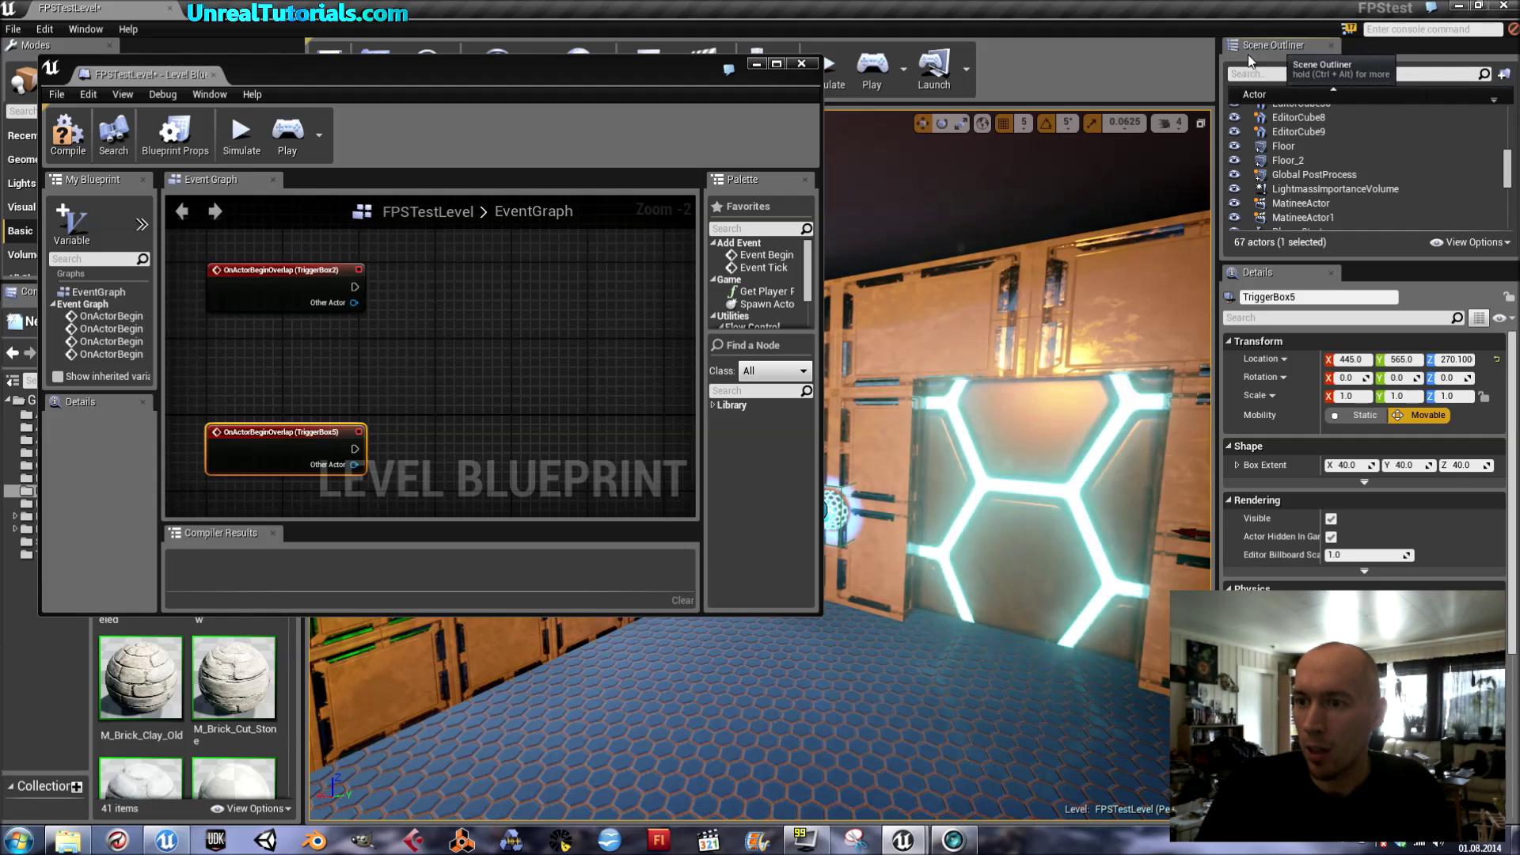
pyautogui.scroll(5, 1507, 179)
pyautogui.scroll(-8, 1505, 170)
pyautogui.moveTo(1506, 170)
pyautogui.mouseDown()
pyautogui.moveTo(1503, 135)
pyautogui.moveTo(1504, 182)
pyautogui.mouseUp()
pyautogui.click(1338, 185)
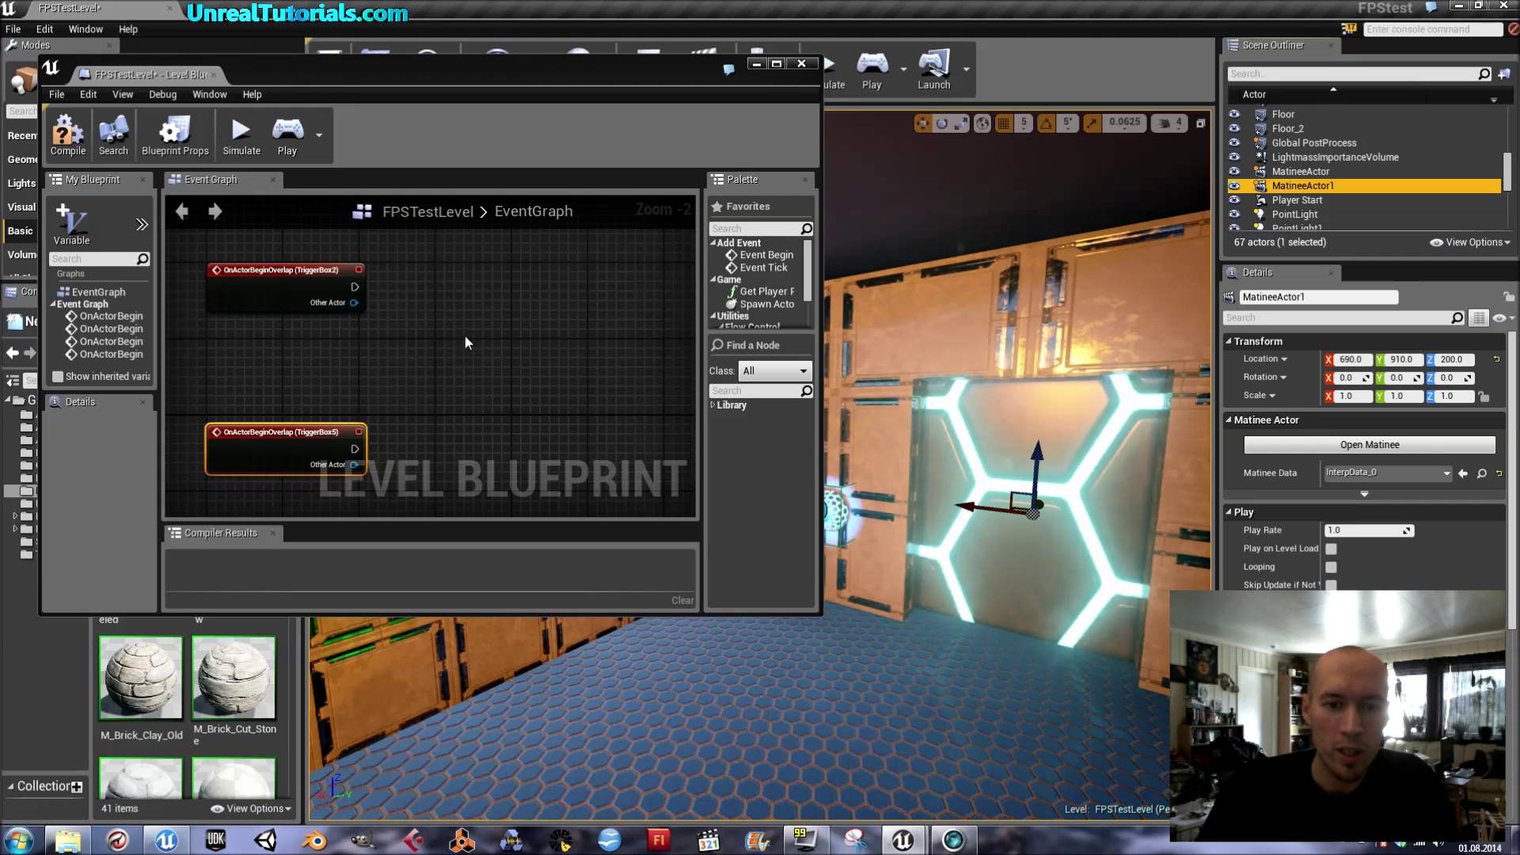
pyautogui.rightClick(486, 335)
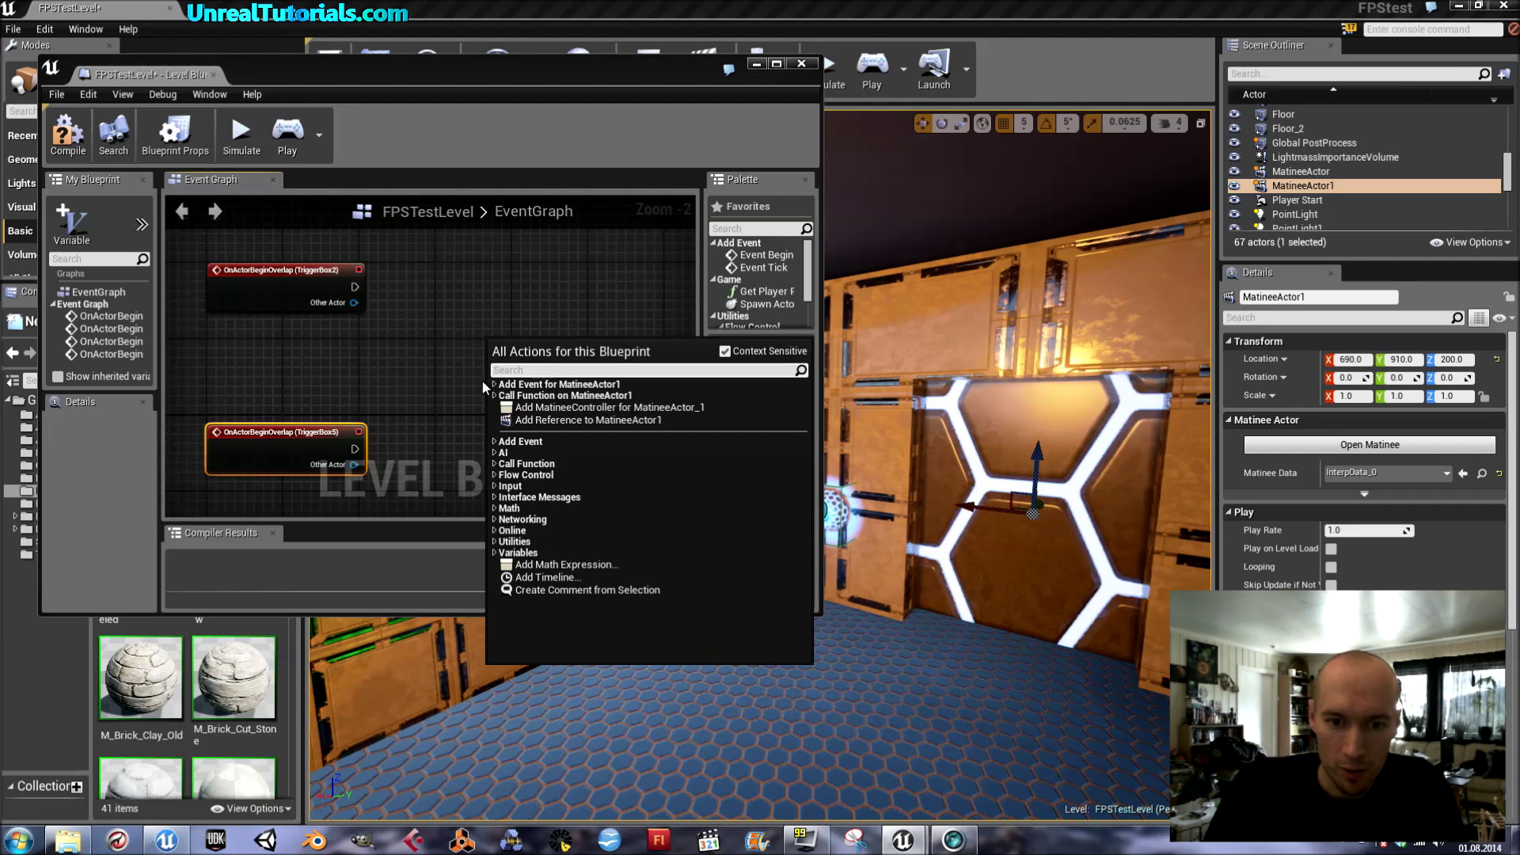
pyautogui.click(552, 421)
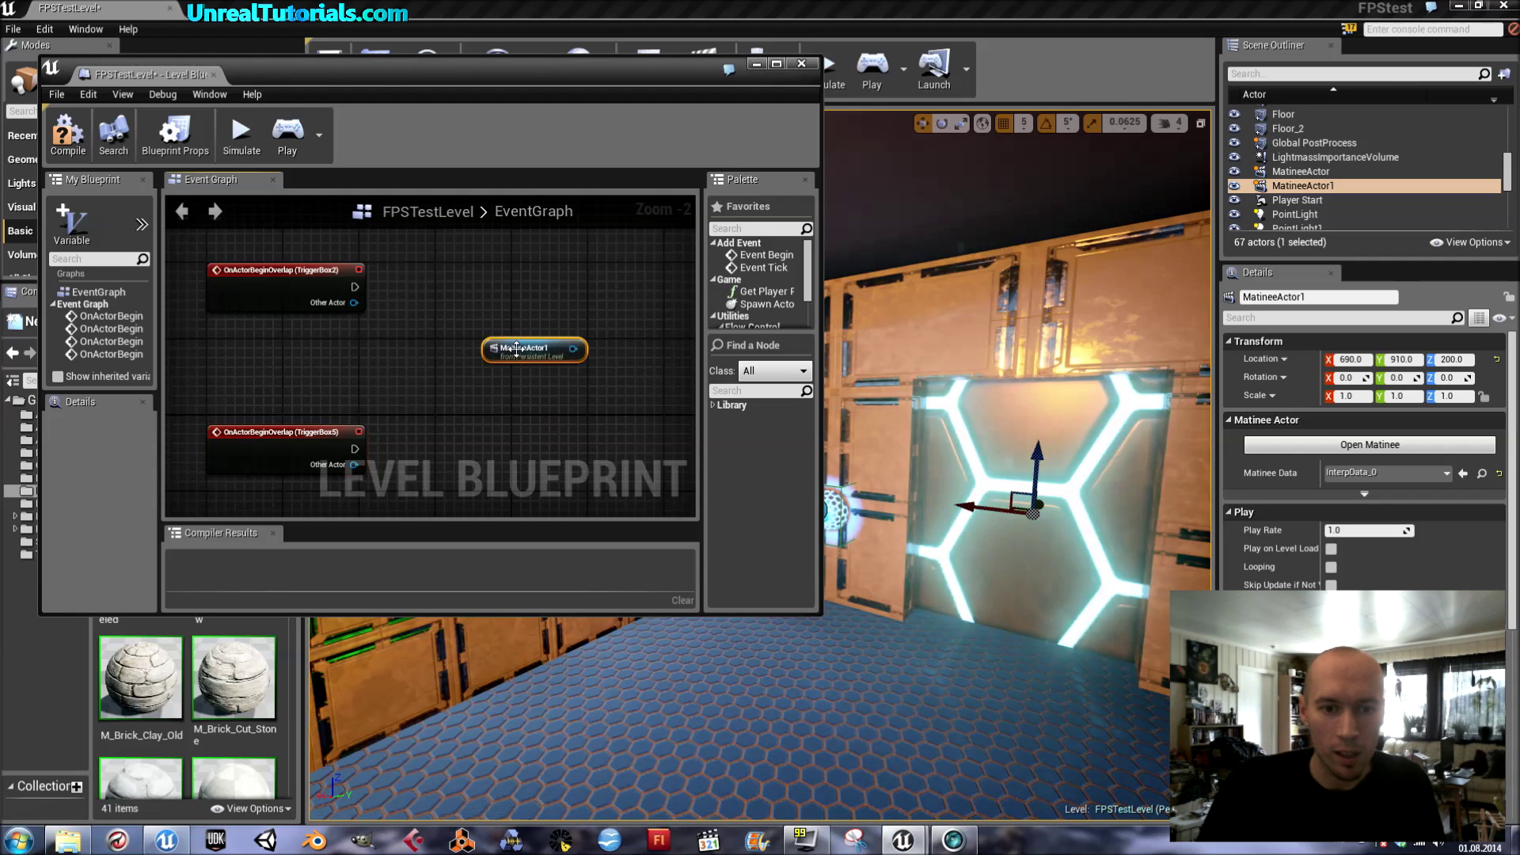
pyautogui.moveTo(510, 353); pyautogui.dragTo(382, 353)
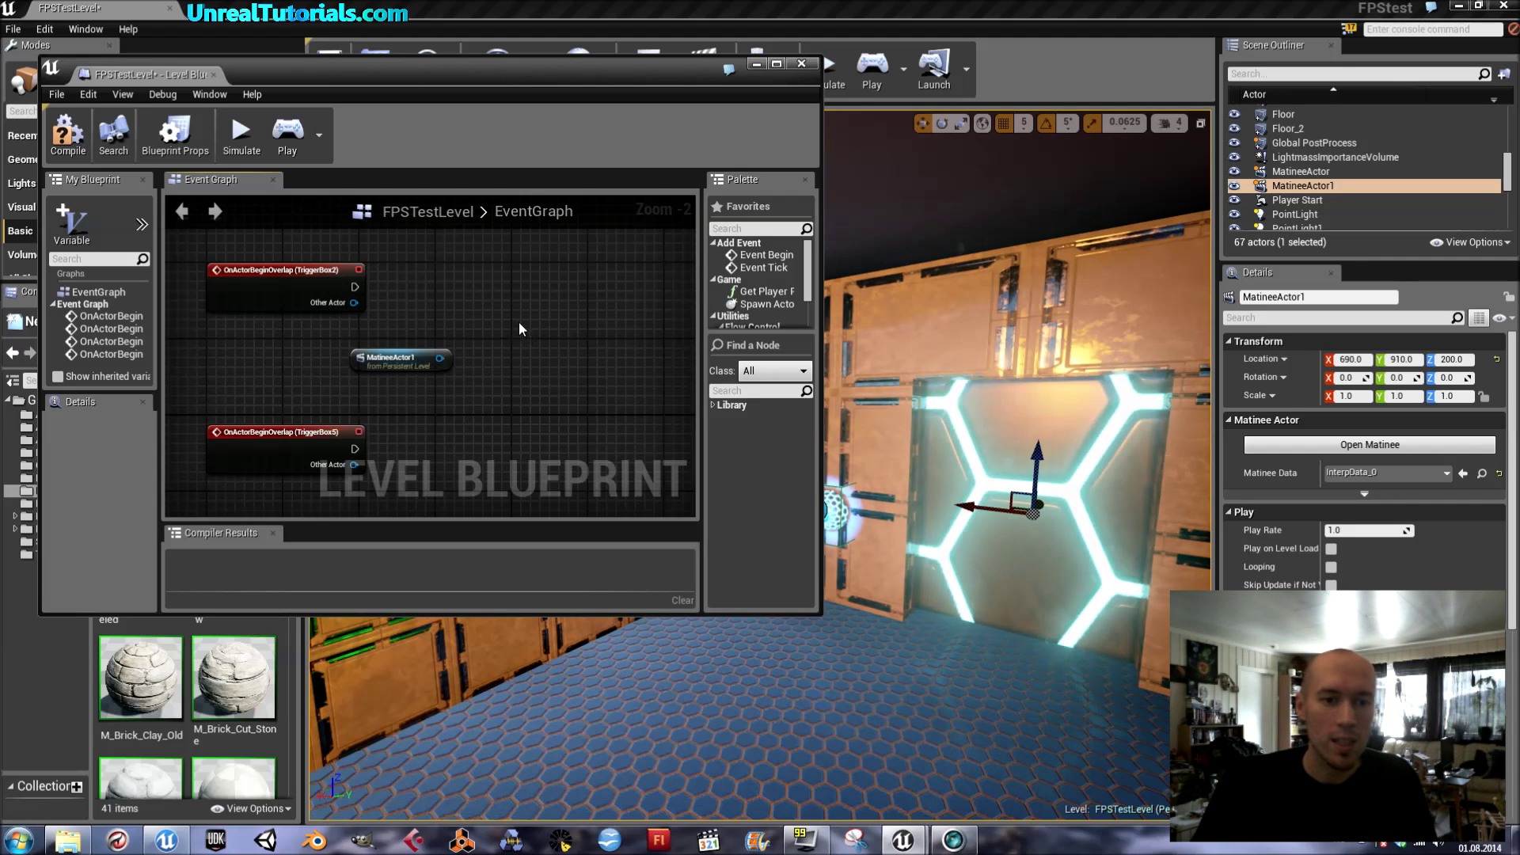
# Step: Add a Matinee Play node beside the TriggerBox2 overlap event and delete the extra MatineeActor1 reference wired to it
pyautogui.moveTo(288, 287); pyautogui.dragTo(288, 267)
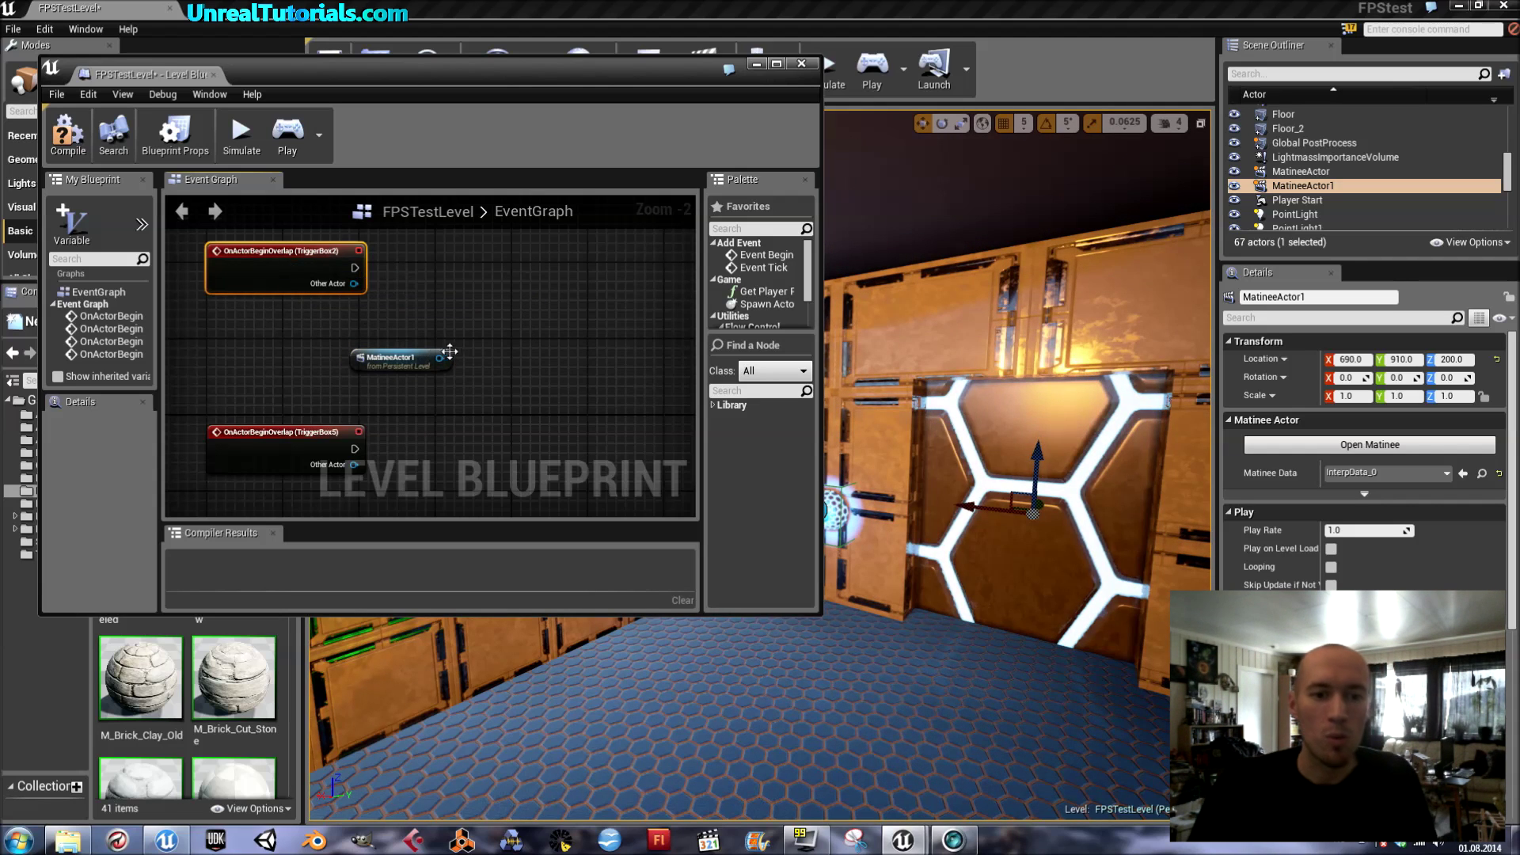
pyautogui.rightClick(524, 303)
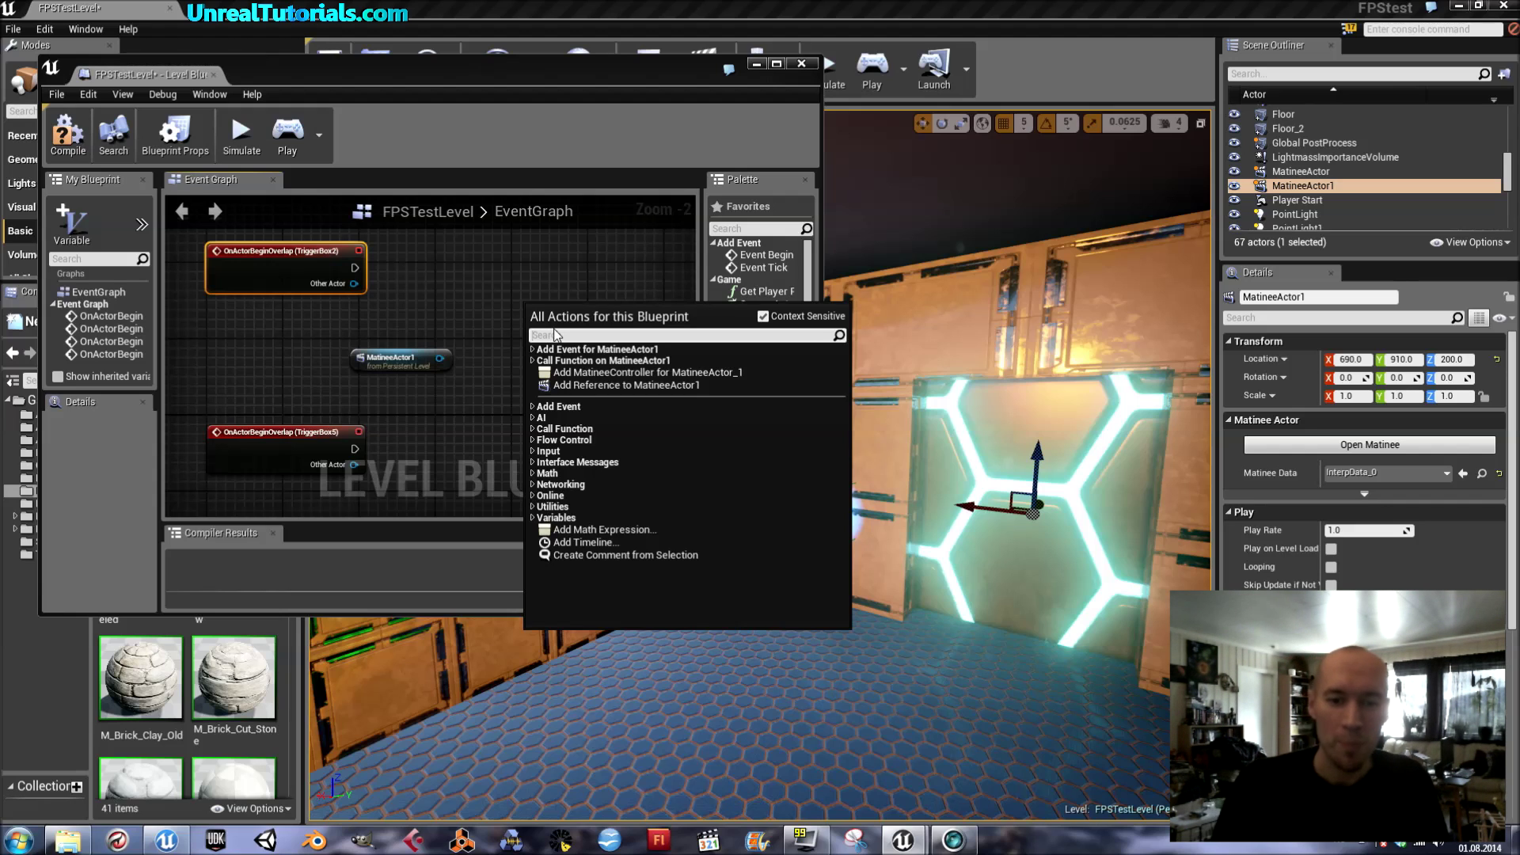
pyautogui.write('play')
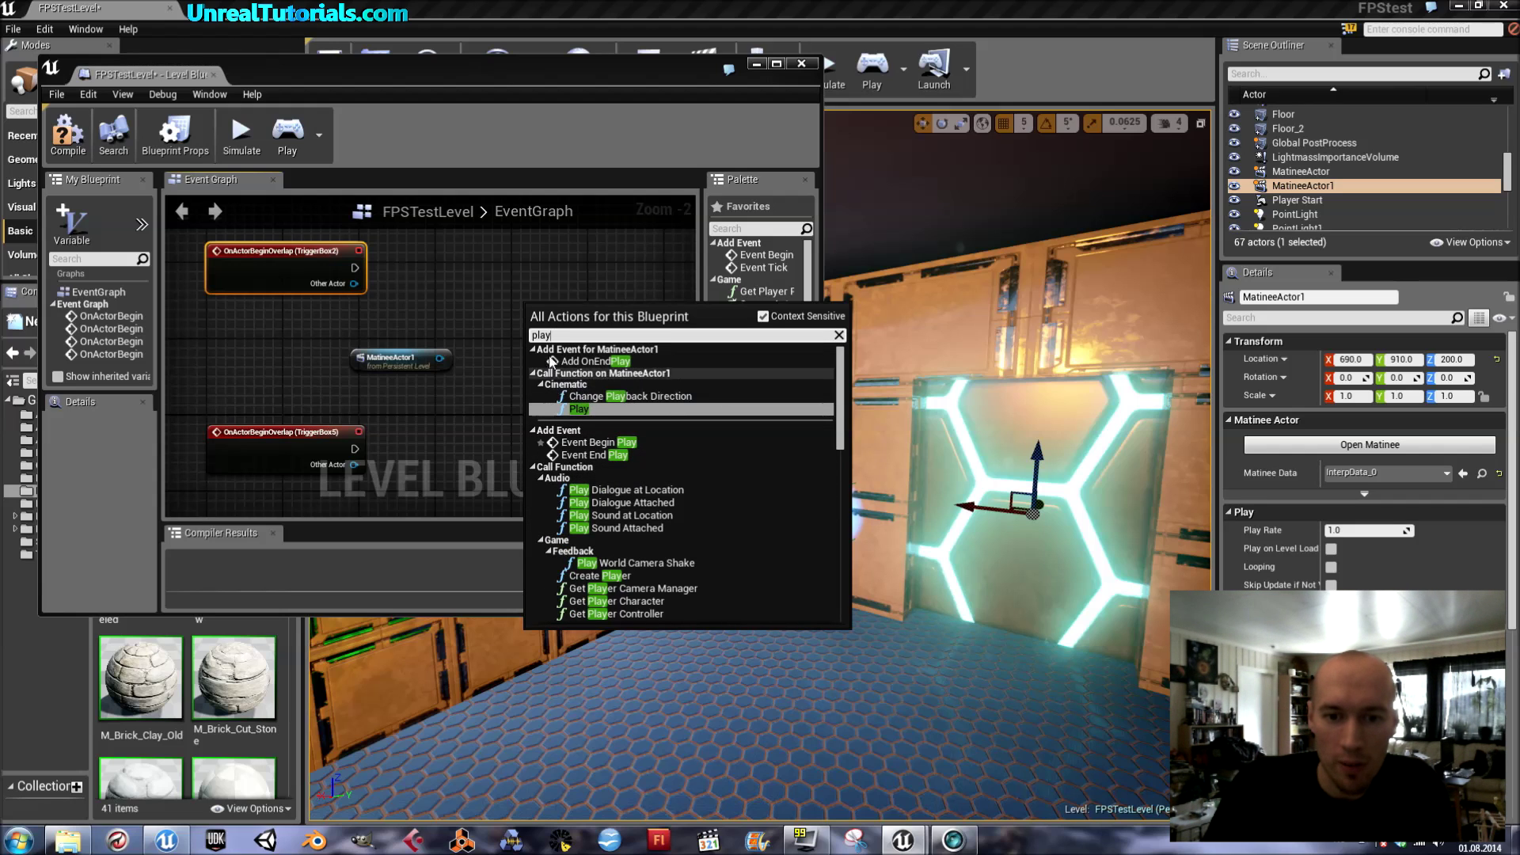
pyautogui.click(579, 410)
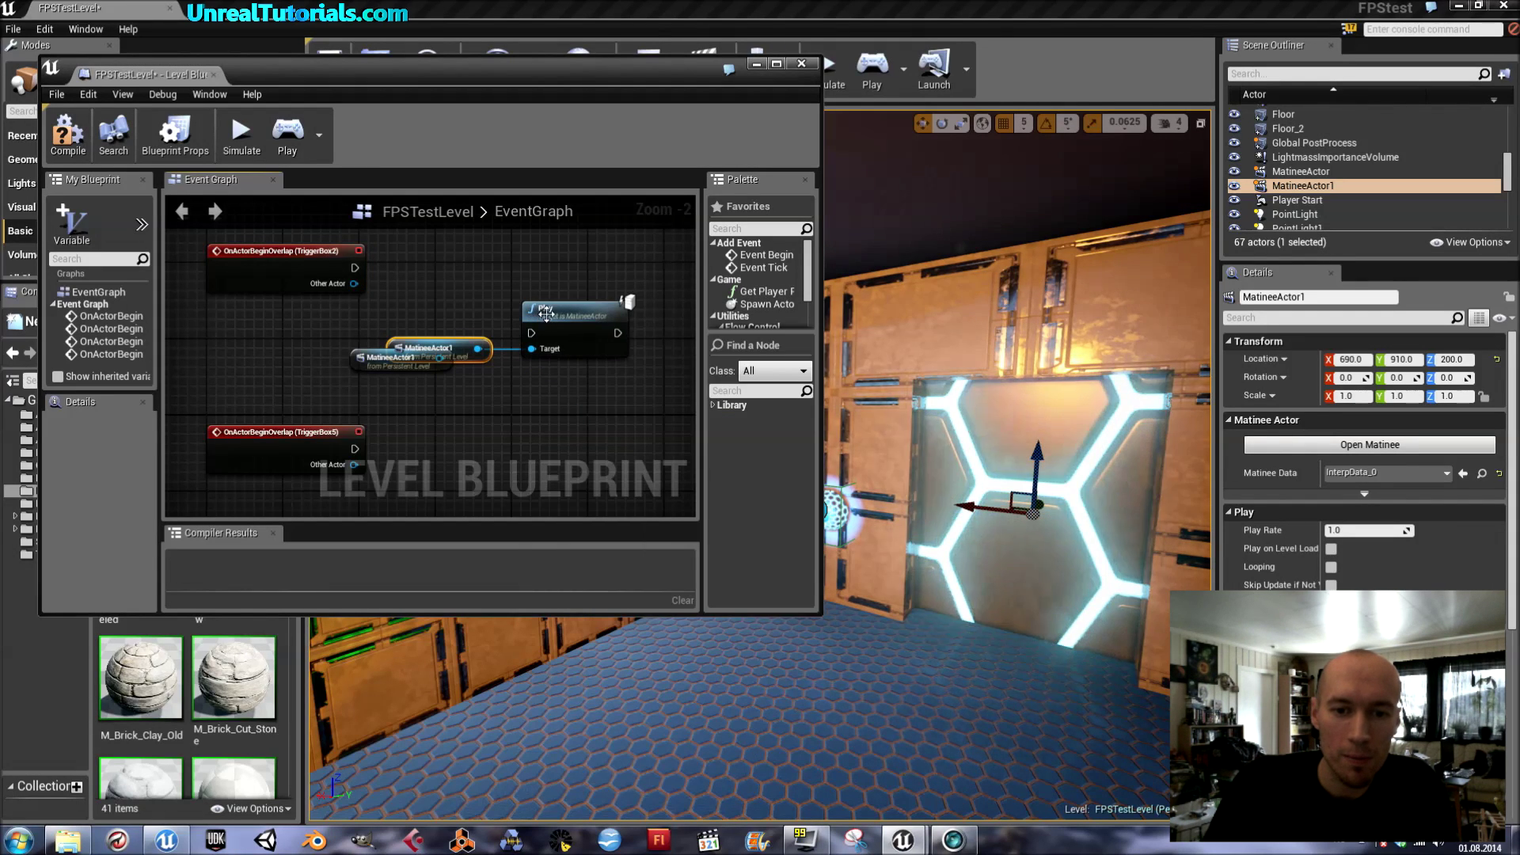
pyautogui.moveTo(428, 349); pyautogui.dragTo(437, 301)
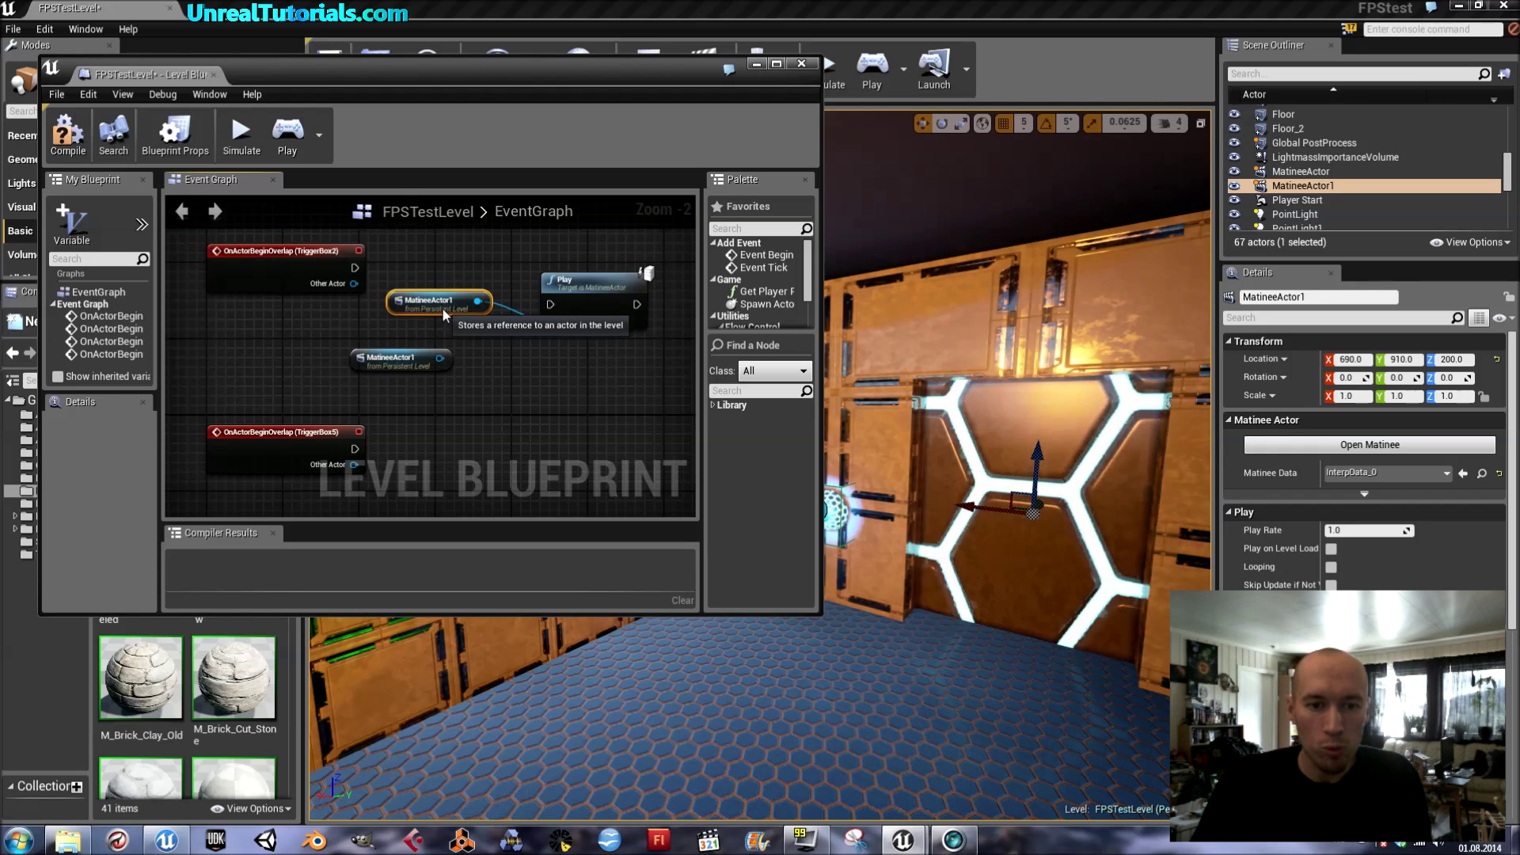
pyautogui.press('Delete')
pyautogui.moveTo(582, 291); pyautogui.dragTo(582, 281)
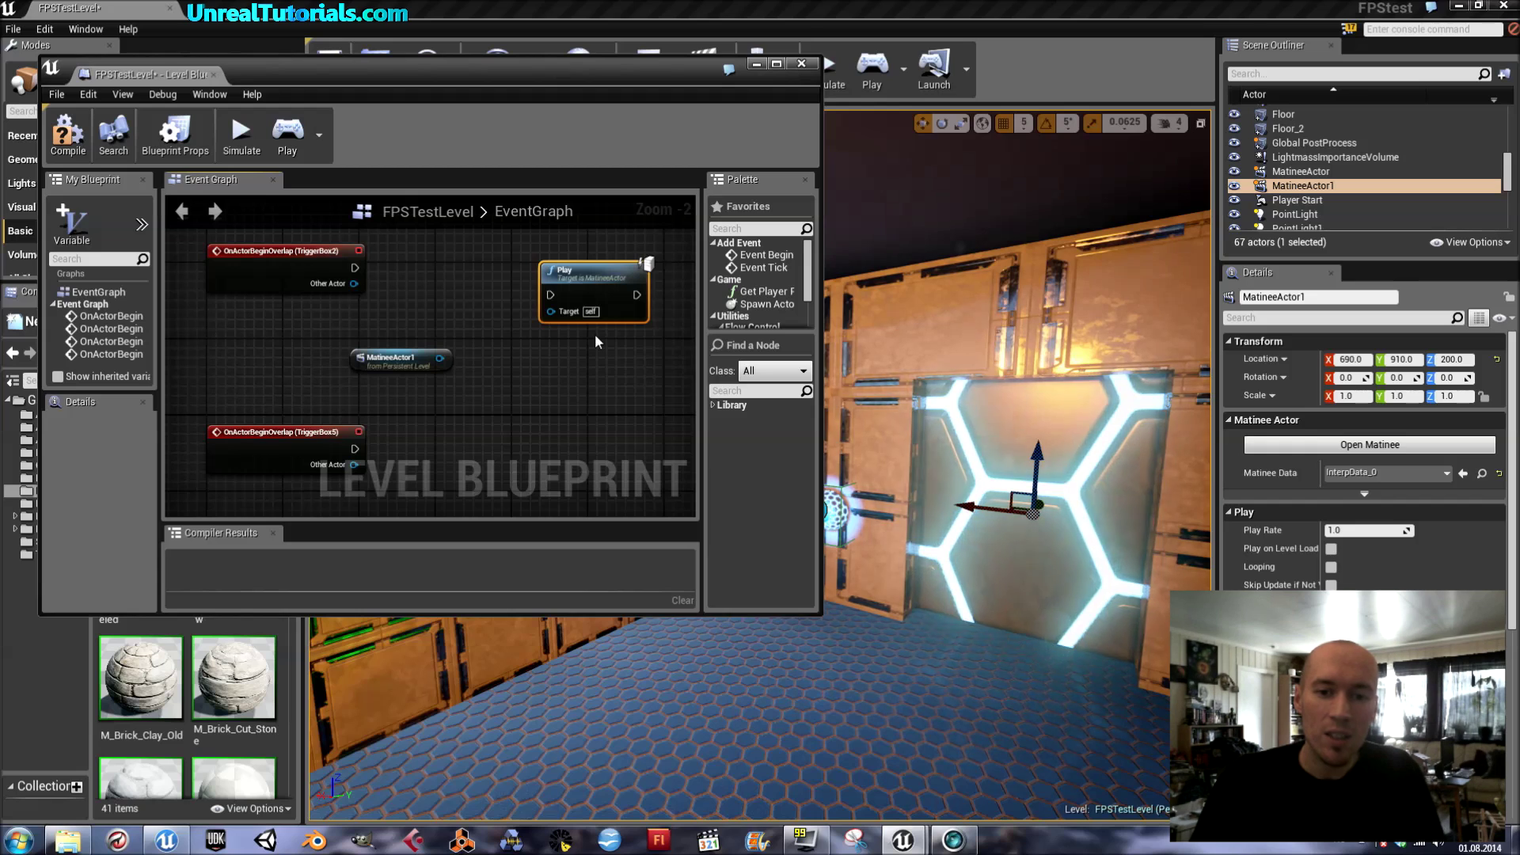
# Step: Duplicate the Play node beside the TriggerBox5 overlap event and gather the events, Play nodes and MatineeActor1 reference closer together
pyautogui.hotkey('ctrl', 'c')
pyautogui.hotkey('ctrl', 'v')
pyautogui.moveTo(617, 396); pyautogui.dragTo(582, 435)
pyautogui.moveTo(354, 432); pyautogui.dragTo(354, 403)
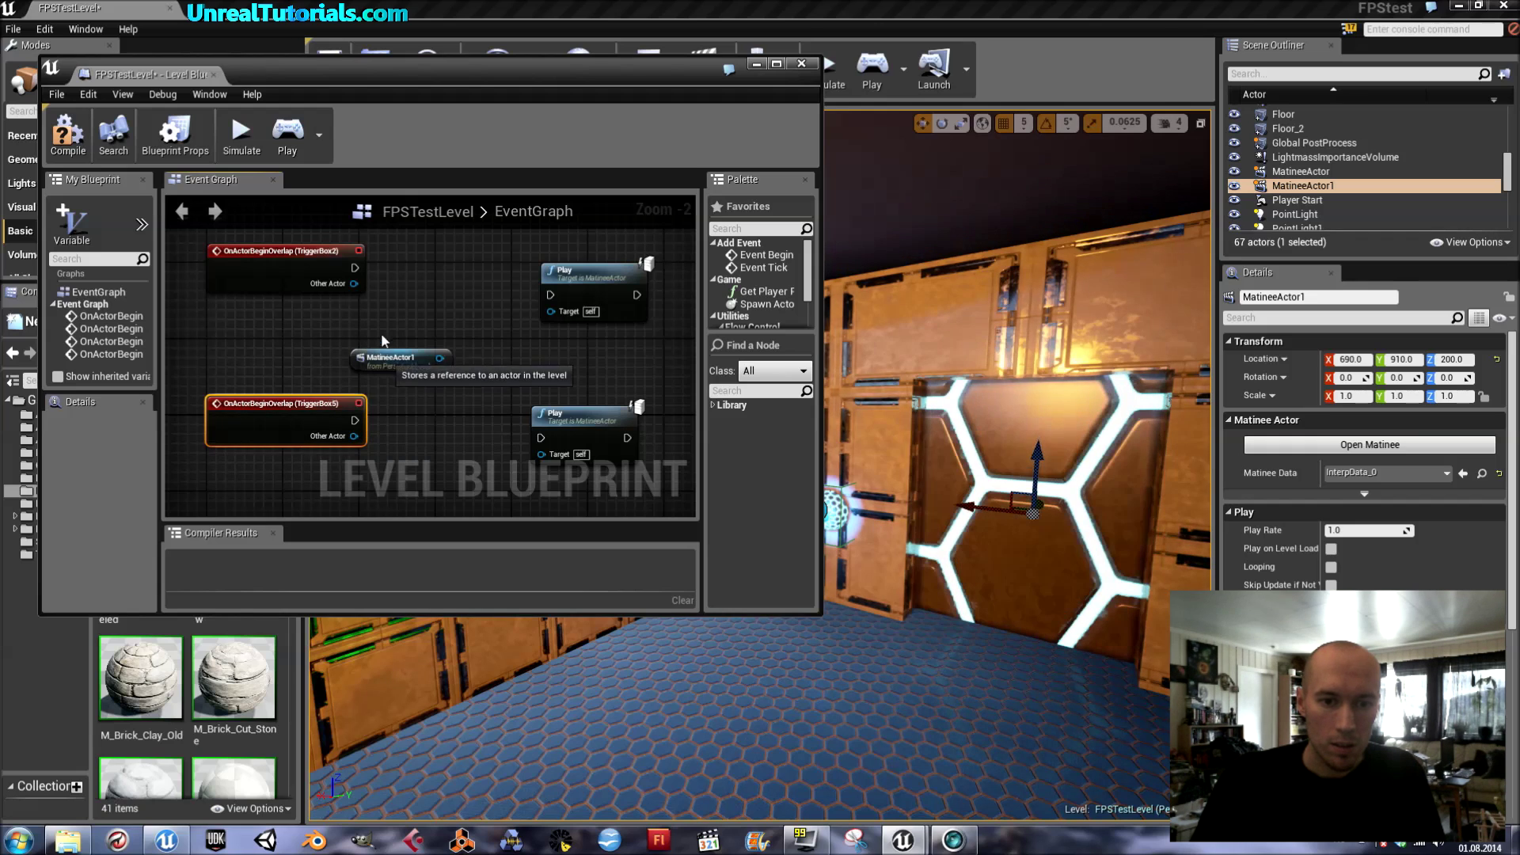
pyautogui.moveTo(382, 354); pyautogui.dragTo(363, 325)
pyautogui.moveTo(600, 437); pyautogui.dragTo(552, 418)
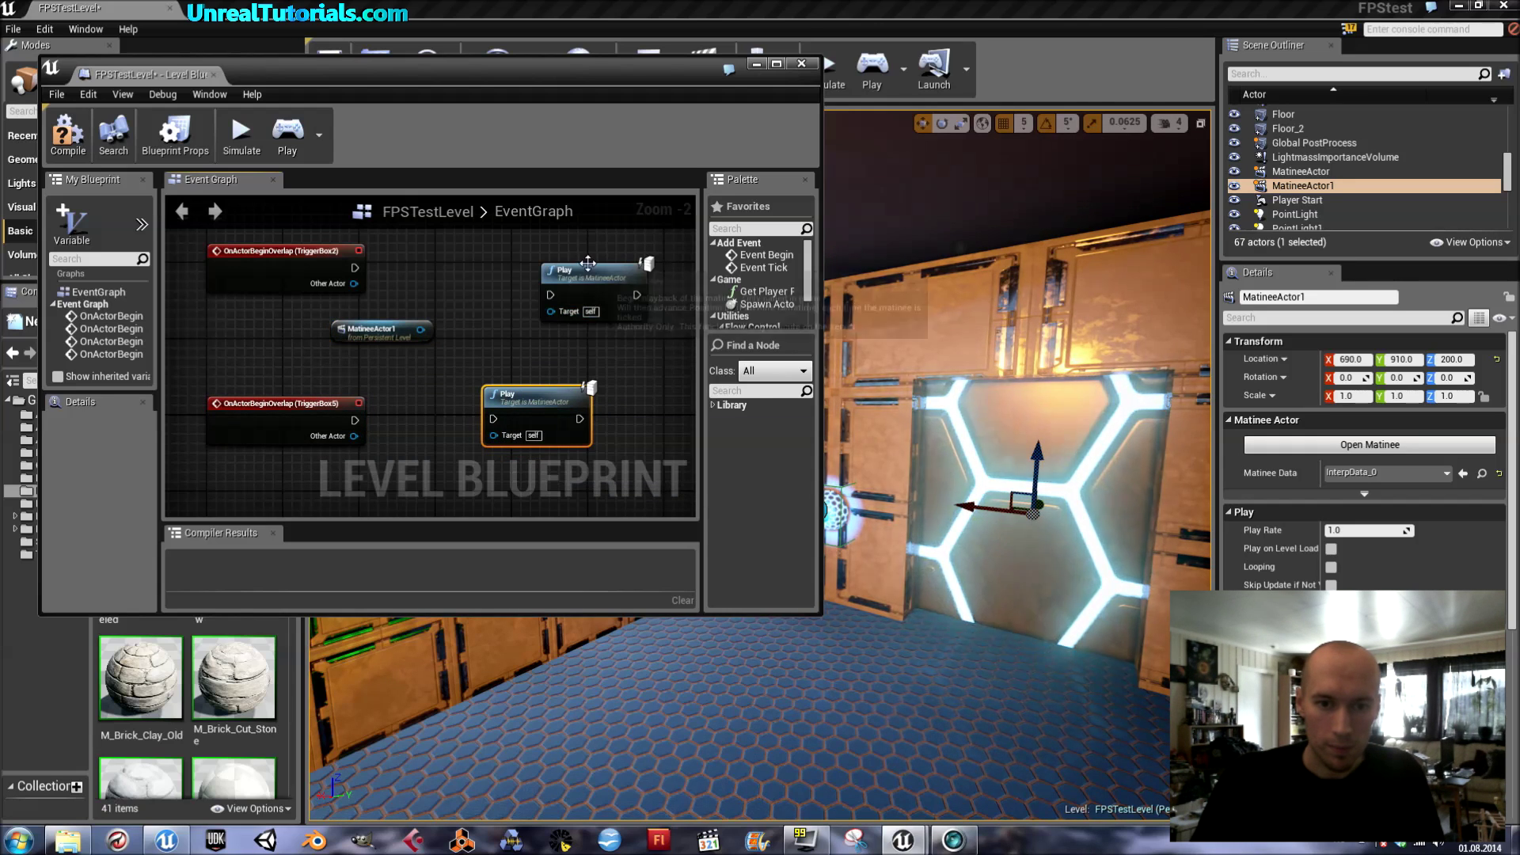
pyautogui.moveTo(550, 274); pyautogui.dragTo(491, 262)
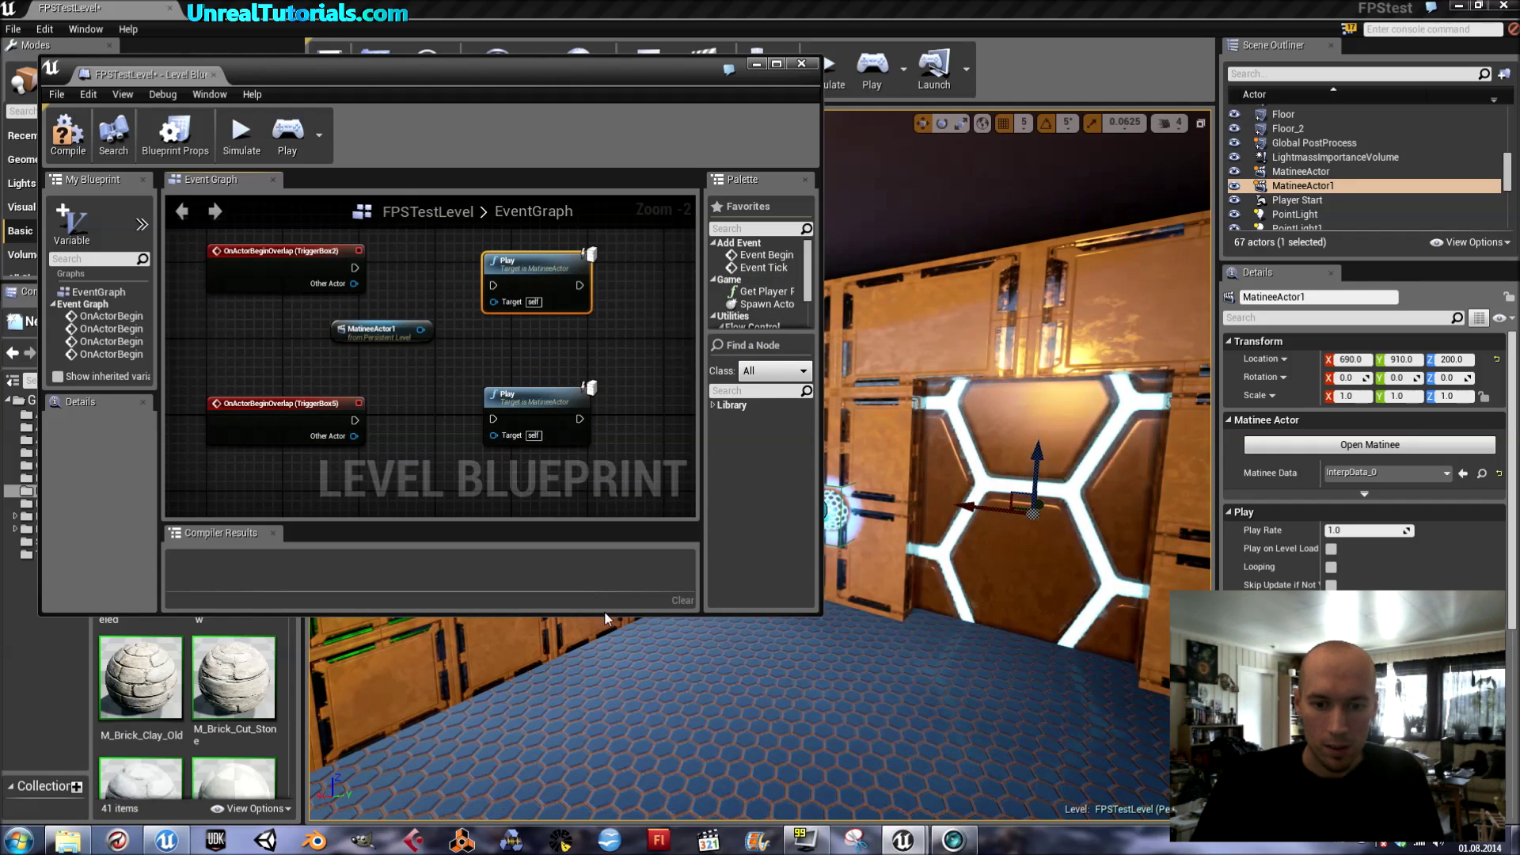
# Step: Make the level blueprint window taller and spread the event and Play nodes apart above and below the MatineeActor1 reference
pyautogui.moveTo(605, 613); pyautogui.dragTo(620, 740)
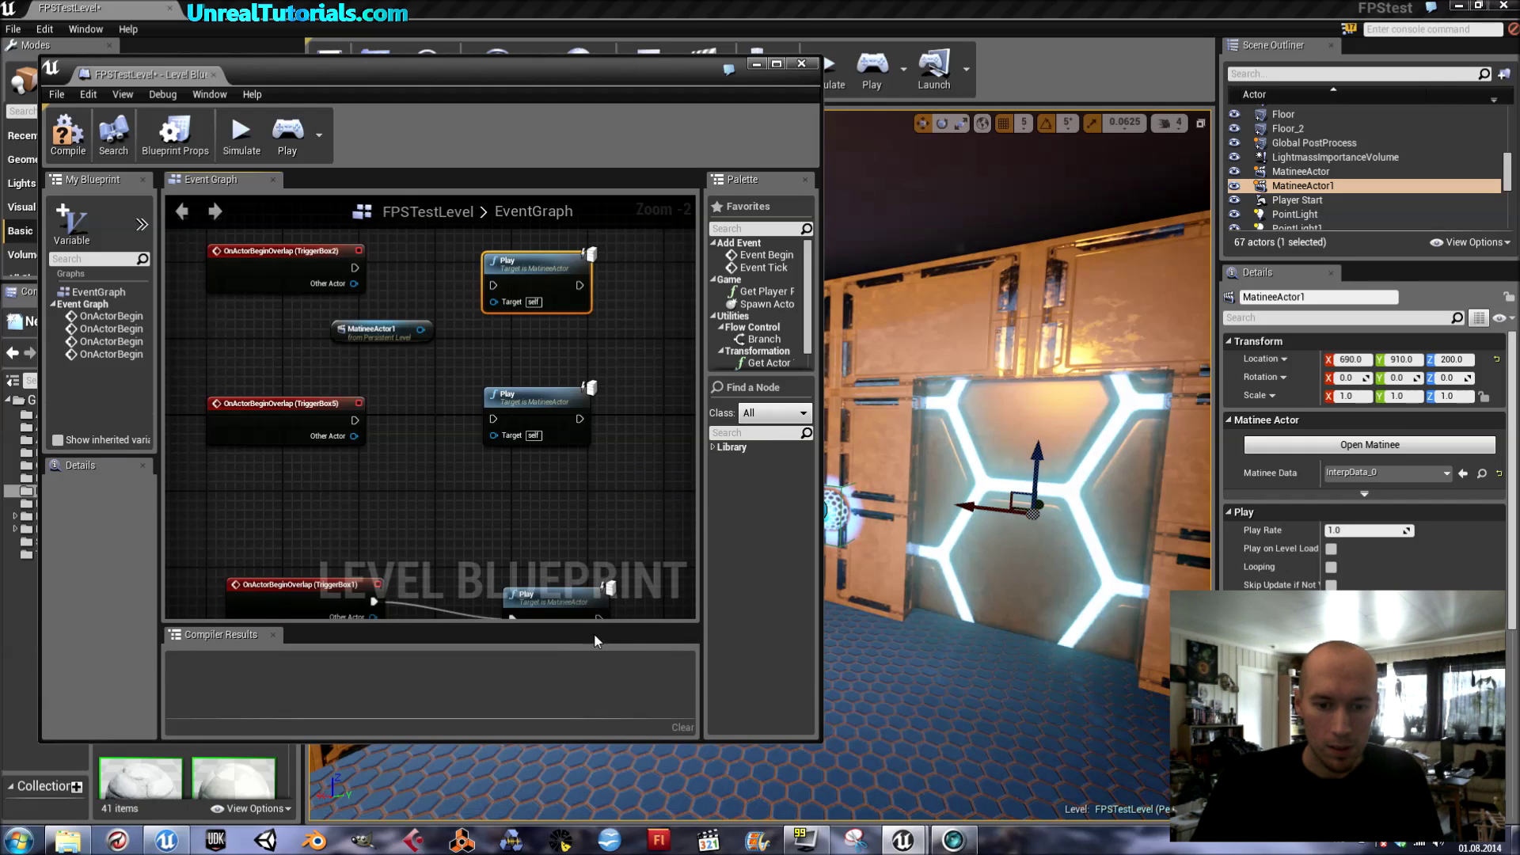
pyautogui.moveTo(610, 731); pyautogui.dragTo(611, 716)
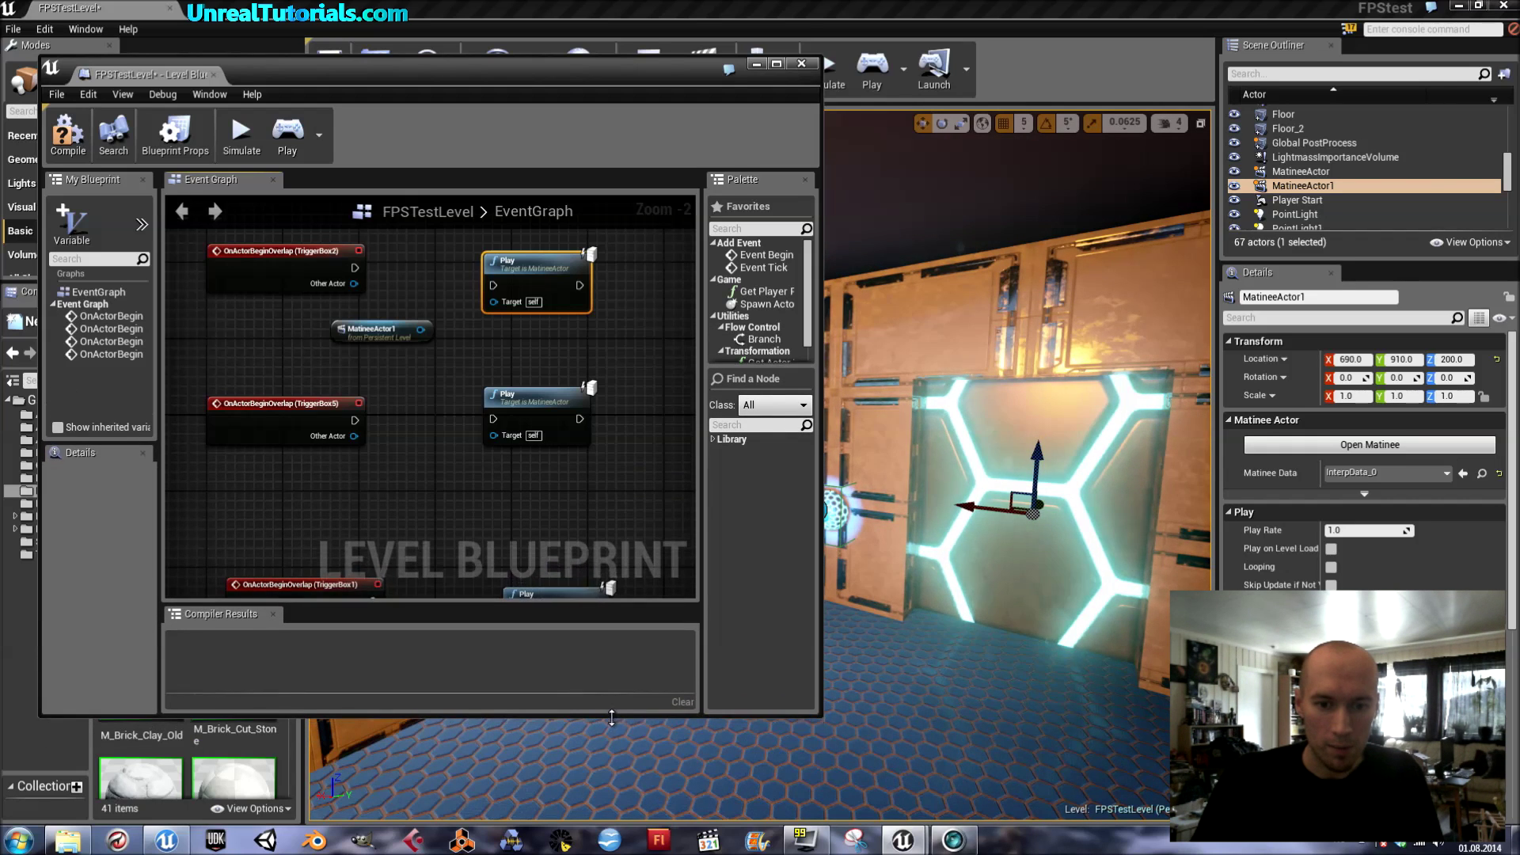
pyautogui.moveTo(639, 480); pyautogui.dragTo(652, 530, button='right')
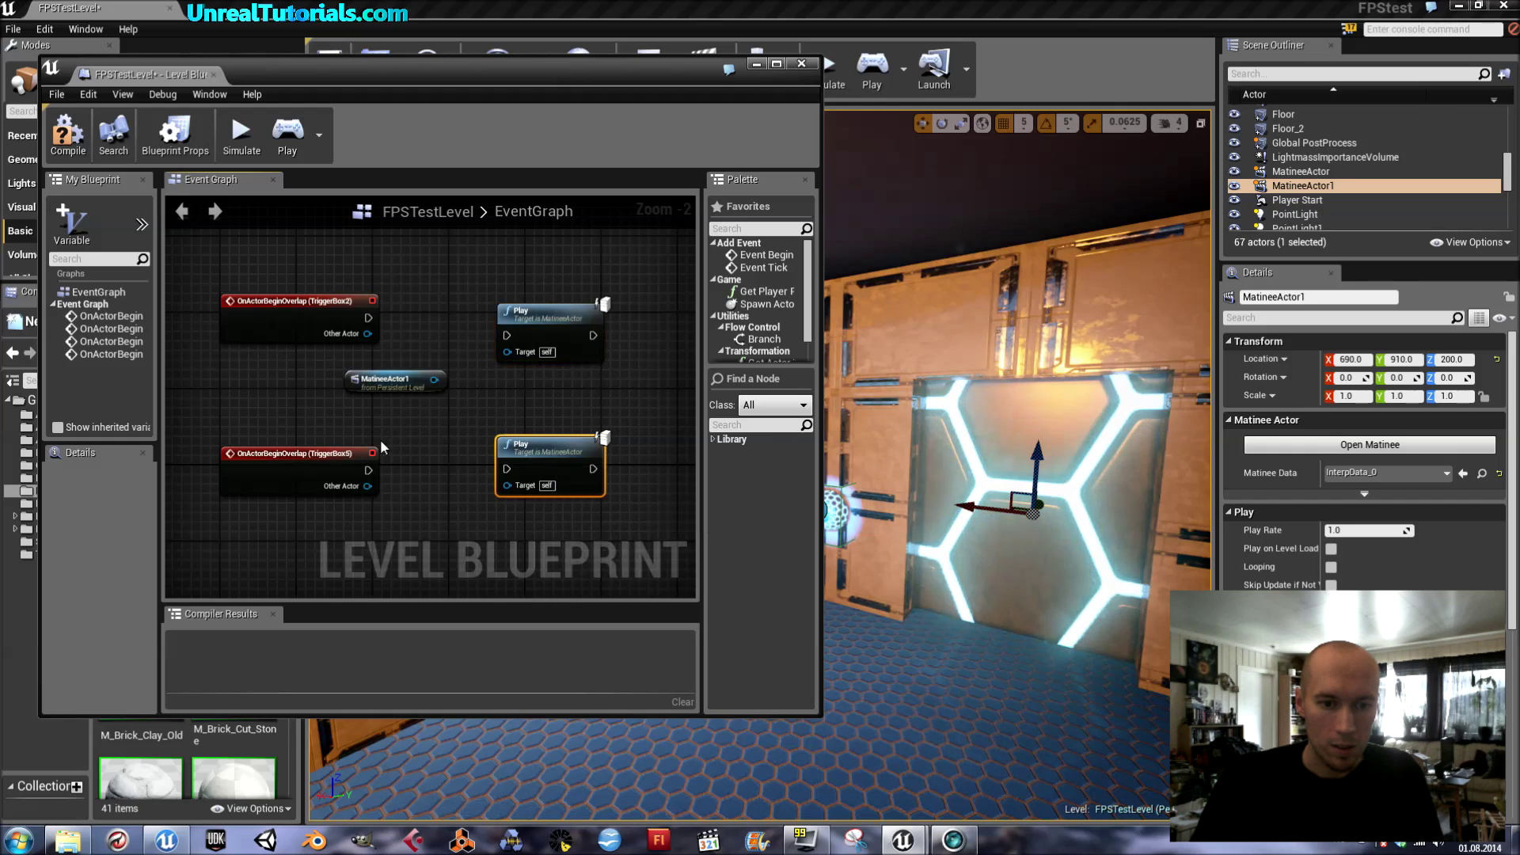
pyautogui.moveTo(292, 464); pyautogui.dragTo(292, 501)
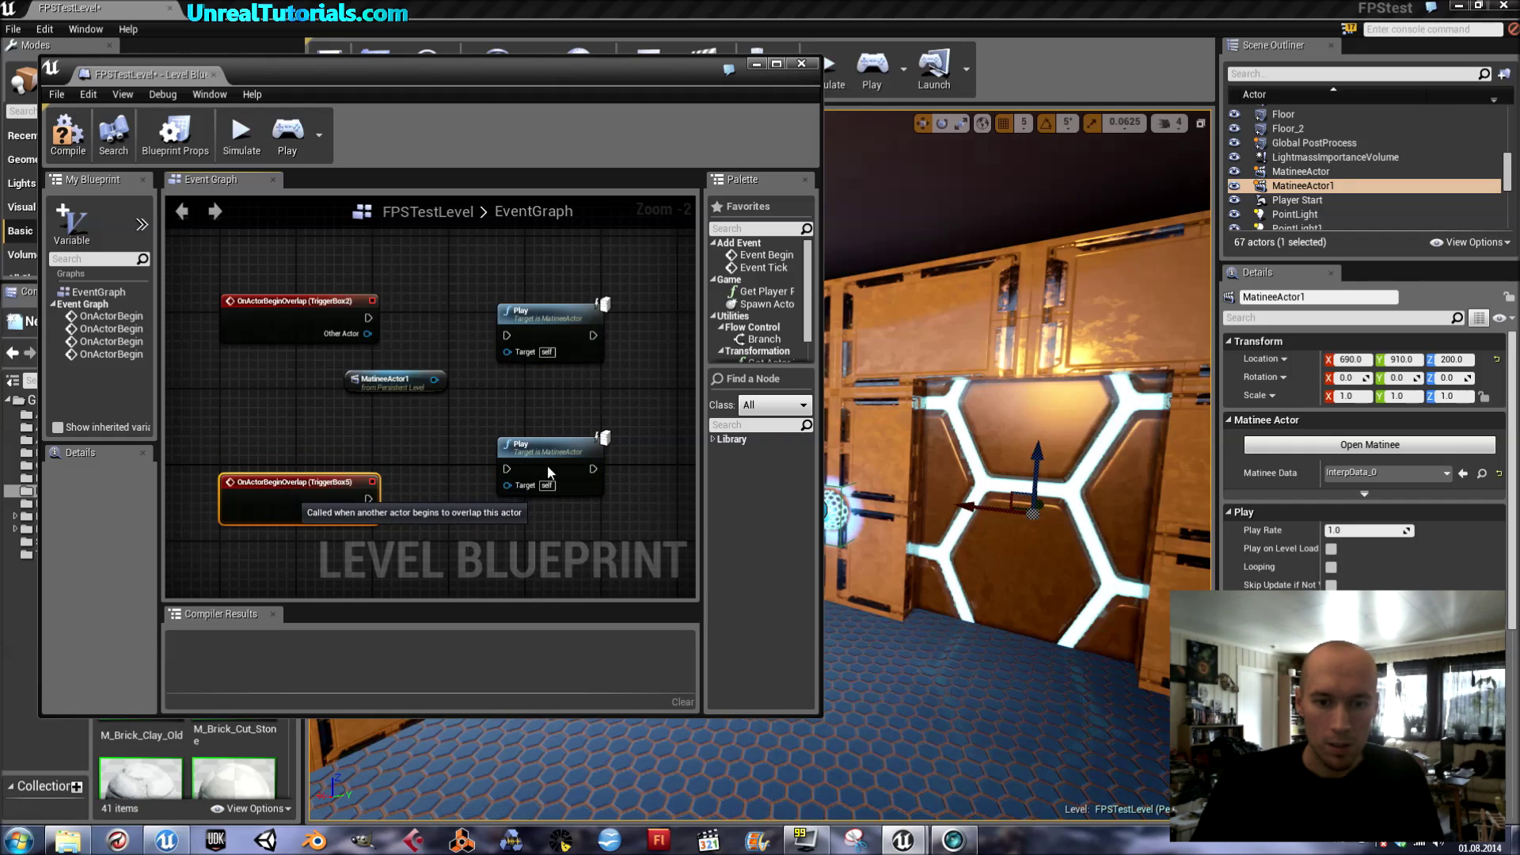
pyautogui.moveTo(568, 457); pyautogui.dragTo(576, 493)
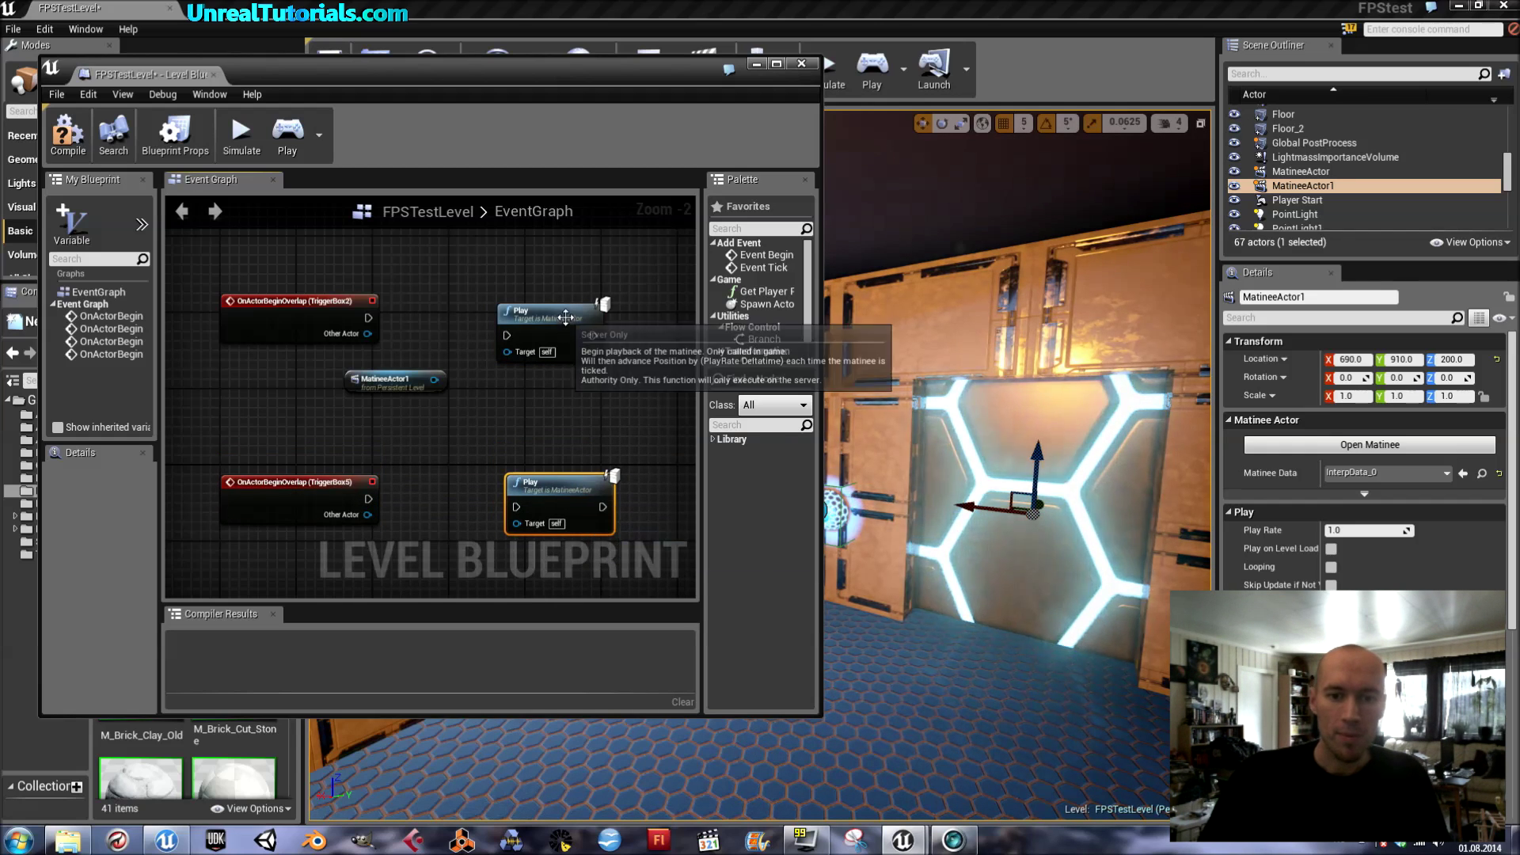
pyautogui.moveTo(556, 334); pyautogui.dragTo(574, 302)
pyautogui.moveTo(316, 319); pyautogui.dragTo(298, 291)
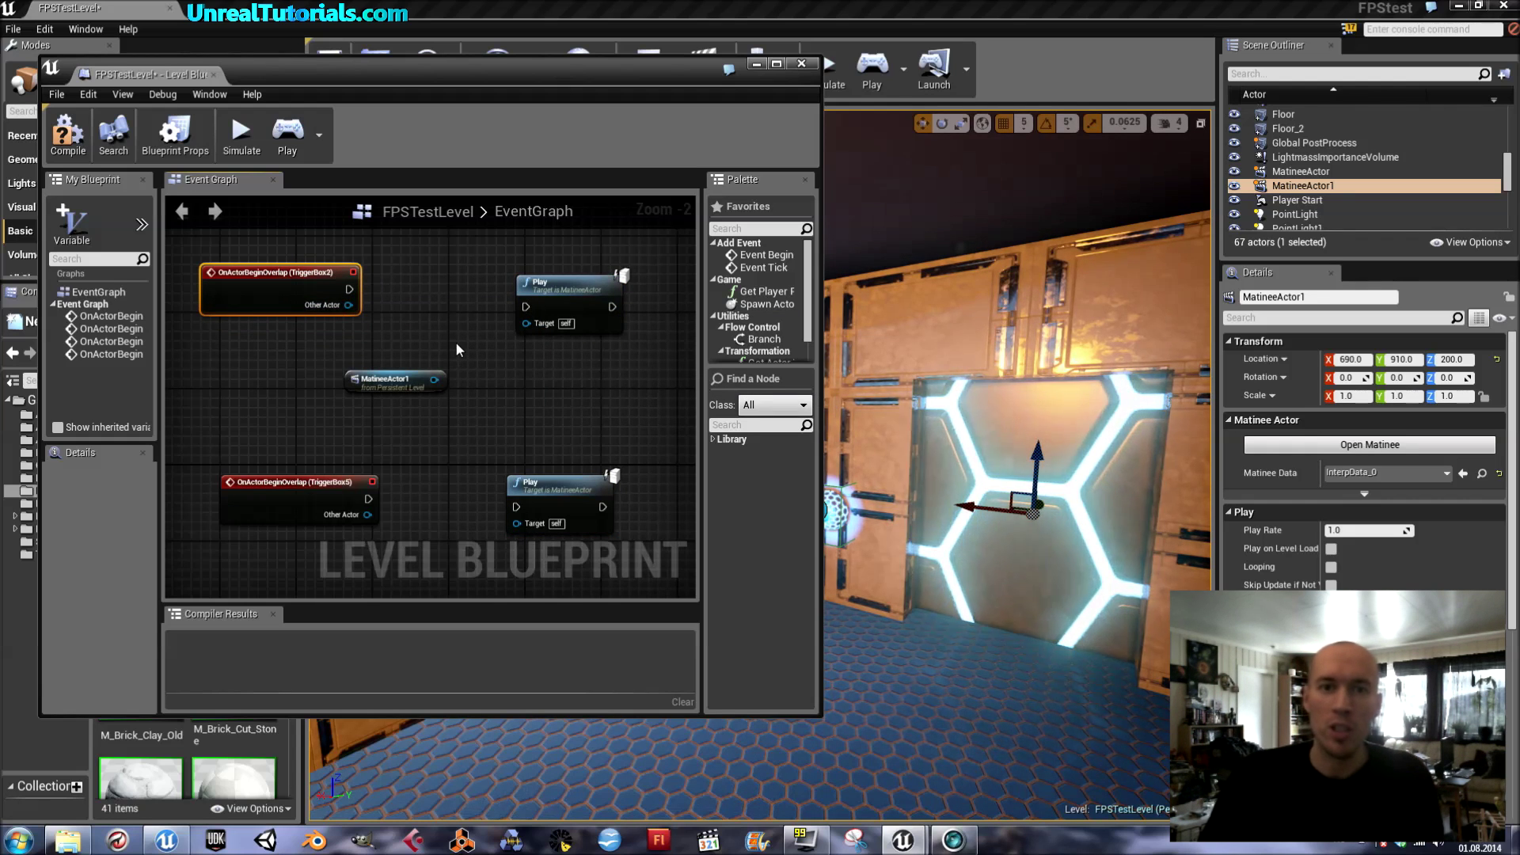
pyautogui.moveTo(386, 379); pyautogui.dragTo(423, 388)
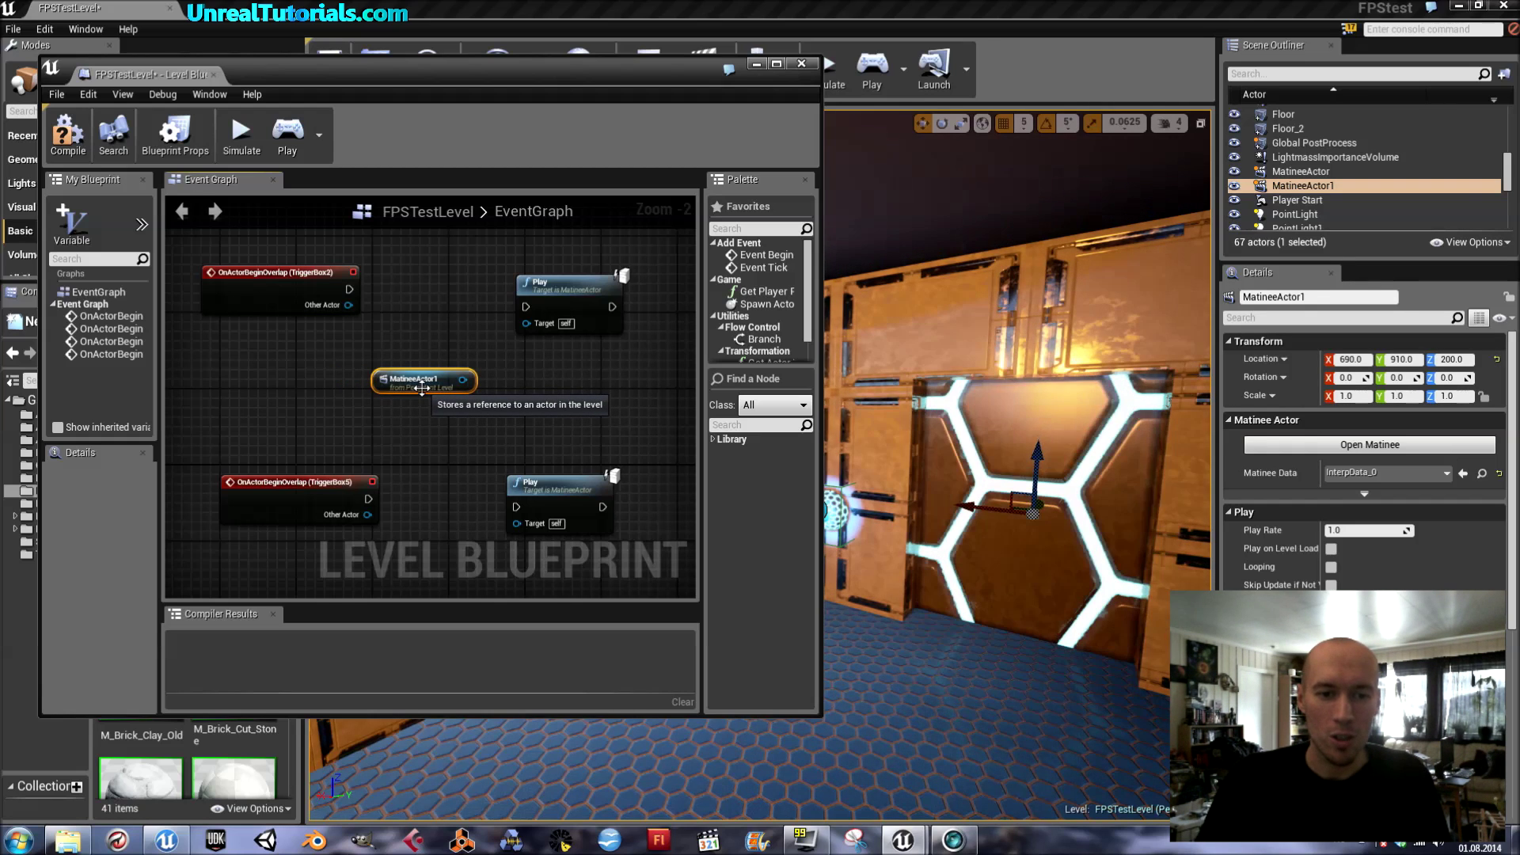
pyautogui.moveTo(419, 386); pyautogui.dragTo(400, 389)
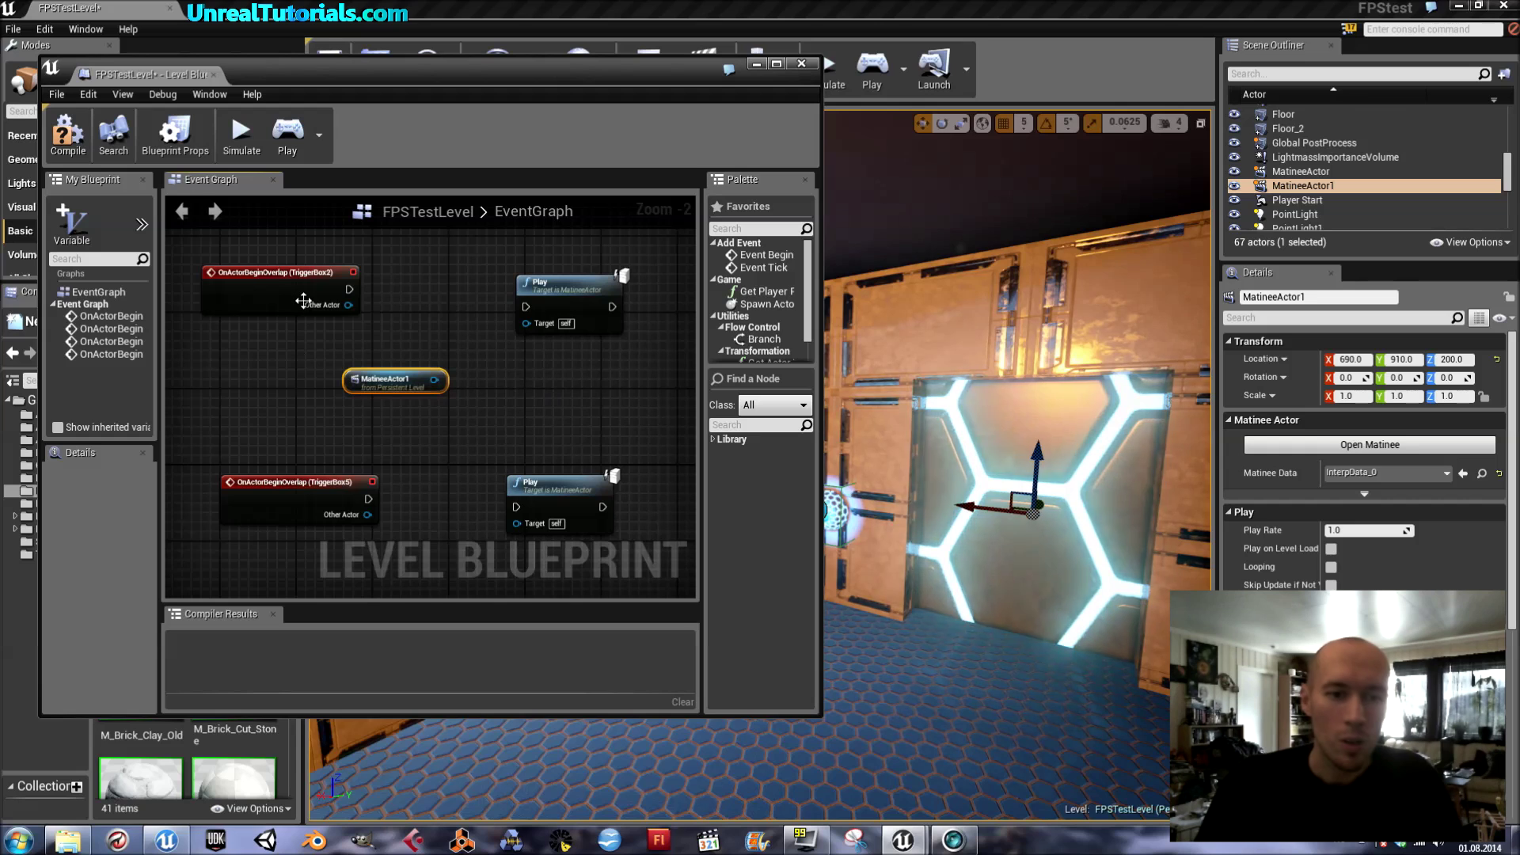
# Step: Wire the TriggerBox2 overlap event to the upper Play node with MatineeActor1 as its target, and compile the blueprint
pyautogui.click(252, 304)
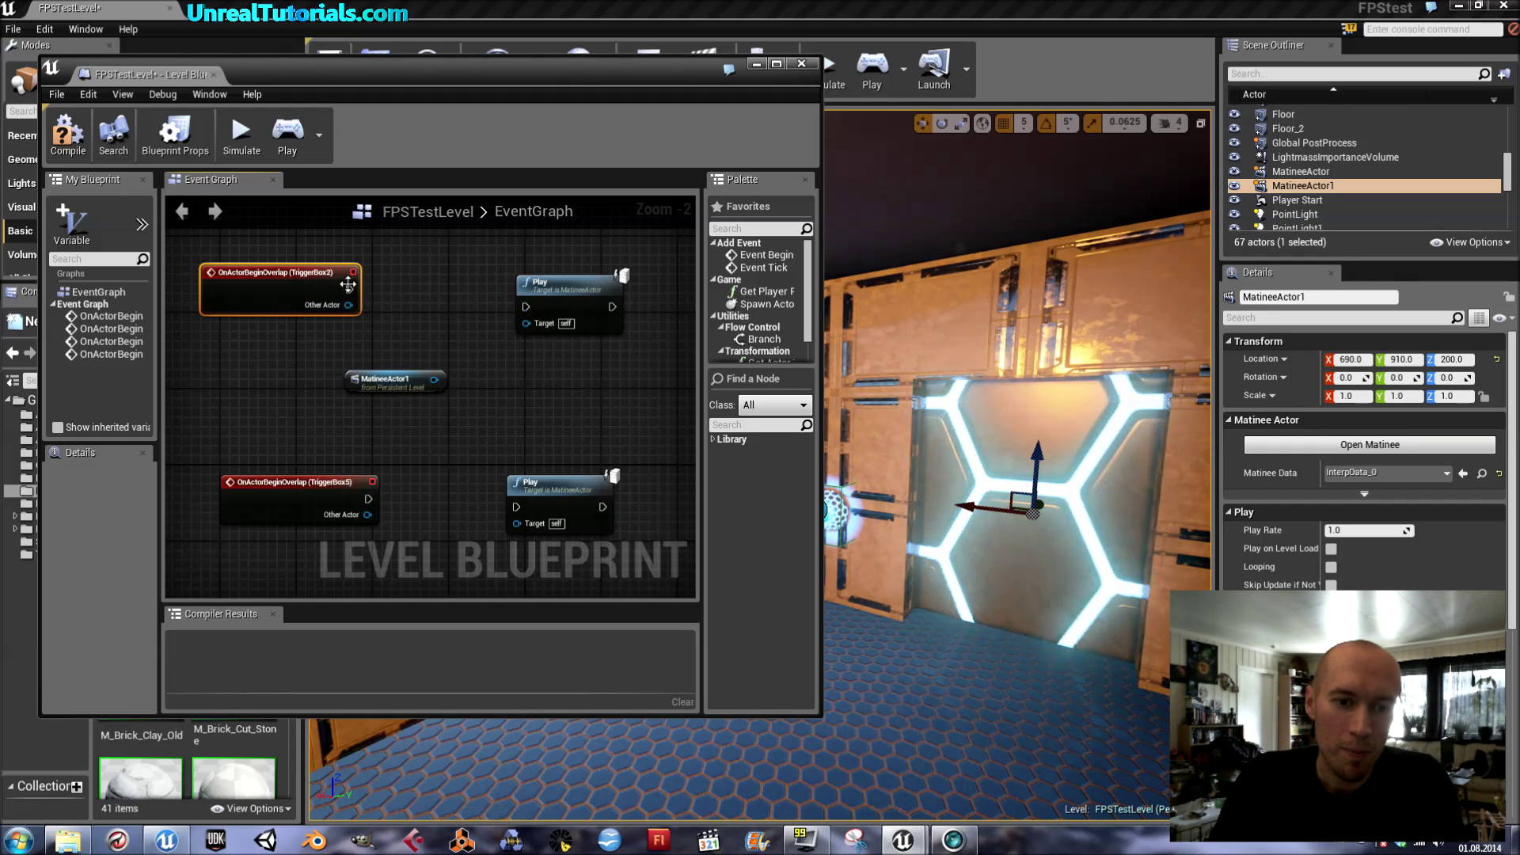
pyautogui.moveTo(525, 307); pyautogui.dragTo(526, 307)
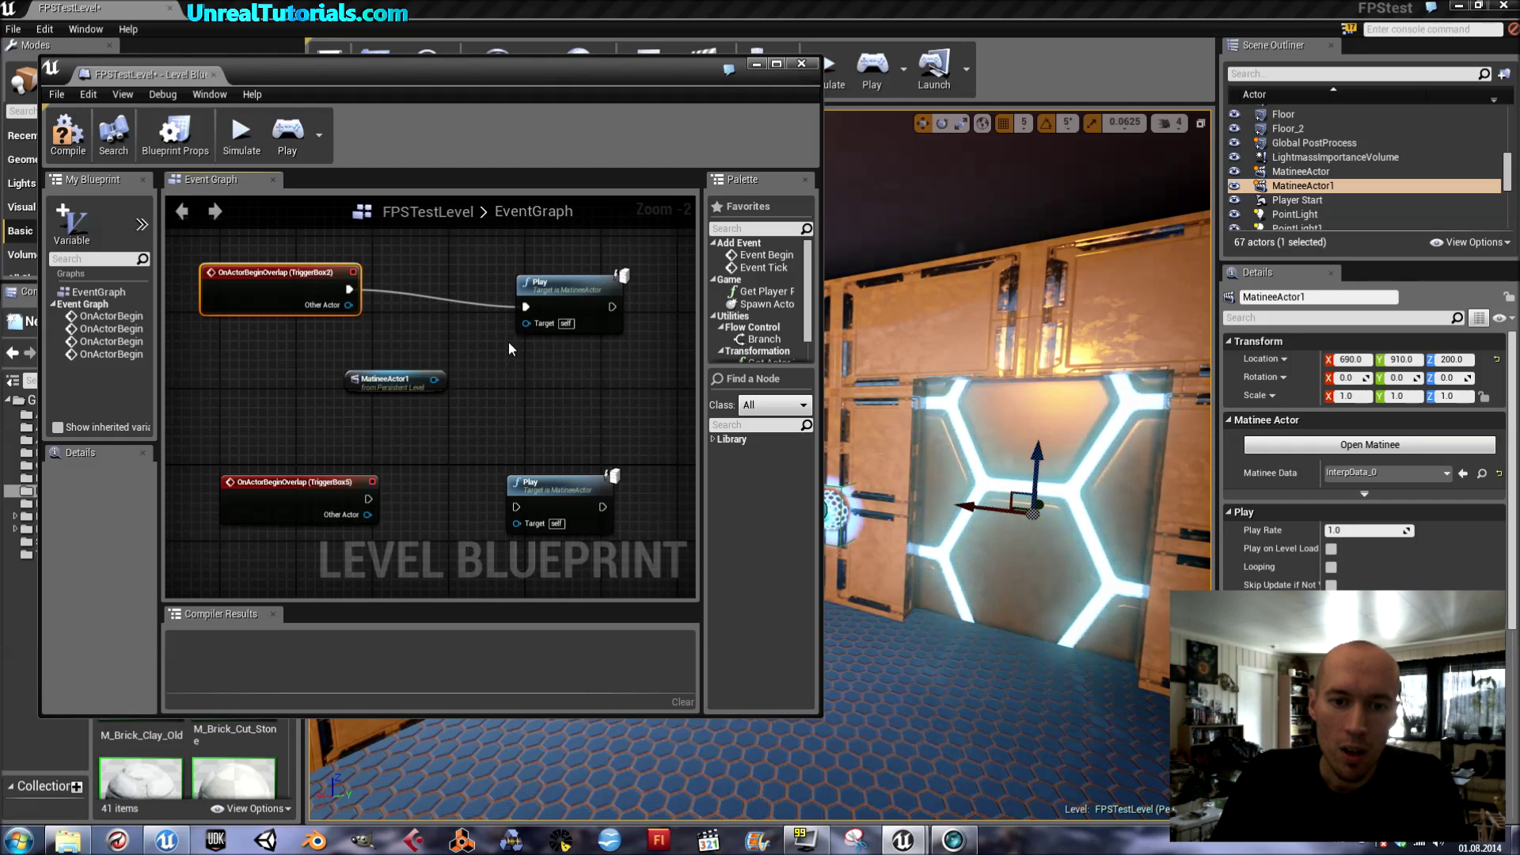
pyautogui.moveTo(434, 379); pyautogui.dragTo(526, 325)
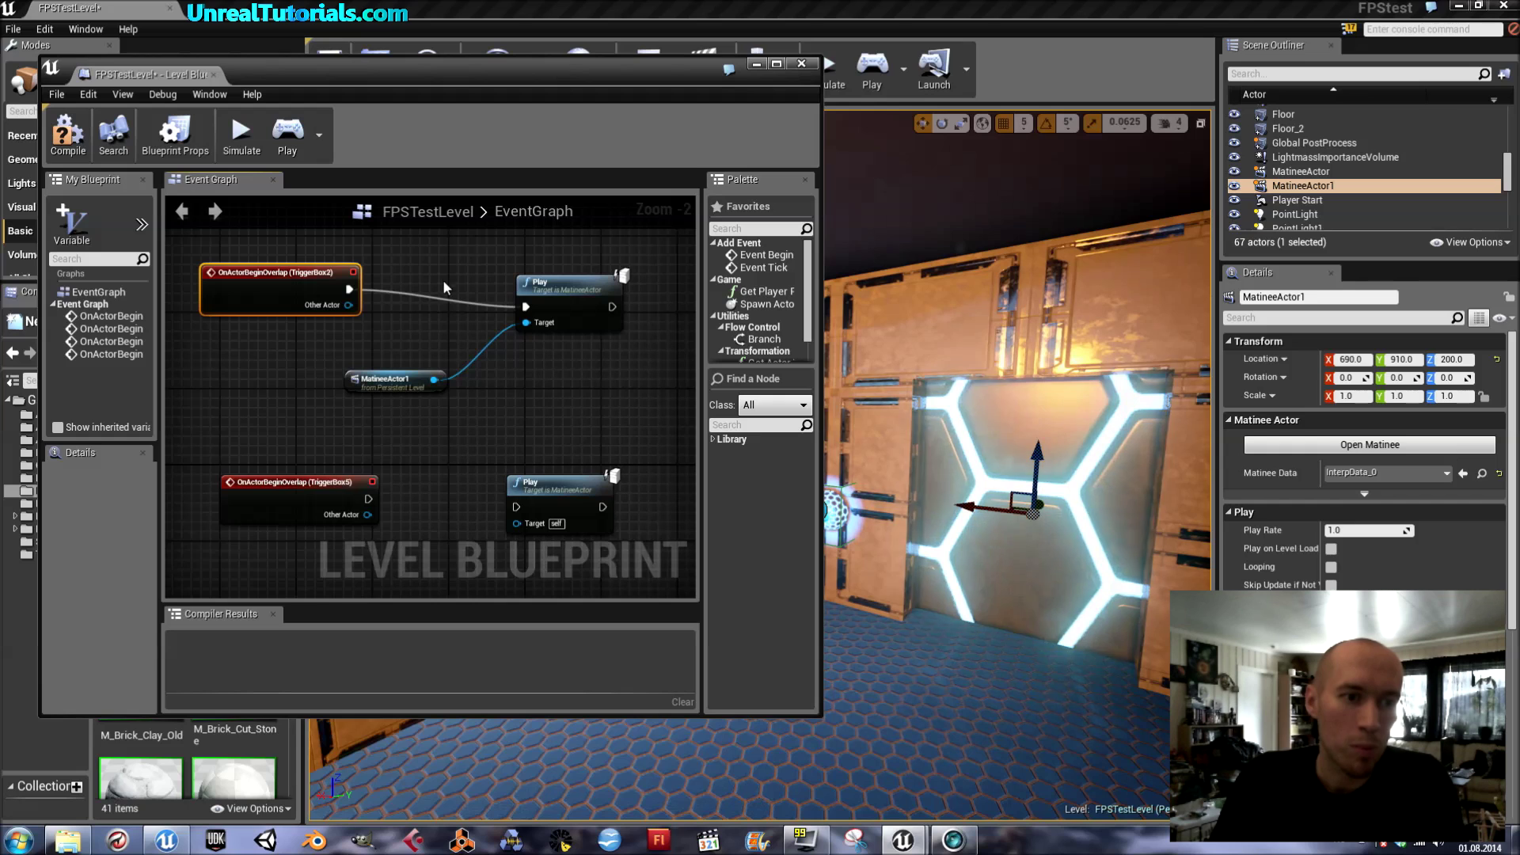
pyautogui.click(69, 138)
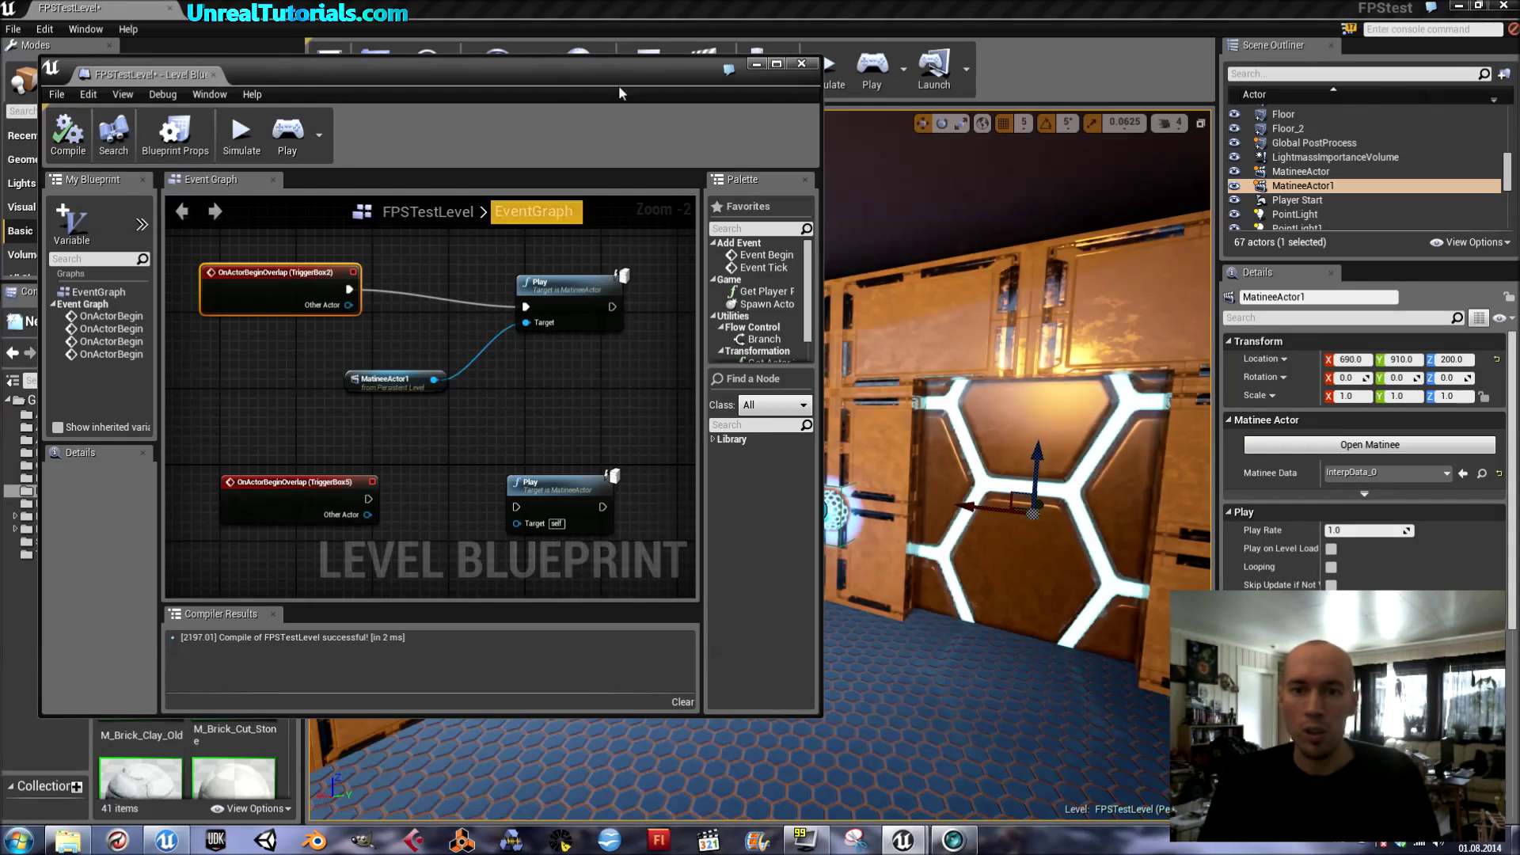
# Step: Playtest the level from a spot near the hexagon door, walking up to the blue sphere to test the door, and end the session
pyautogui.click(757, 65)
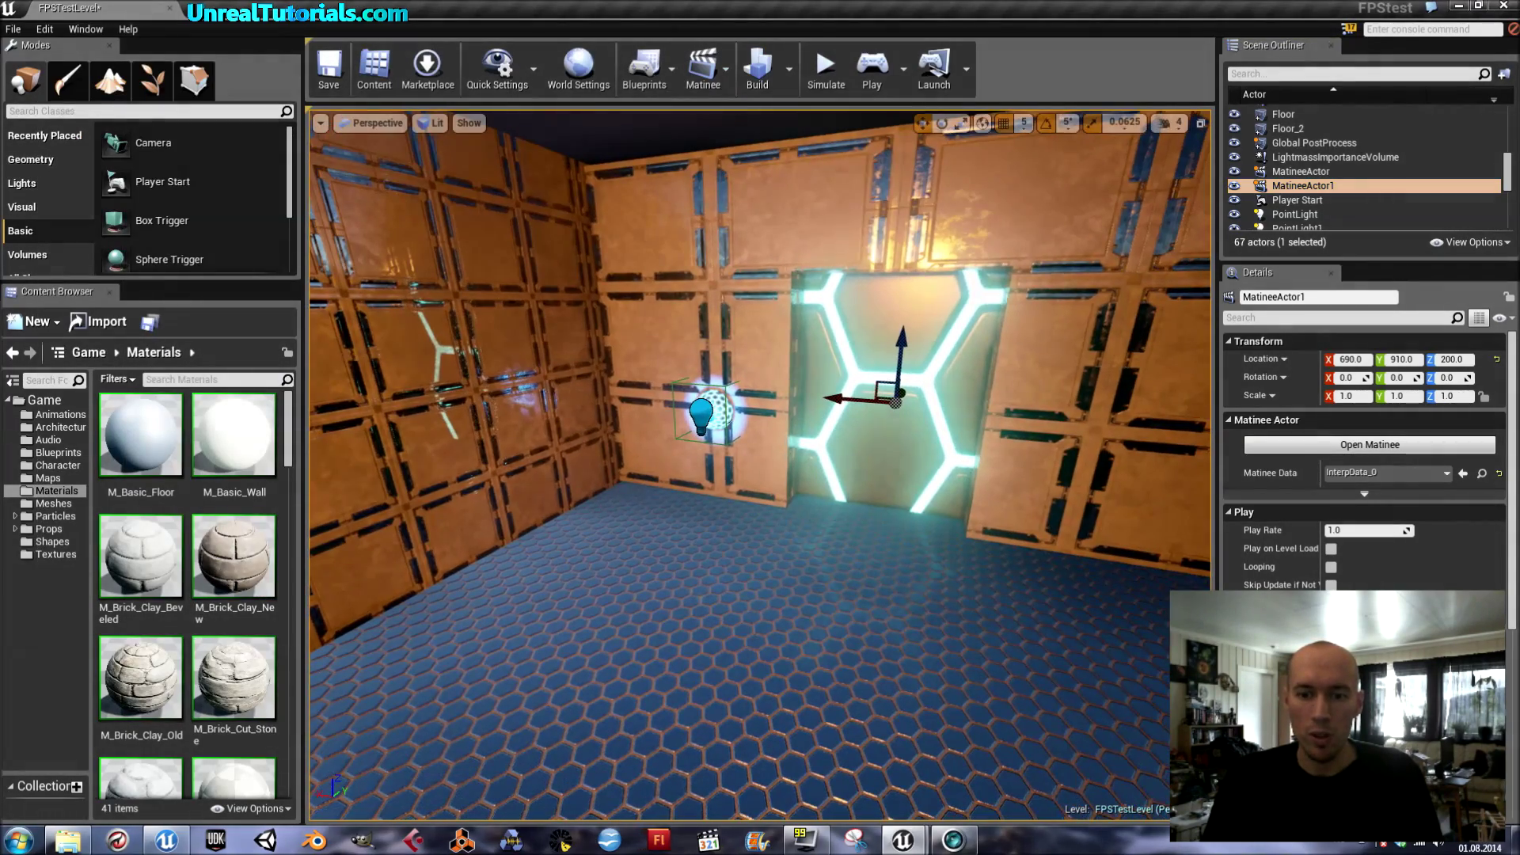
pyautogui.press('s')
pyautogui.moveTo(760, 475); pyautogui.dragTo(757, 514, button='right')
pyautogui.press('s')
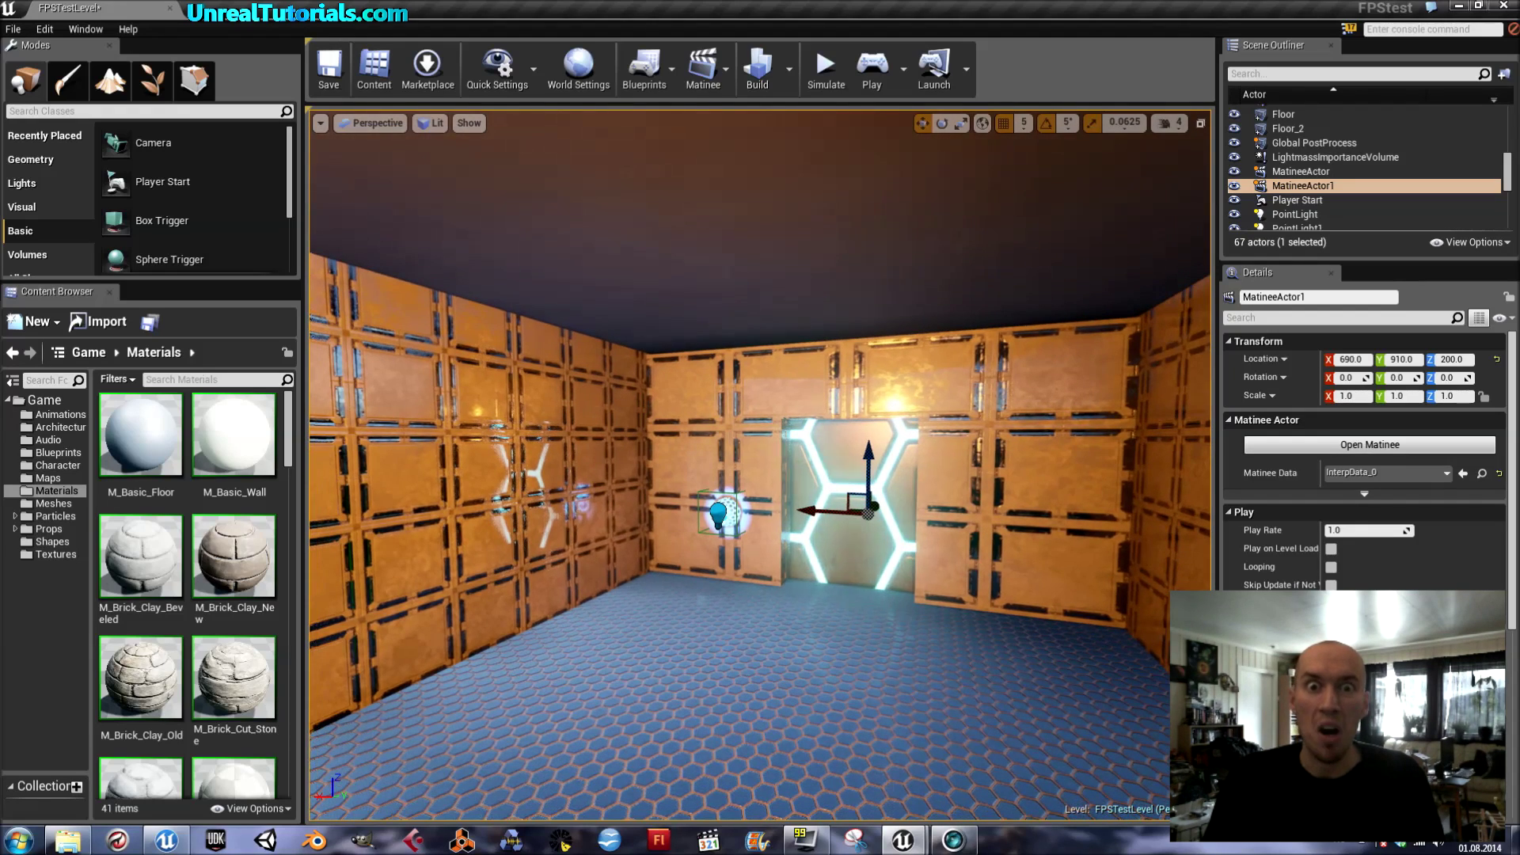
pyautogui.rightClick(703, 437)
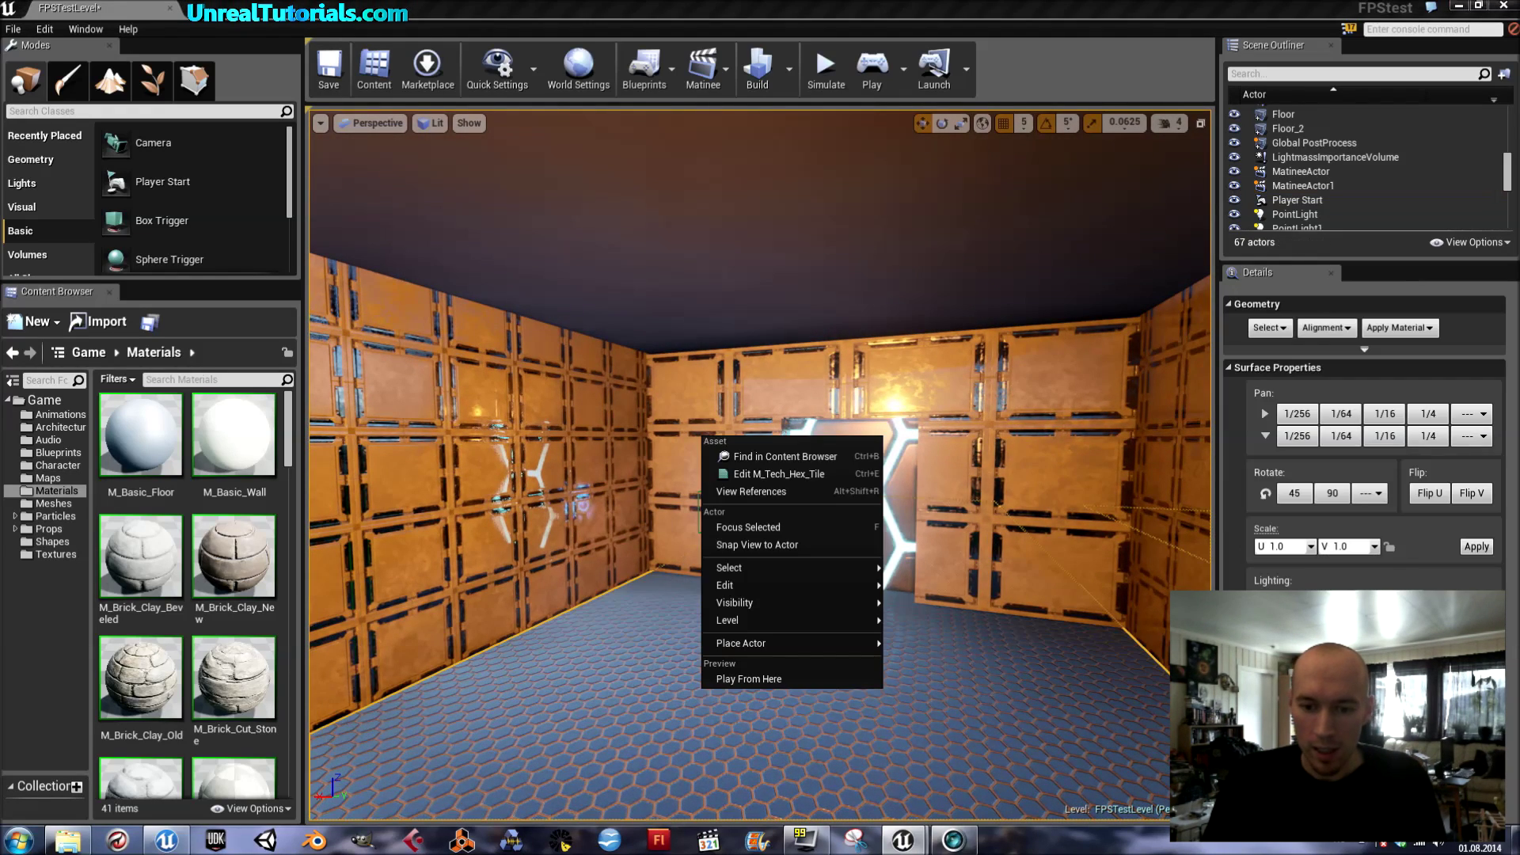
pyautogui.click(724, 680)
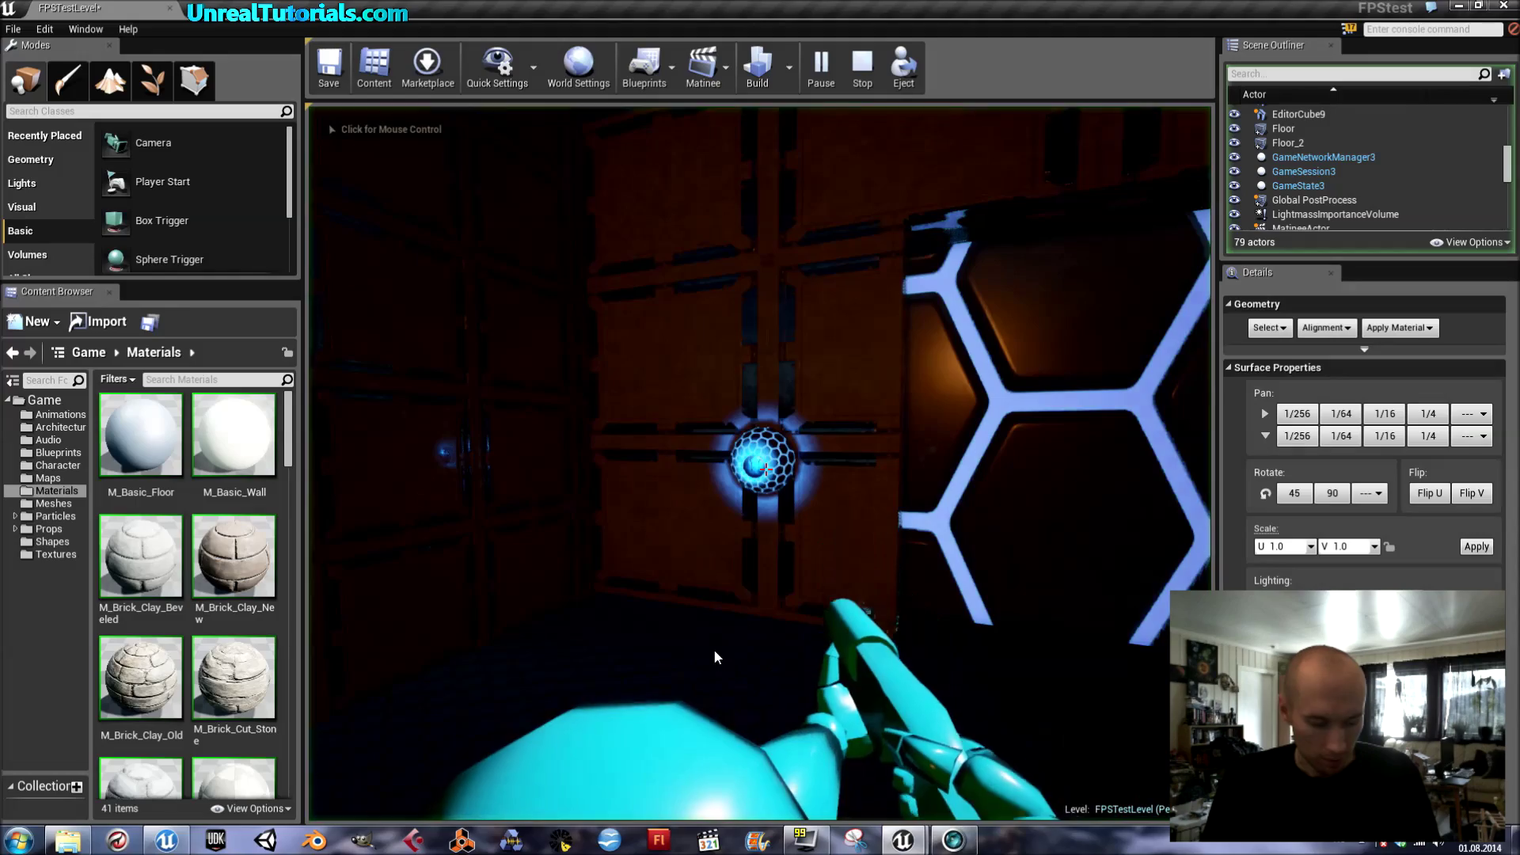
pyautogui.press('w')
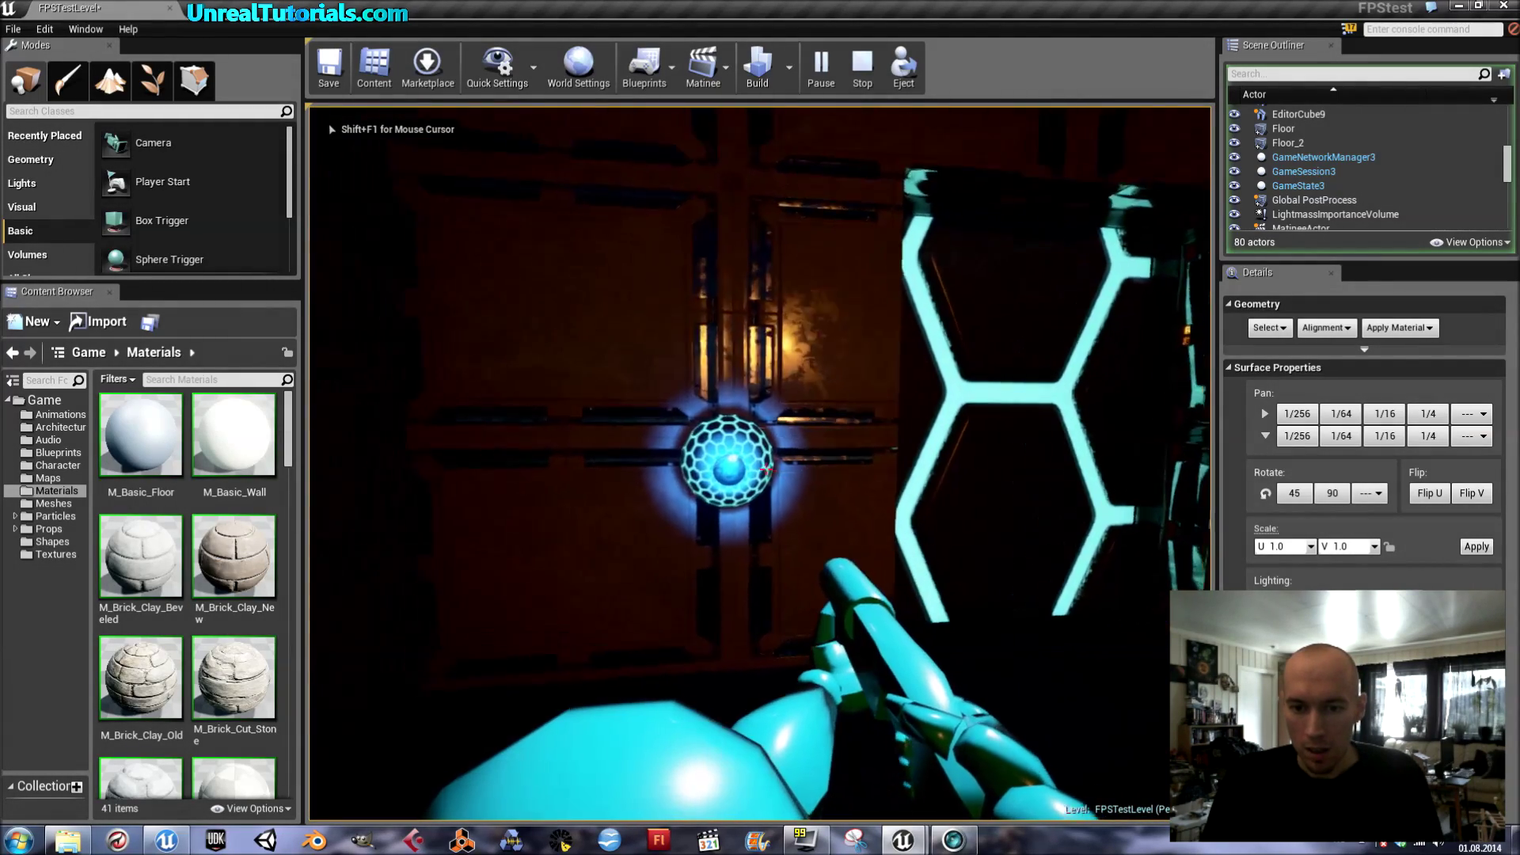
pyautogui.press('s')
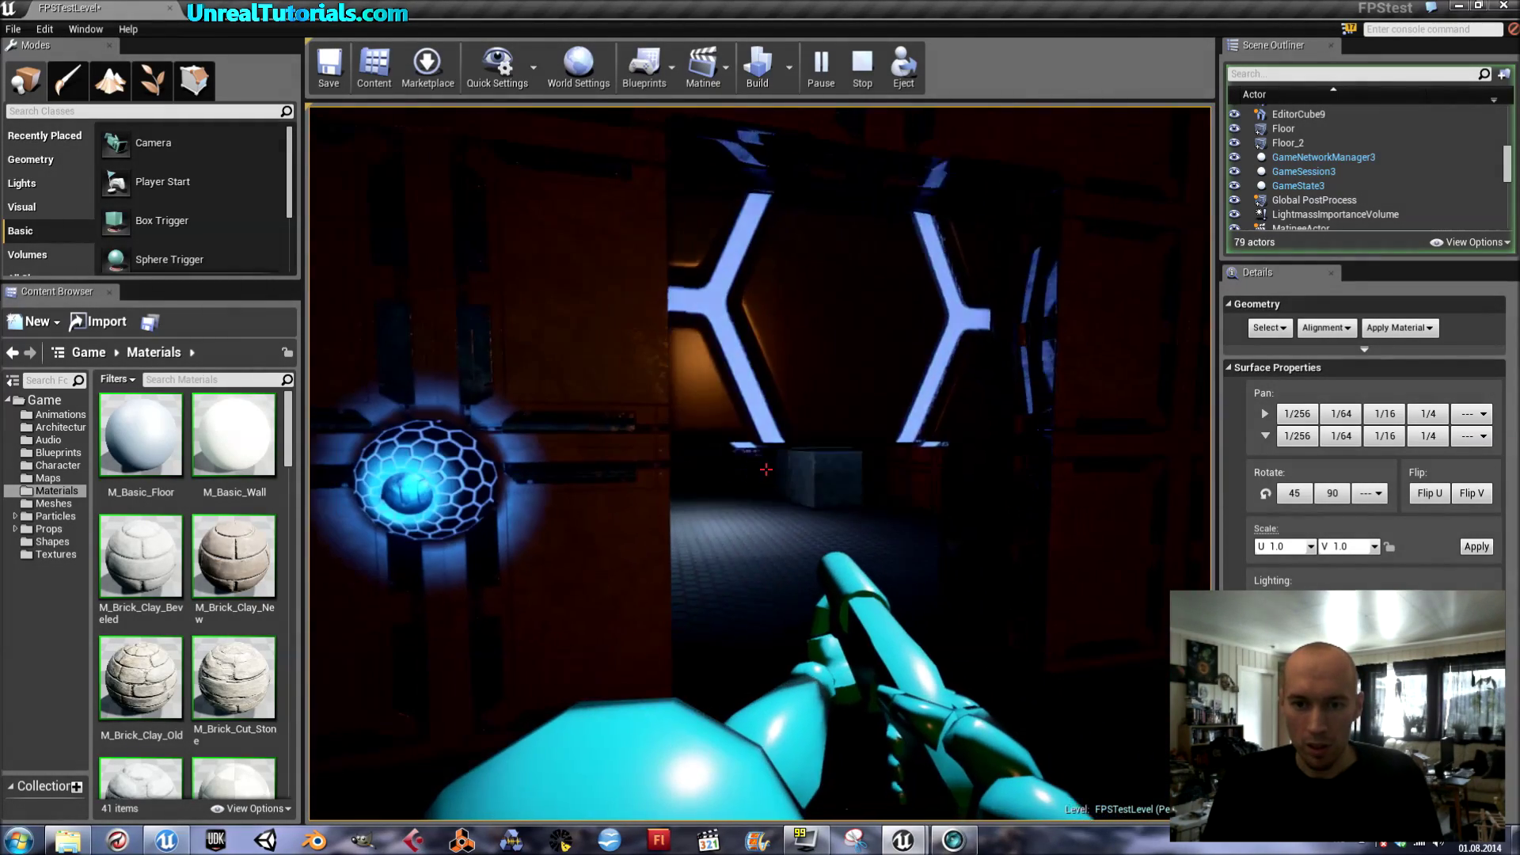
pyautogui.press('s')
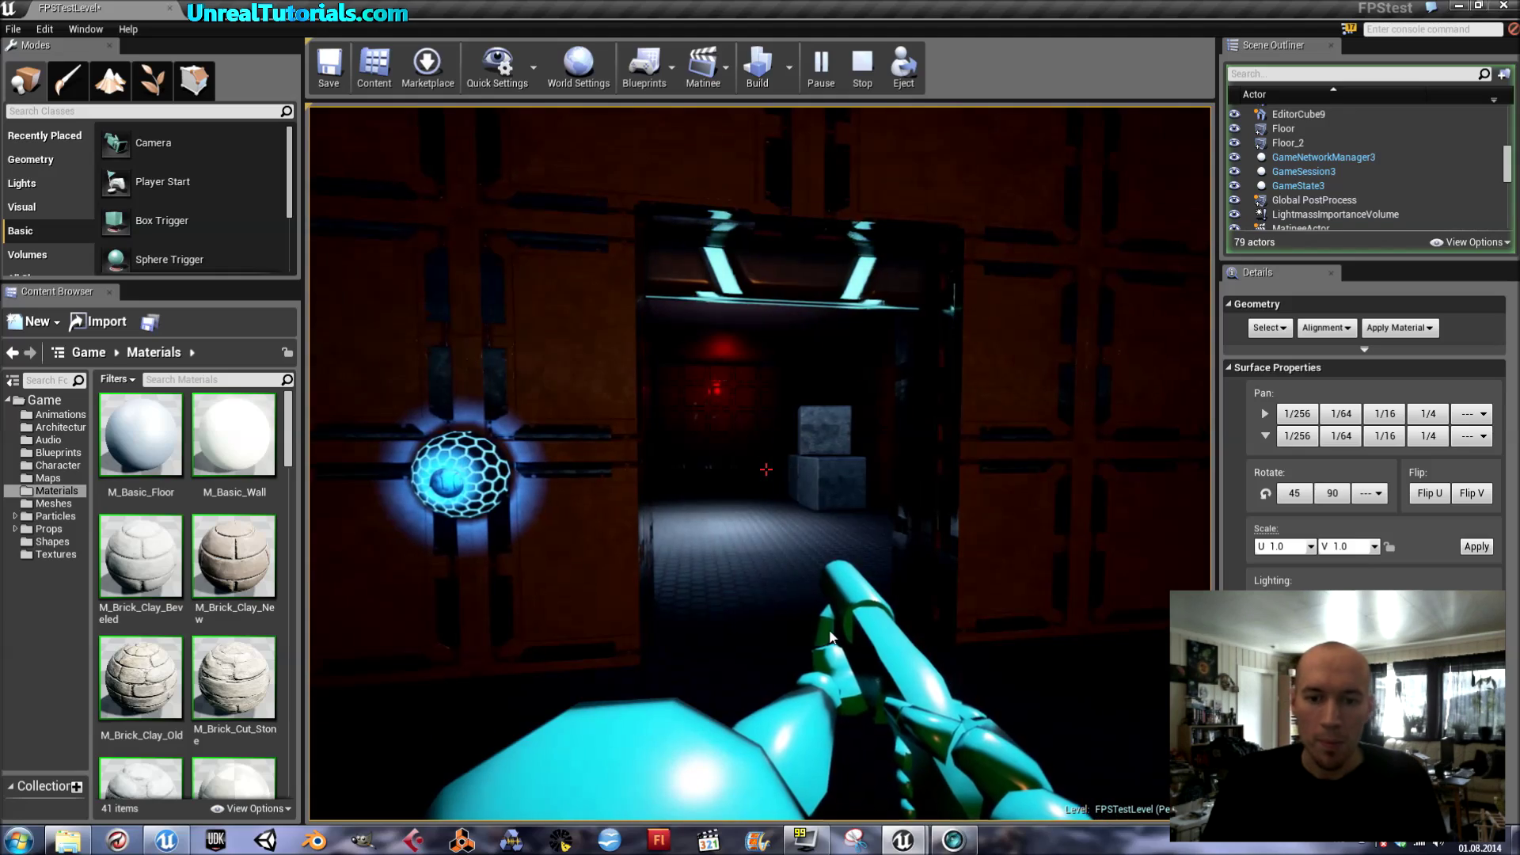
pyautogui.press('Escape')
# Step: Return to the level blueprint and move the lower Play node closer to the TriggerBox5 overlap event
pyautogui.moveTo(902, 841)
pyautogui.click(957, 777)
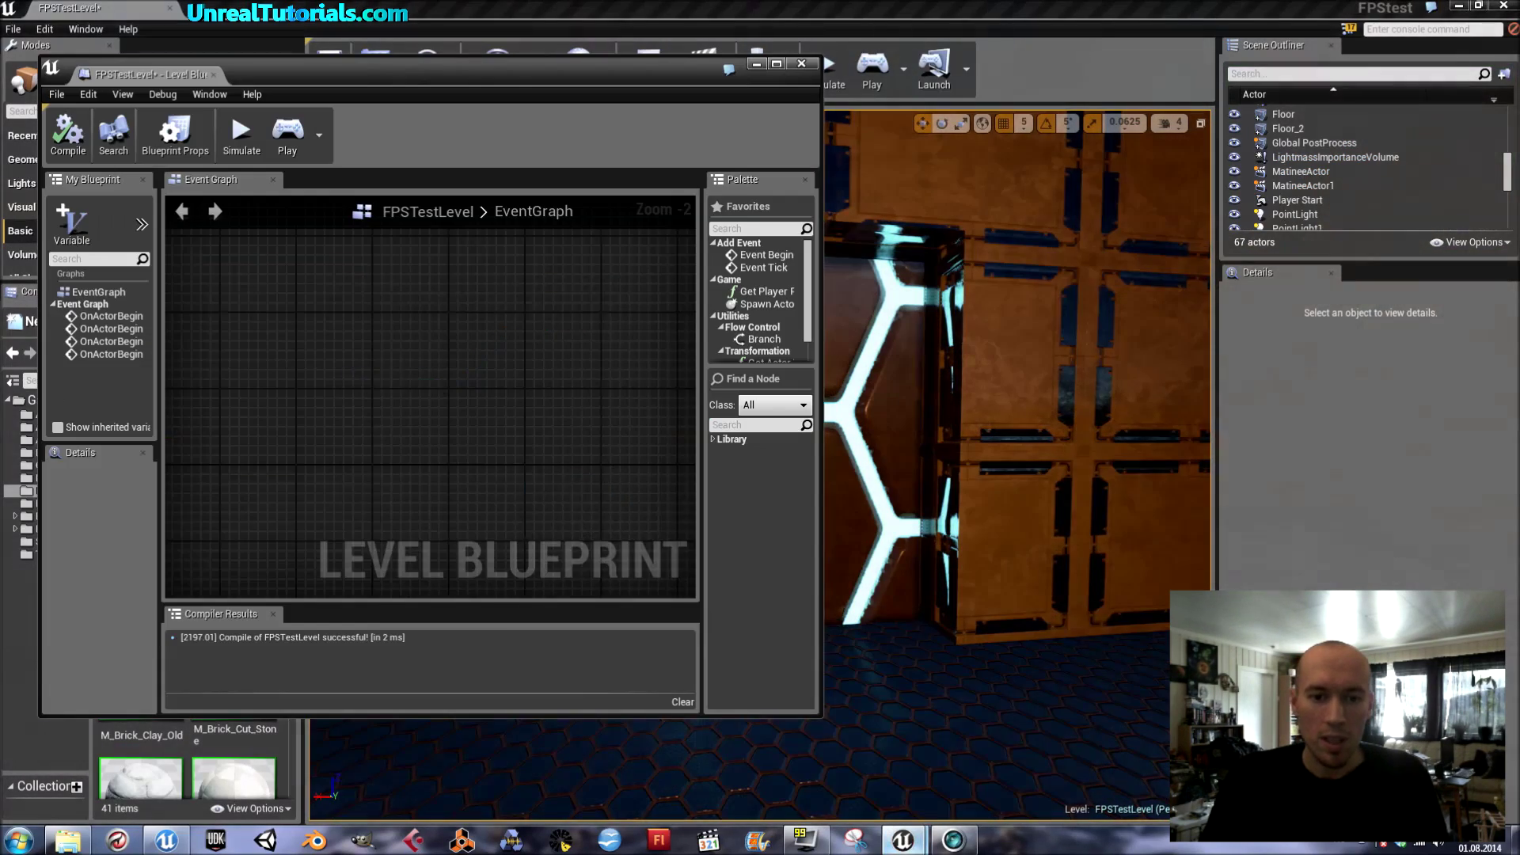
pyautogui.click(518, 445)
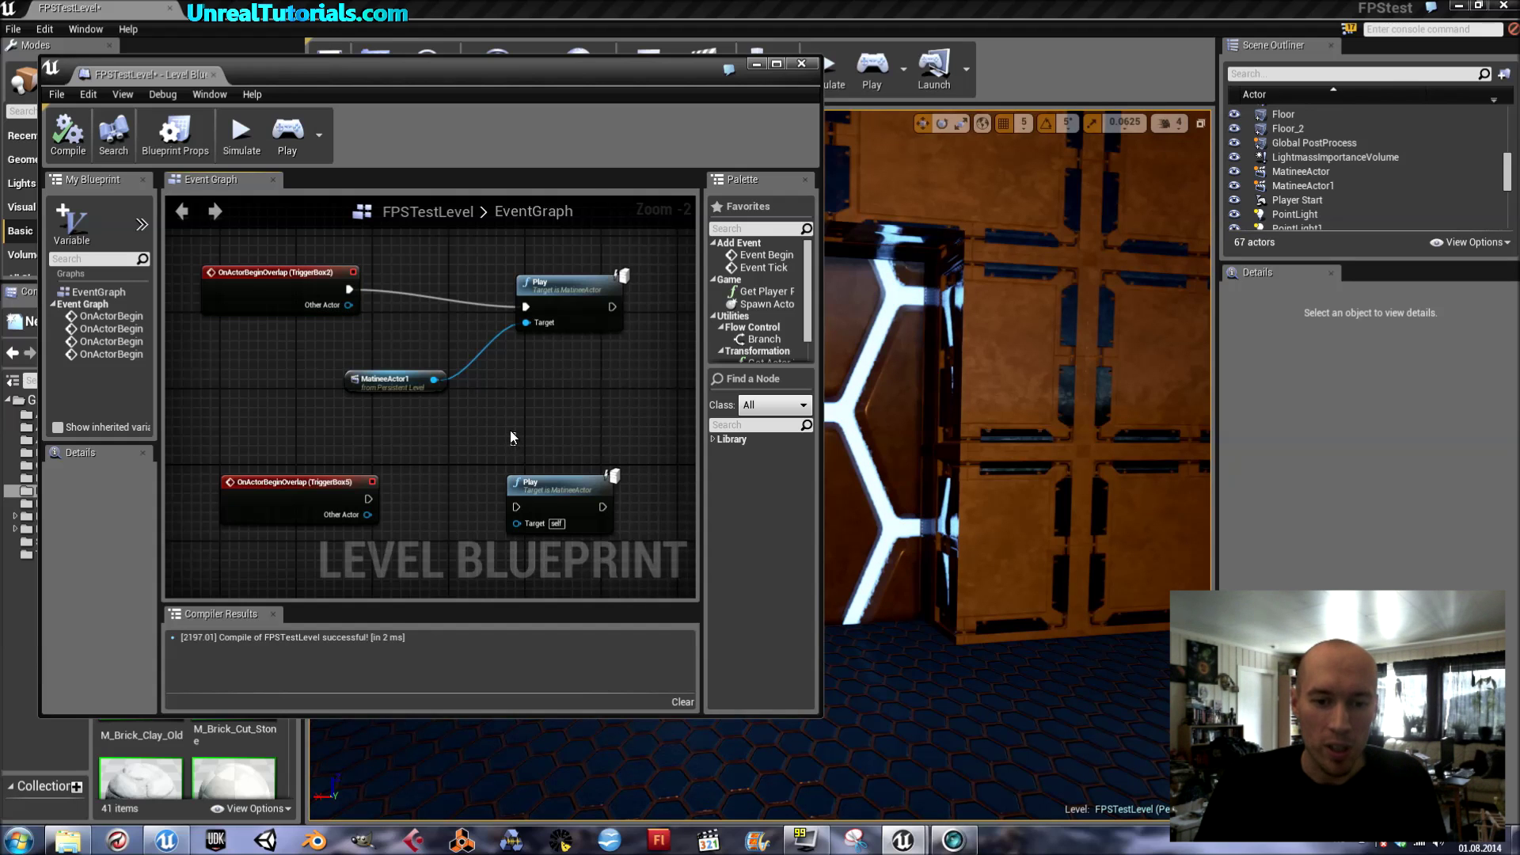
pyautogui.click(551, 492)
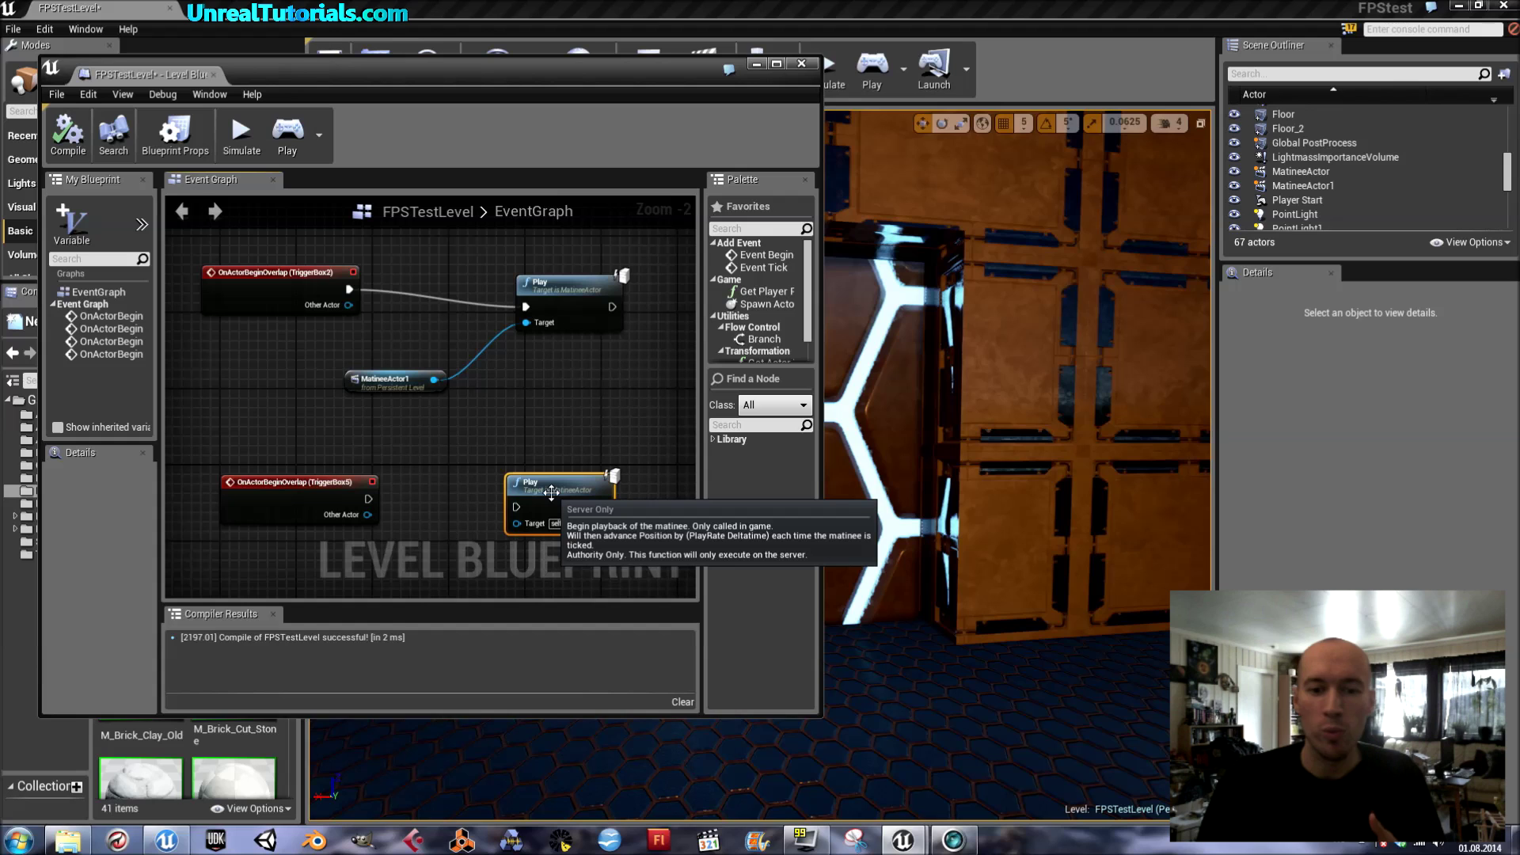
pyautogui.moveTo(551, 491); pyautogui.dragTo(513, 482)
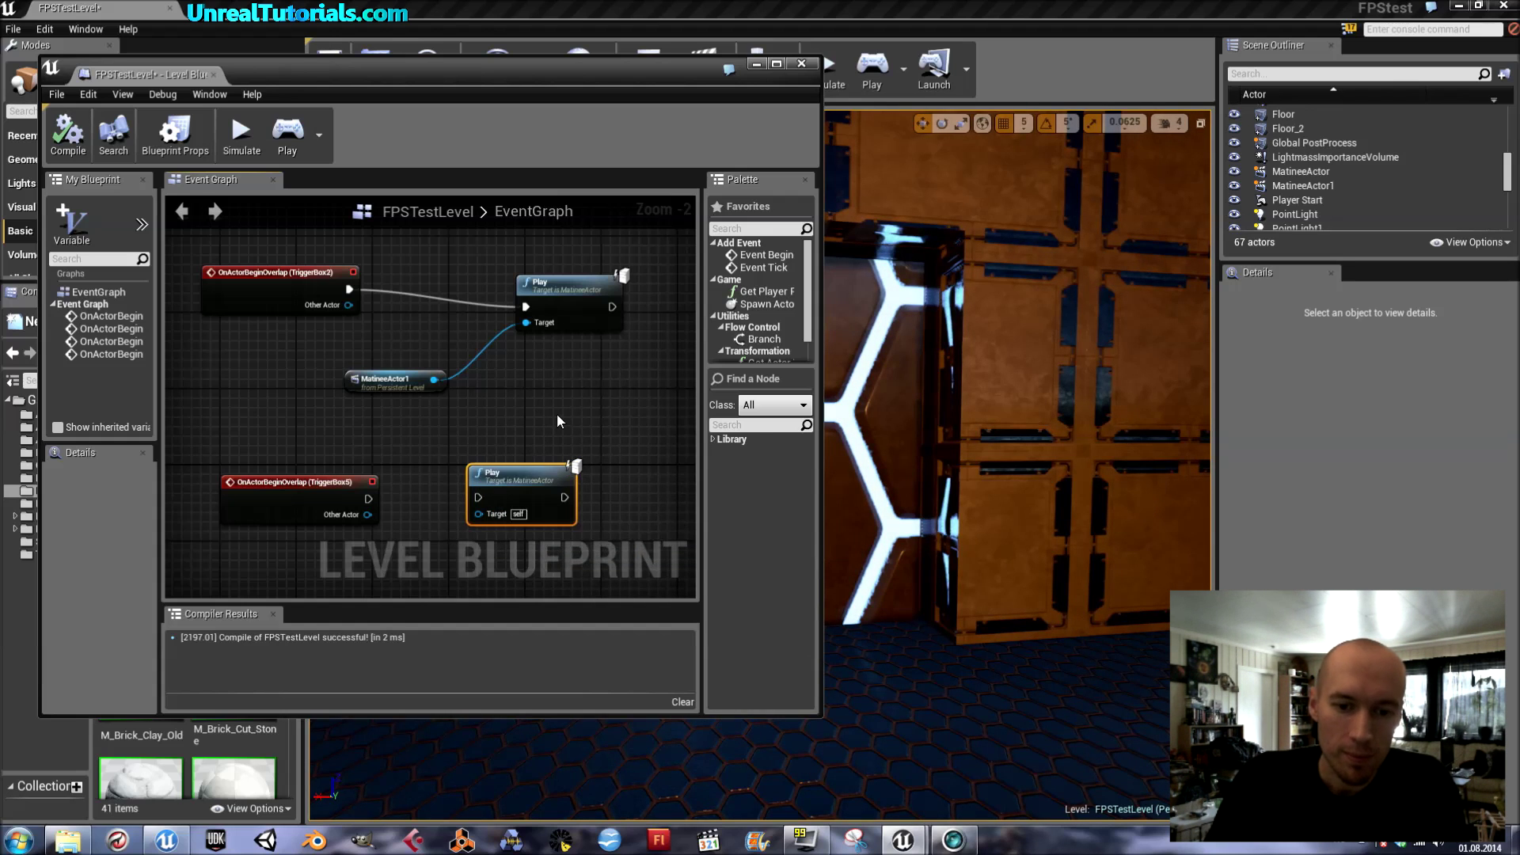
# Step: Search all possible actions for "reverse" with context sensitivity off and add the Cinematic Reverse node to the level blueprint
pyautogui.click(563, 420)
pyautogui.rightClick(568, 417)
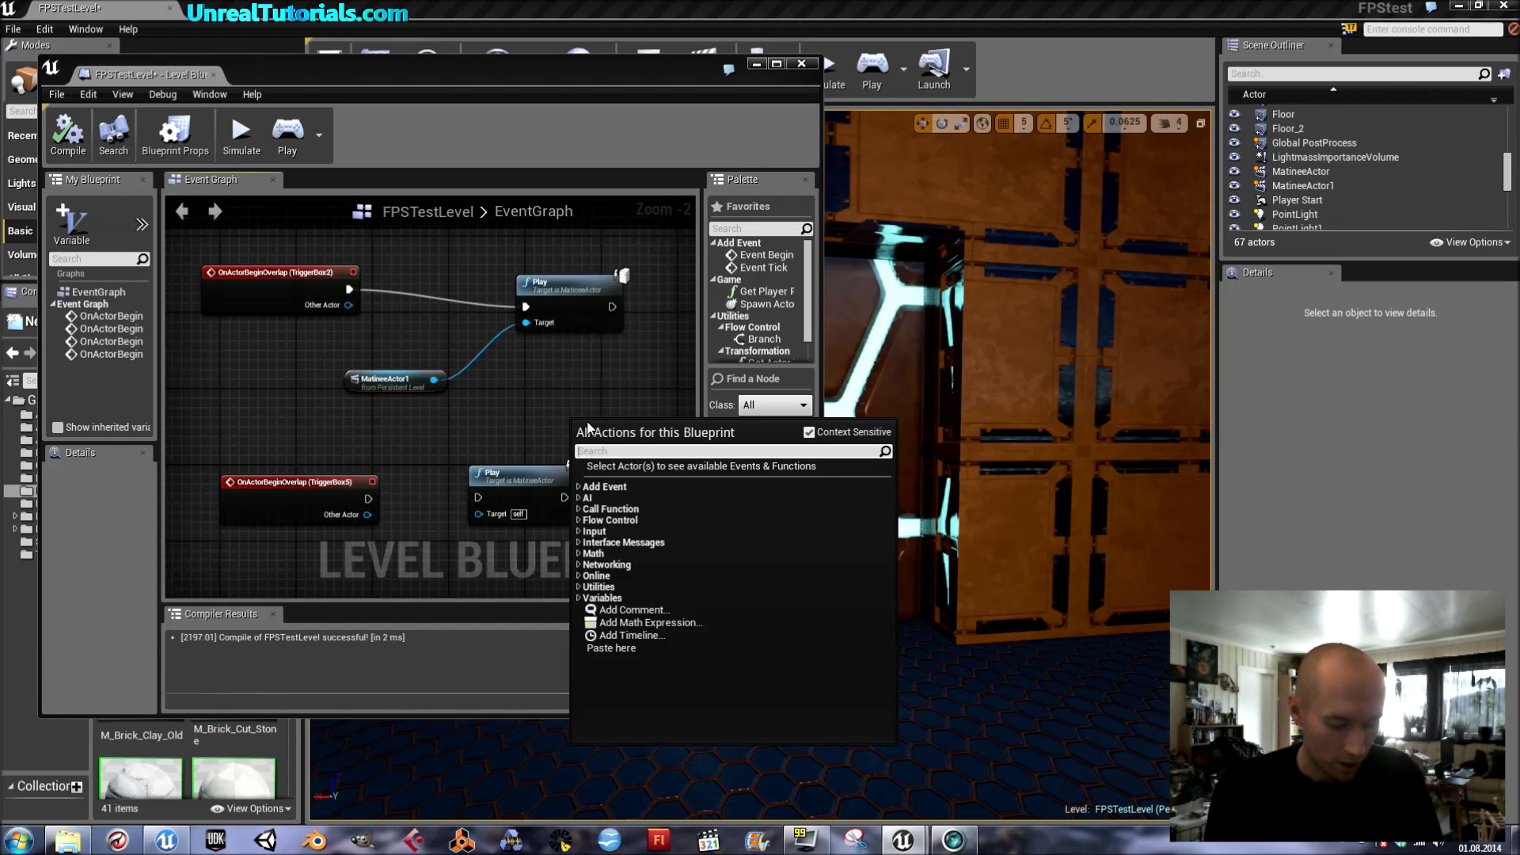
pyautogui.write('reverse')
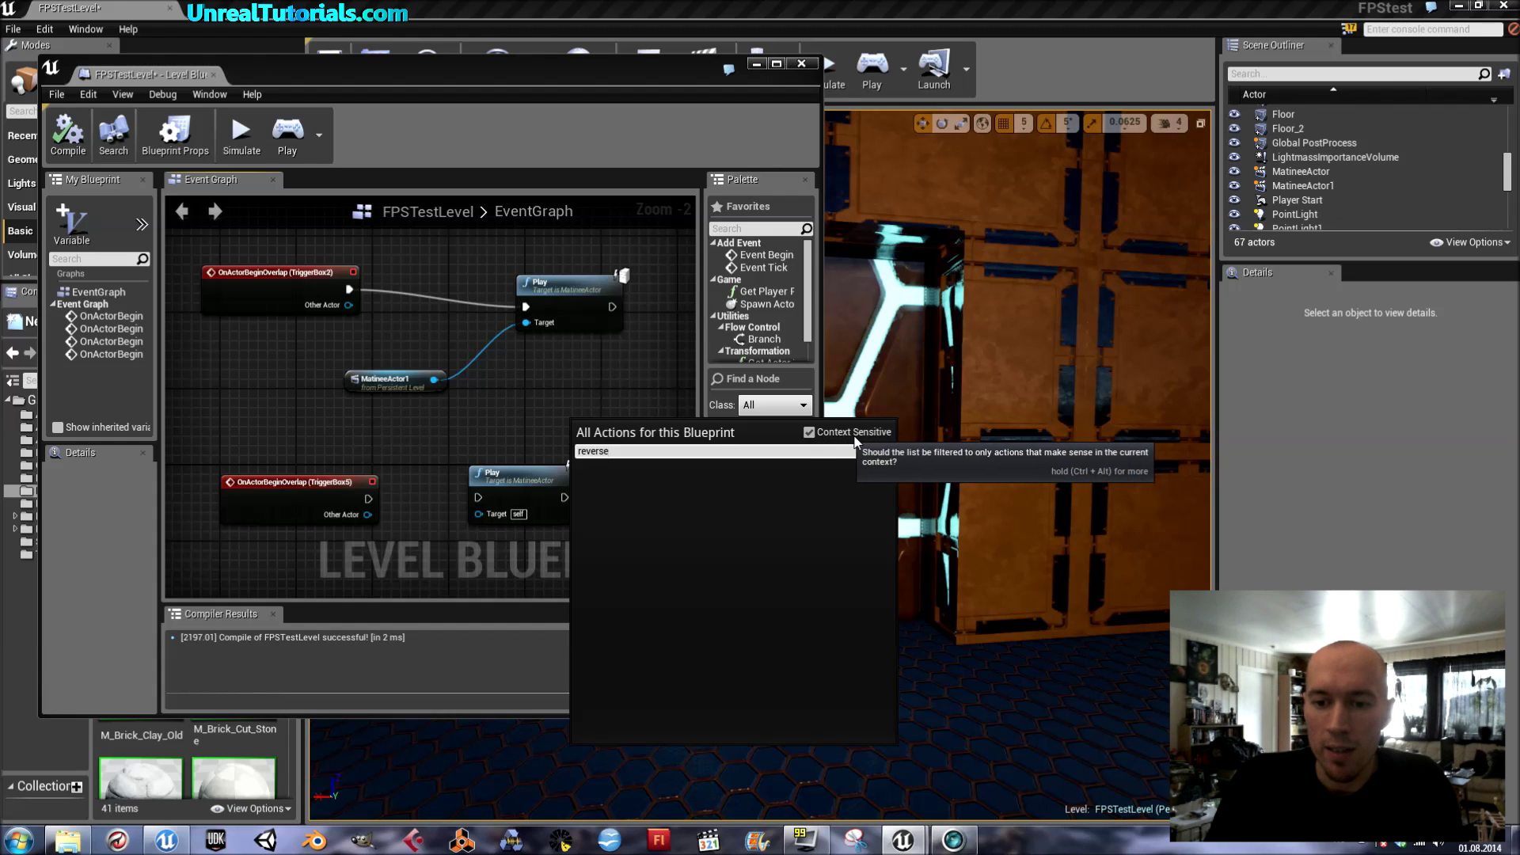
pyautogui.click(809, 433)
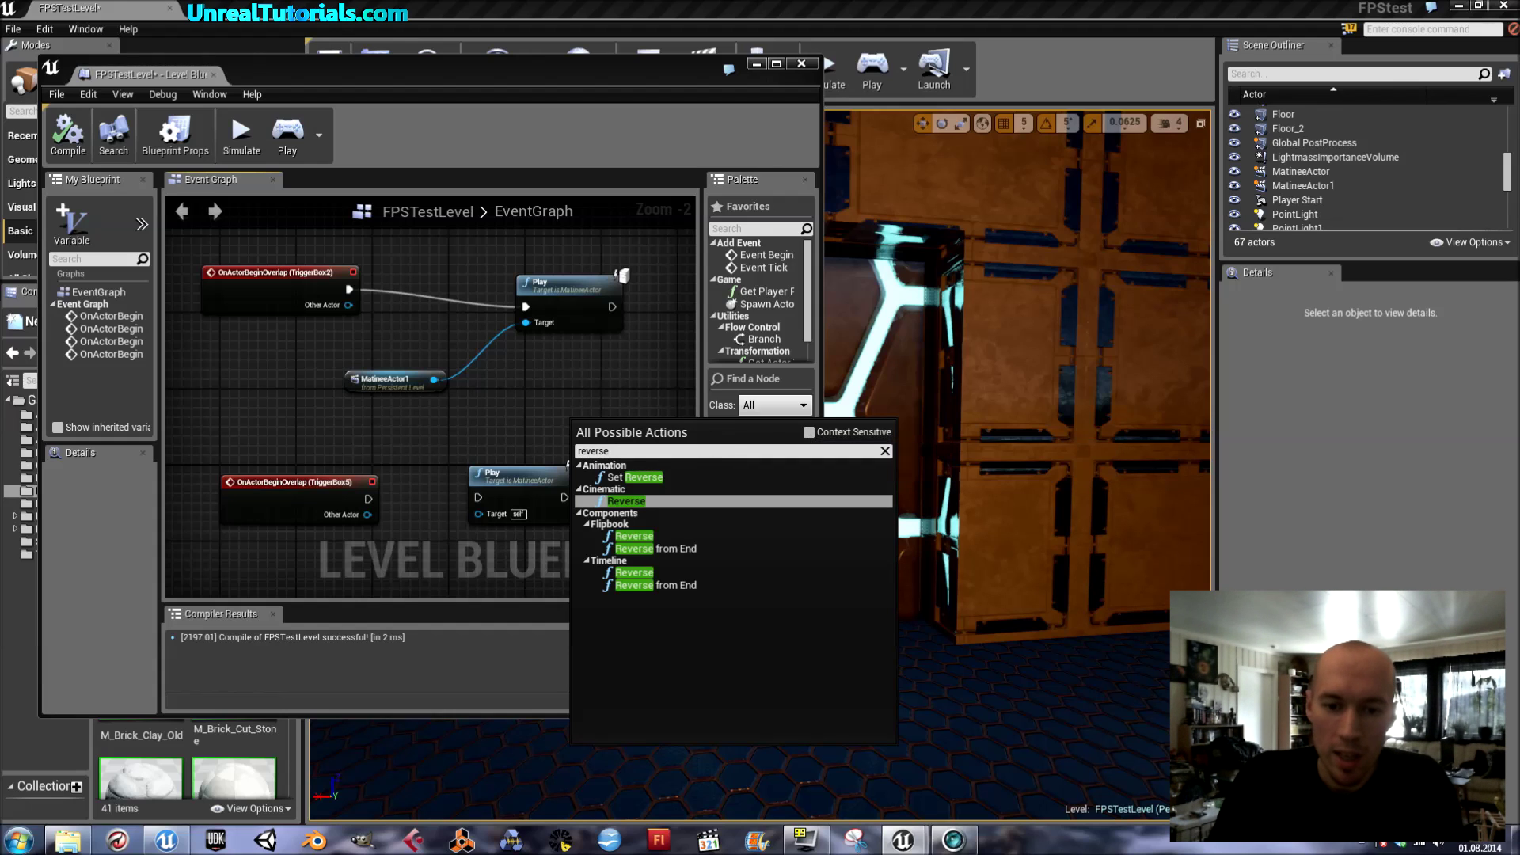
pyautogui.click(626, 502)
# Step: Line up the lower Play node and the Reverse node in a row beside the TriggerBox5 overlap event
pyautogui.moveTo(627, 448); pyautogui.dragTo(607, 411)
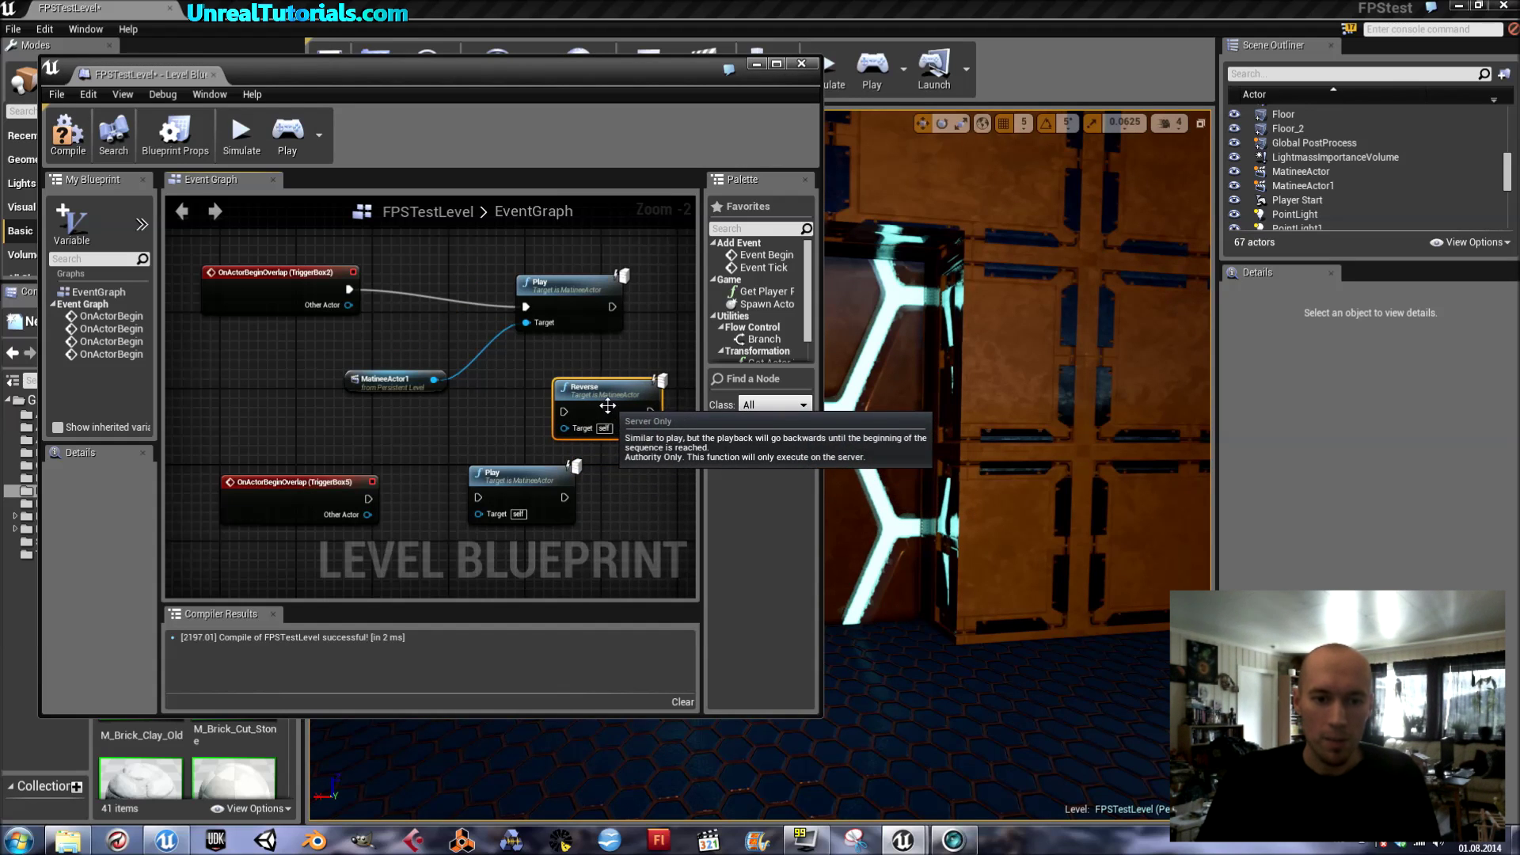
pyautogui.moveTo(485, 485); pyautogui.dragTo(457, 496)
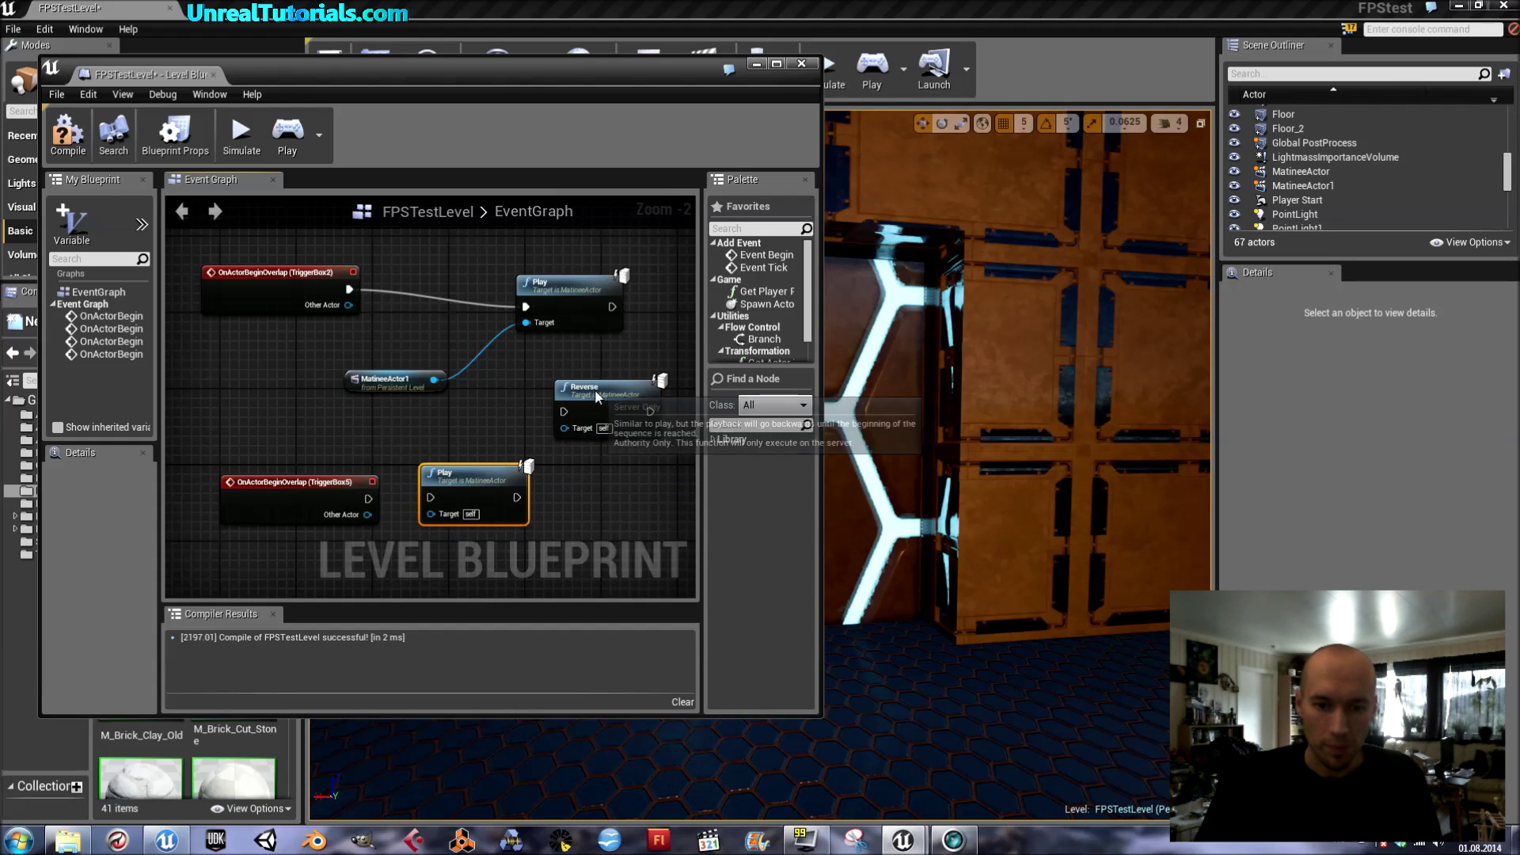
pyautogui.moveTo(595, 389); pyautogui.dragTo(603, 477)
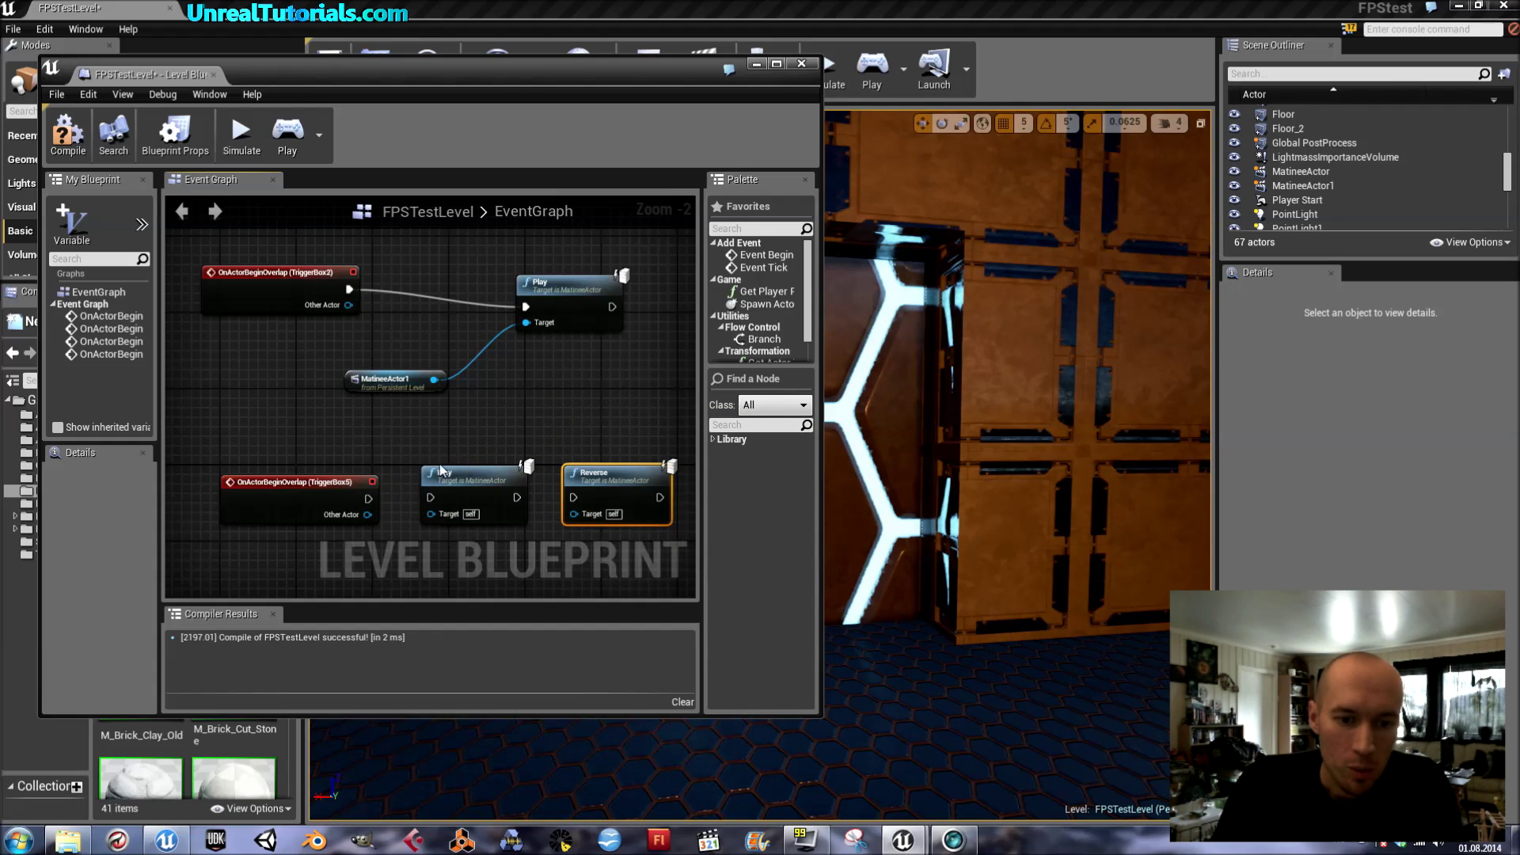
# Step: Wire the TriggerBox5 overlap event through the lower Play node into Reverse, with MatineeActor1 as the target of both
pyautogui.moveTo(367, 499); pyautogui.dragTo(430, 499)
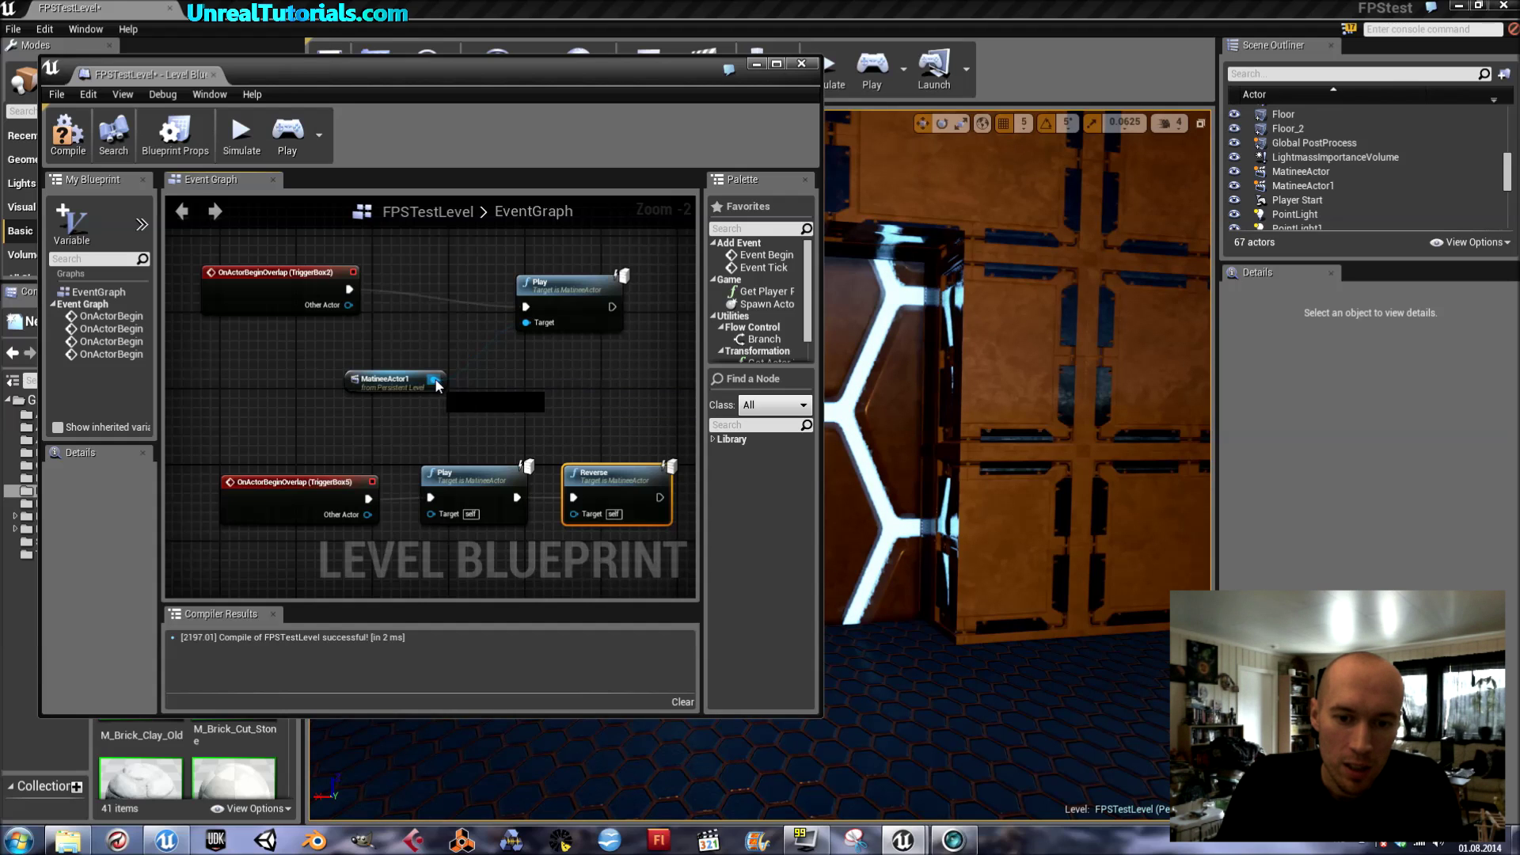
pyautogui.moveTo(502, 425); pyautogui.dragTo(575, 517)
pyautogui.moveTo(447, 386); pyautogui.dragTo(419, 447)
pyautogui.moveTo(419, 519); pyautogui.dragTo(429, 516)
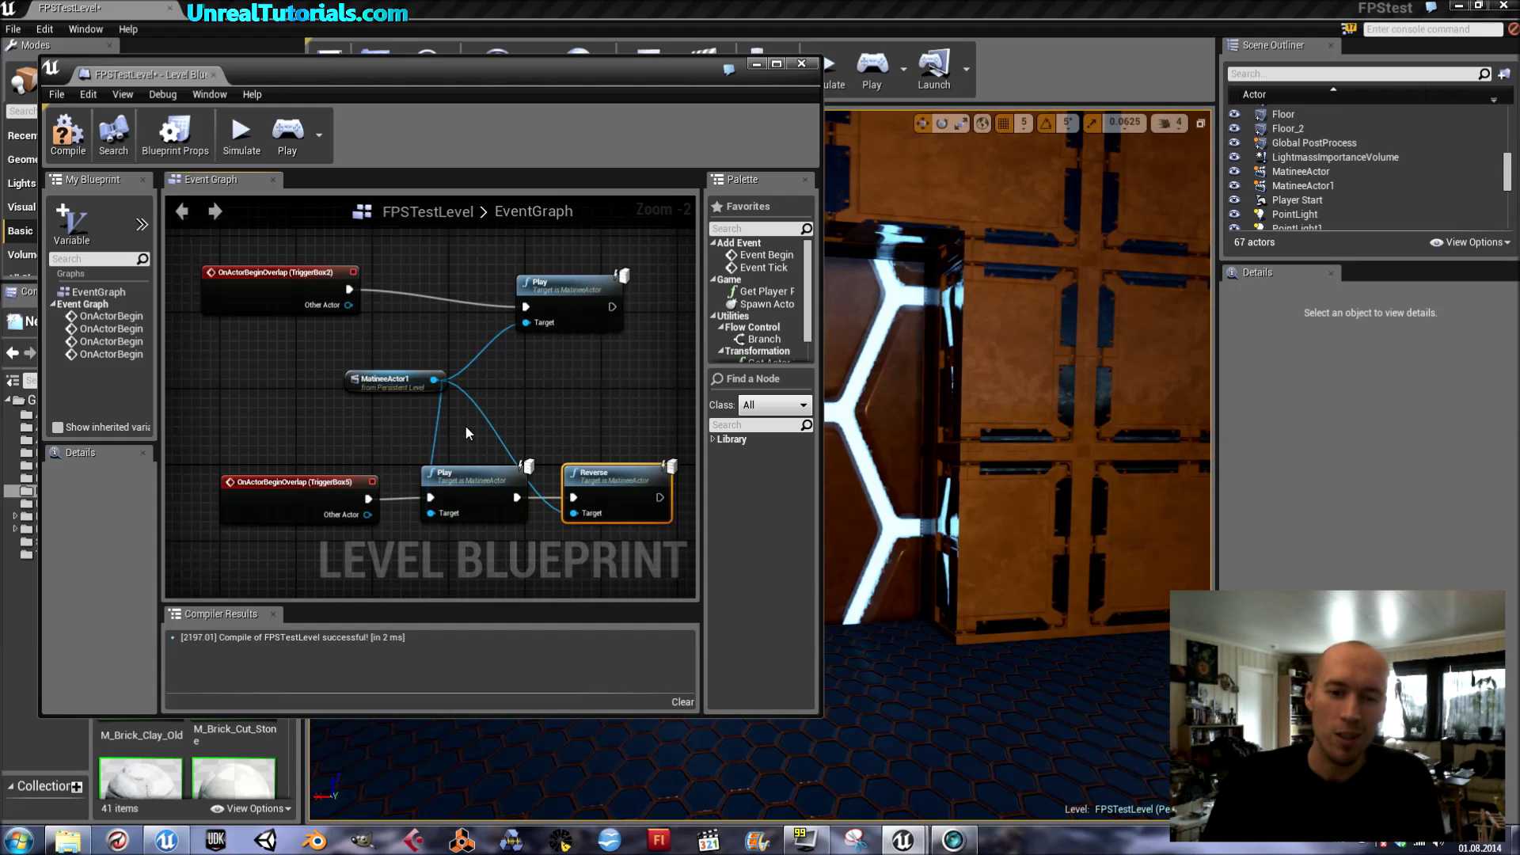
# Step: Move the Reverse node up above the lower Play node, shift that Play node slightly, and compile the blueprint
pyautogui.moveTo(602, 475); pyautogui.dragTo(583, 390)
pyautogui.moveTo(473, 478); pyautogui.dragTo(492, 477)
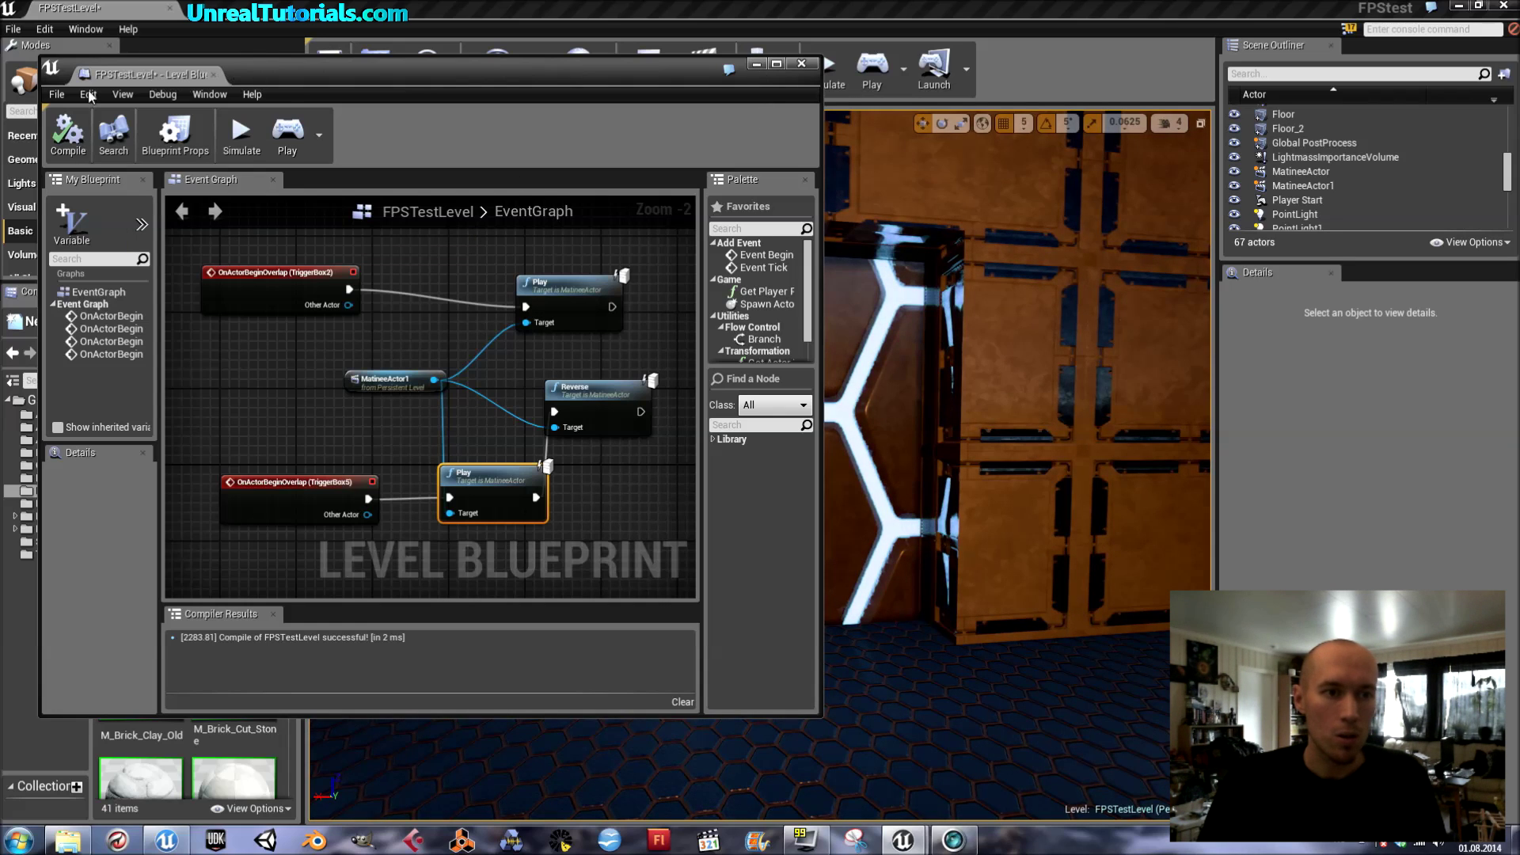
# Step: Save all changes and close the level blueprint
pyautogui.click(58, 94)
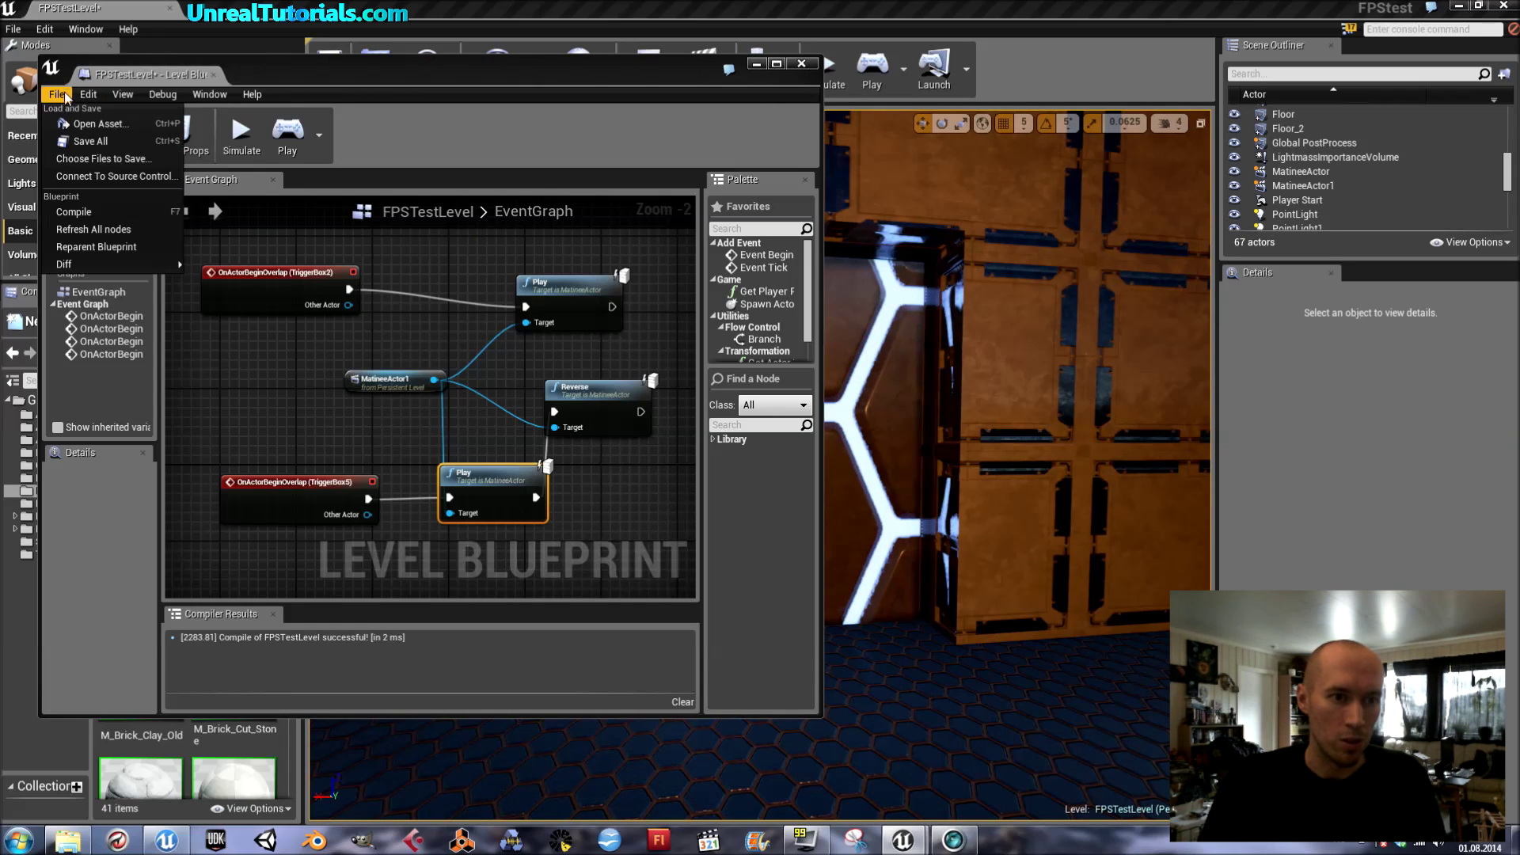
pyautogui.click(89, 141)
pyautogui.click(800, 63)
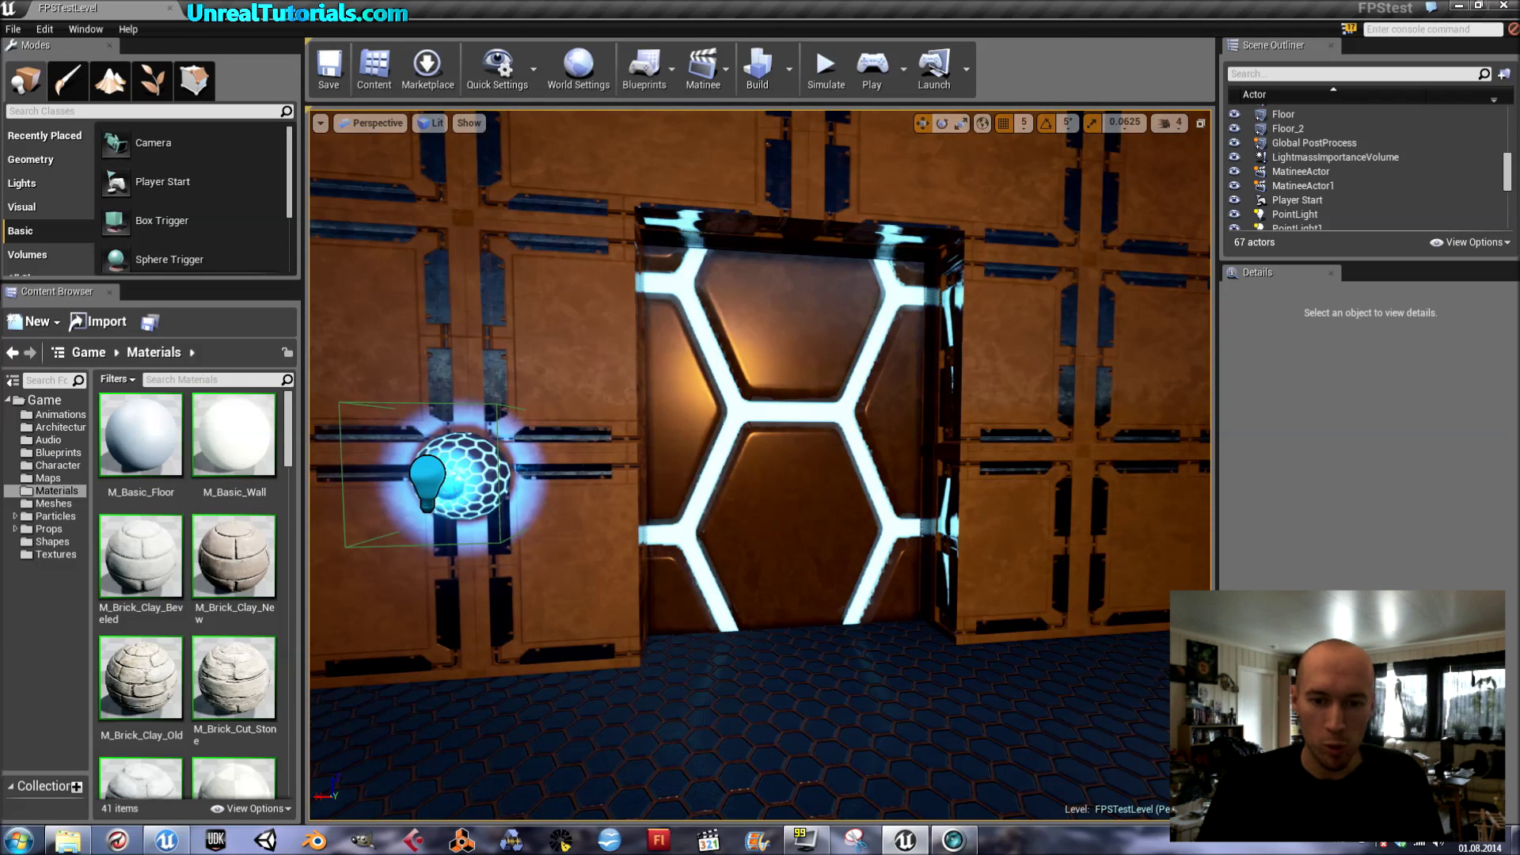
# Step: Start a playtest from a spot near the hexagon door and walk up to the blue sphere to test opening the door
pyautogui.moveTo(761, 465)
pyautogui.mouseDown(button='right')
pyautogui.moveTo(732, 459)
pyautogui.moveTo(765, 457)
pyautogui.mouseUp(button='right')
pyautogui.press('s')
pyautogui.rightClick(663, 407)
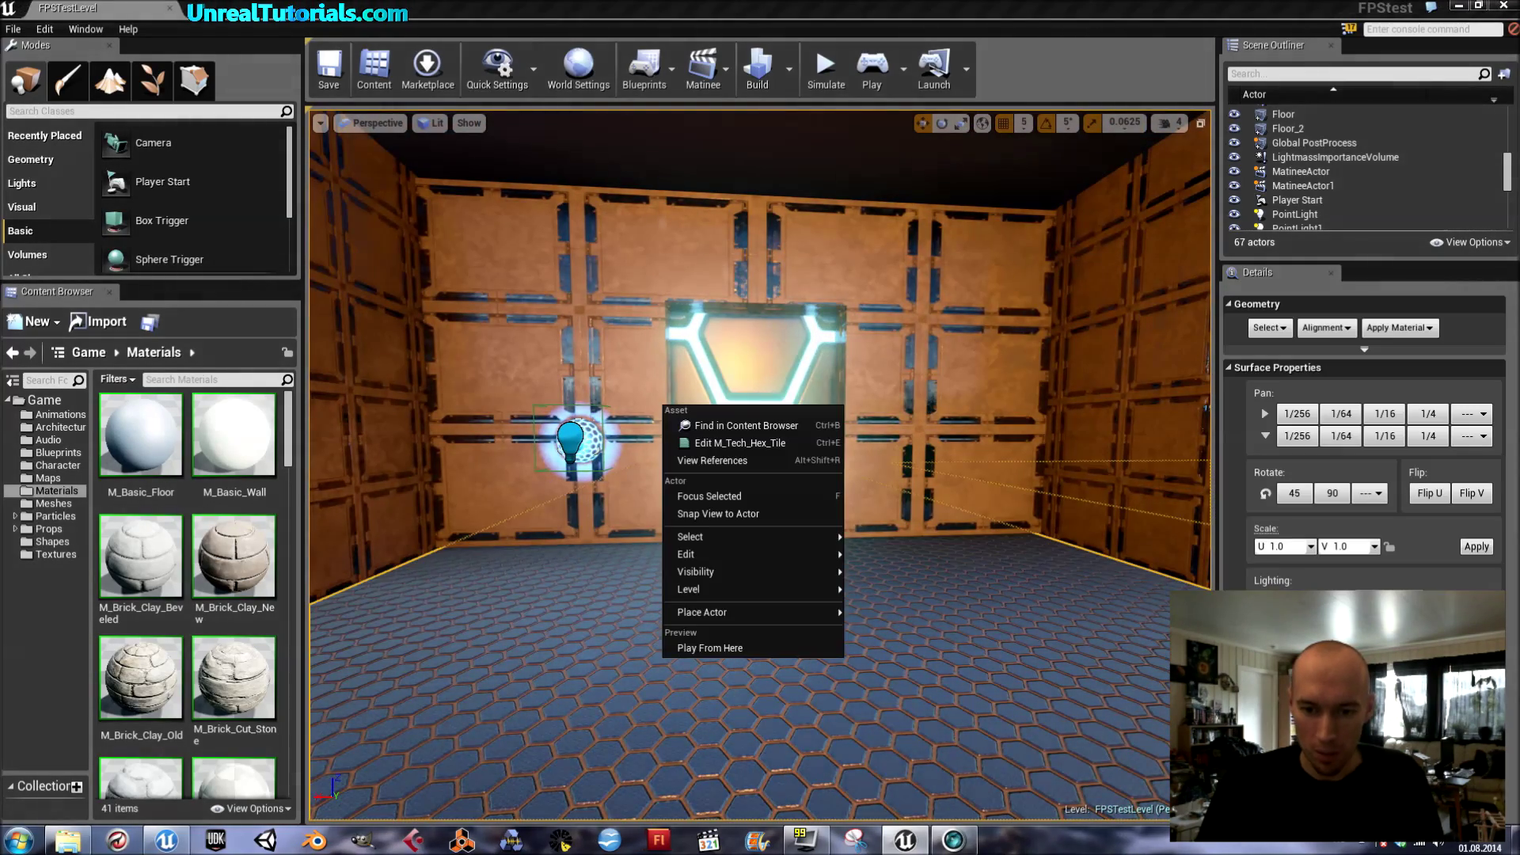
pyautogui.click(703, 649)
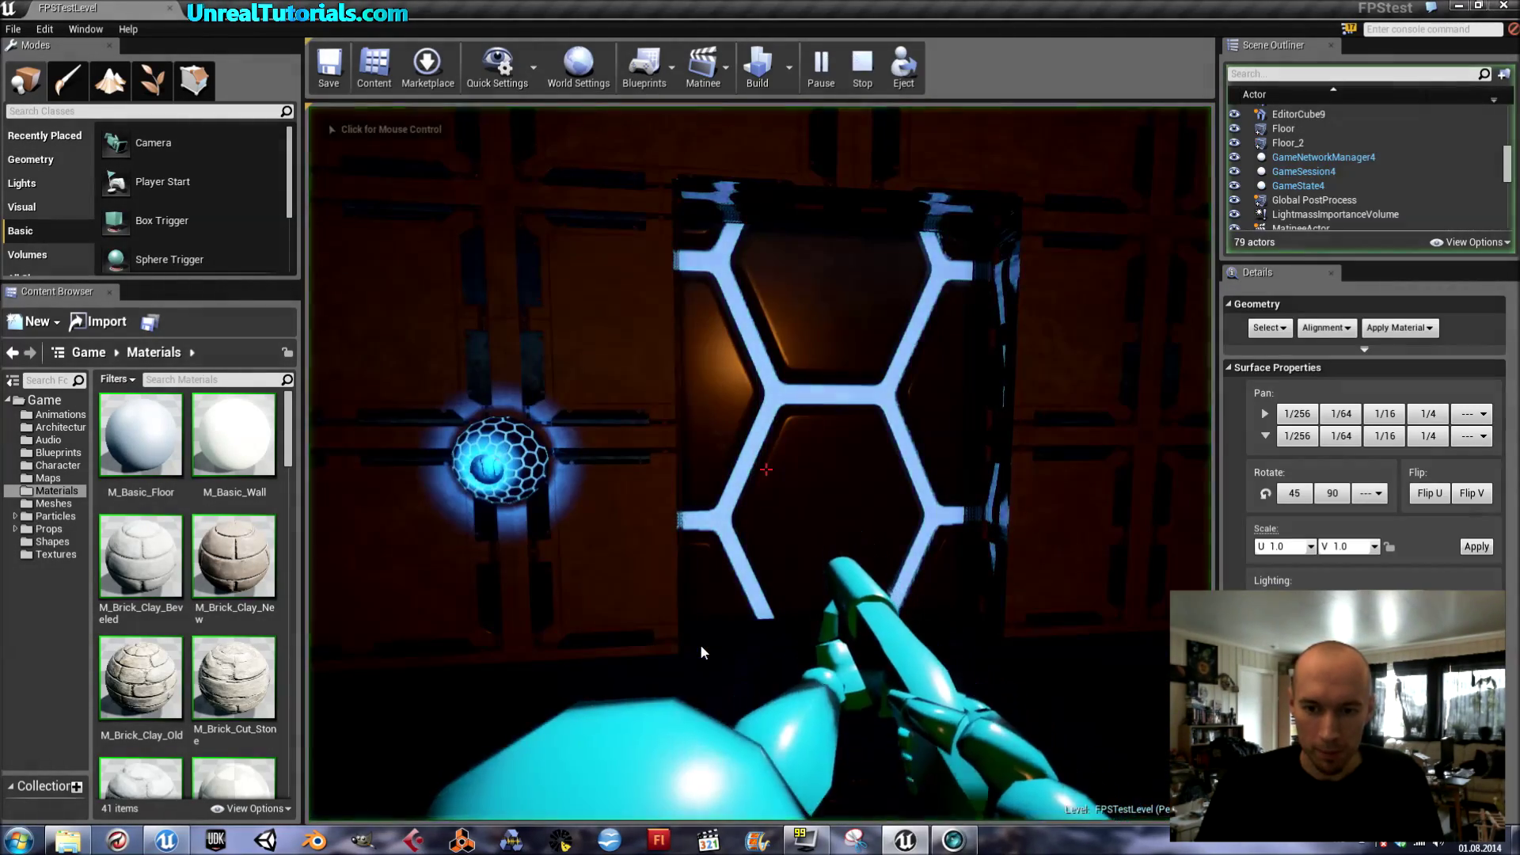
pyautogui.press('a')
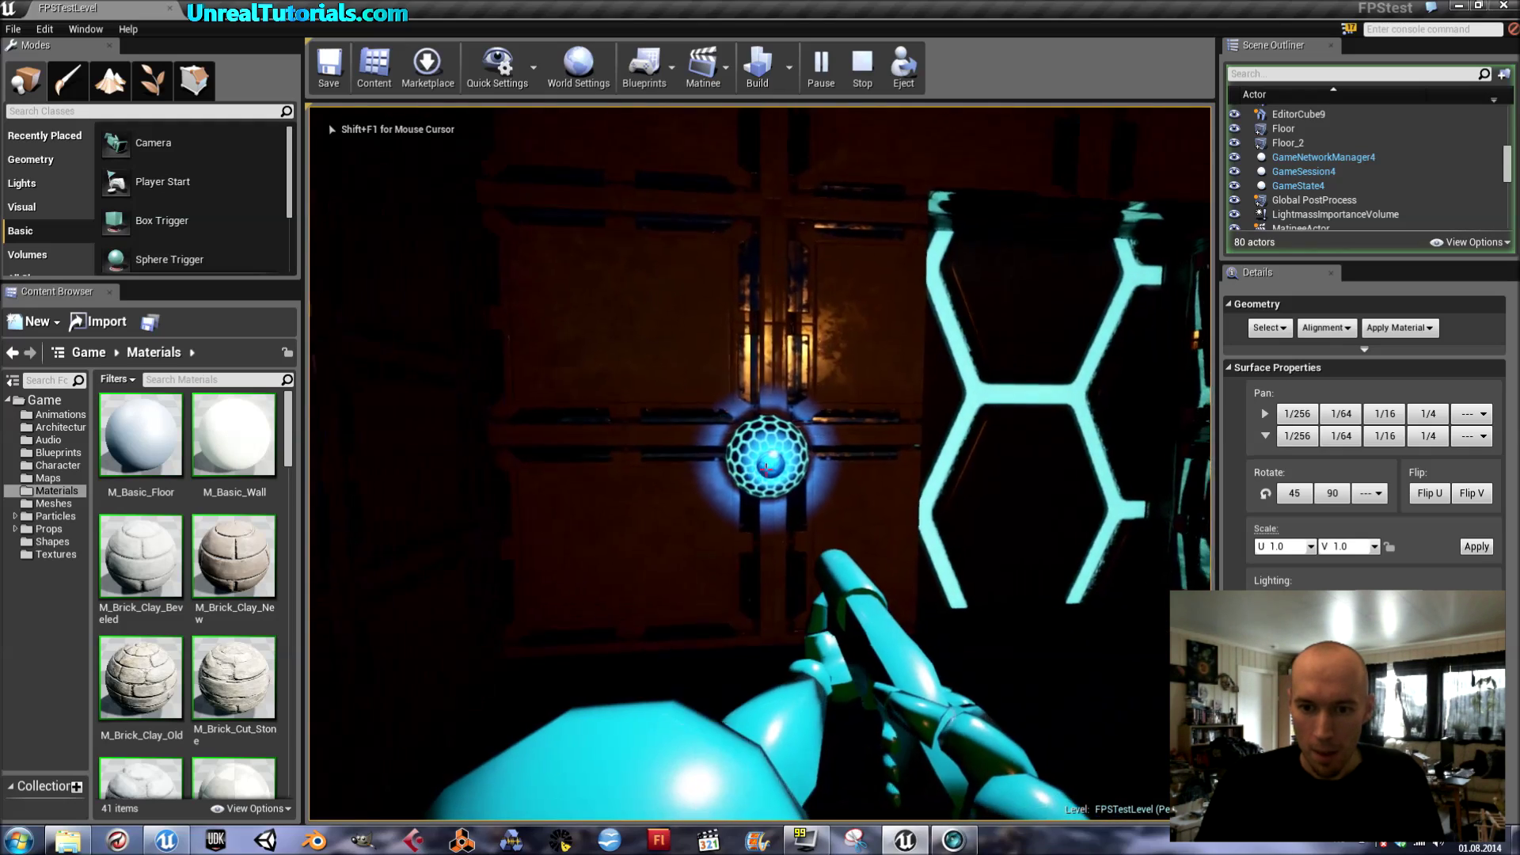
pyautogui.press('w')
pyautogui.press('s')
pyautogui.press('d')
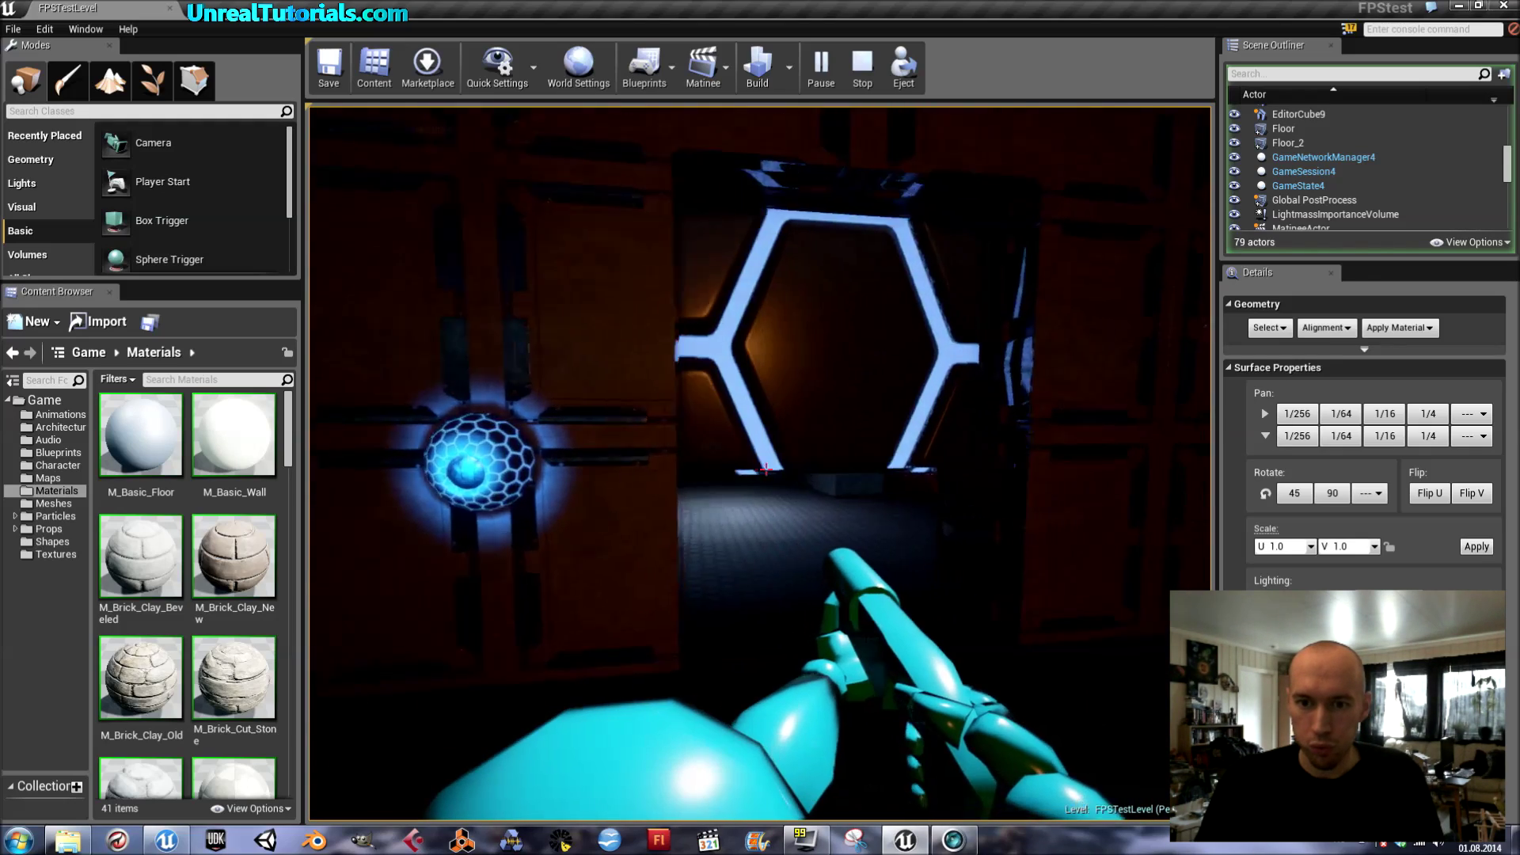
# Step: Walk through the doorway to the red sphere, then back away facing the door to test its reverse movement
pyautogui.press('w')
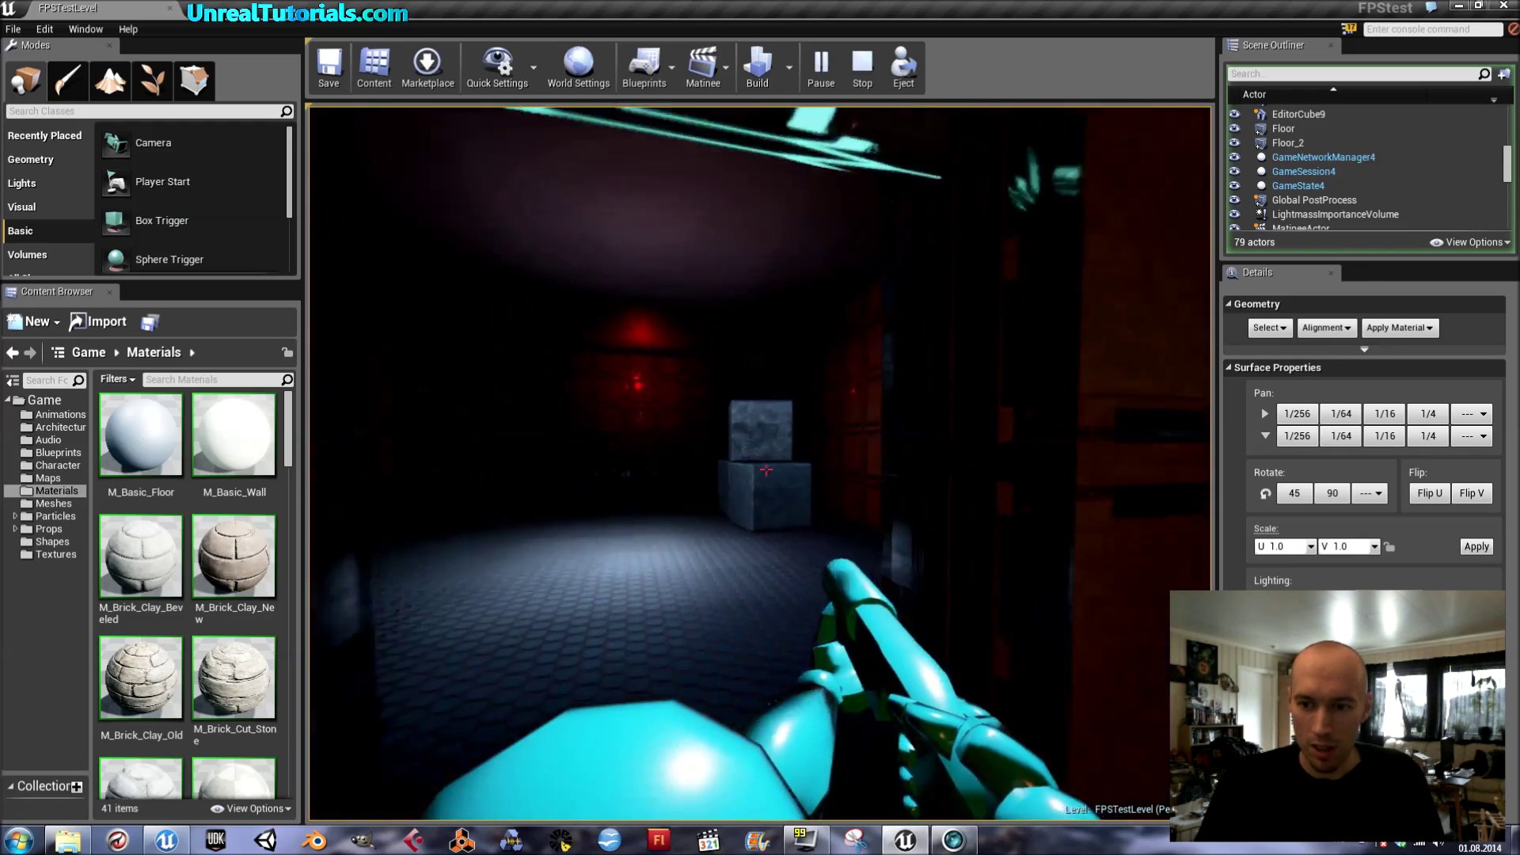
pyautogui.press('a')
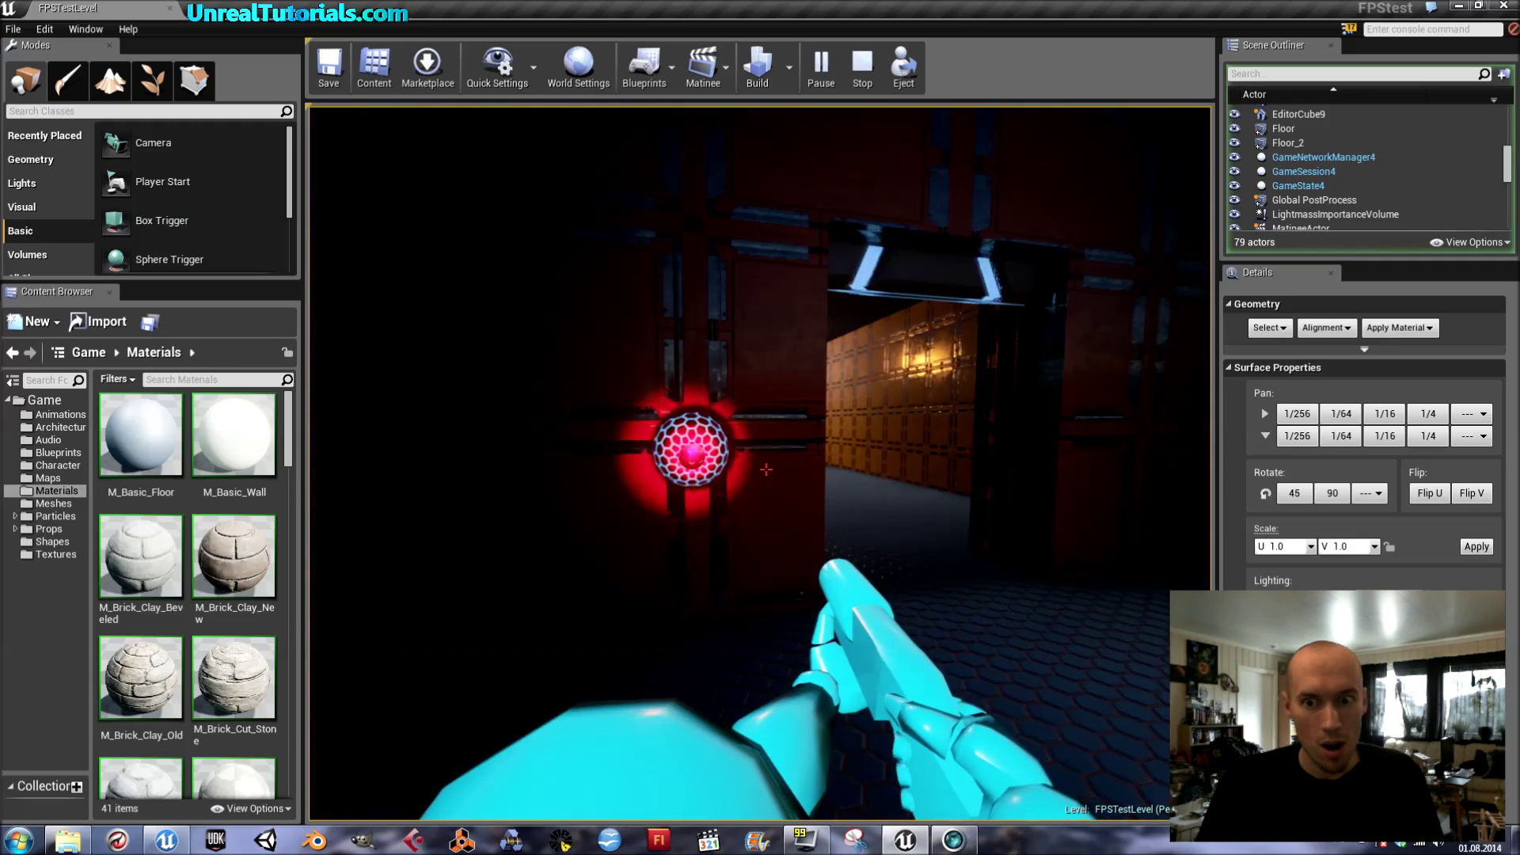
pyautogui.press('w')
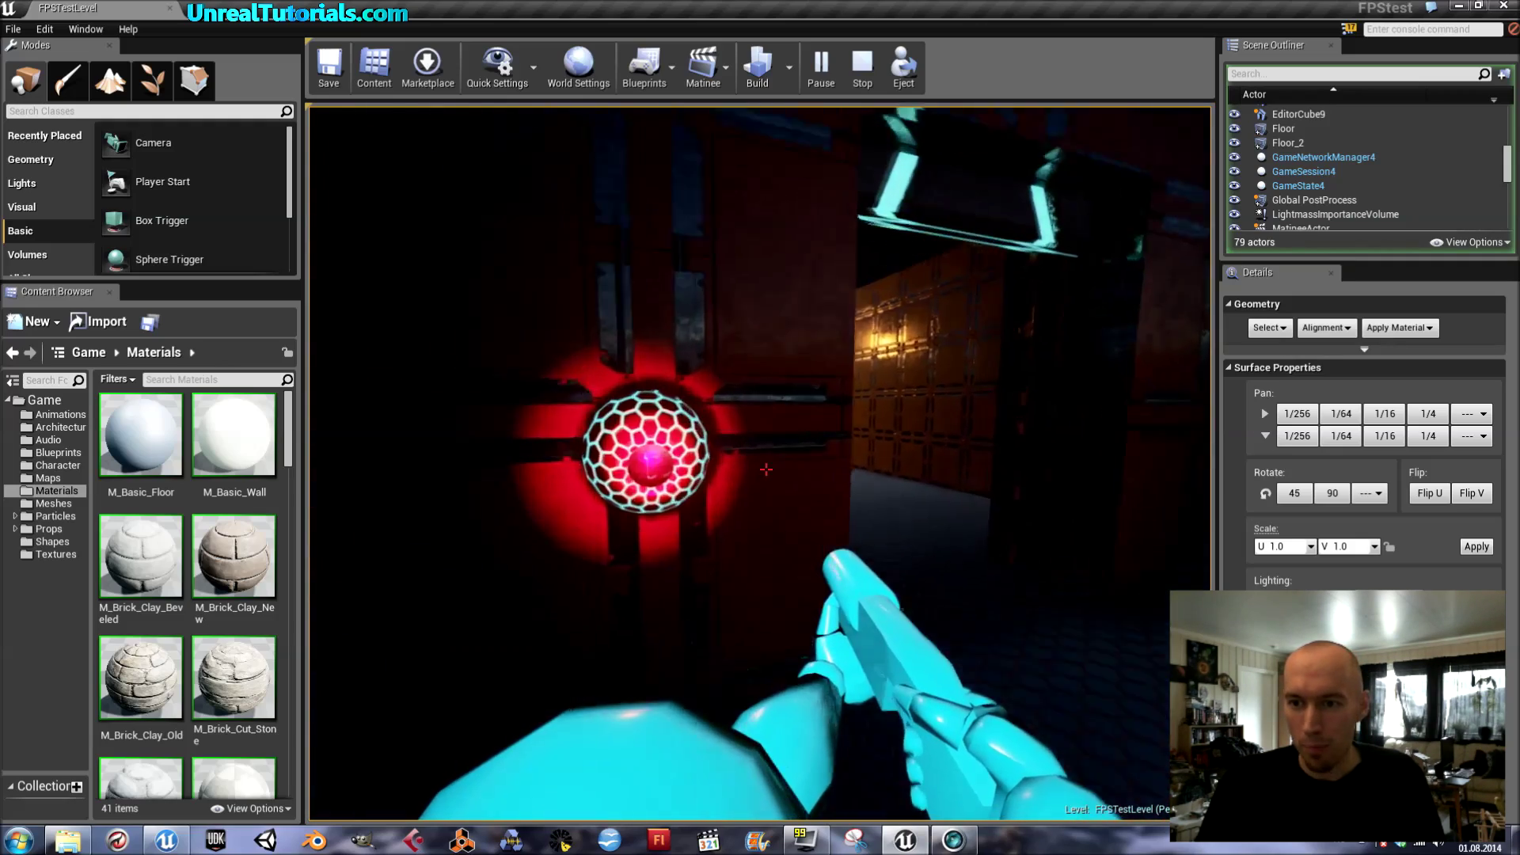
pyautogui.press('s')
pyautogui.press('d')
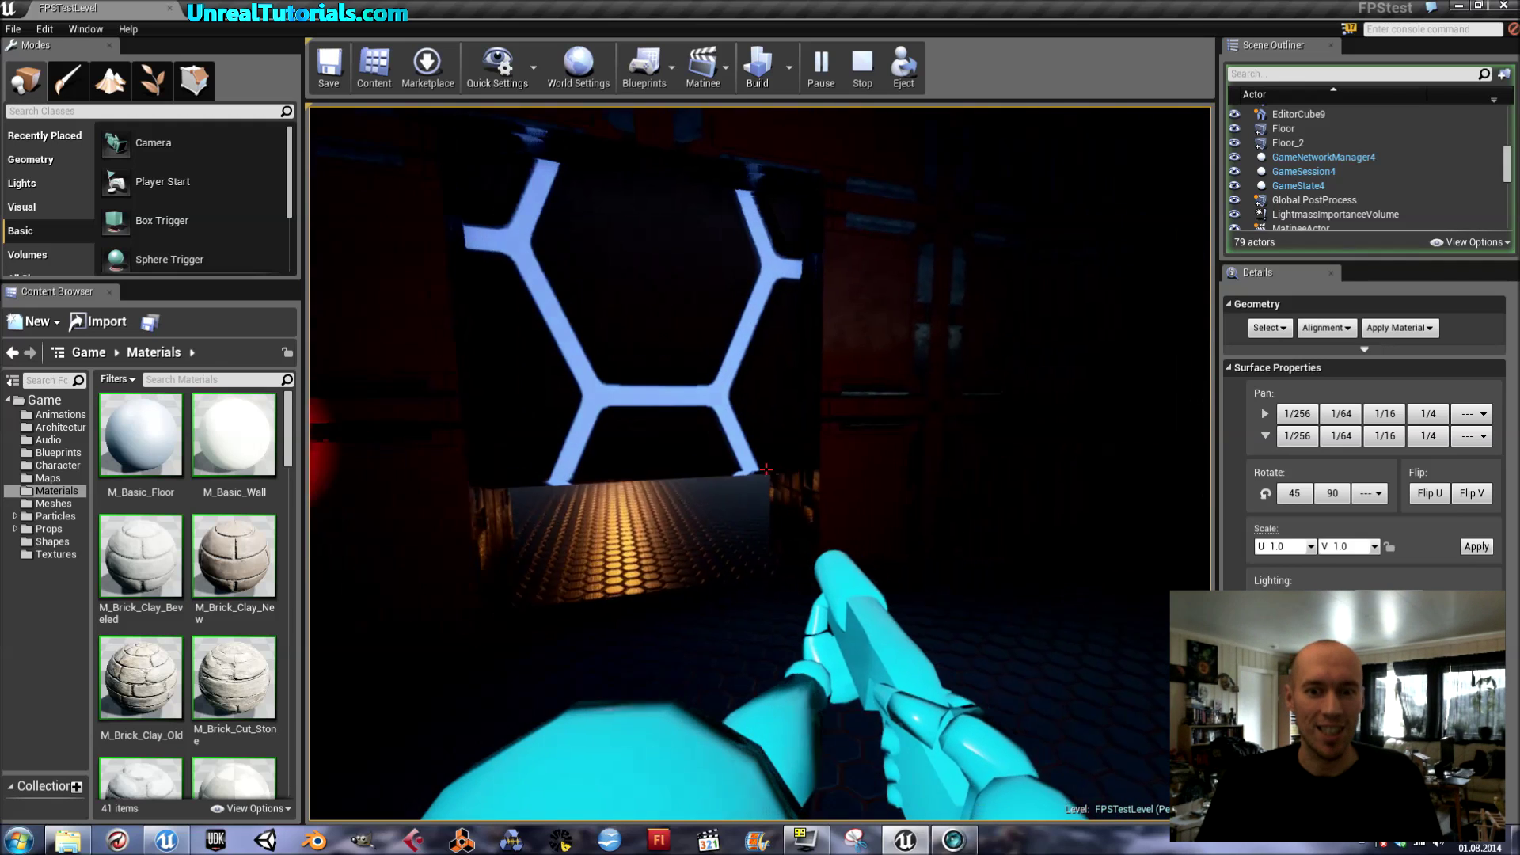
pyautogui.press('s')
pyautogui.press('d')
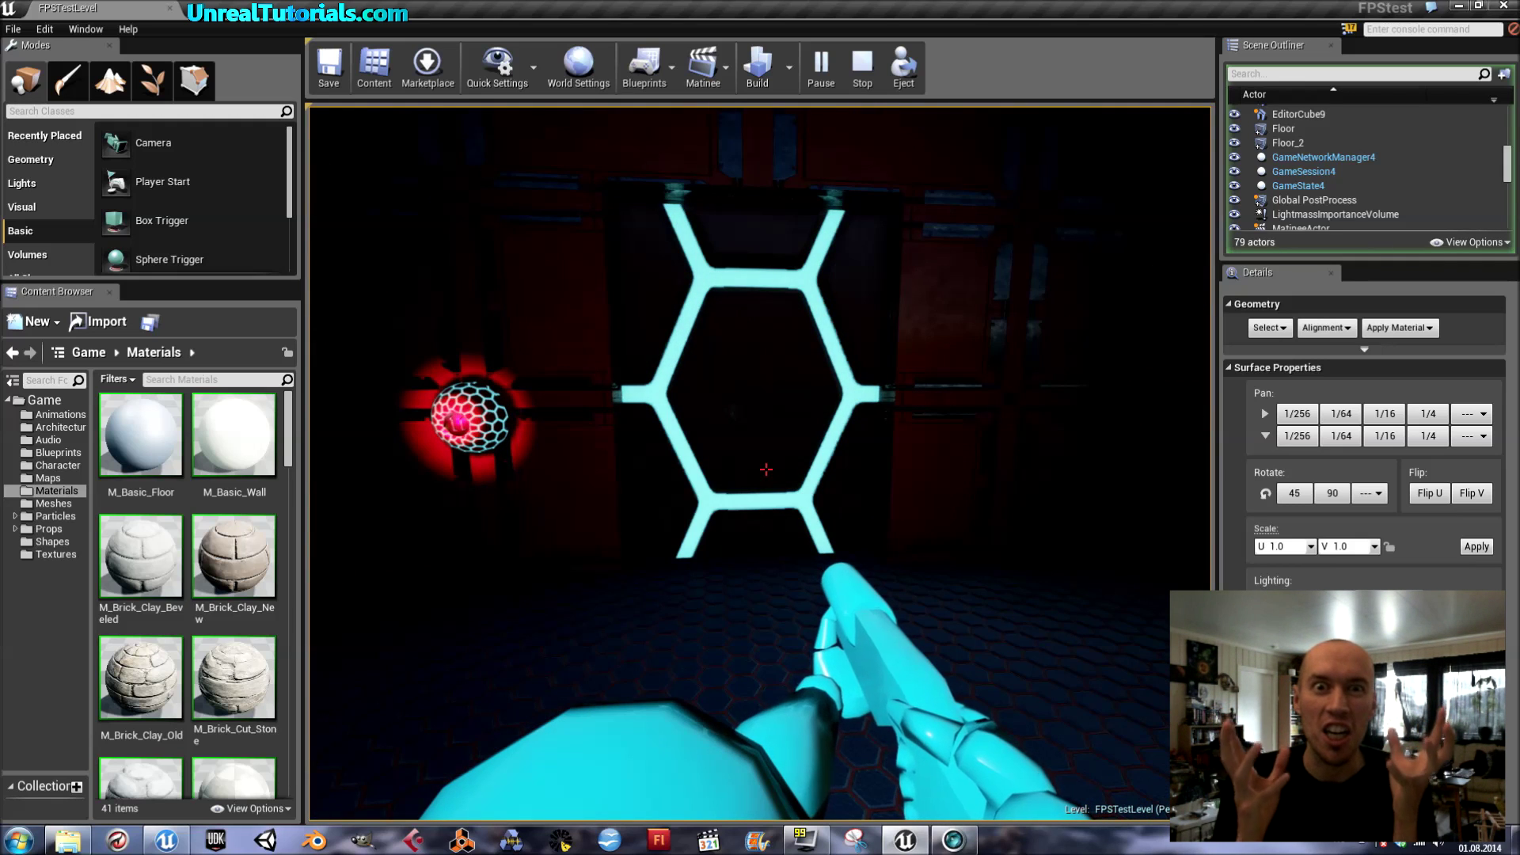